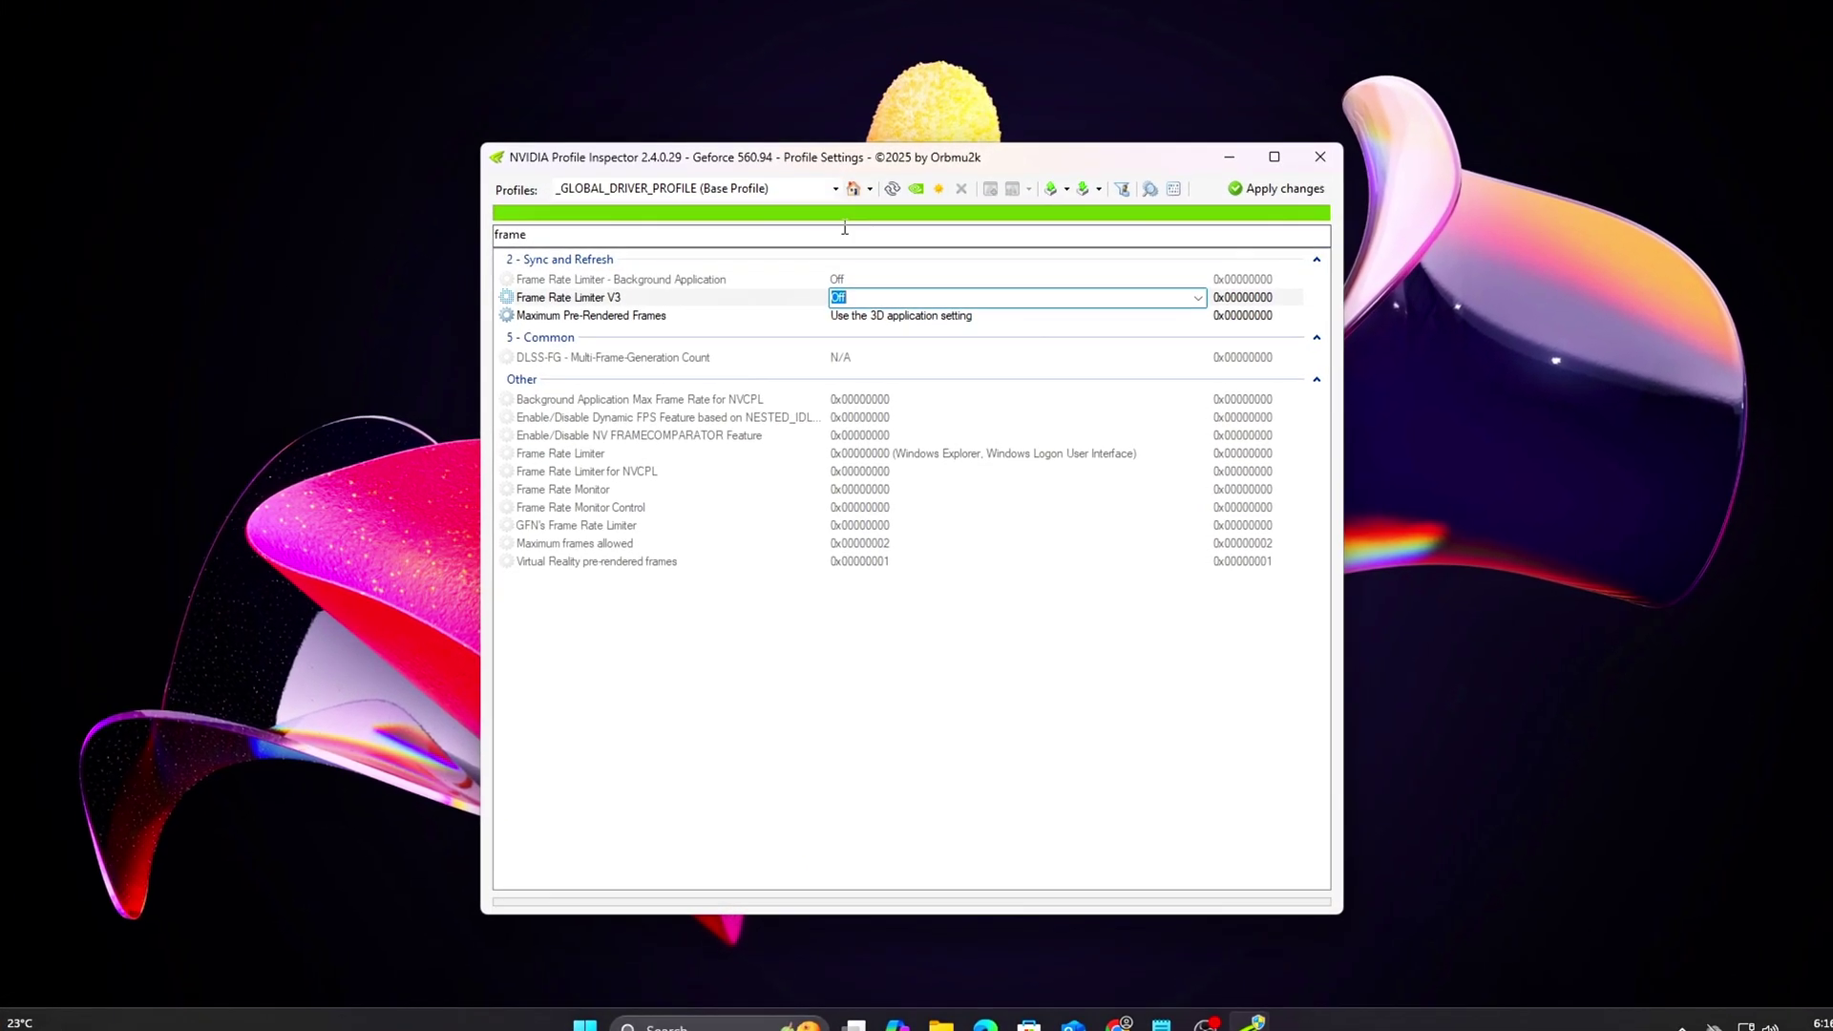
# - Filter settings by 'low', then set Ultra Low Latency CPL State to Ultra and Enabled to On
pyautogui.doubleClick(845, 233)
pyautogui.write('low')
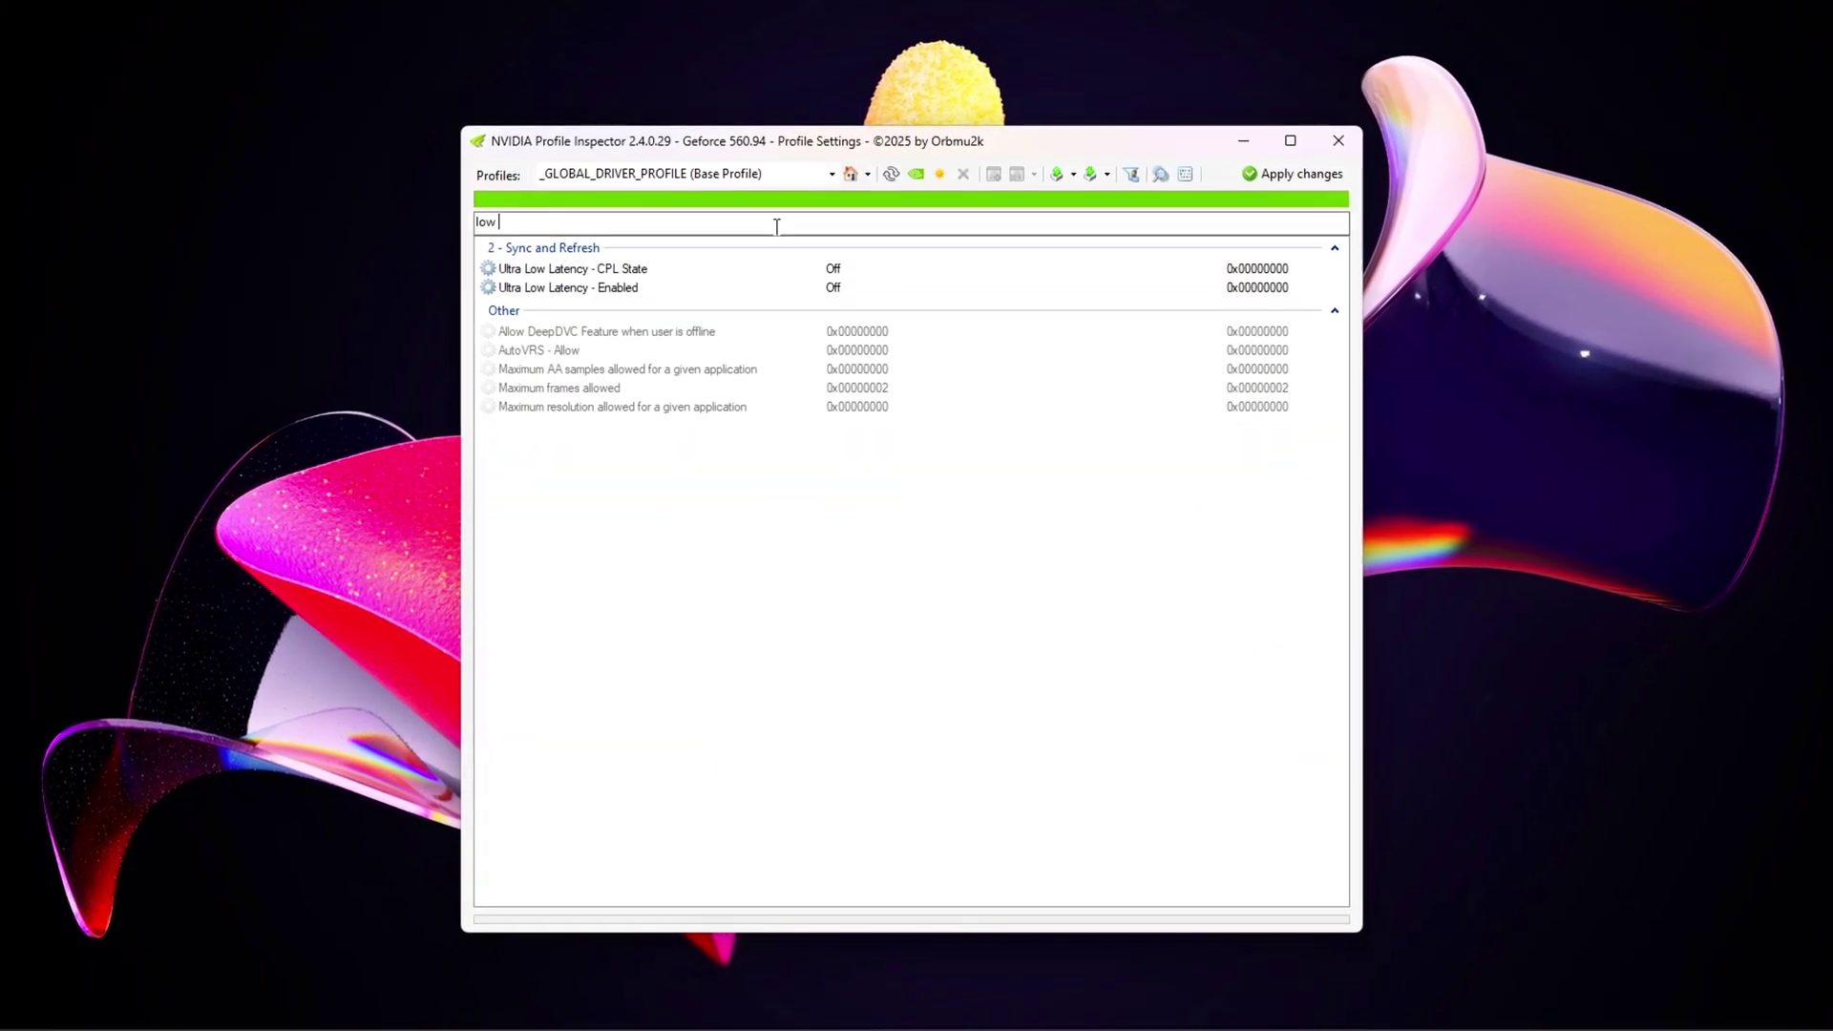
pyautogui.click(1279, 271)
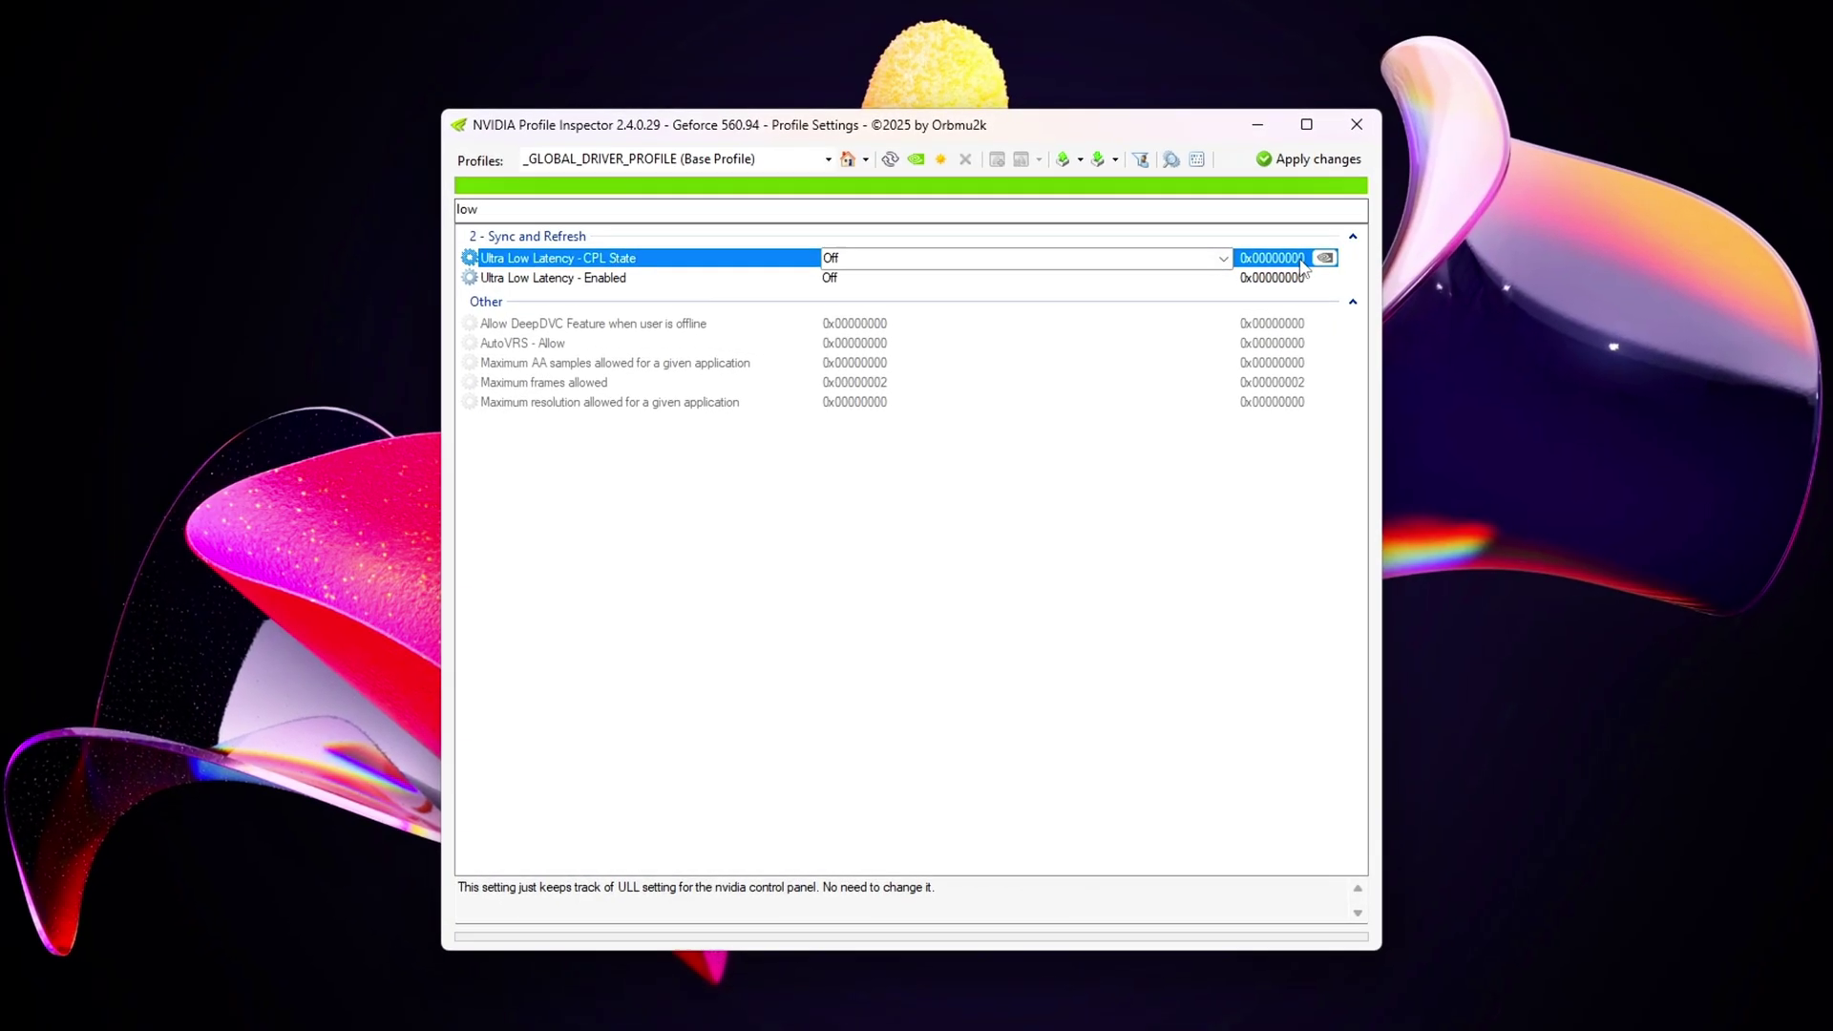
pyautogui.click(1224, 258)
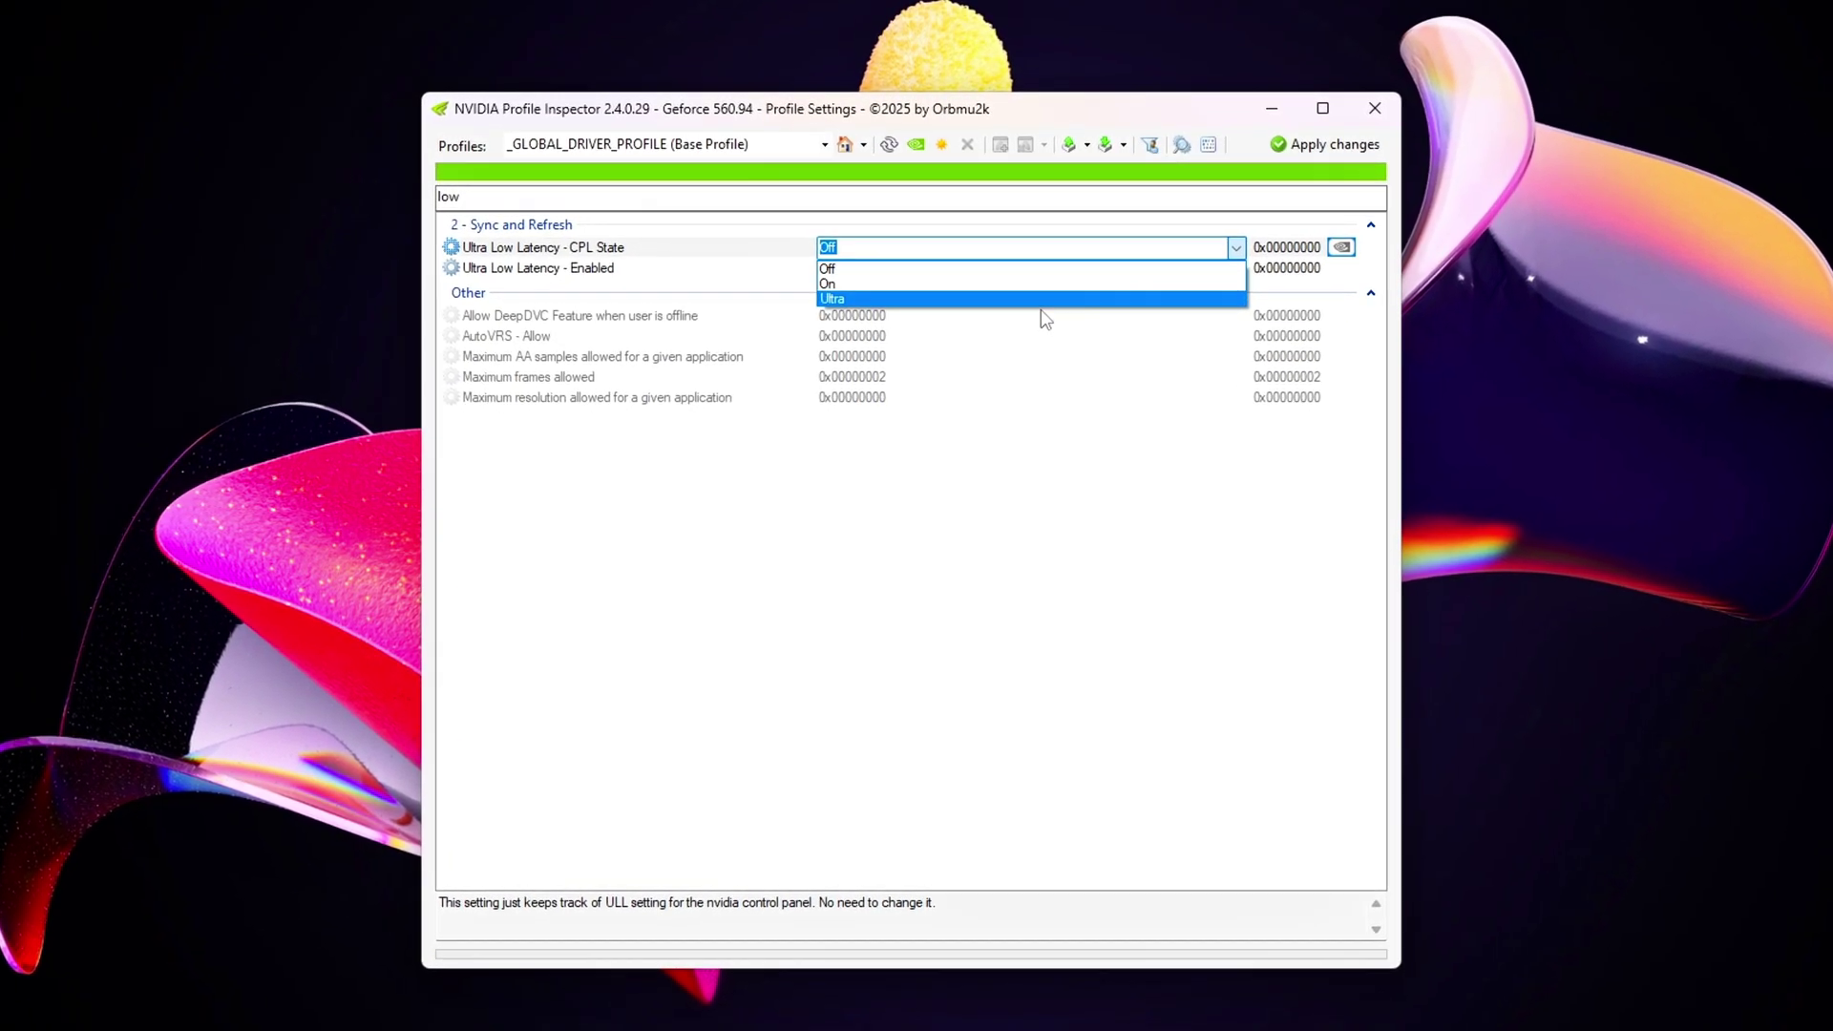
pyautogui.click(1194, 299)
pyautogui.click(1232, 270)
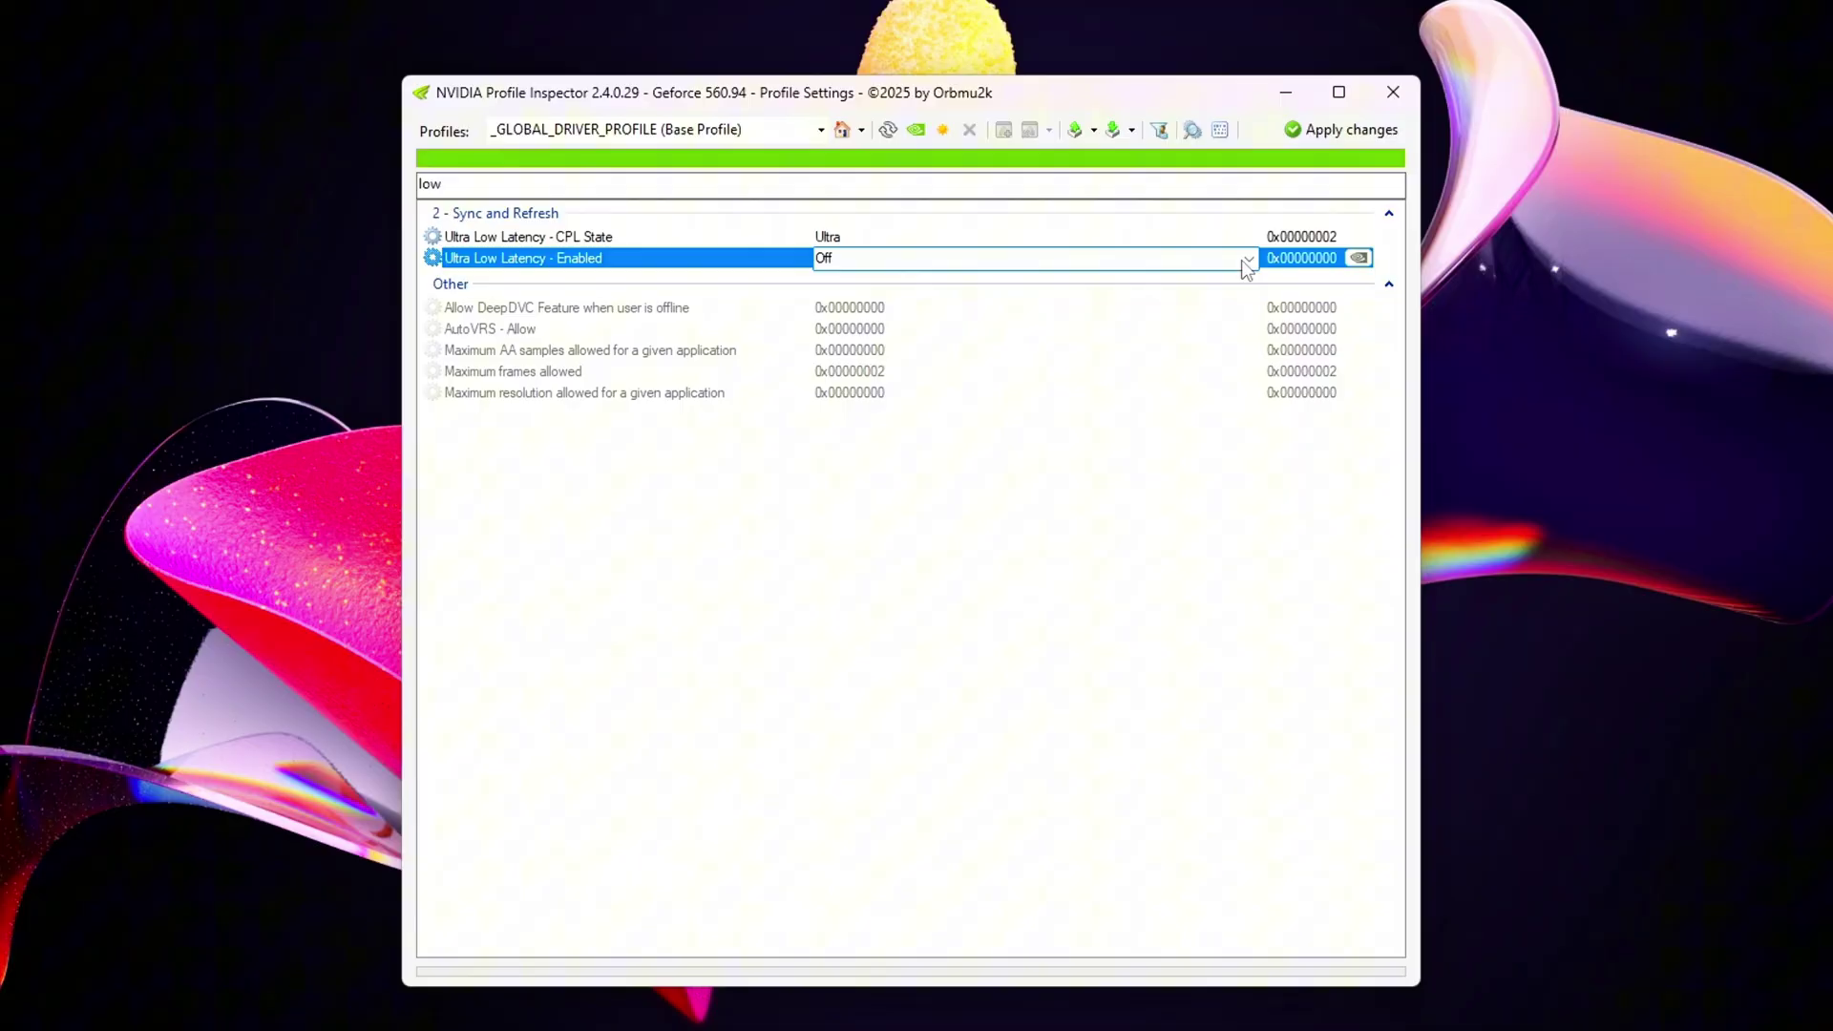
pyautogui.click(1247, 260)
pyautogui.click(921, 291)
pyautogui.click(982, 707)
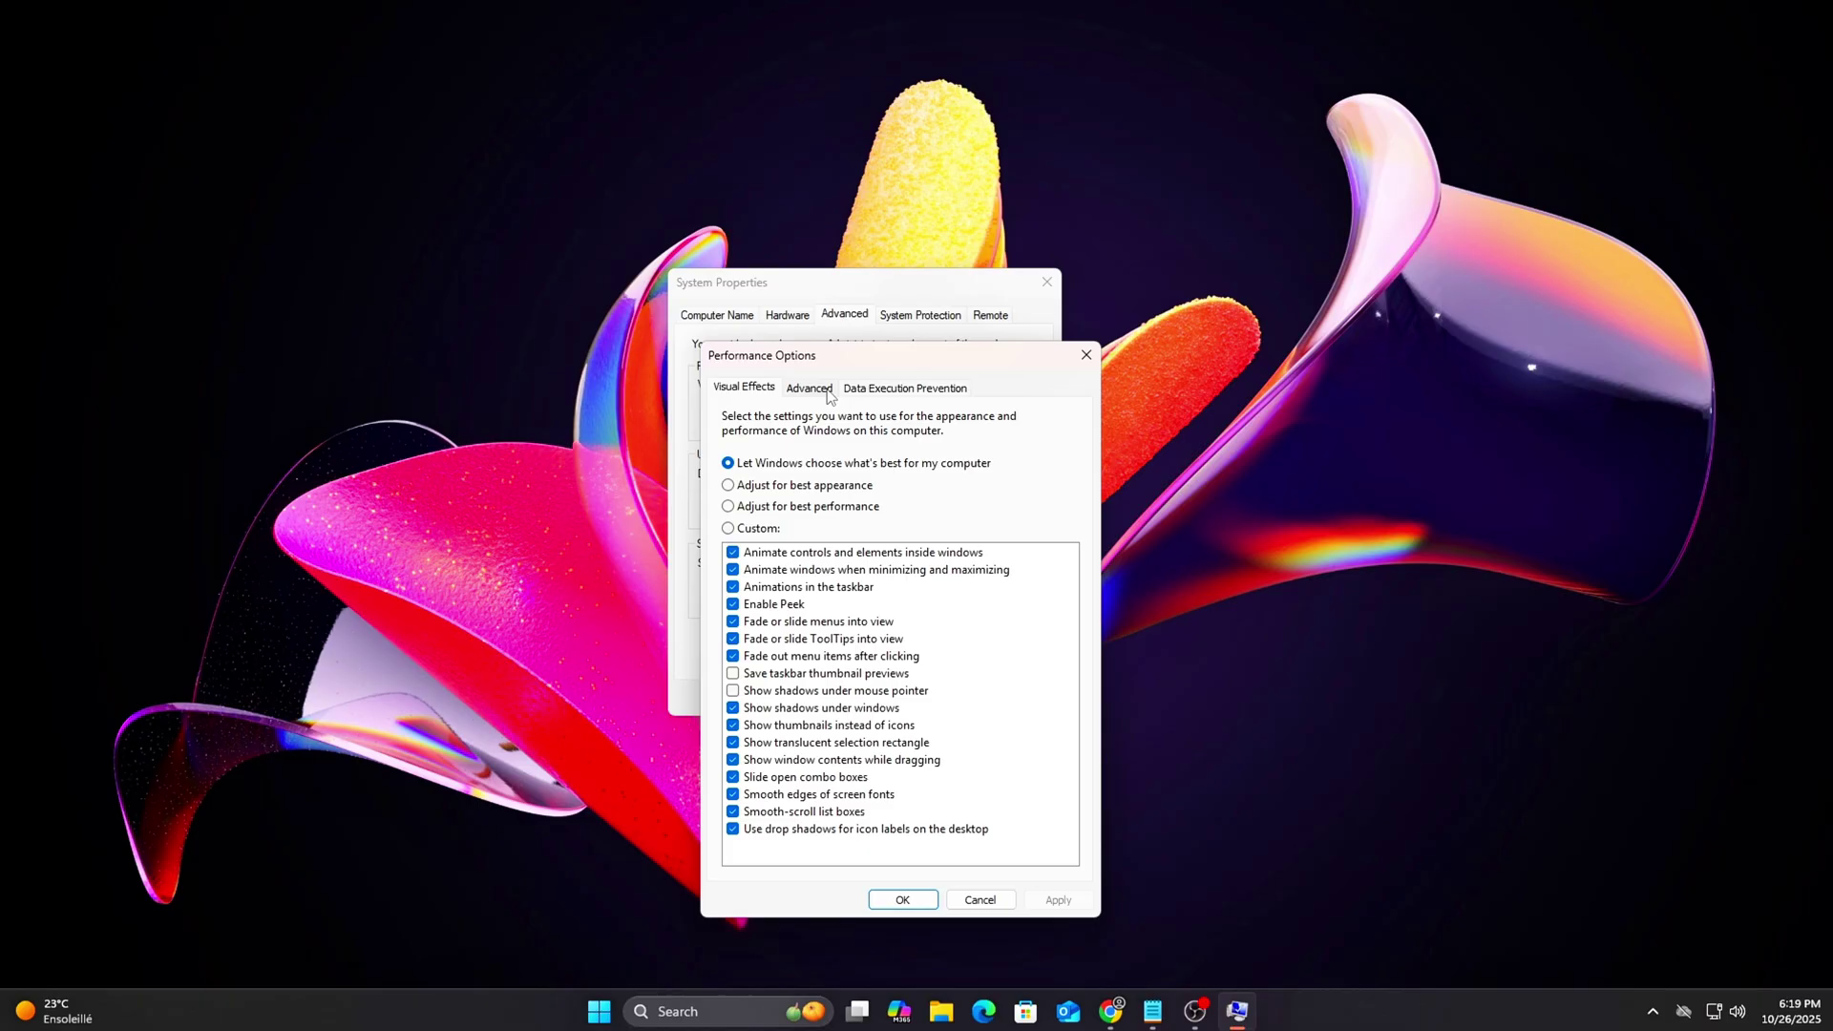
# - Turn off automatic paging file management and choose a custom size for drive C:
pyautogui.click(811, 386)
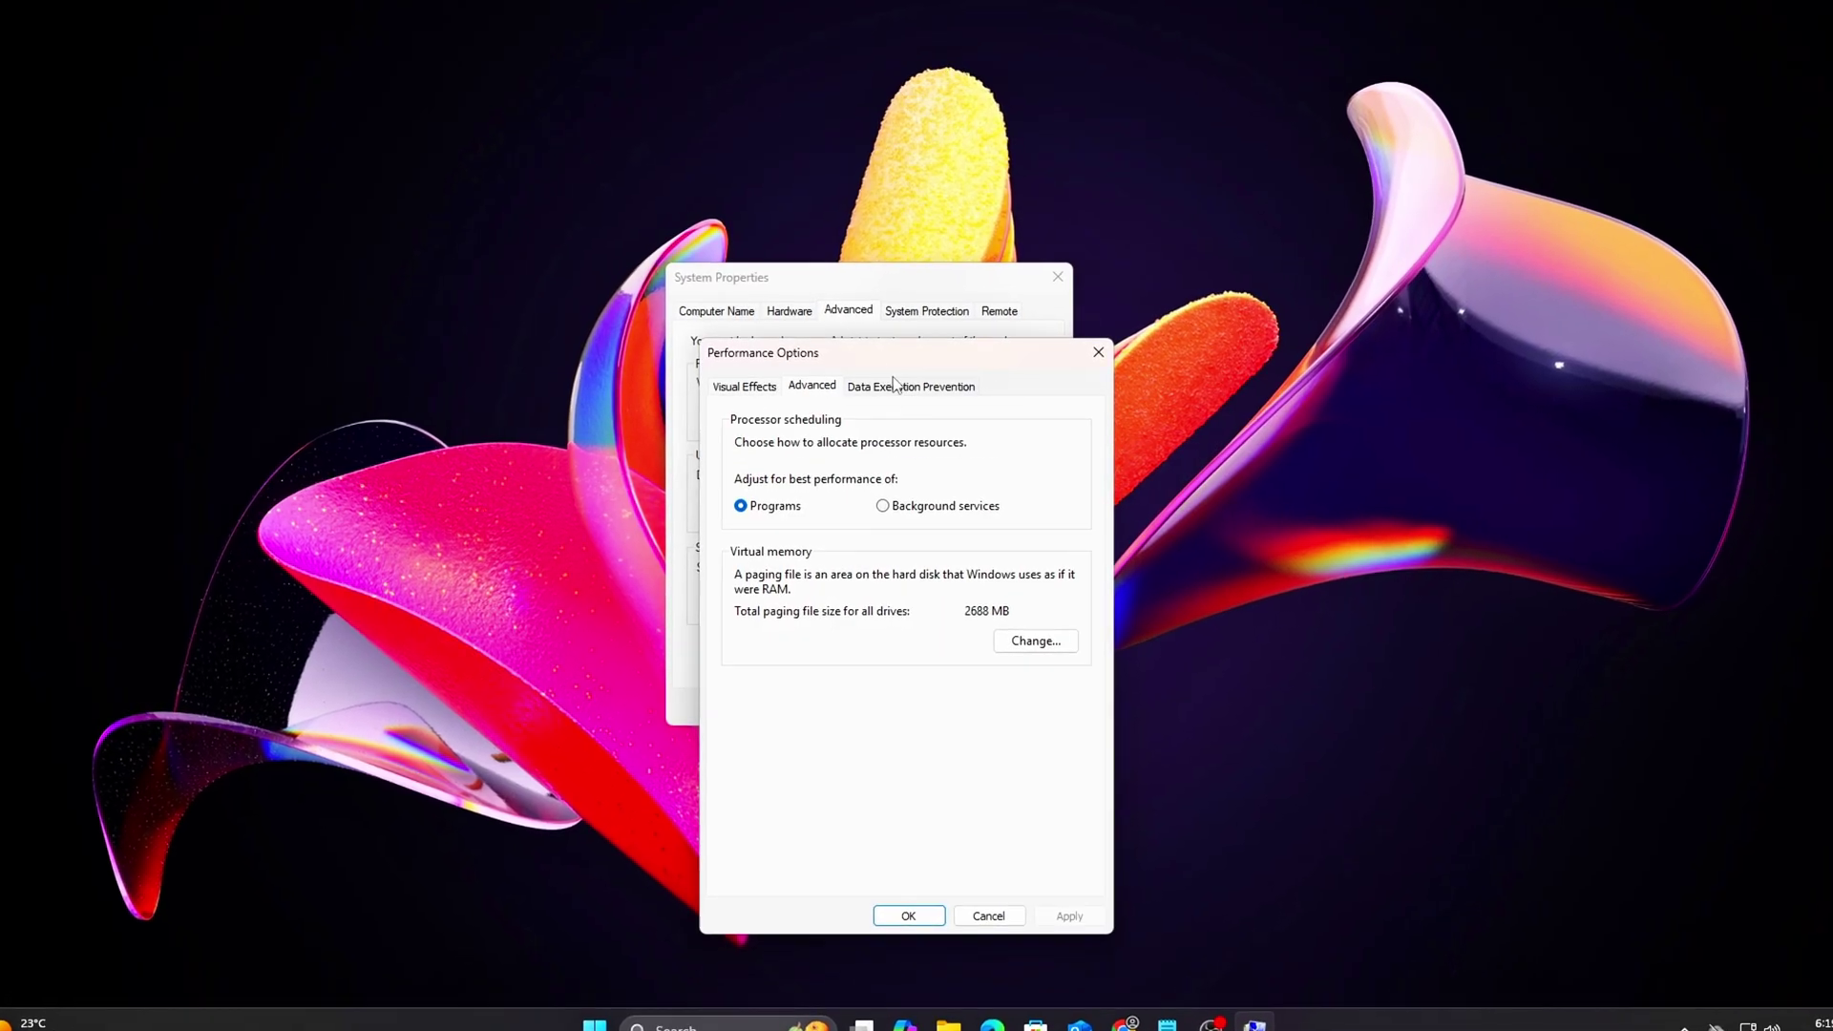
pyautogui.click(1036, 641)
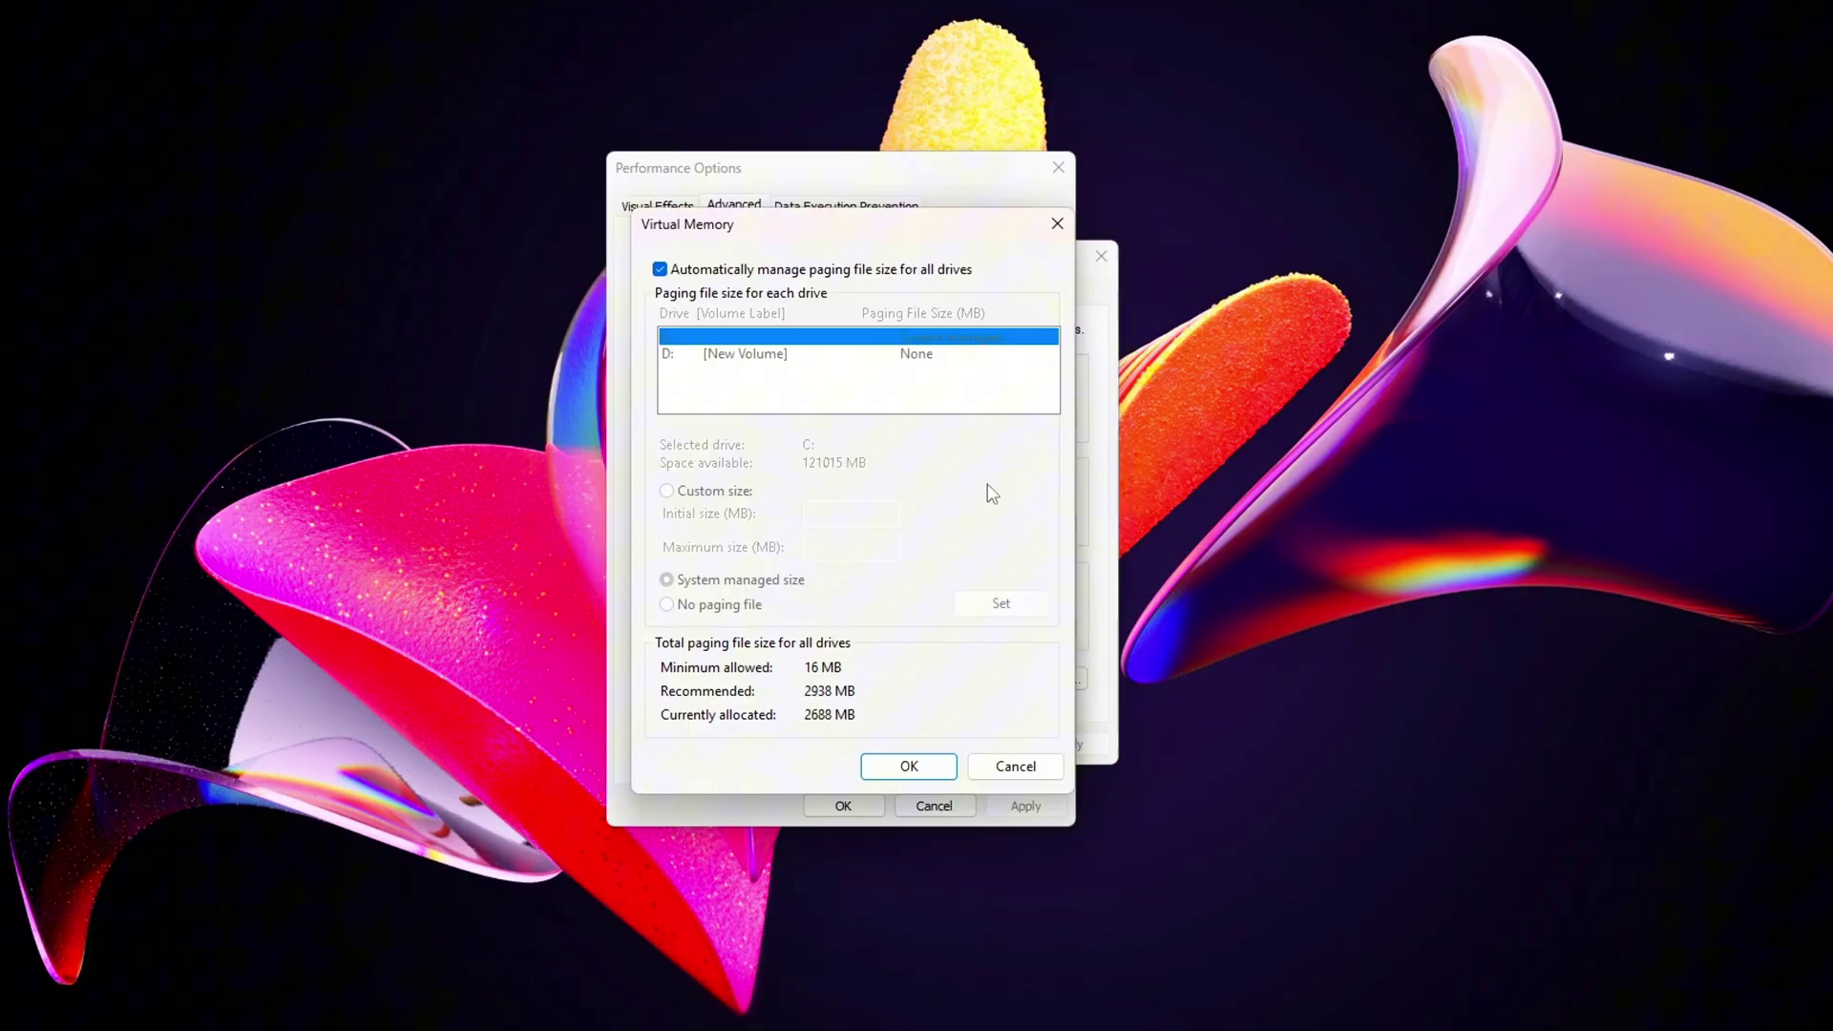
pyautogui.click(660, 269)
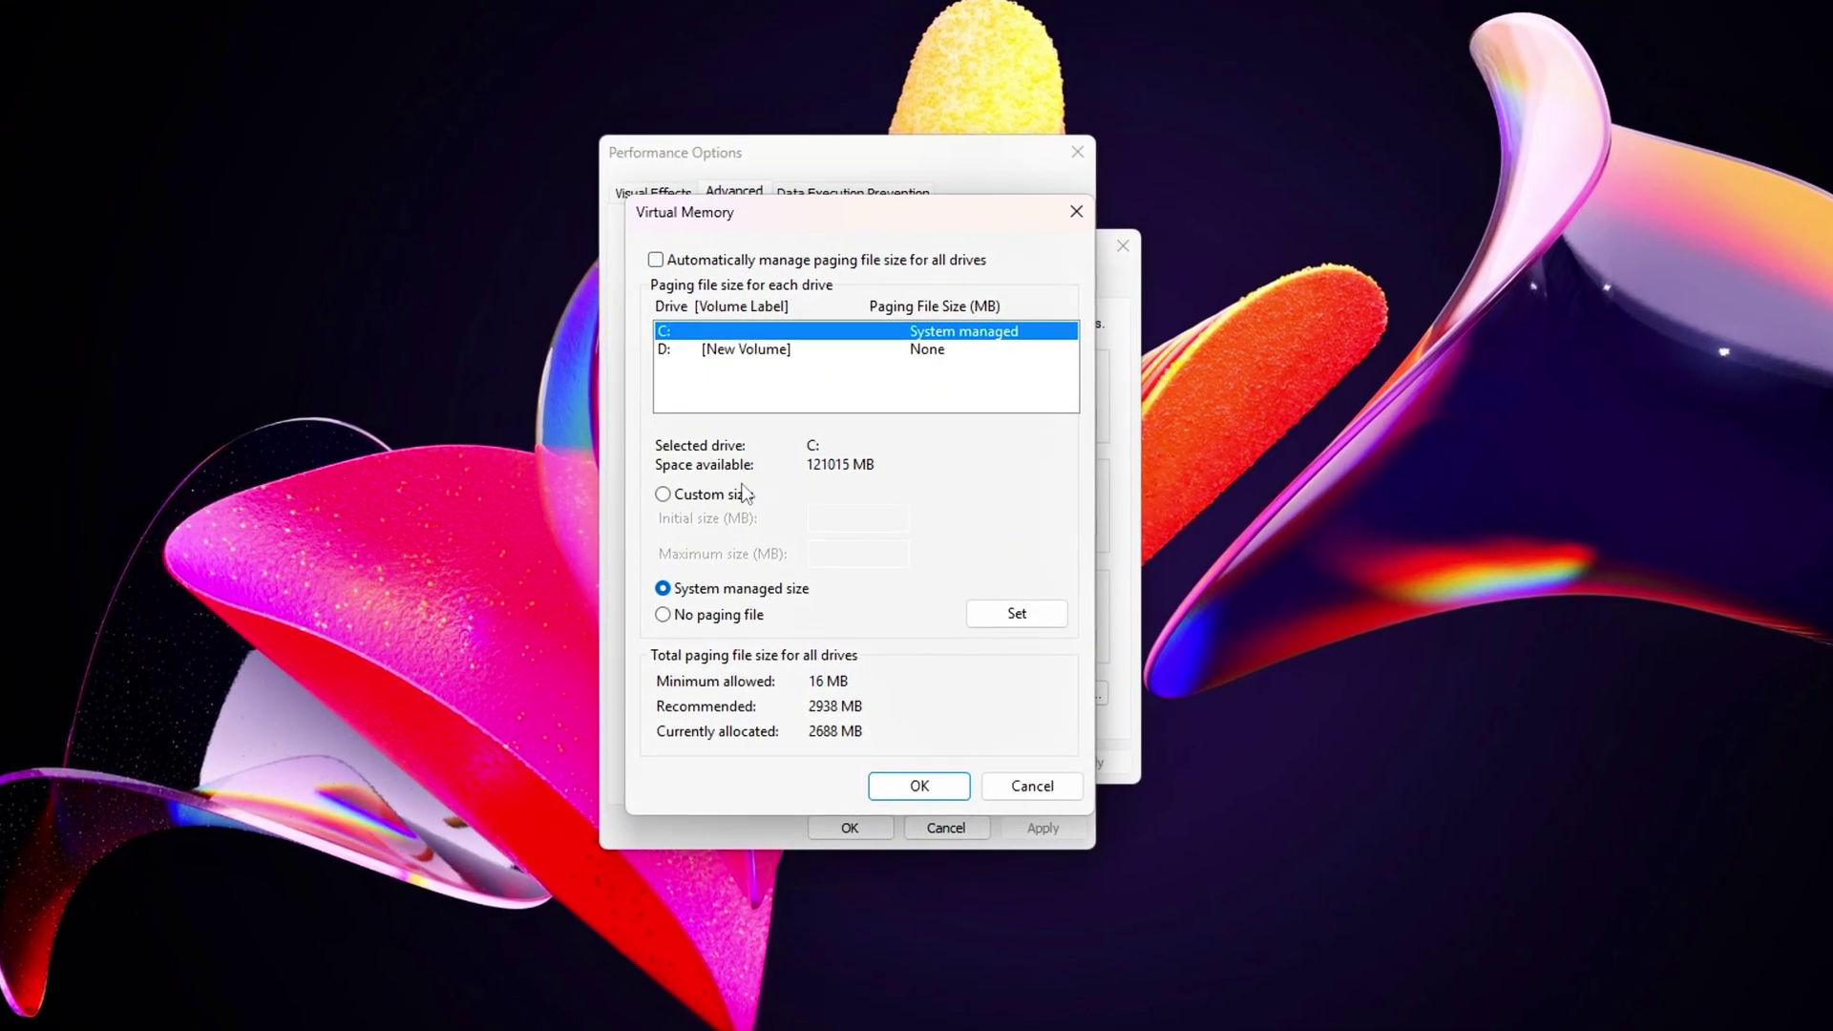
pyautogui.click(744, 494)
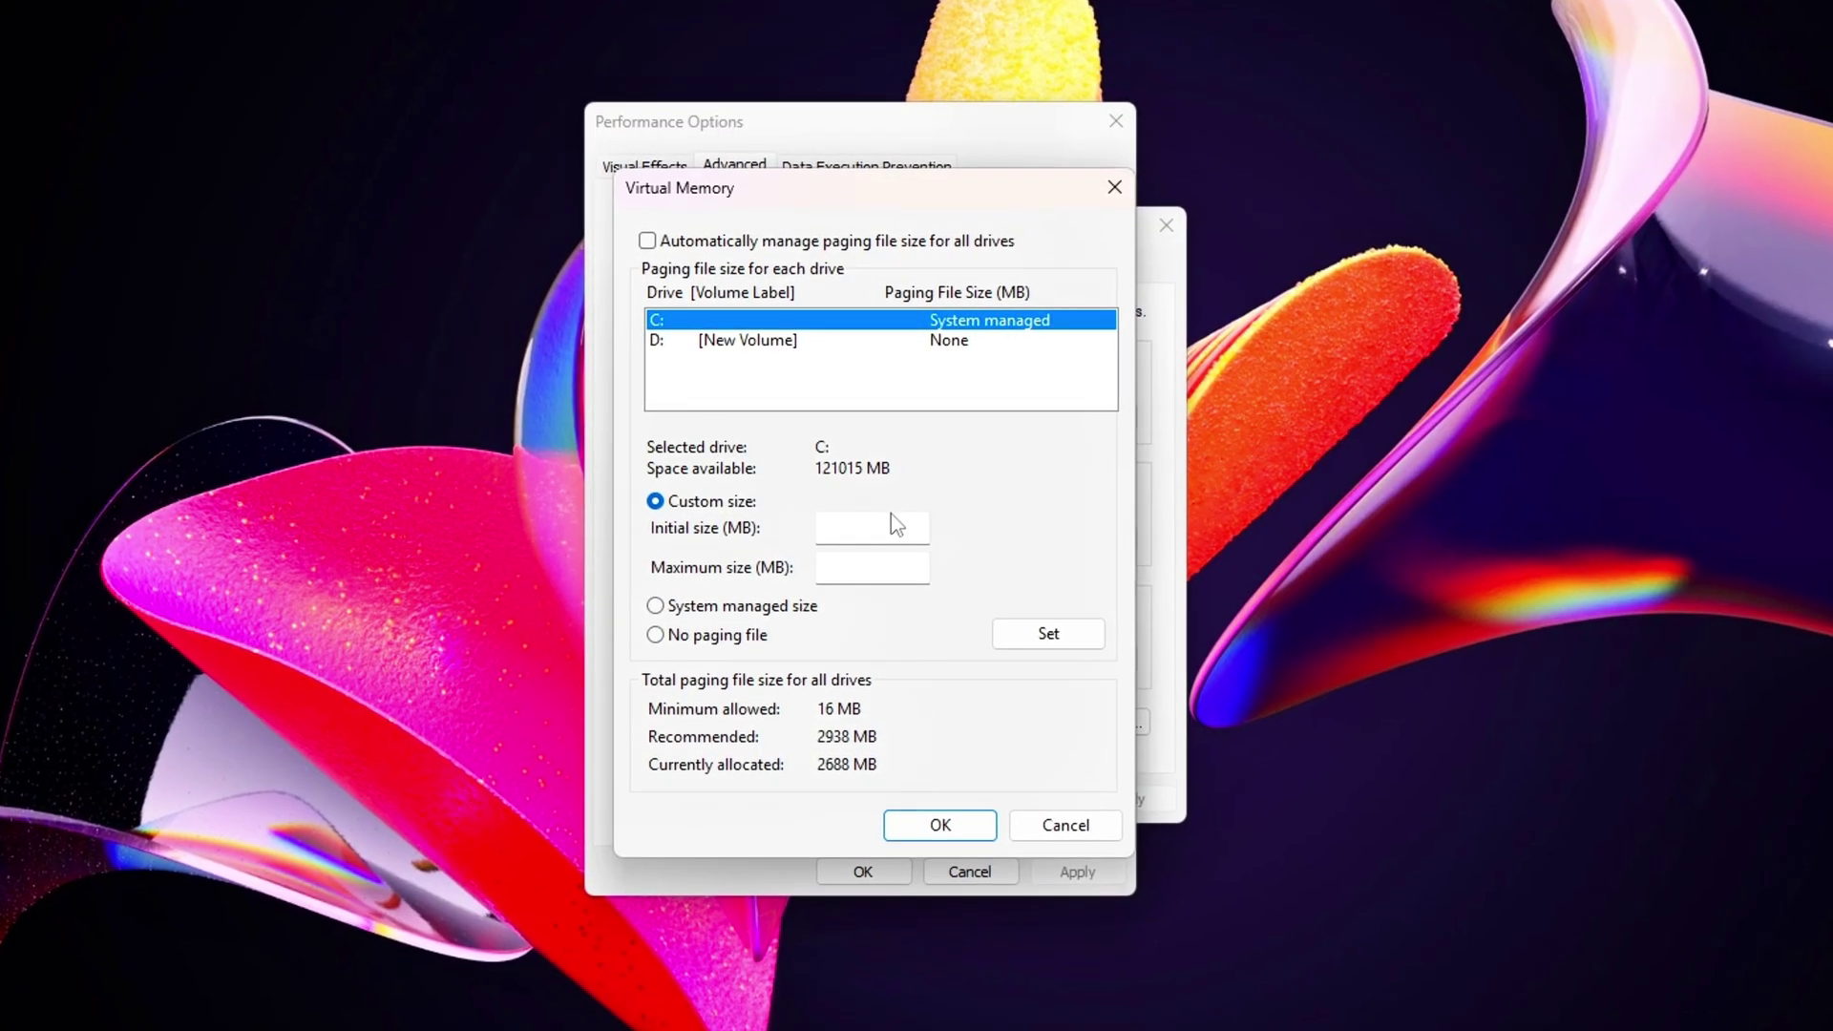
pyautogui.click(906, 527)
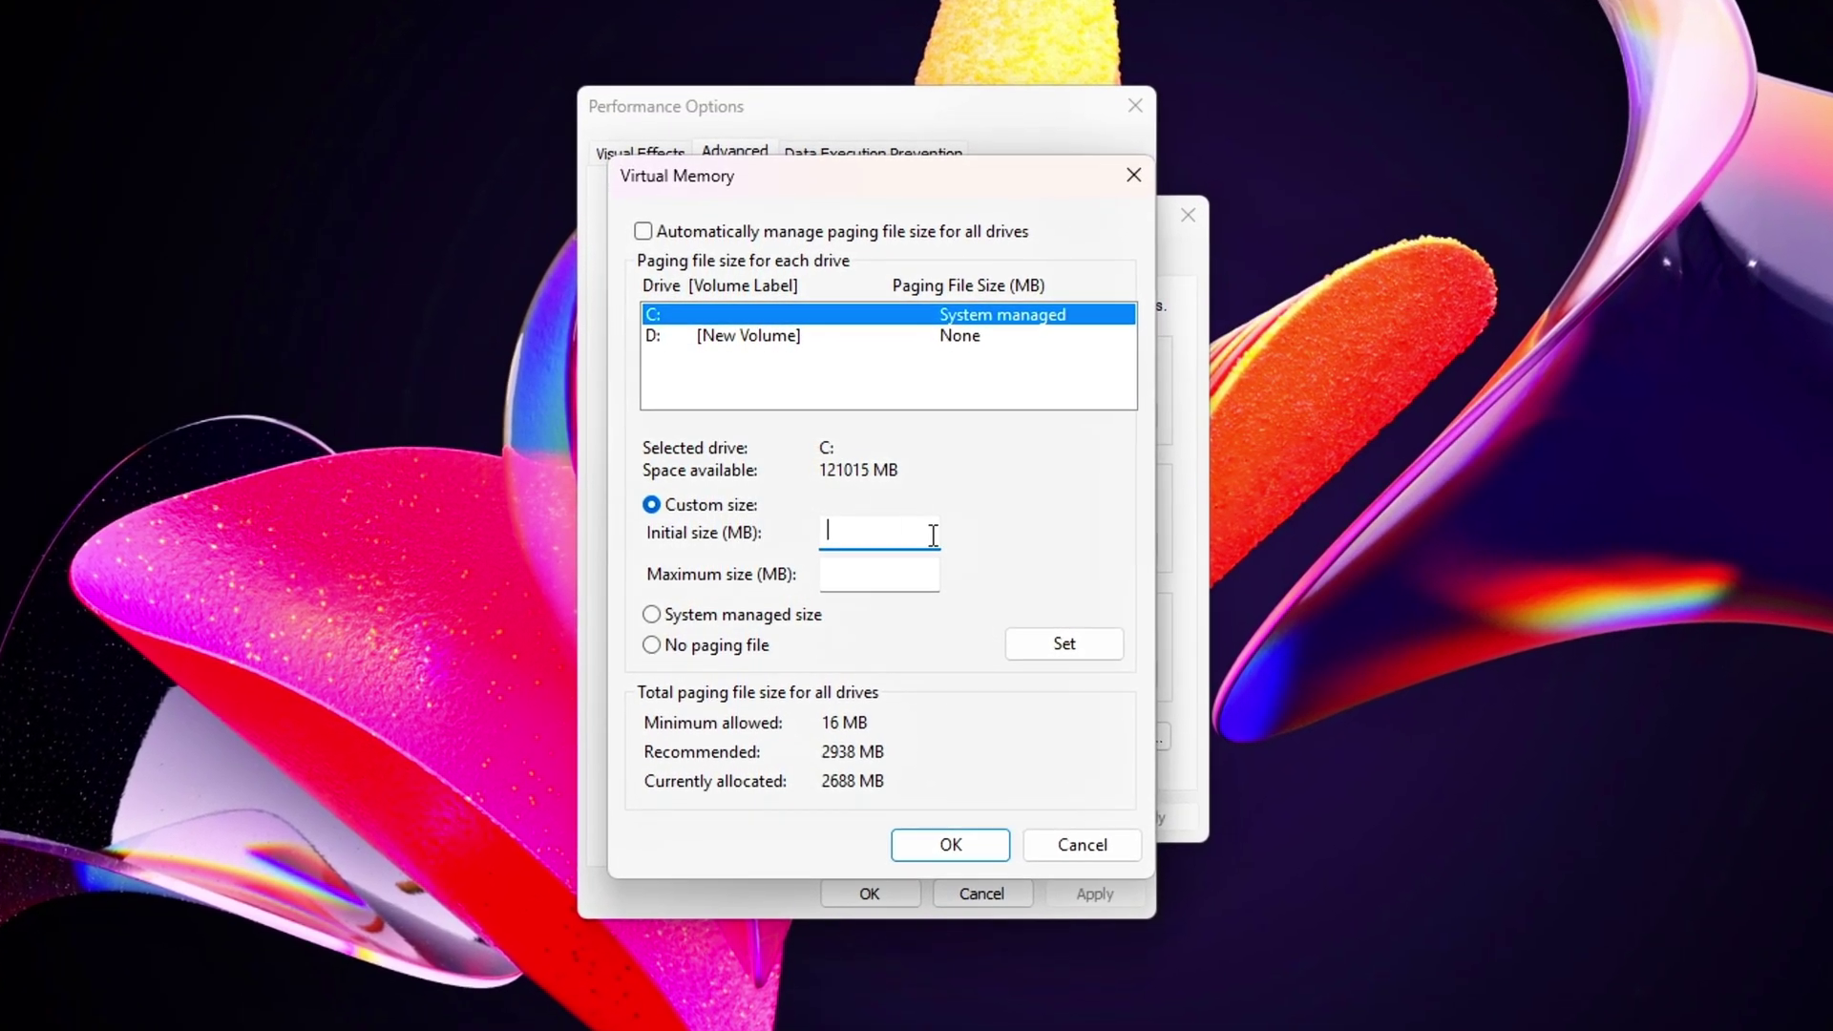
pyautogui.click(893, 580)
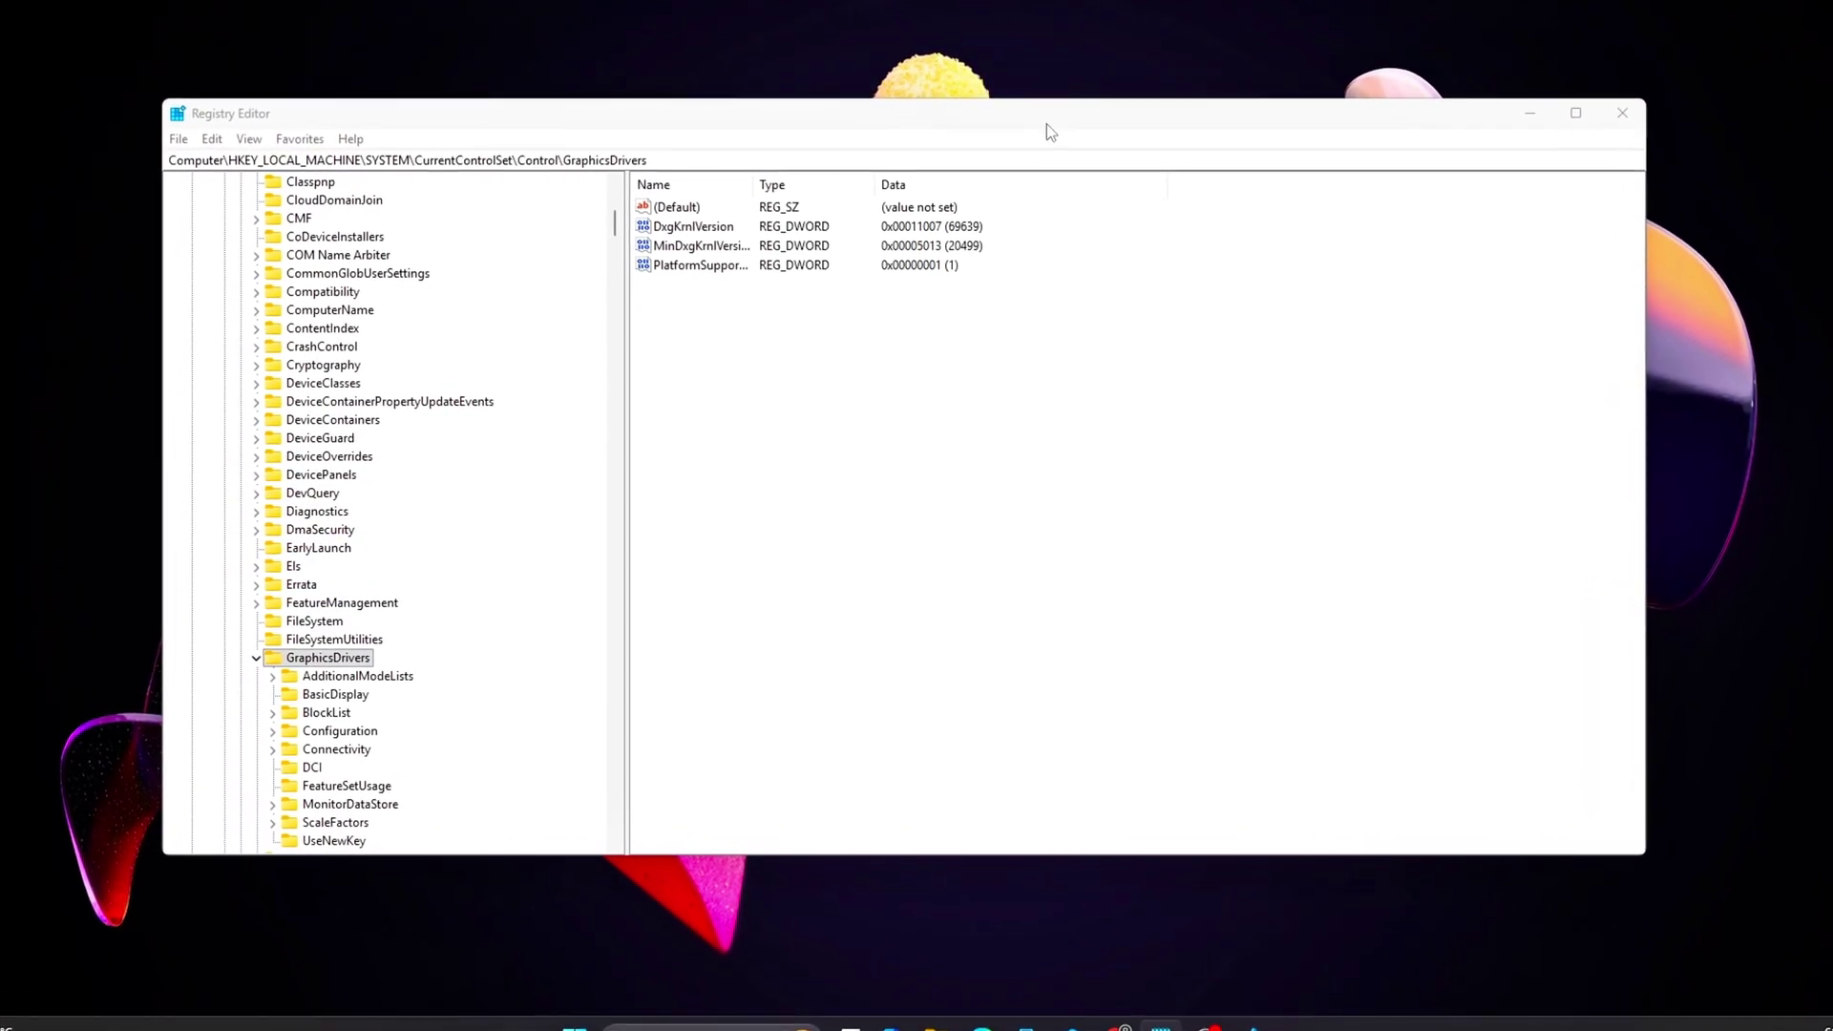
# - Create a new DWORD (32-bit) value and enter 10 as its data
pyautogui.rightClick(891, 453)
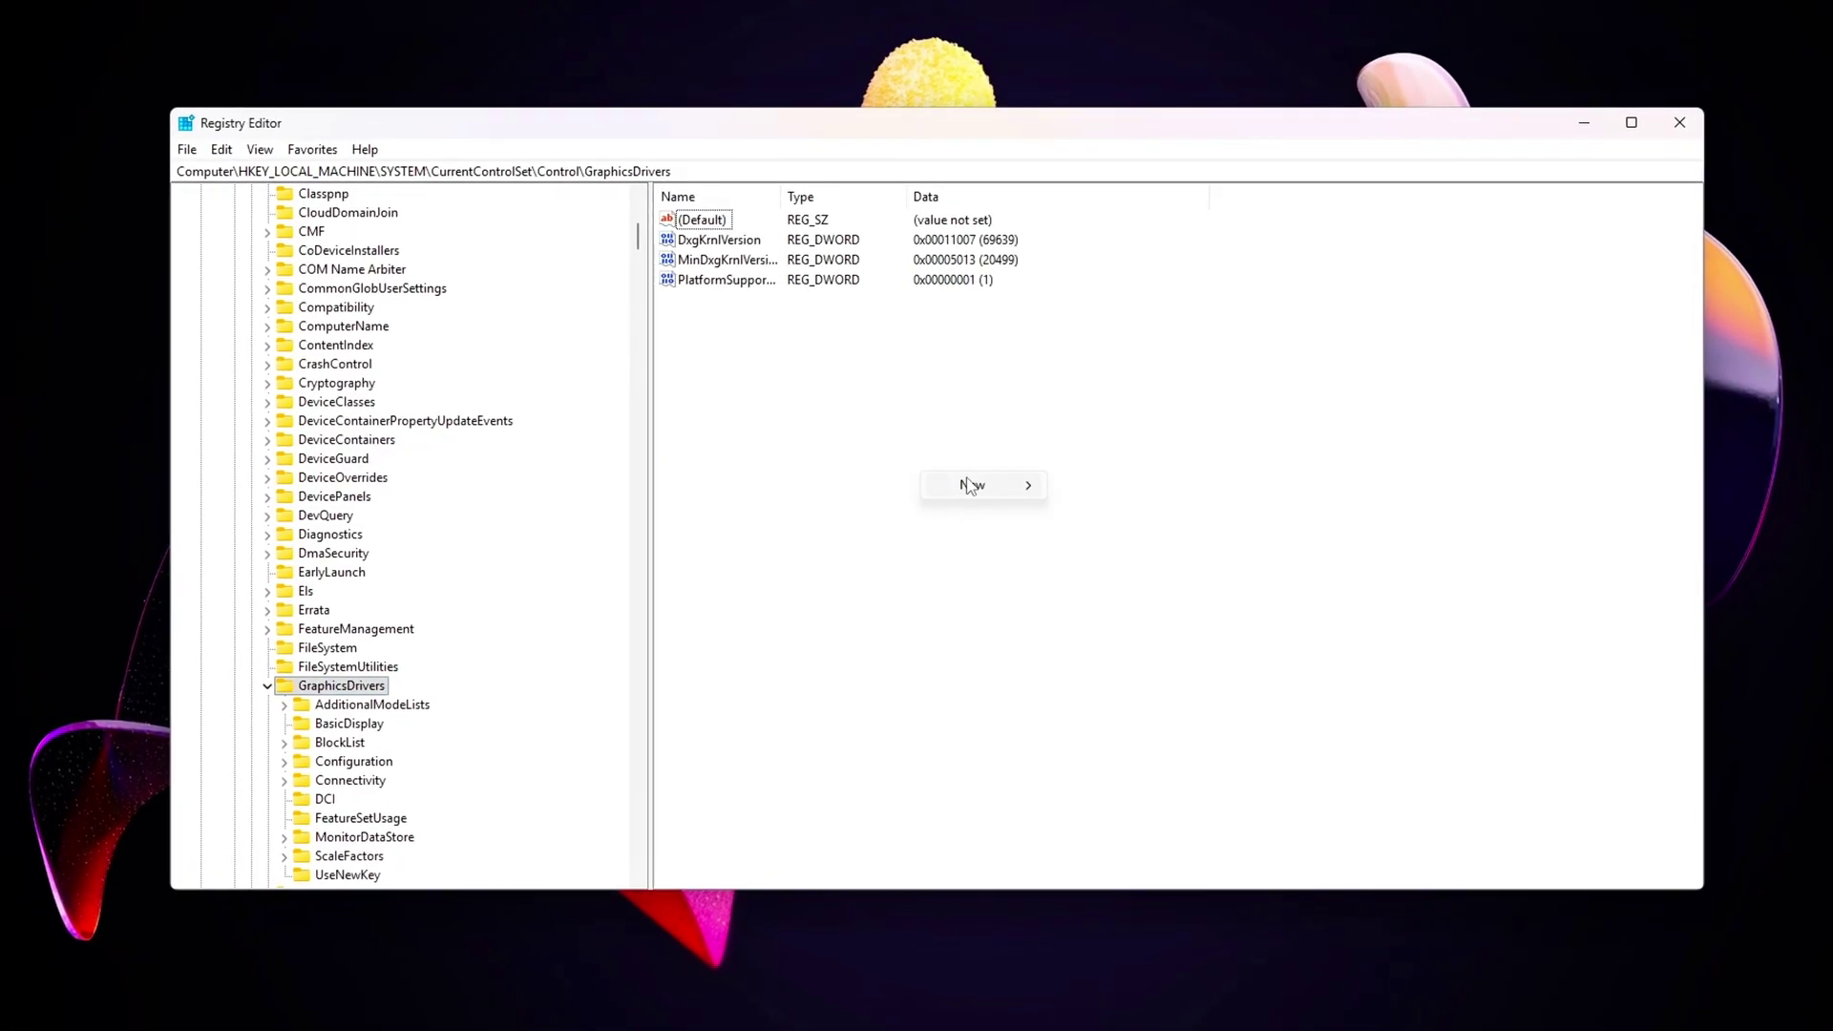
pyautogui.moveTo(970, 485)
pyautogui.click(1225, 567)
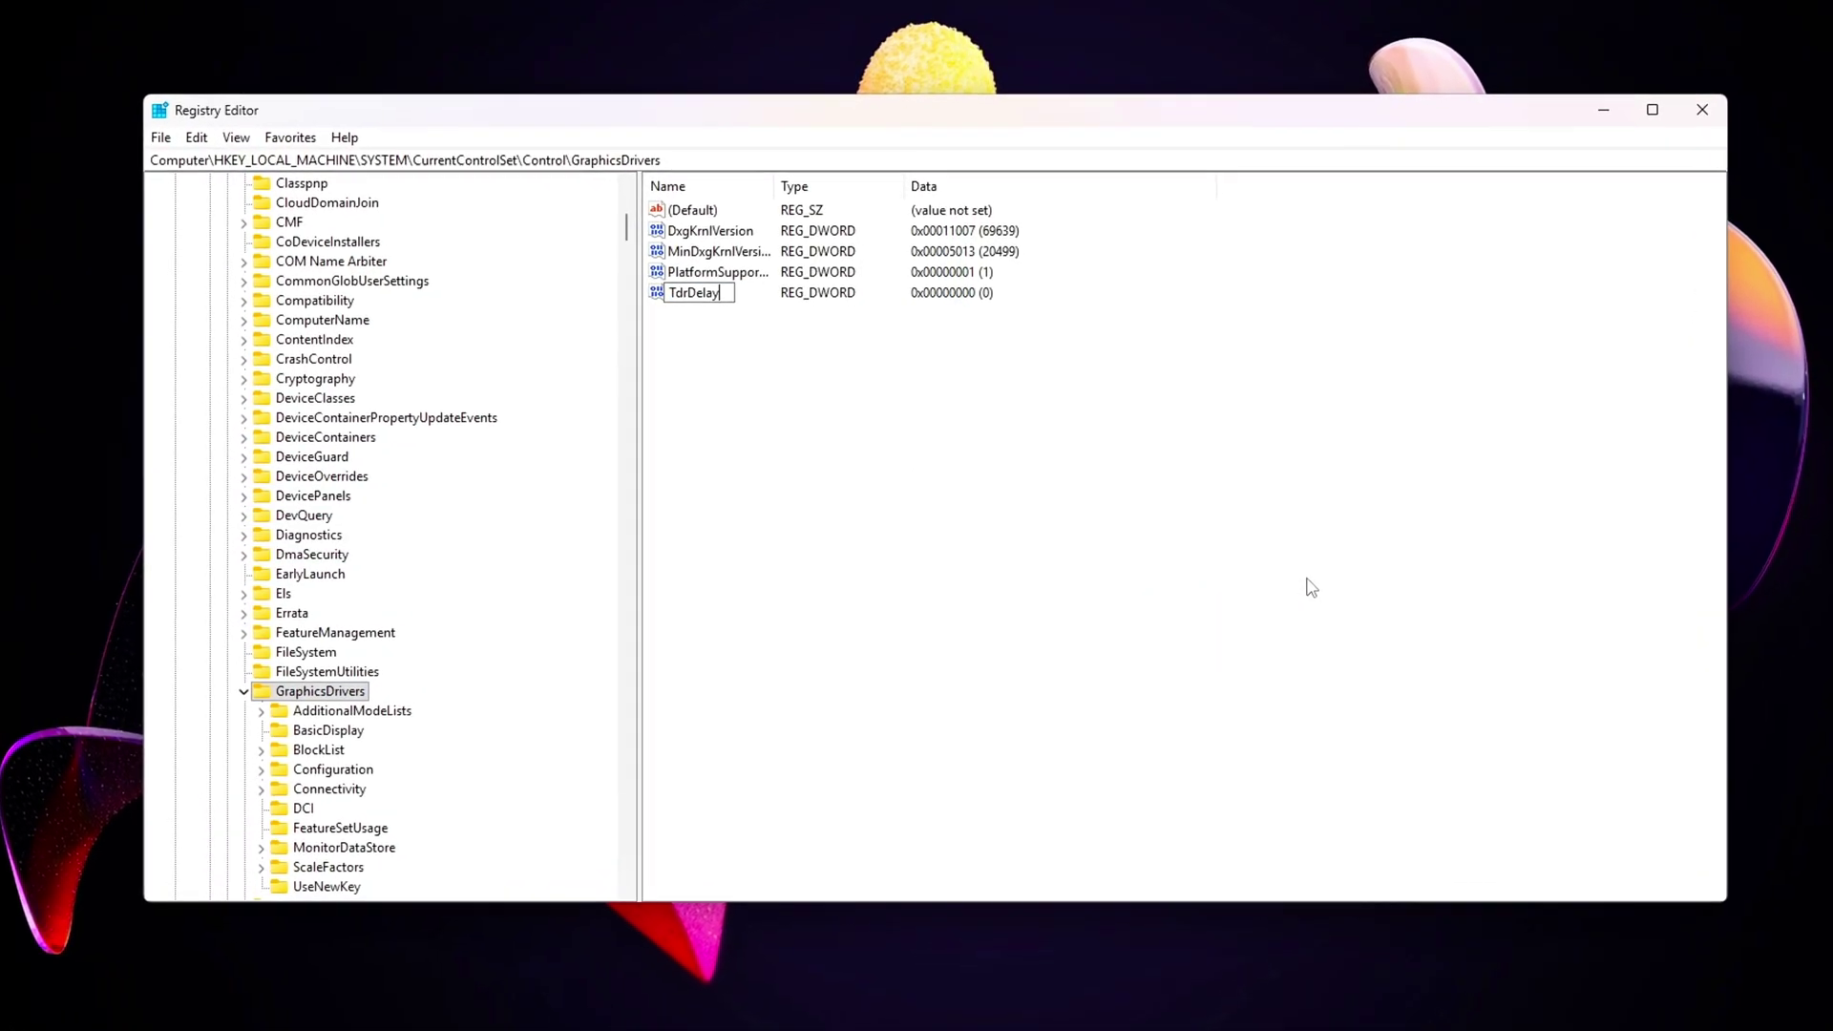
pyautogui.moveTo(293, 190); pyautogui.dragTo(979, 372)
pyautogui.write('10')
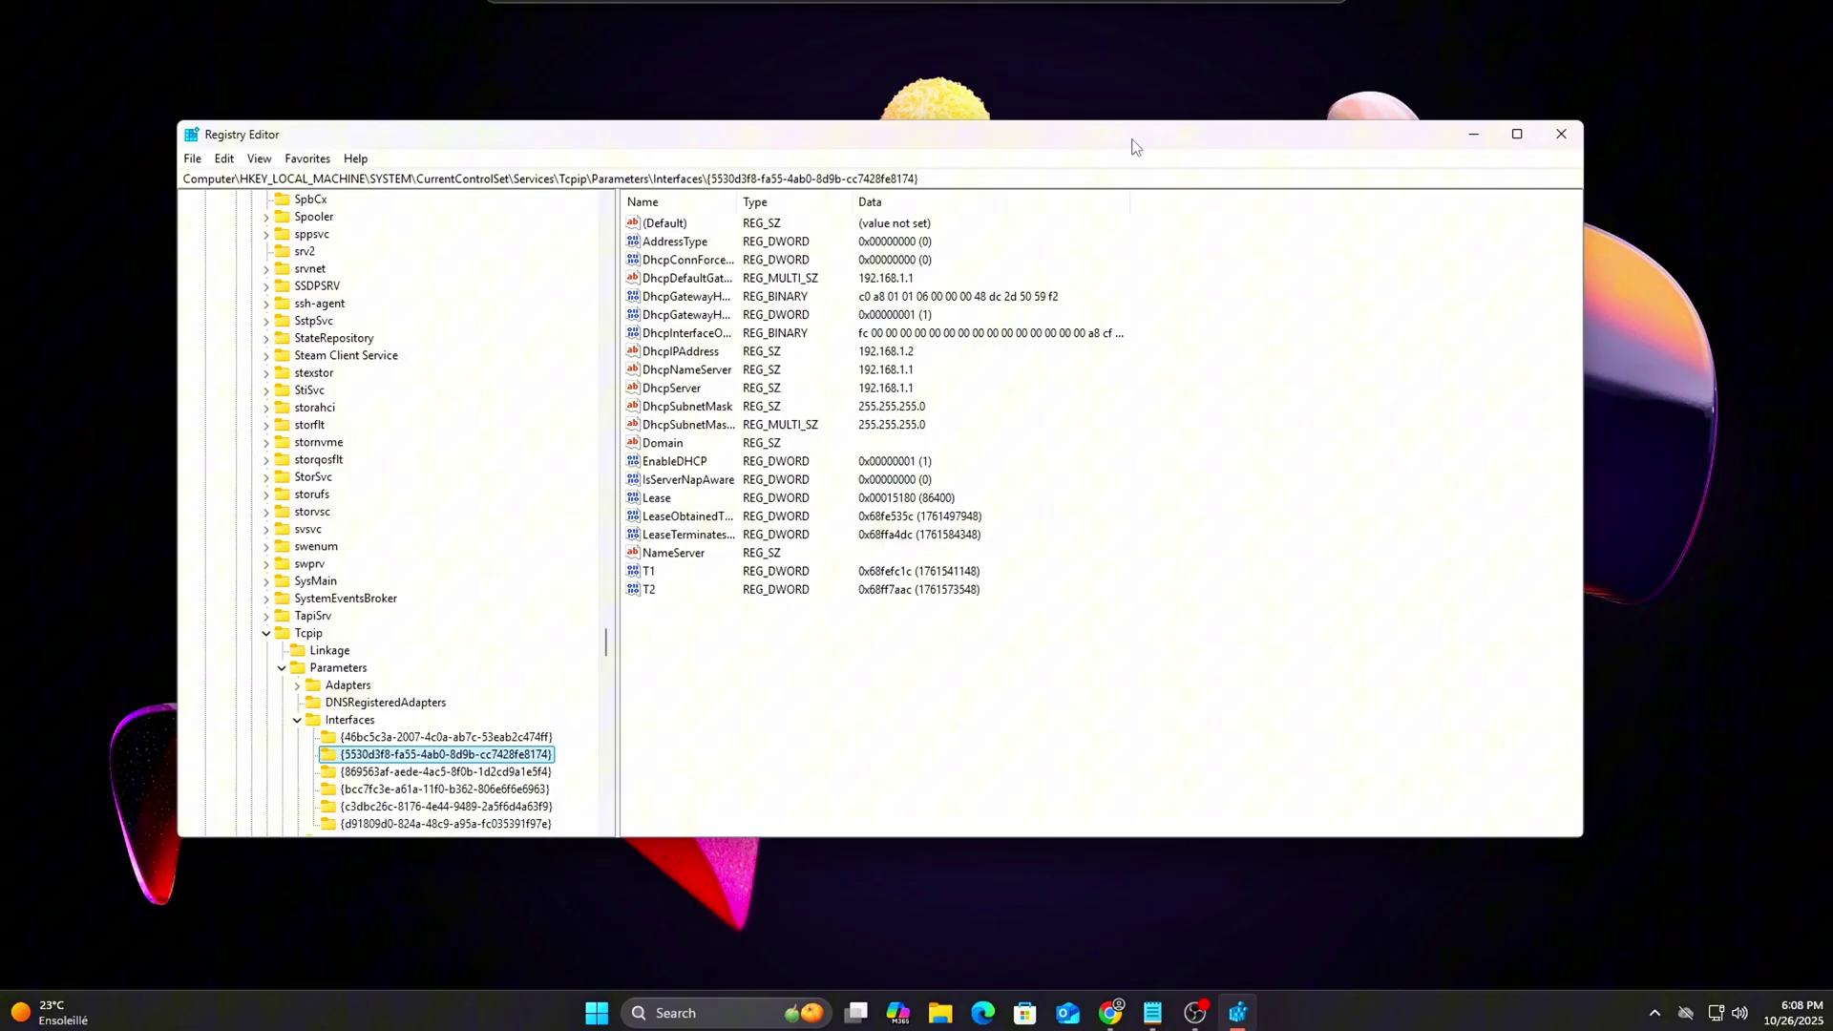
# - Navigate to the GraphicsDrivers key by pasting its path into the address bar
pyautogui.click(1151, 169)
pyautogui.hotkey('ctrl', 'a')
pyautogui.write('HKEY_LOCAL_MACHINE\\SYSTEM\\CurrentControlSet\\Control\\GraphicsDrivers')
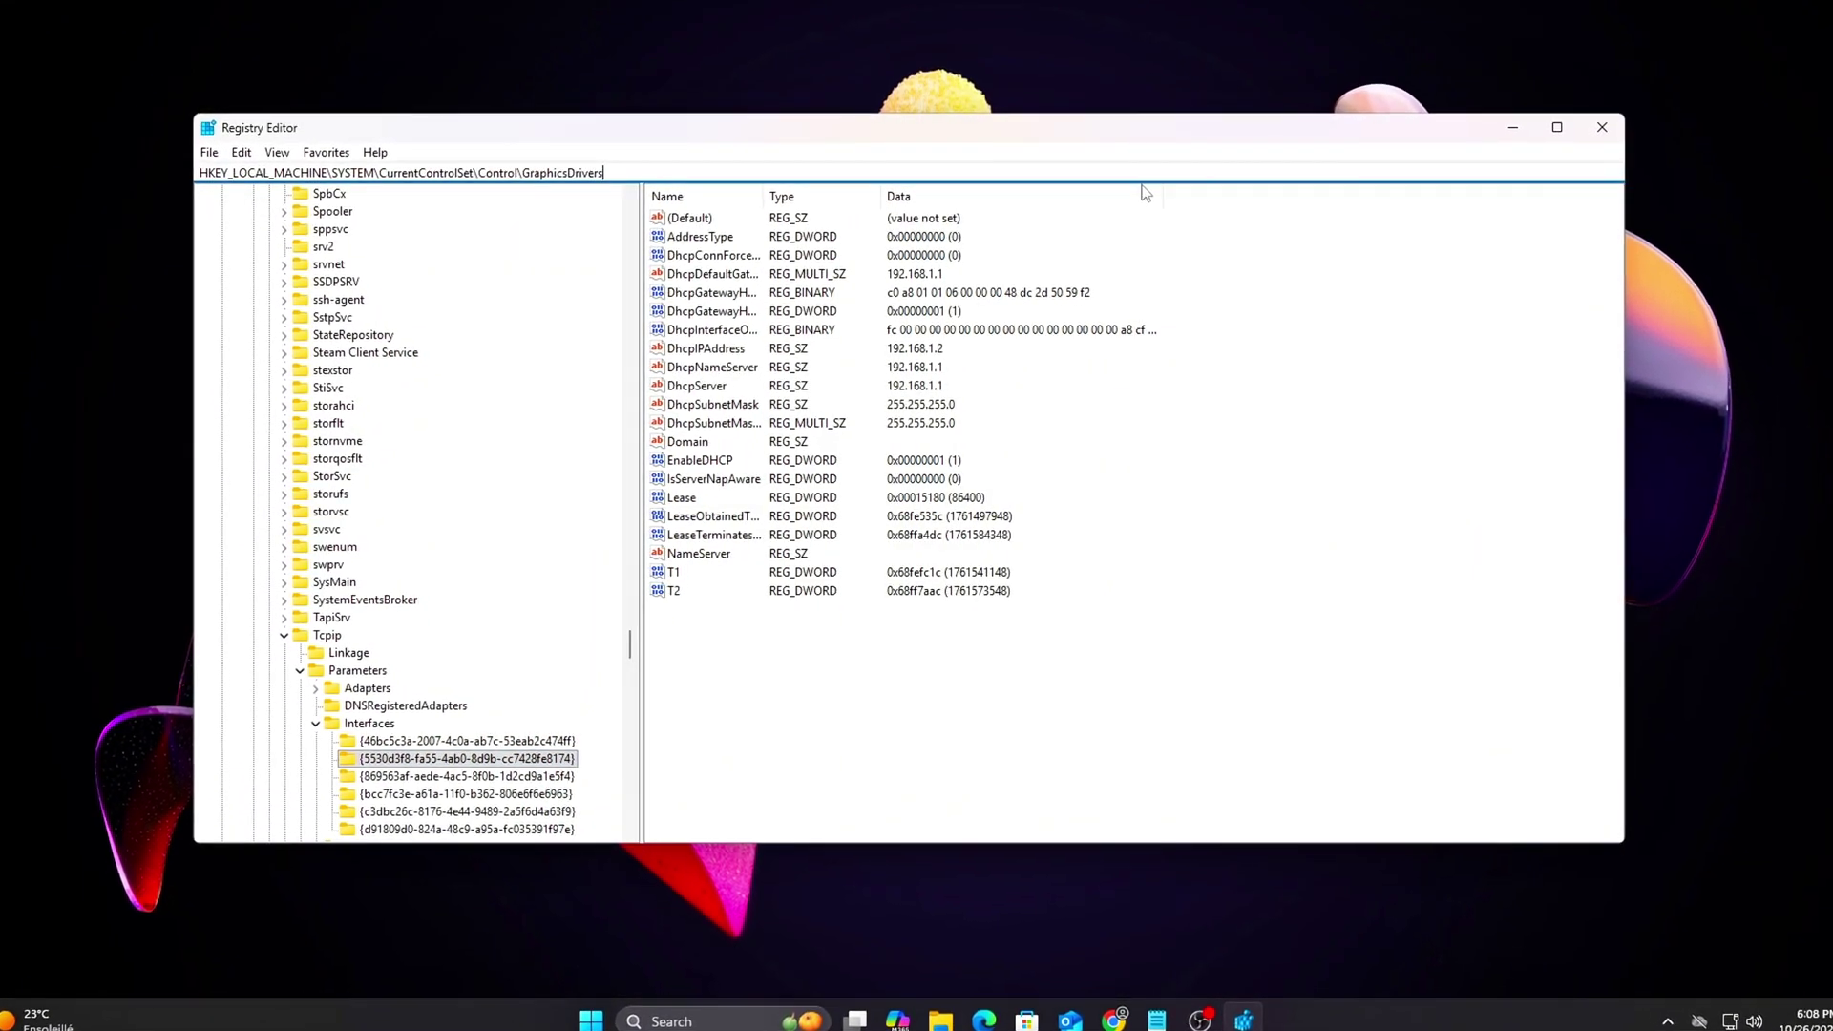
pyautogui.press('Return')
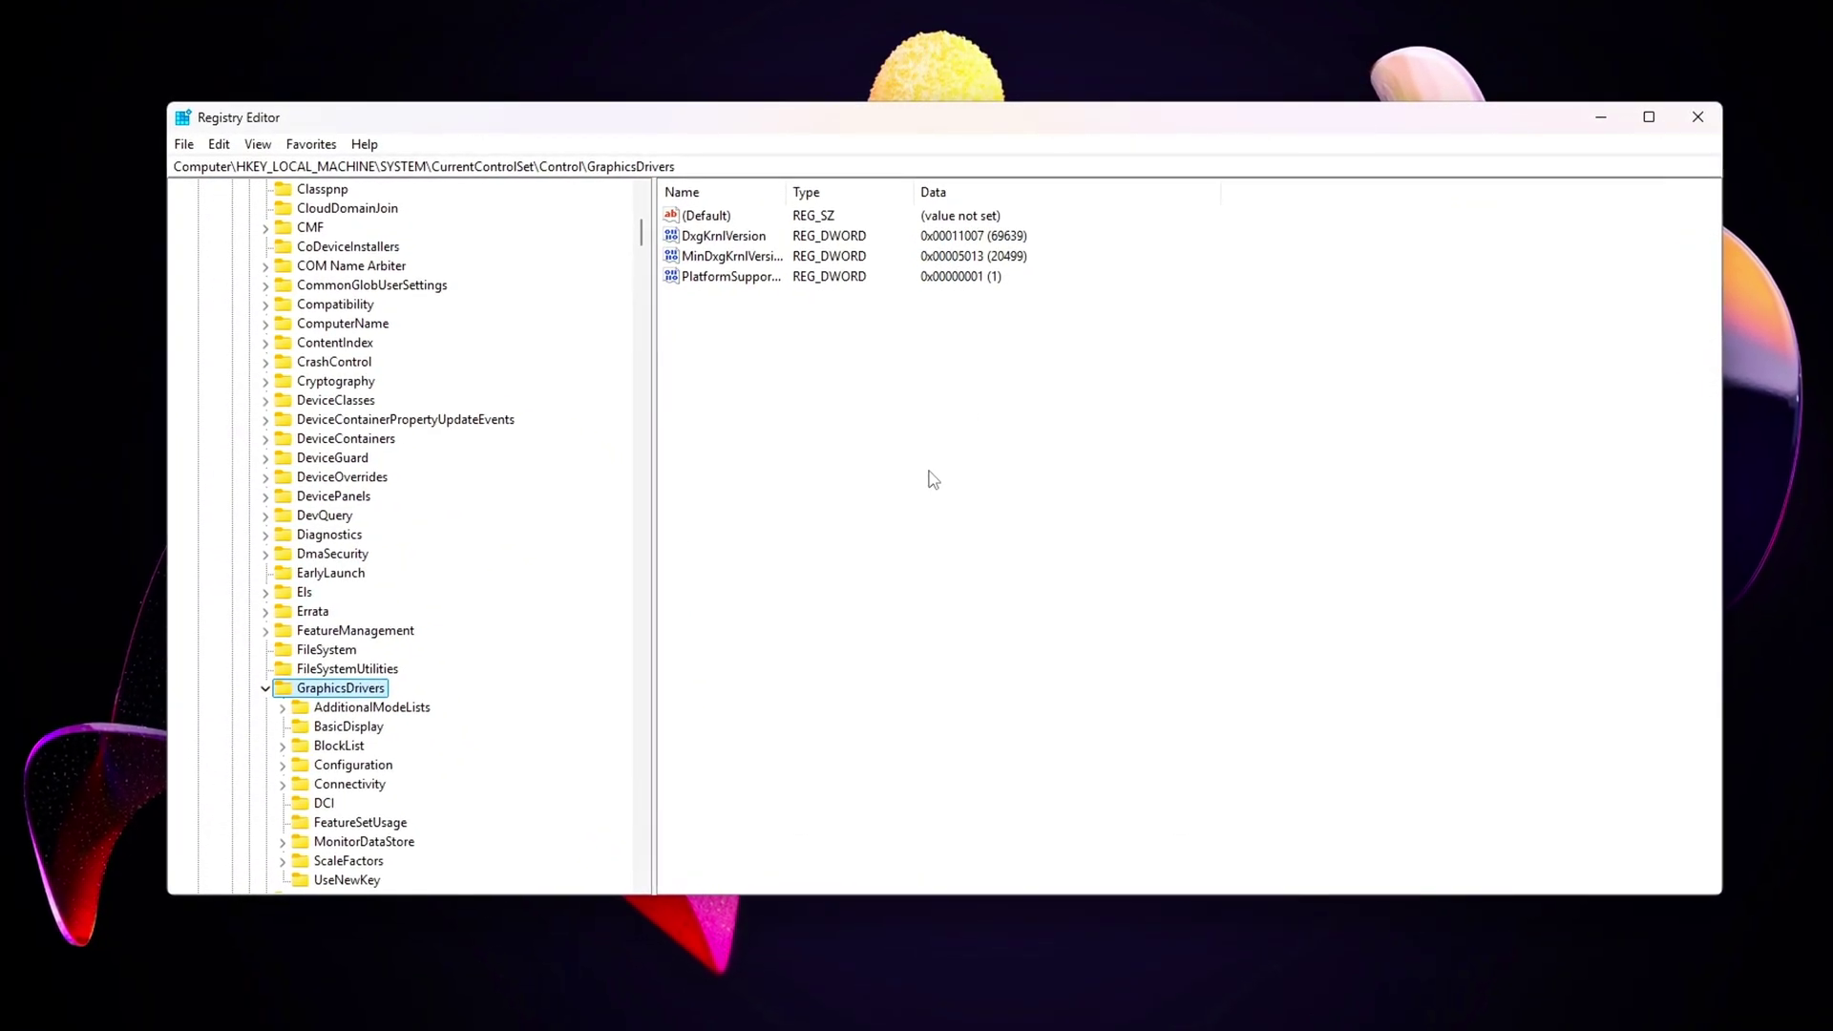
# - Add a DWORD named TdrDelay under GraphicsDrivers and enter 1 as its data
pyautogui.moveTo(1002, 484)
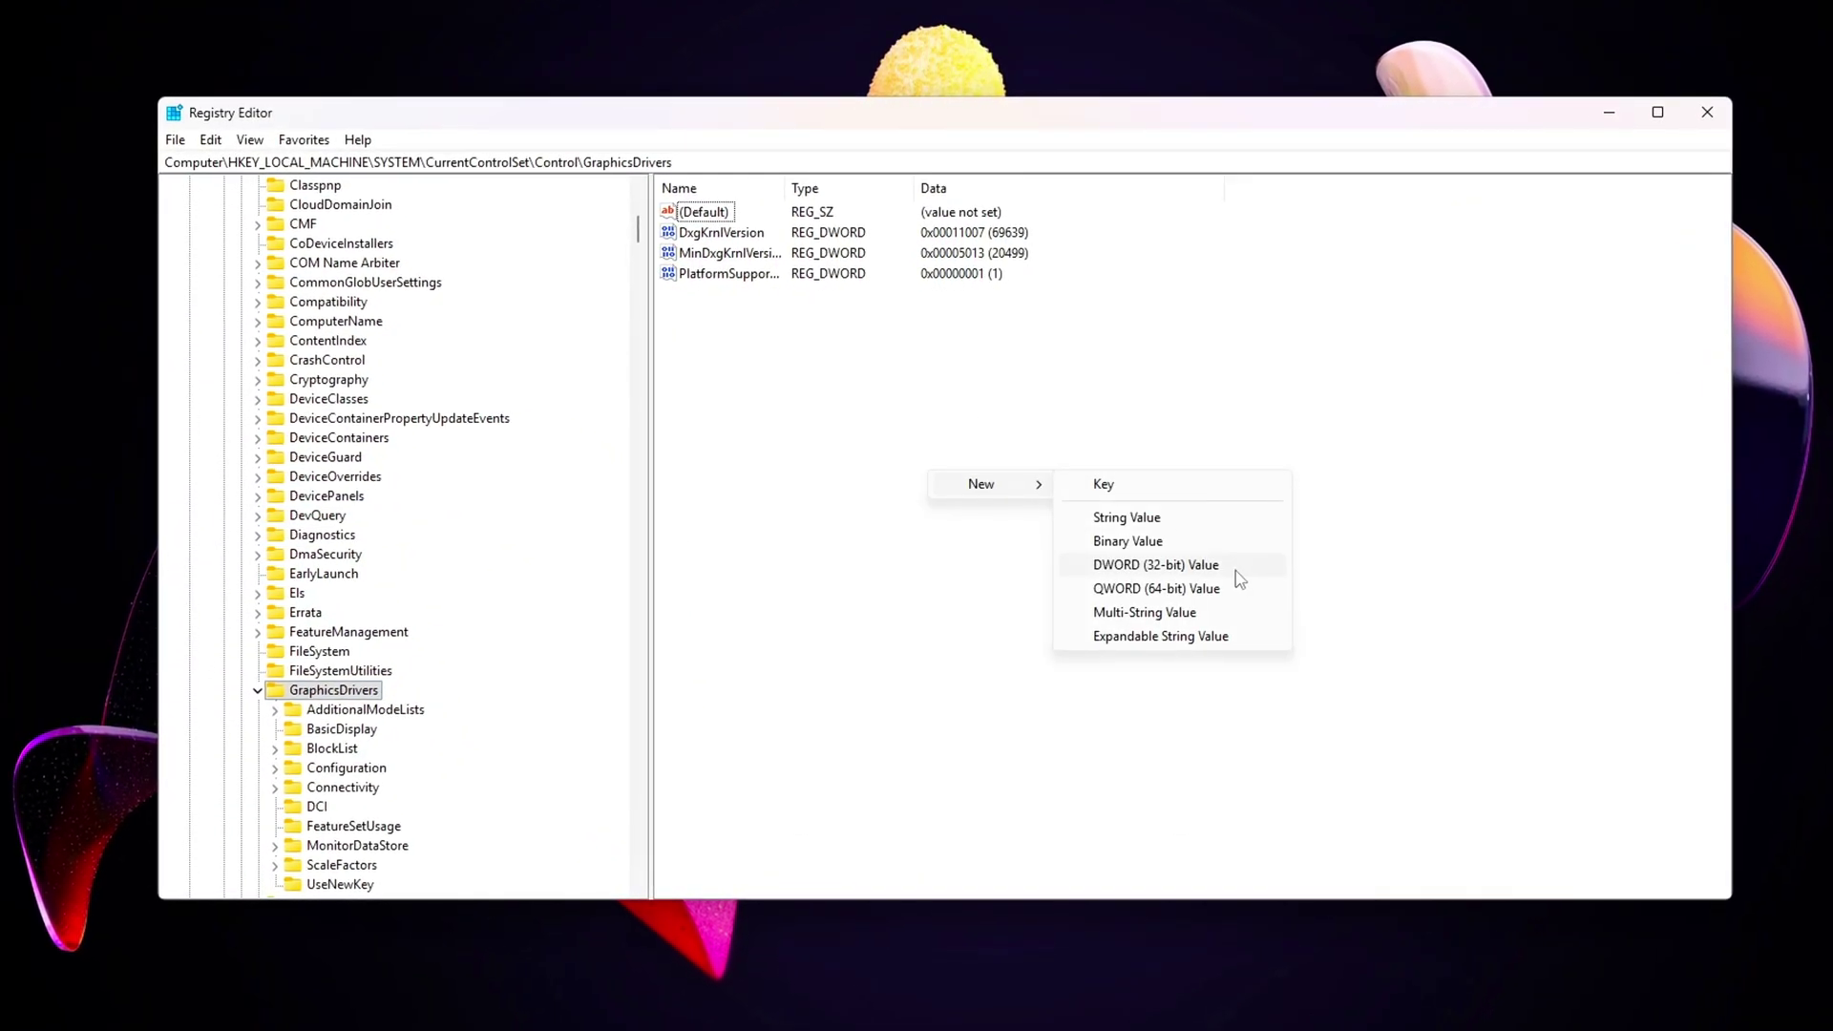
pyautogui.click(1239, 578)
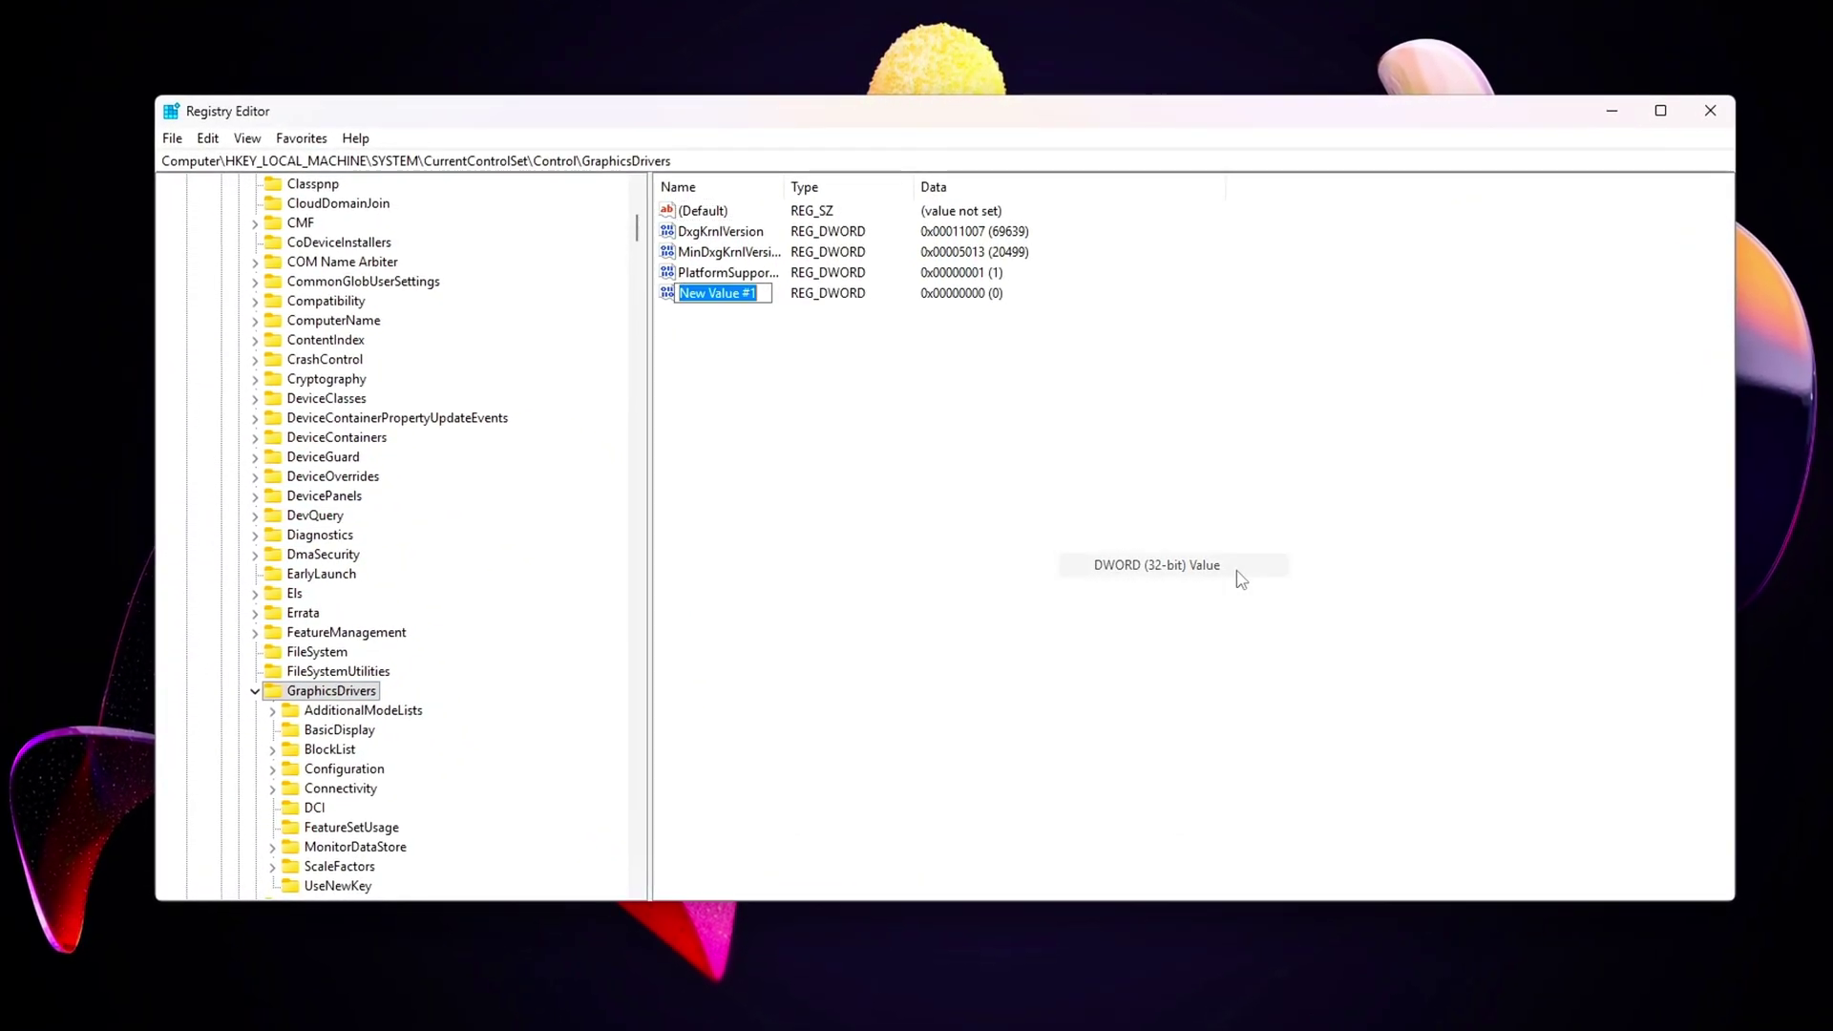
pyautogui.write('TdrDelay')
pyautogui.press('Return')
pyautogui.press('Return')
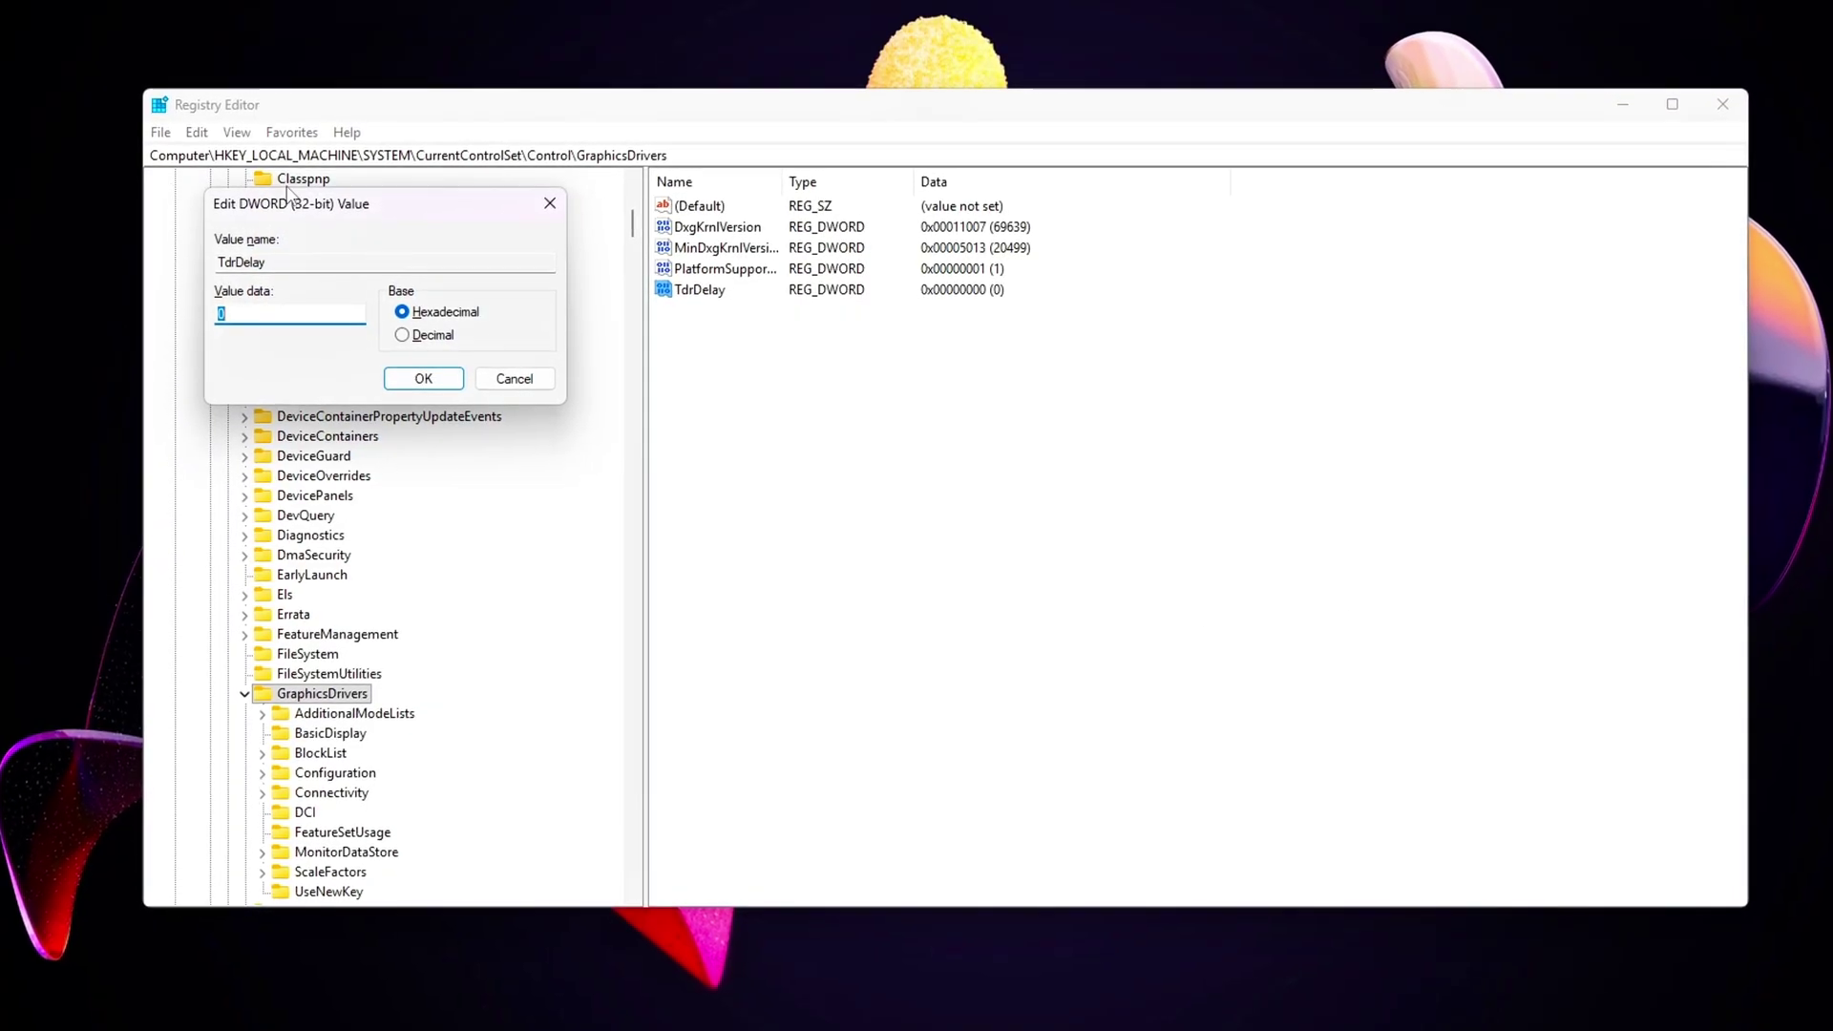
pyautogui.moveTo(342, 215); pyautogui.dragTo(990, 374)
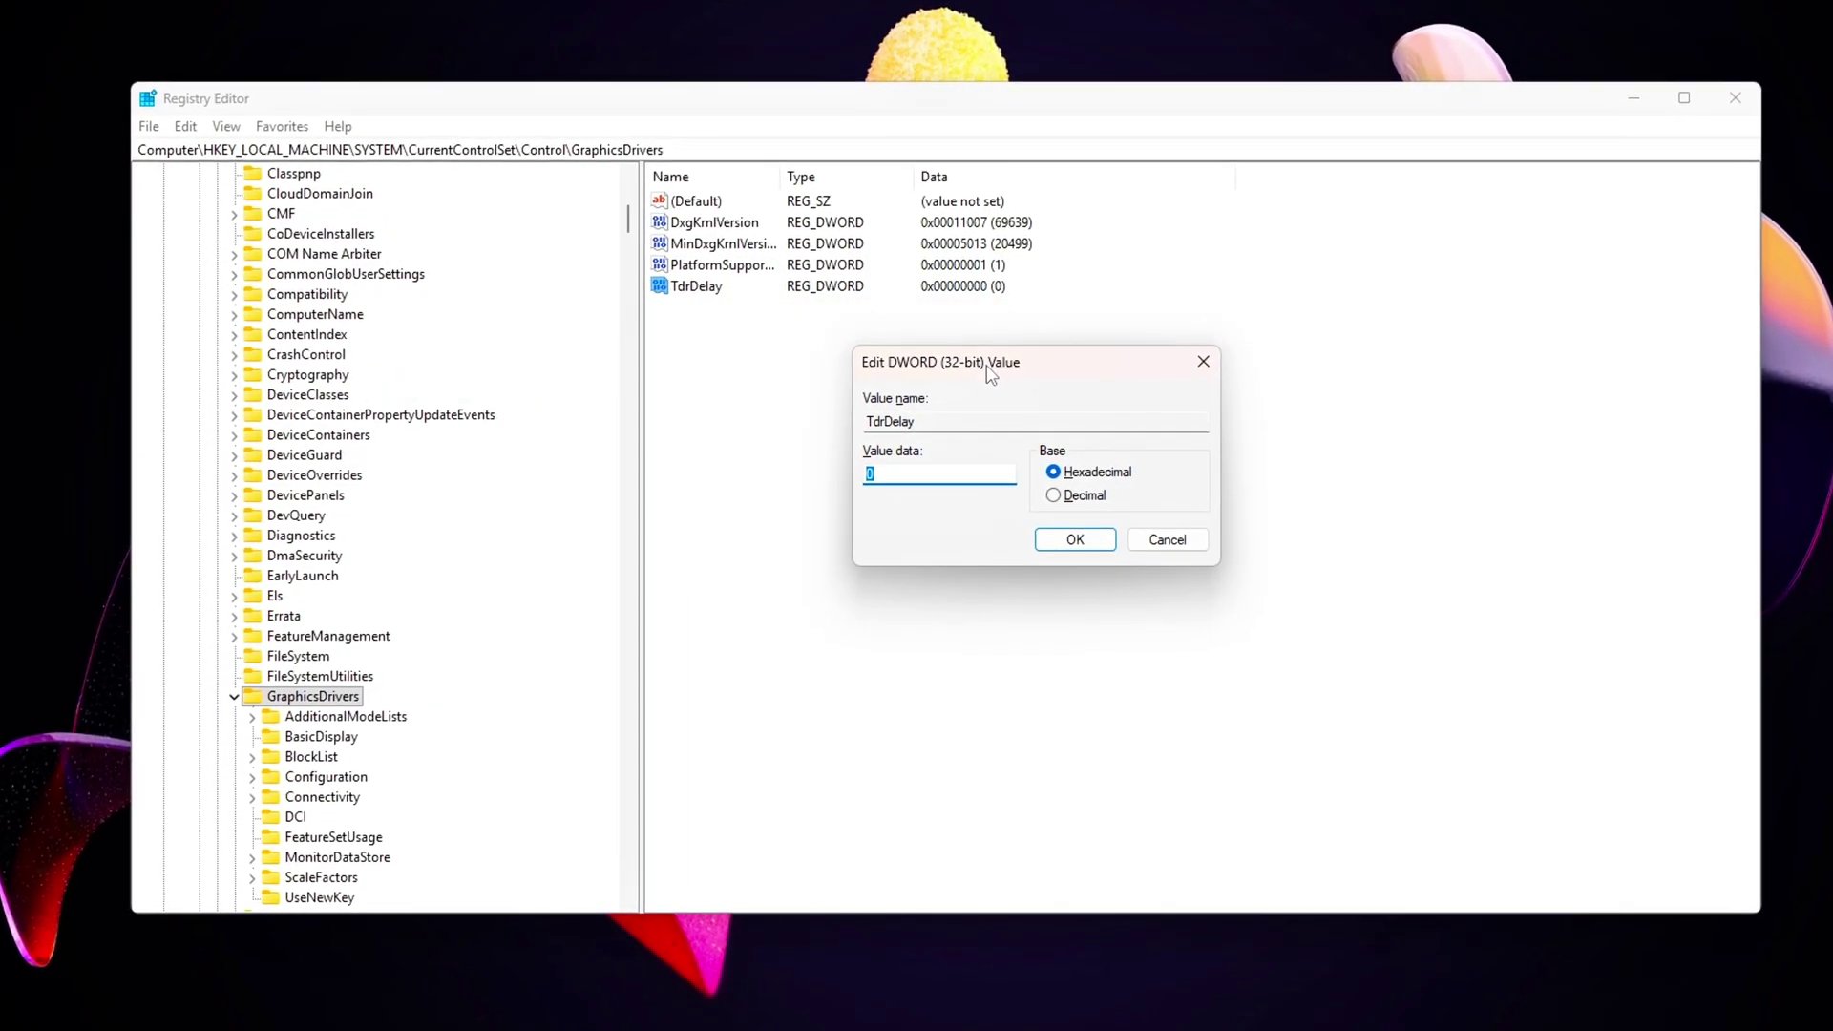
pyautogui.write('1')
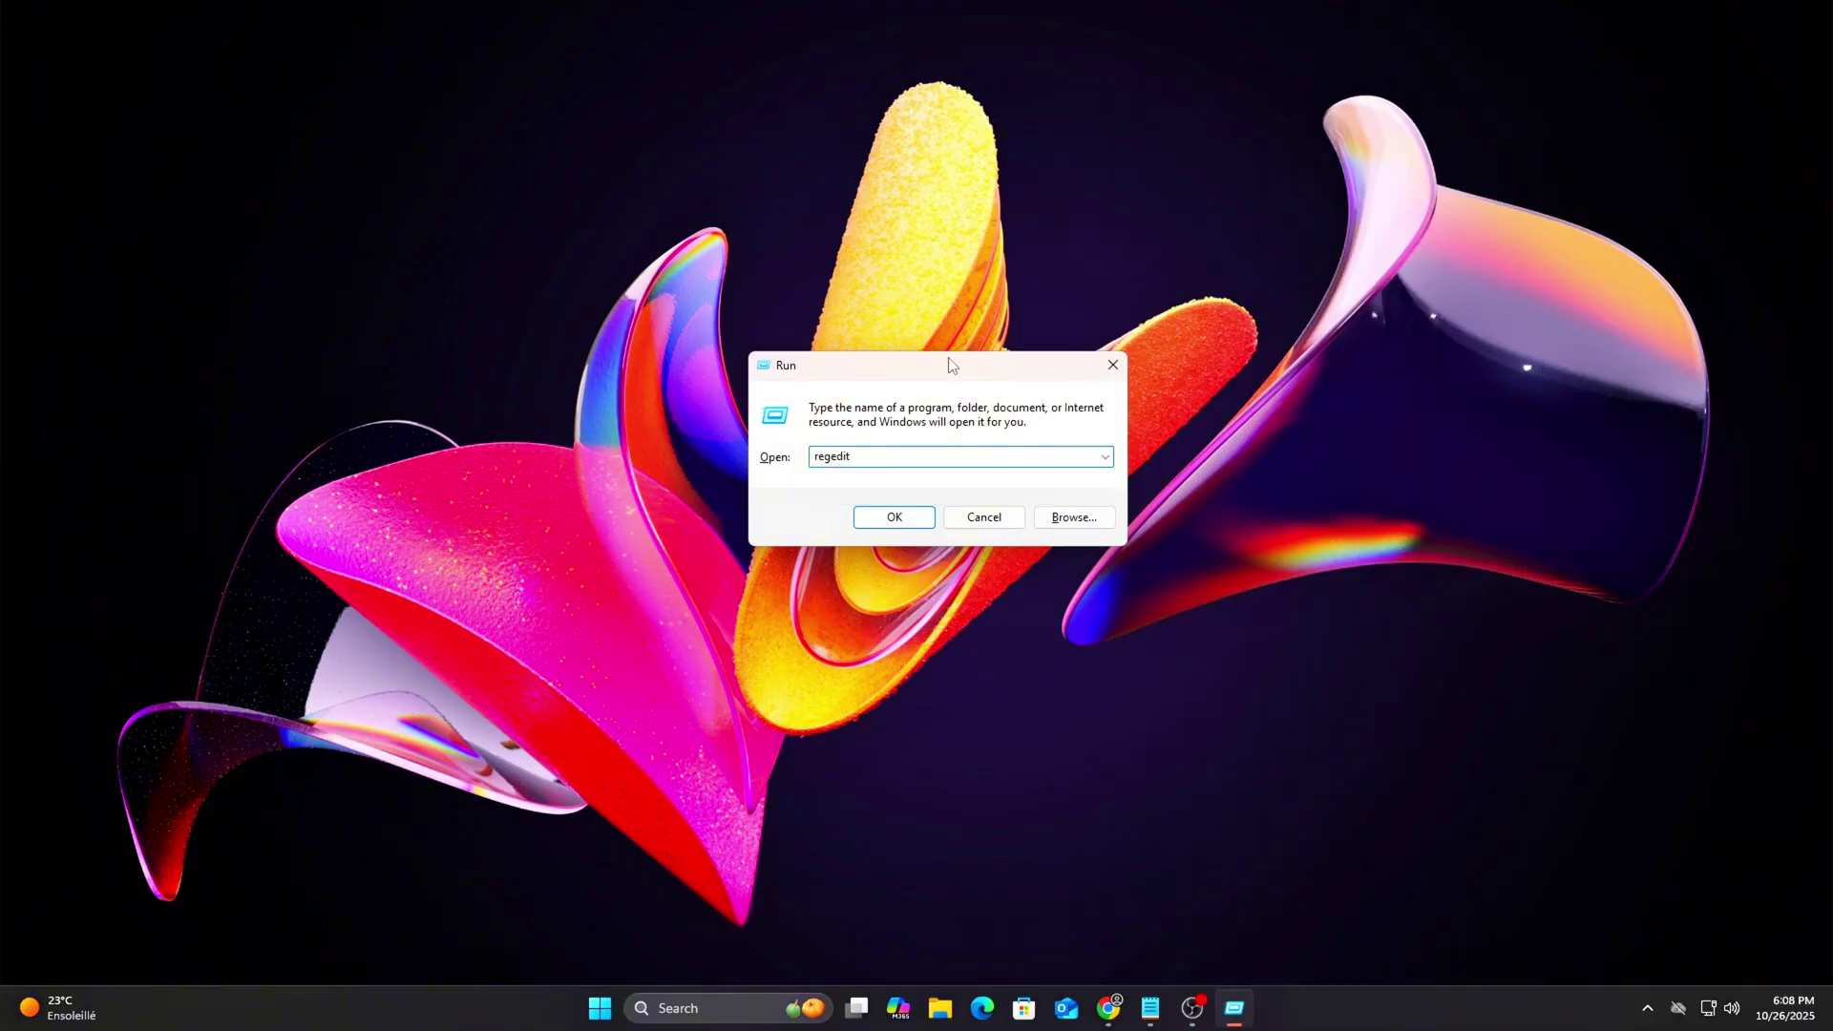
# - Launch regedit and jump to the GraphicsDrivers key path
pyautogui.press('Return')
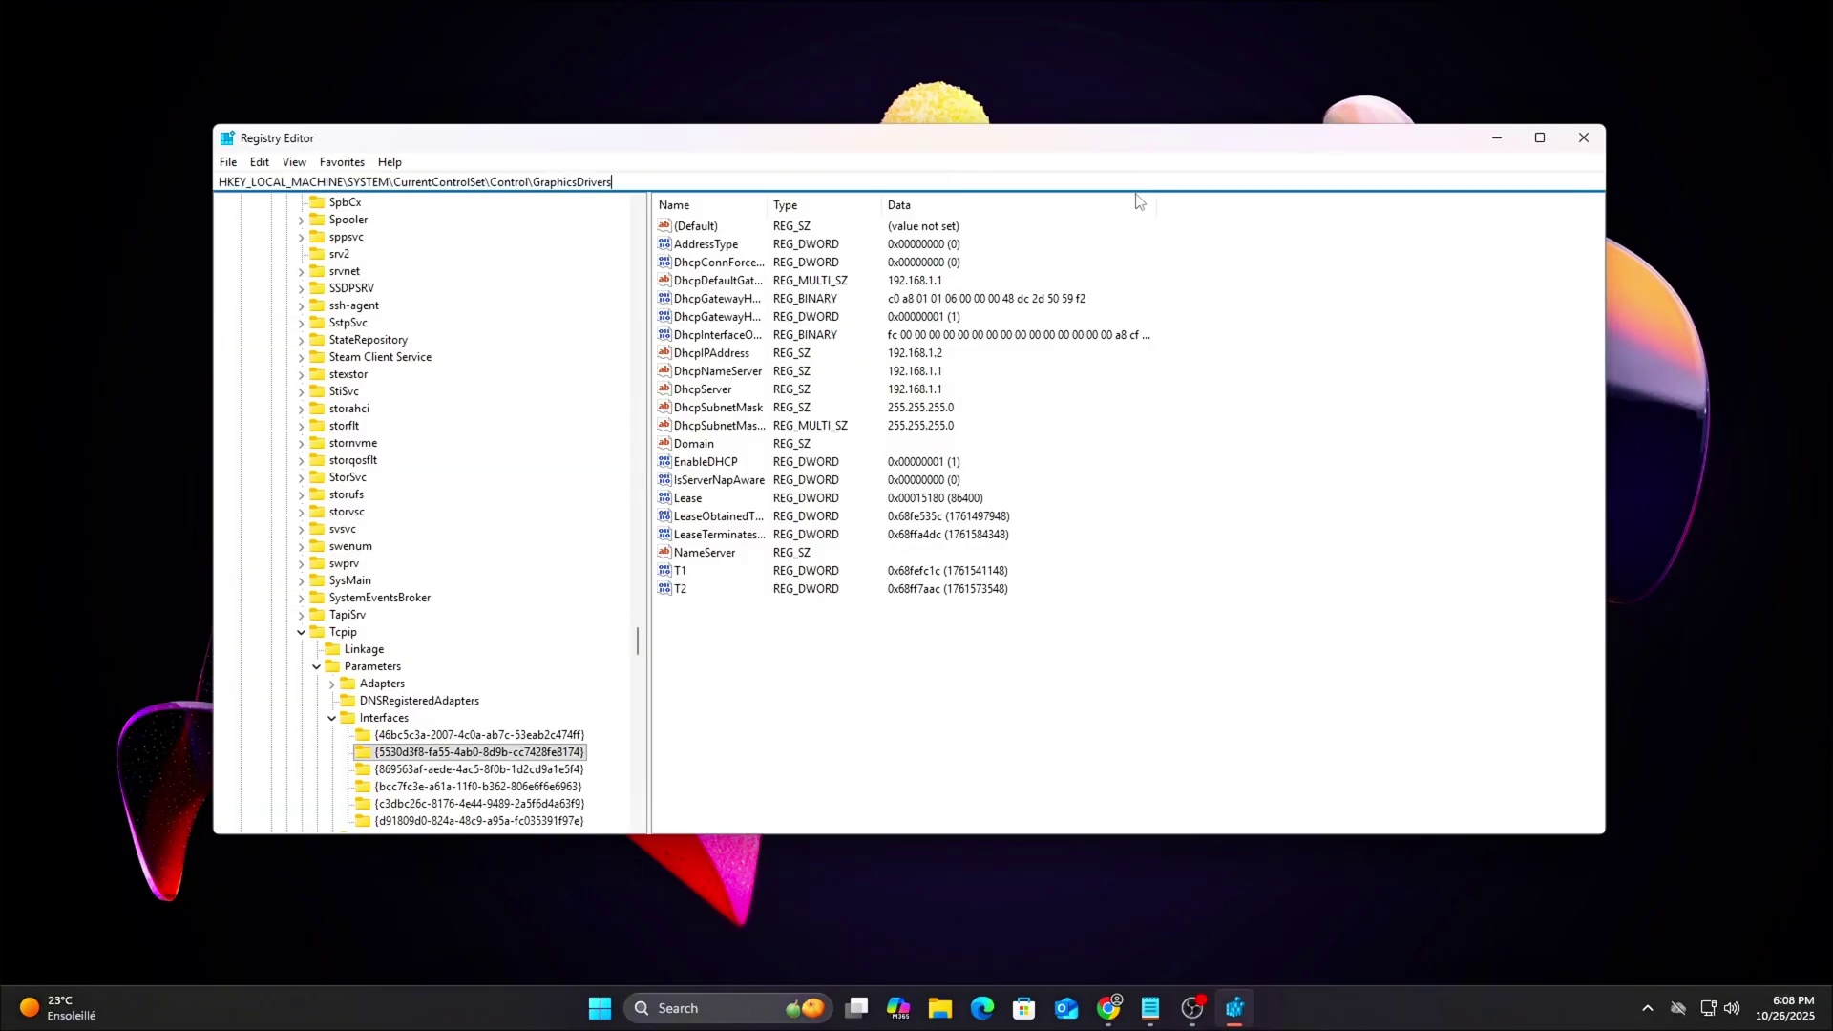
pyautogui.press('Return')
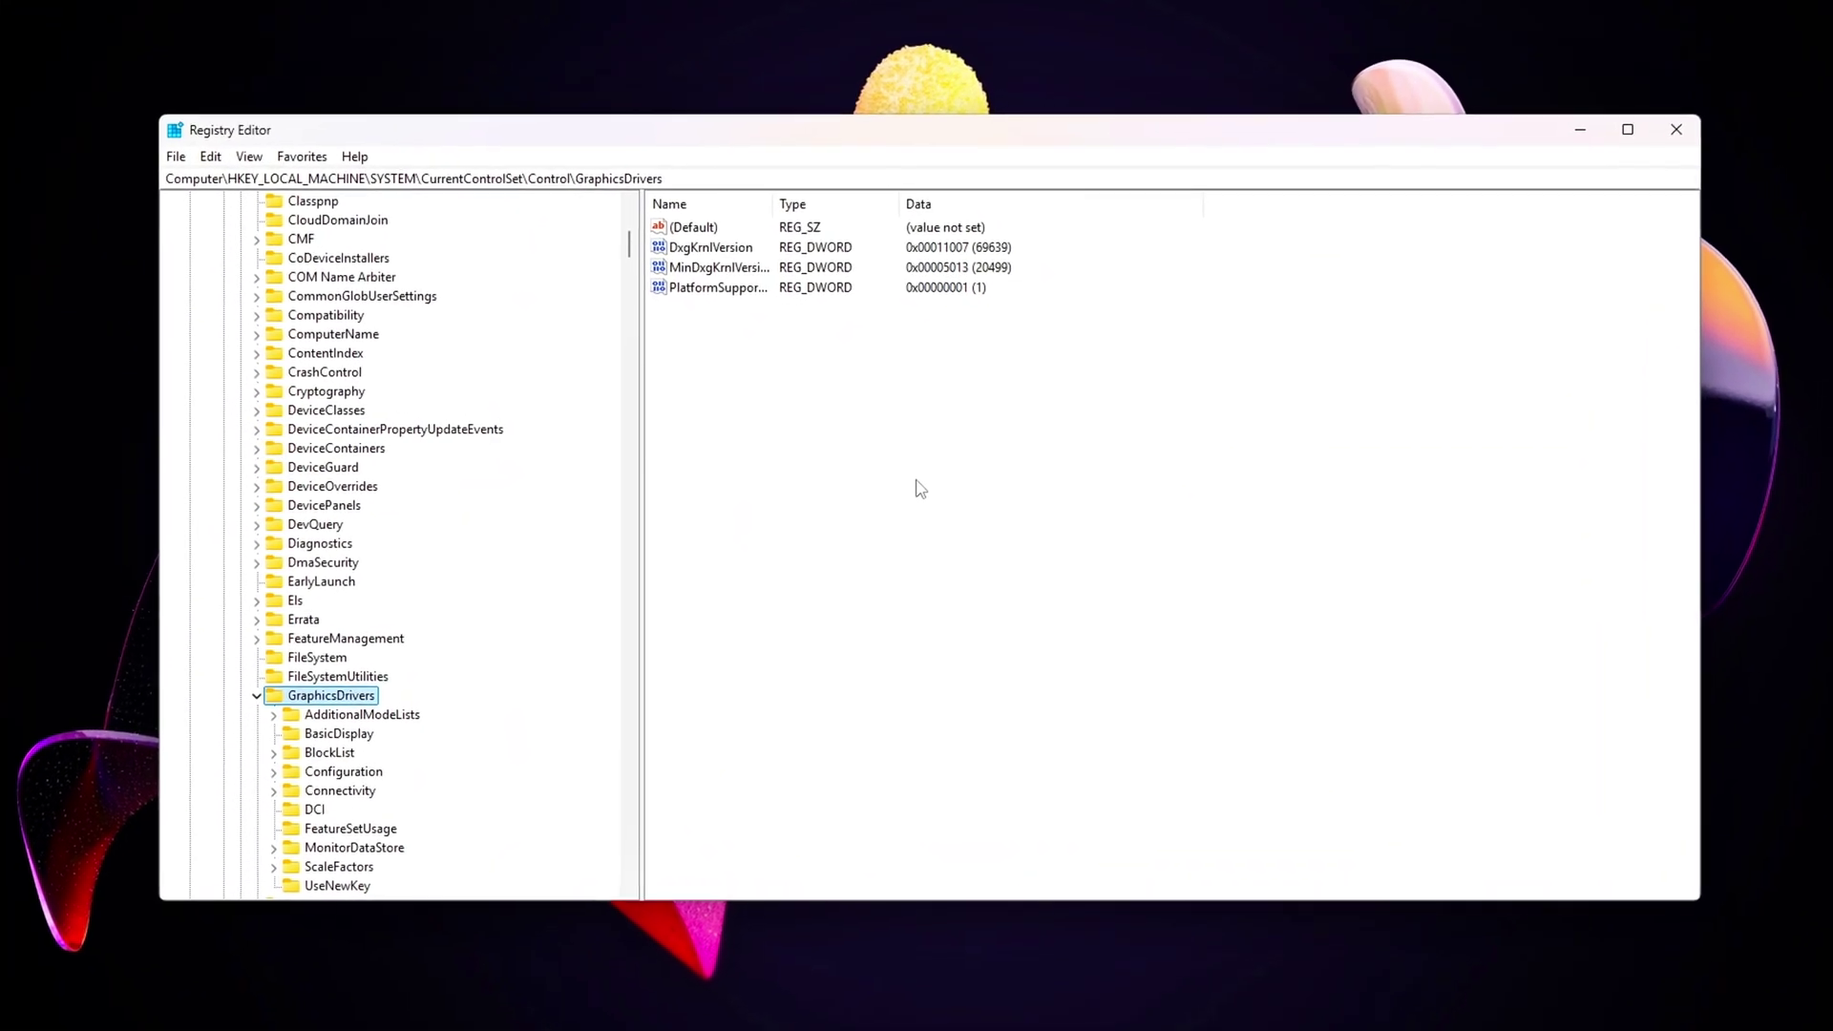
# - Create a TdrDelay DWORD (32-bit) value under GraphicsDrivers and save hexadecimal 10 as its data
pyautogui.rightClick(918, 479)
pyautogui.moveTo(960, 494)
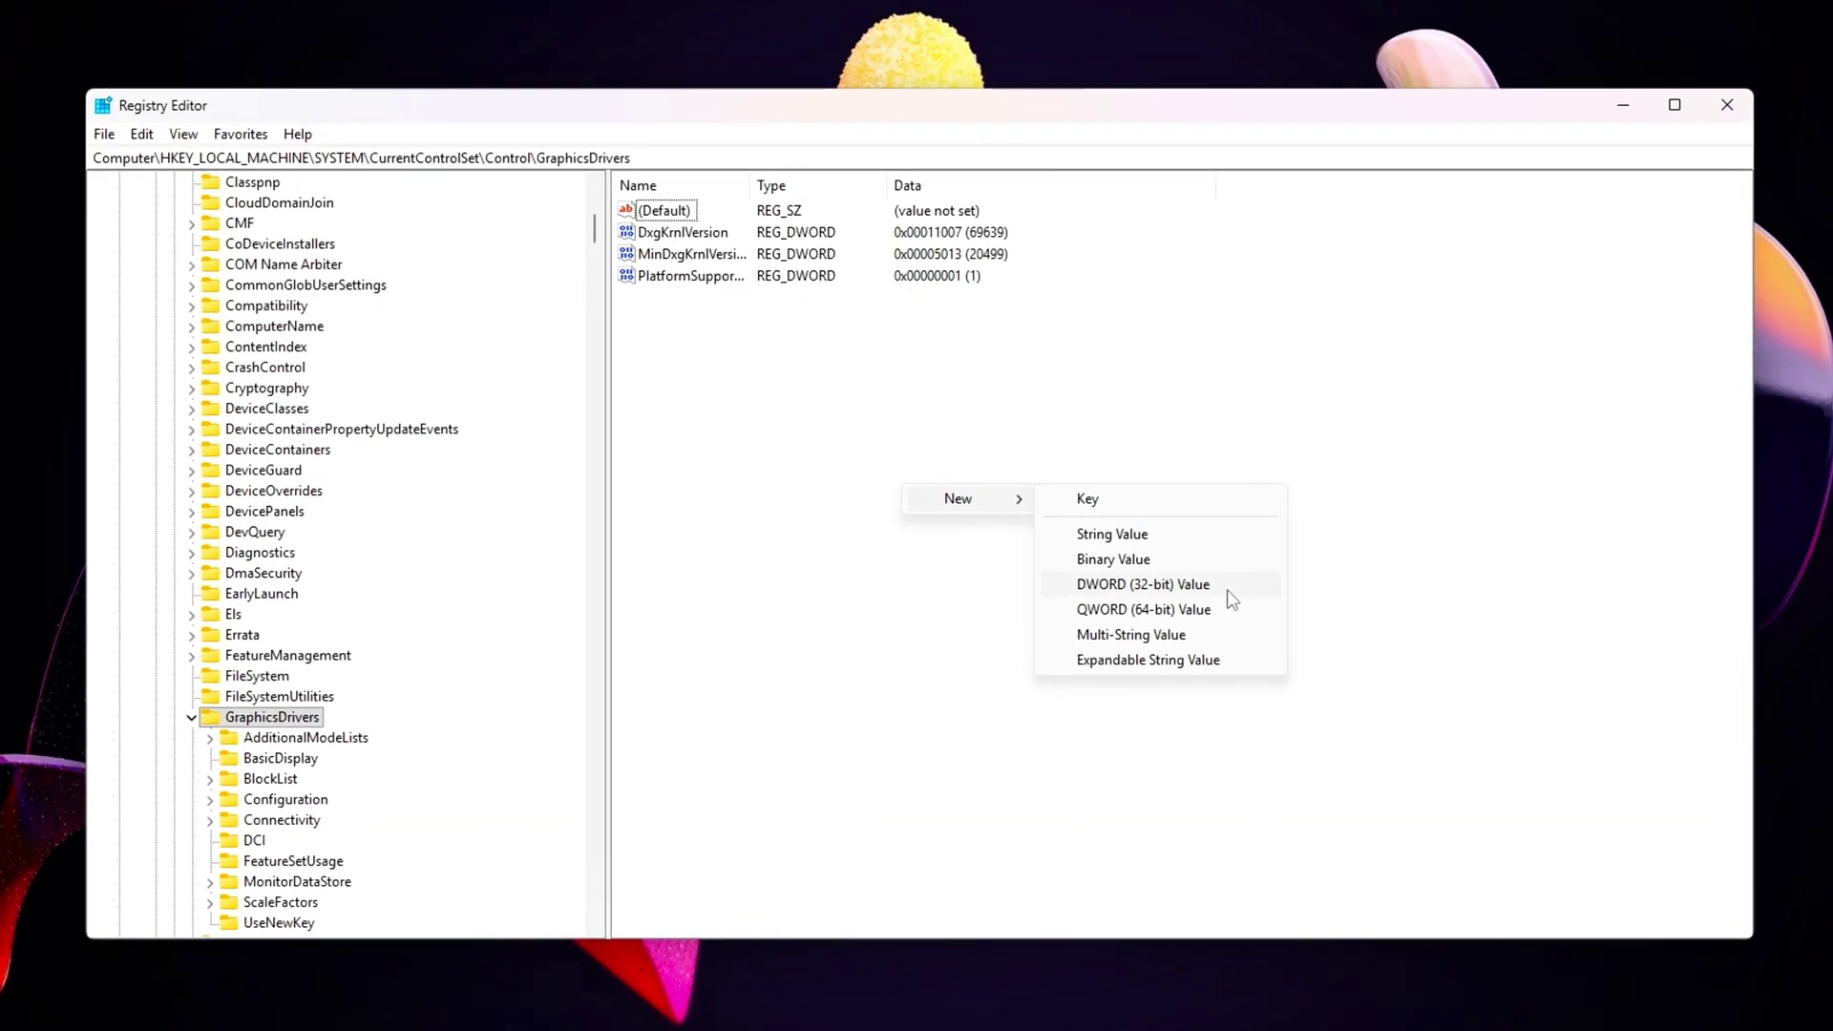
pyautogui.click(1227, 584)
pyautogui.write('TdrDelay')
pyautogui.press('Return')
pyautogui.press('Return')
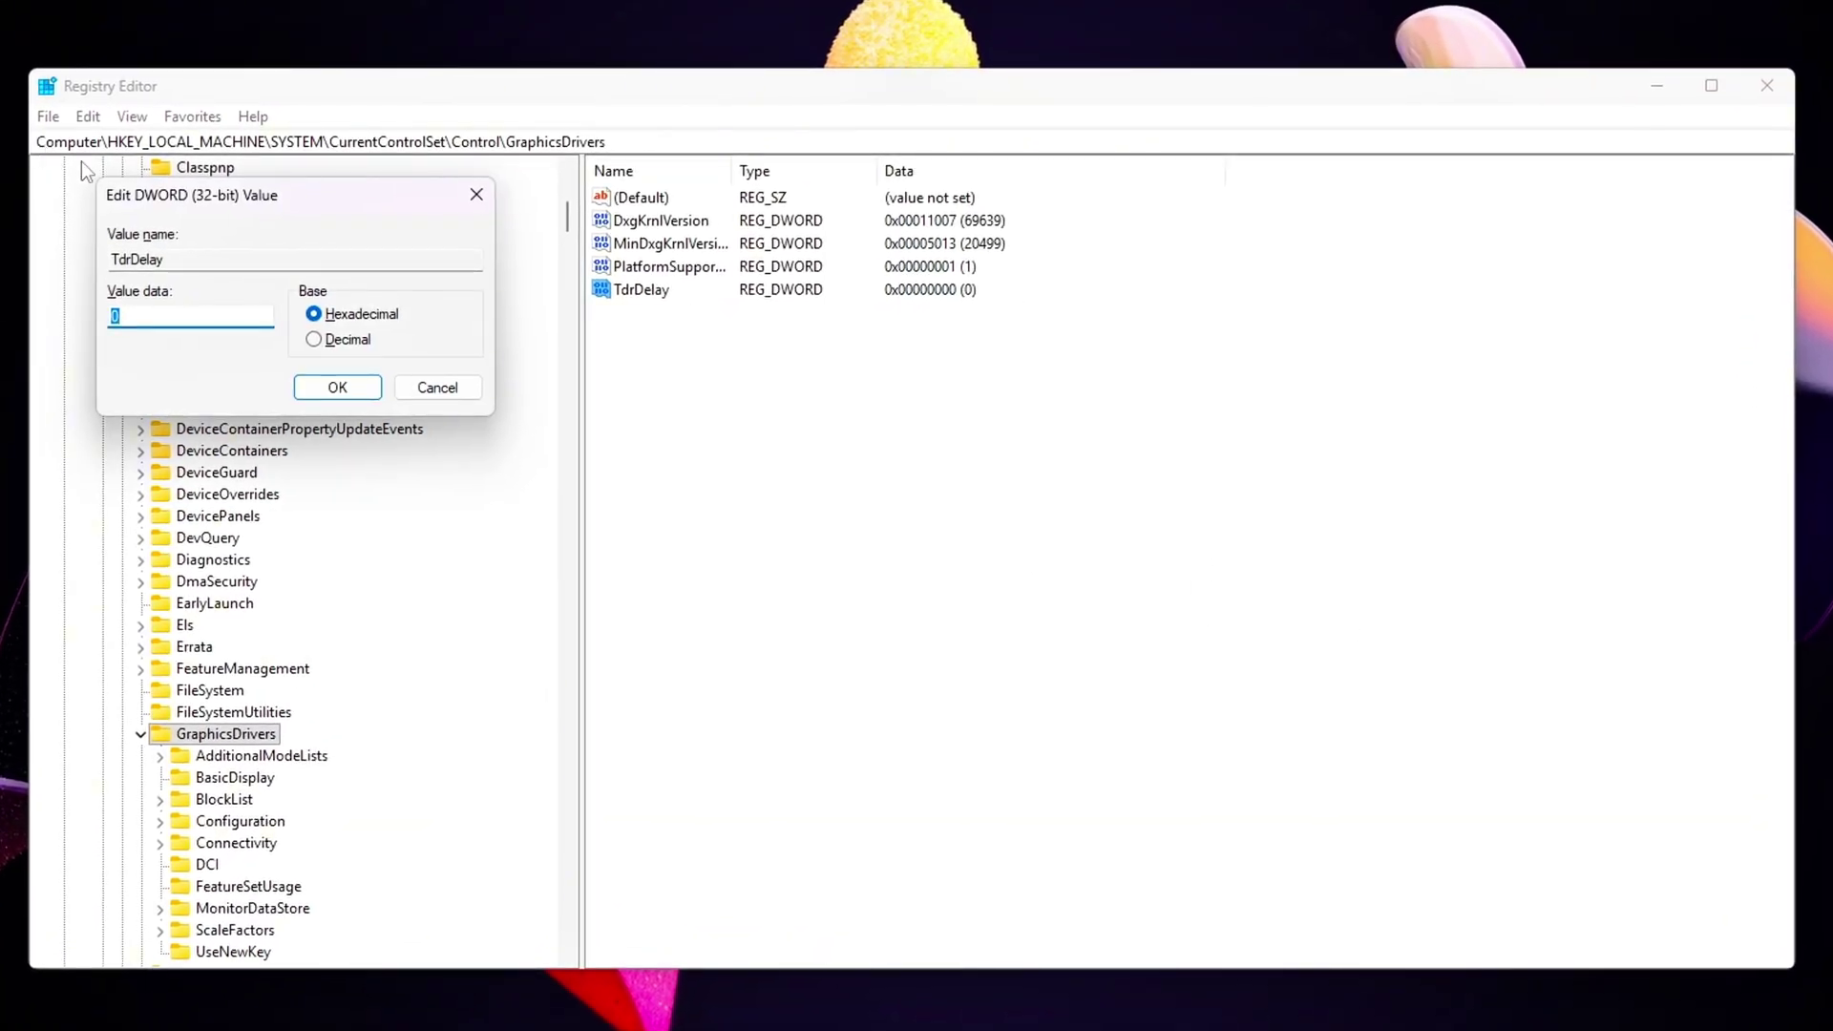
pyautogui.moveTo(239, 198); pyautogui.dragTo(955, 375)
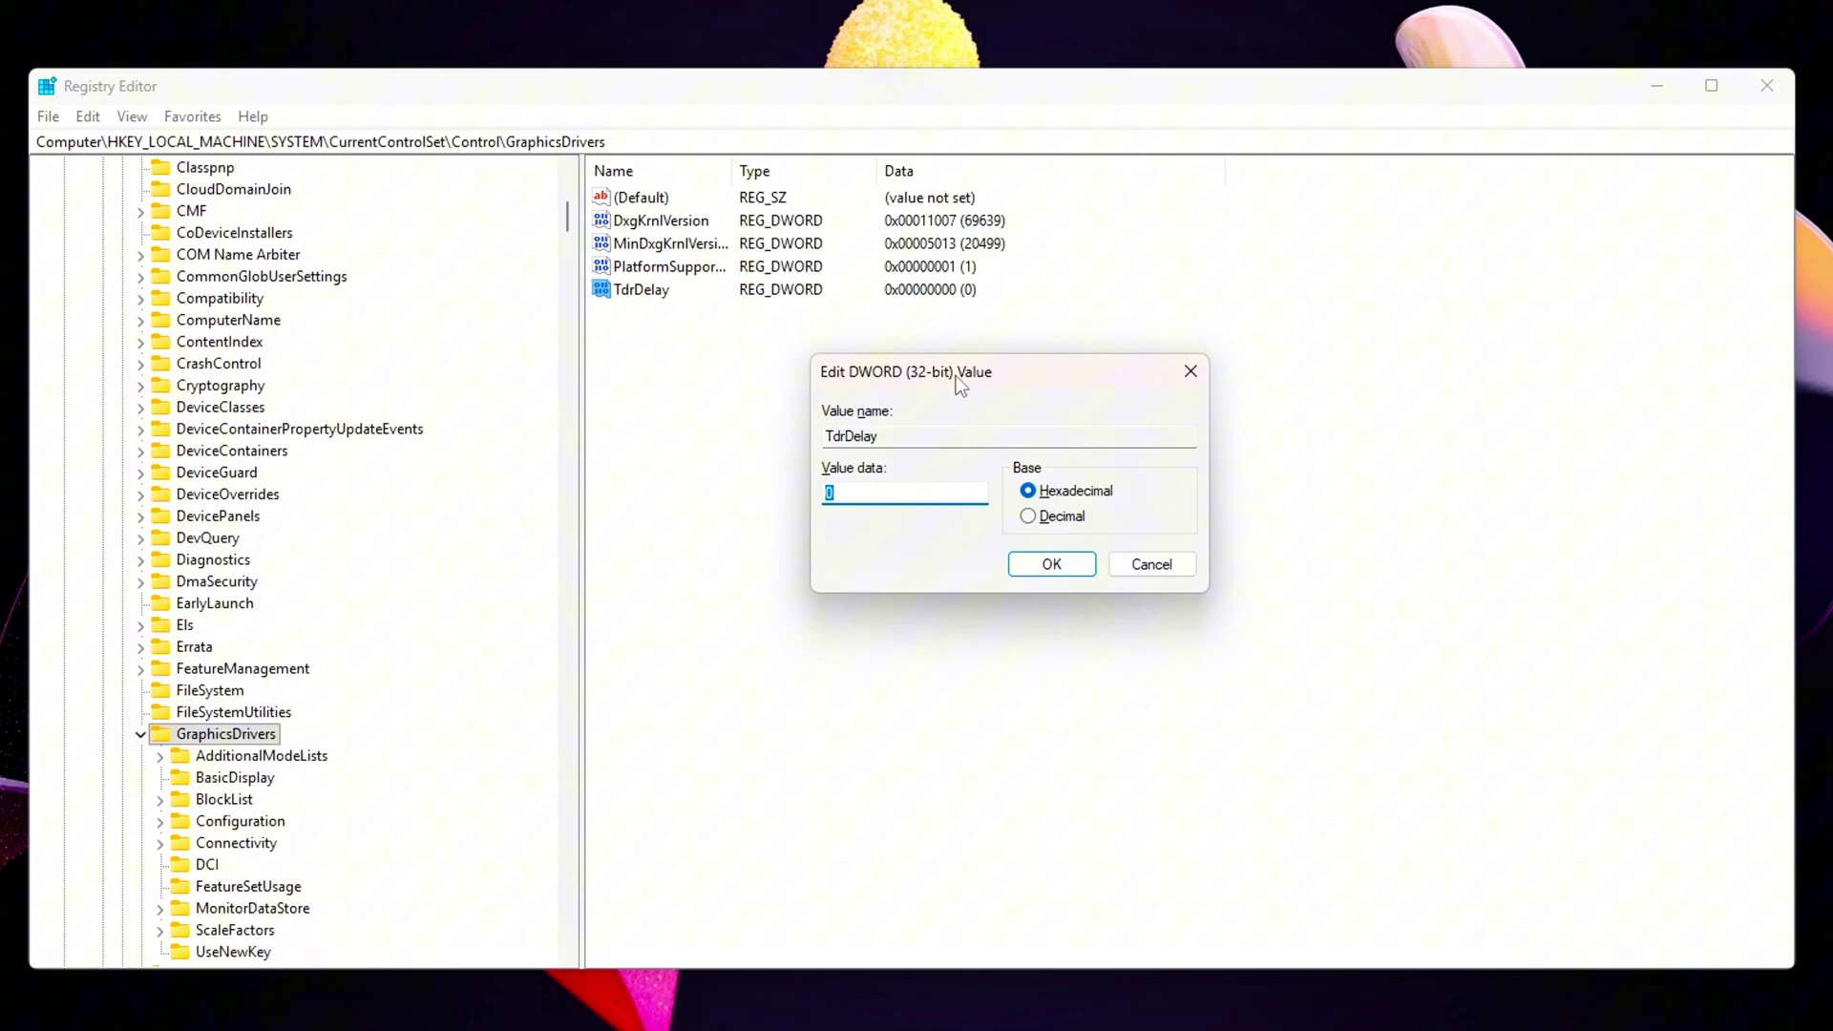
pyautogui.write('10')
pyautogui.click(1062, 565)
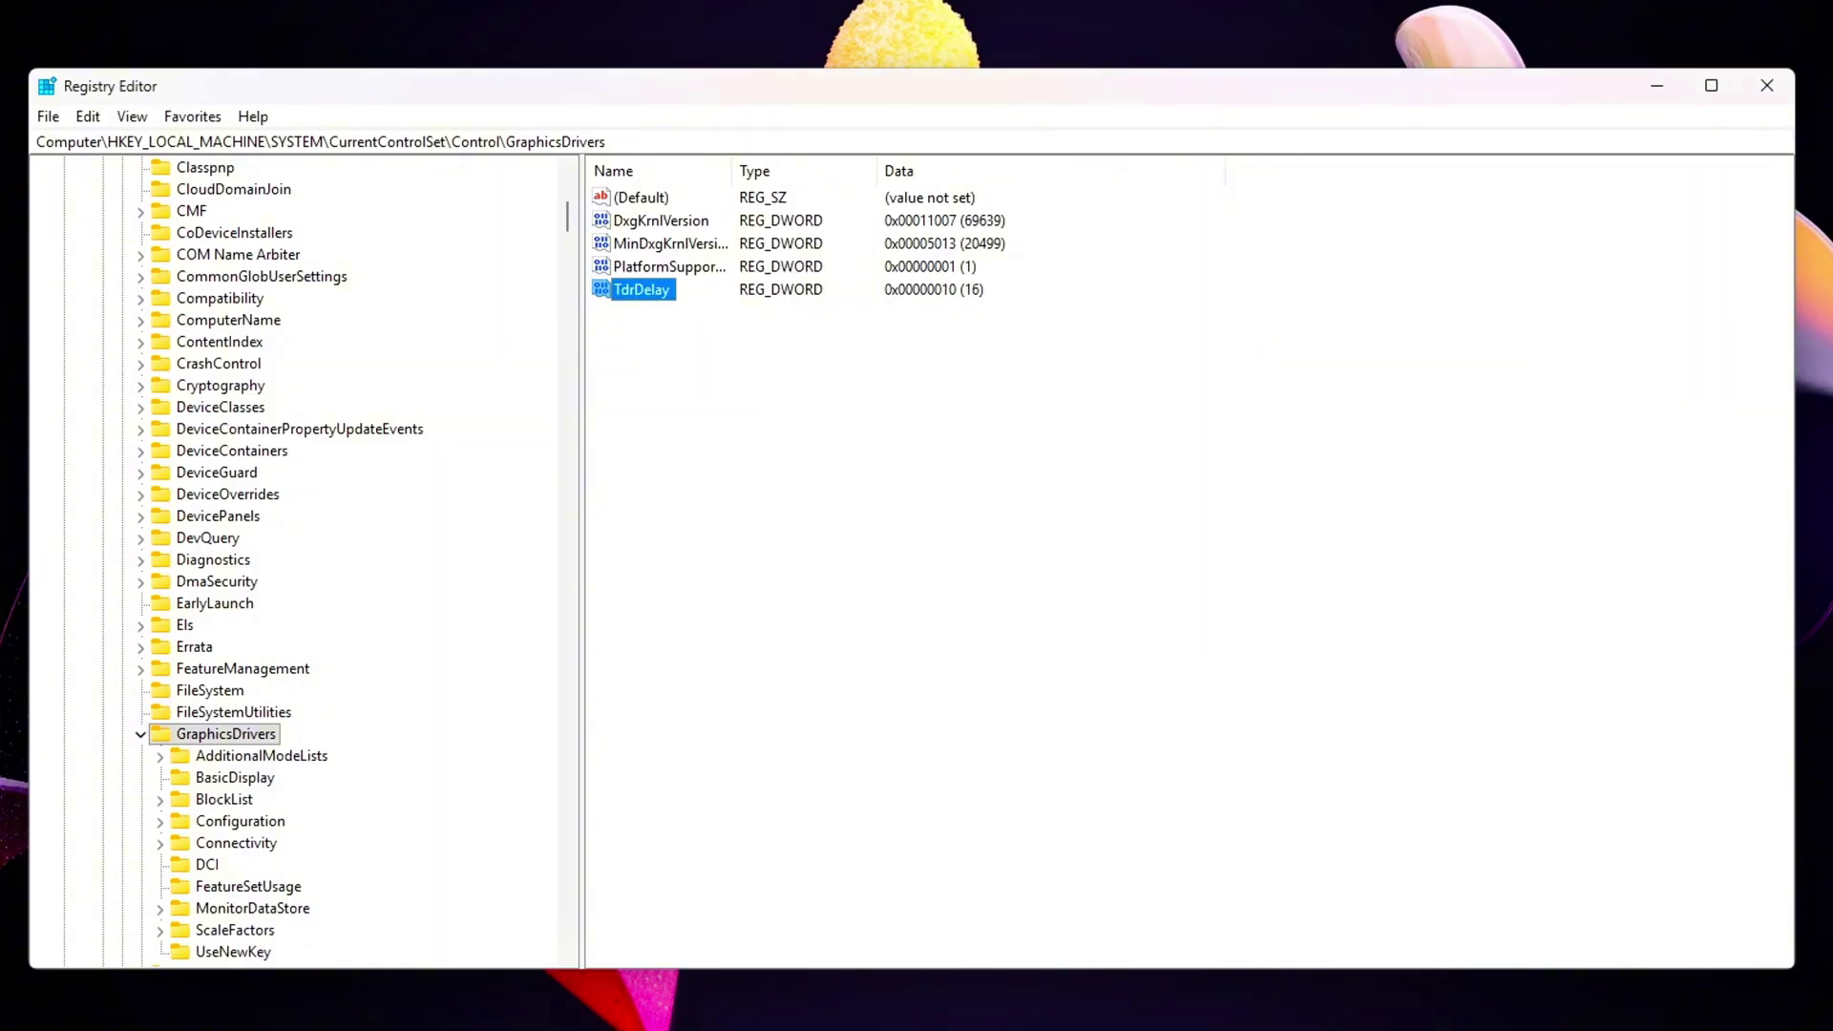
# - Create a new HwSchMode DWORD value and type 2 as its data
pyautogui.rightClick(862, 473)
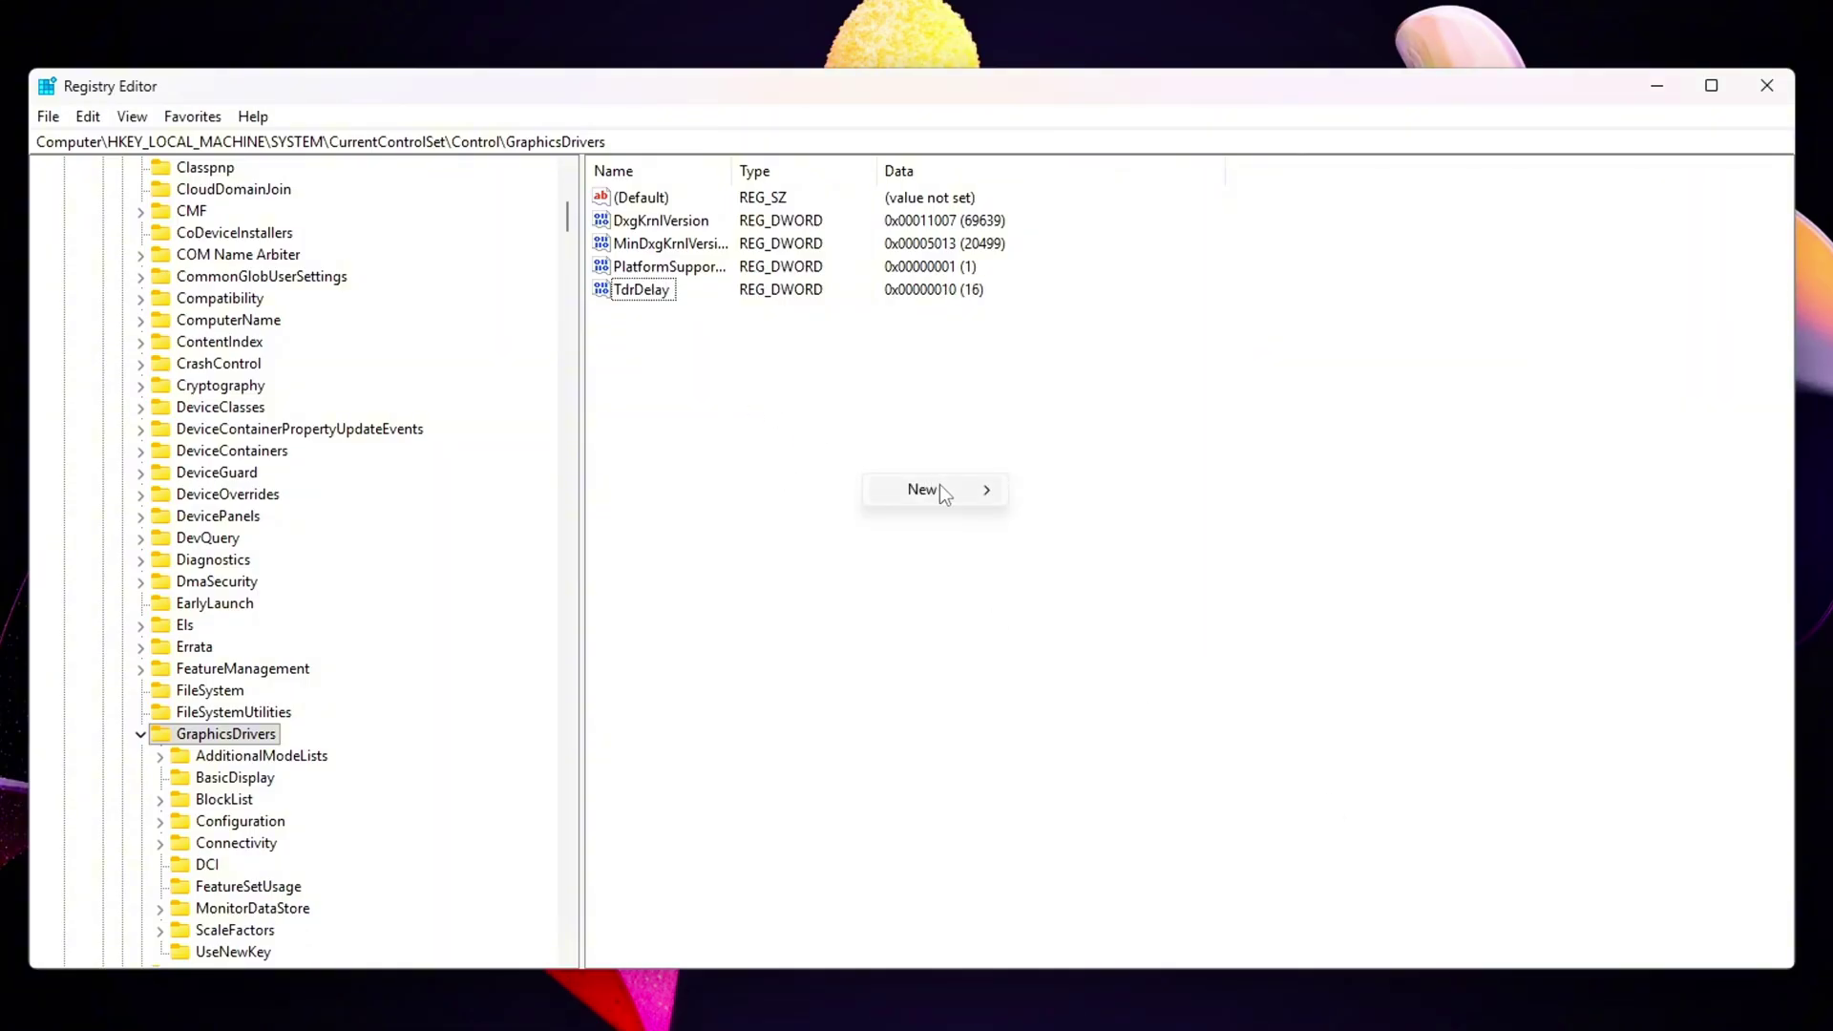
pyautogui.moveTo(939, 487)
pyautogui.press('Return')
pyautogui.press('Return')
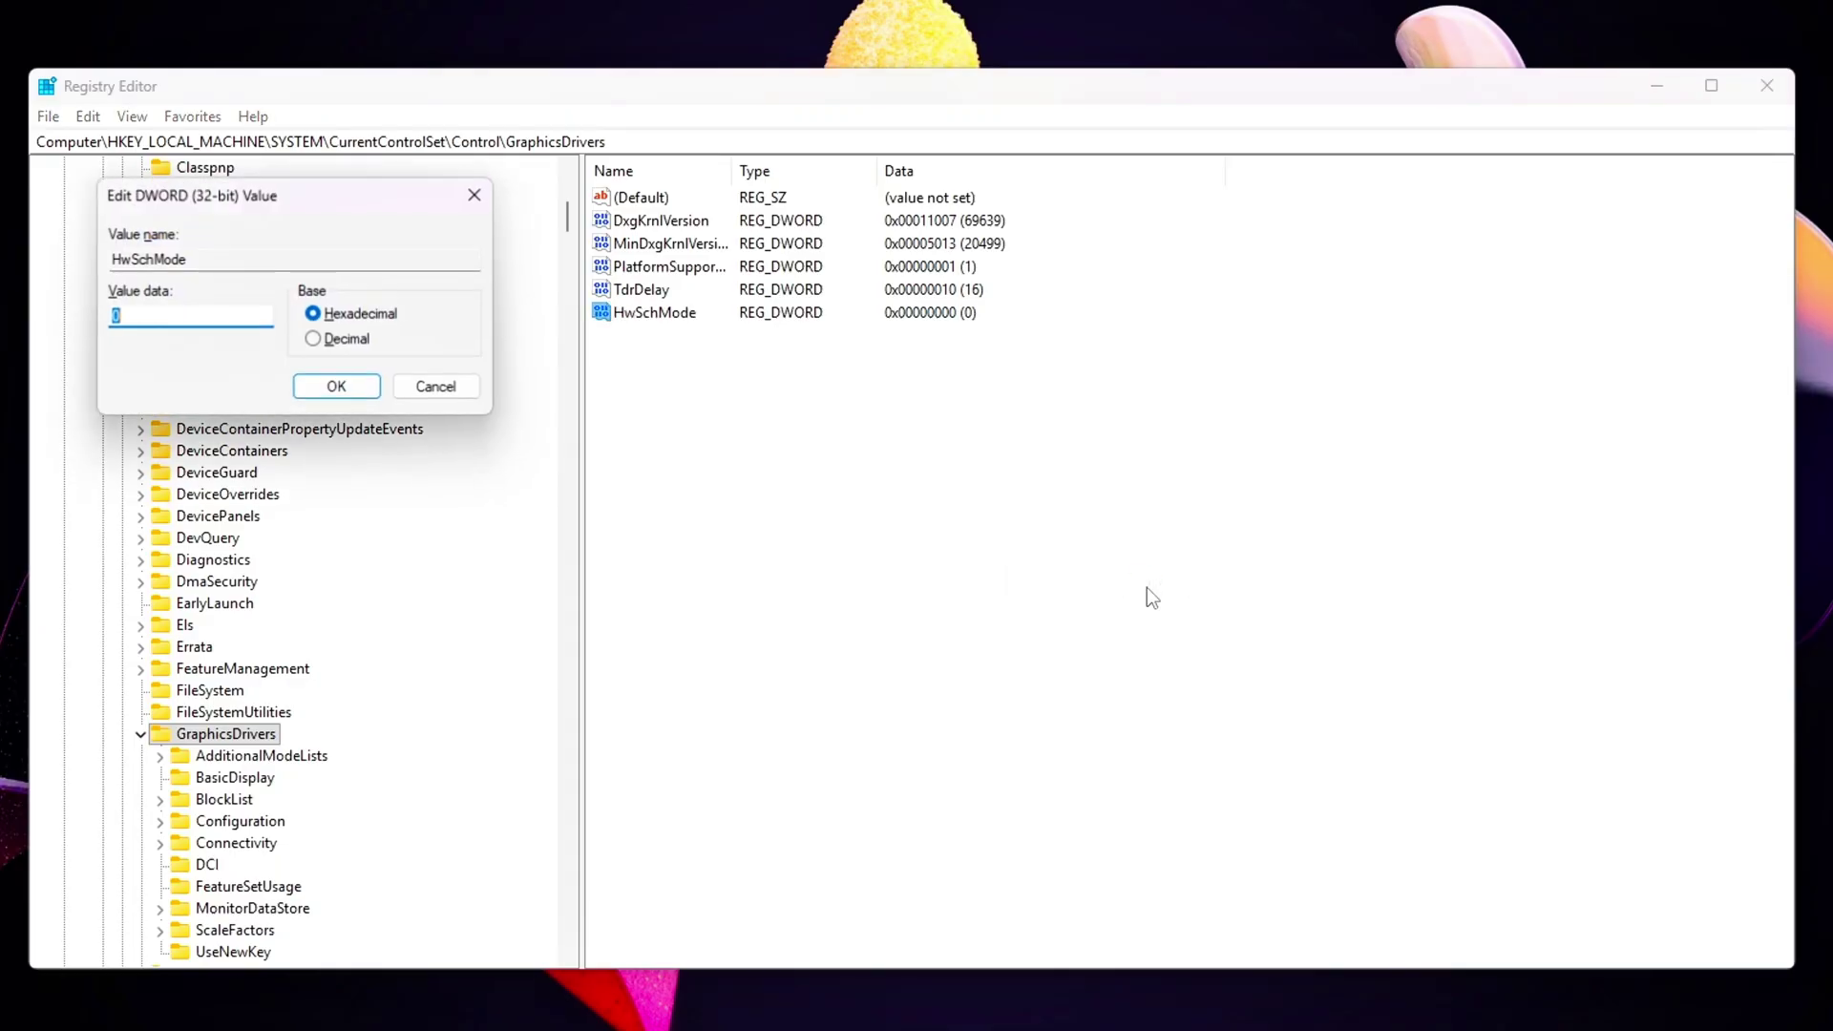
pyautogui.moveTo(246, 206); pyautogui.dragTo(977, 571)
pyautogui.write('2')
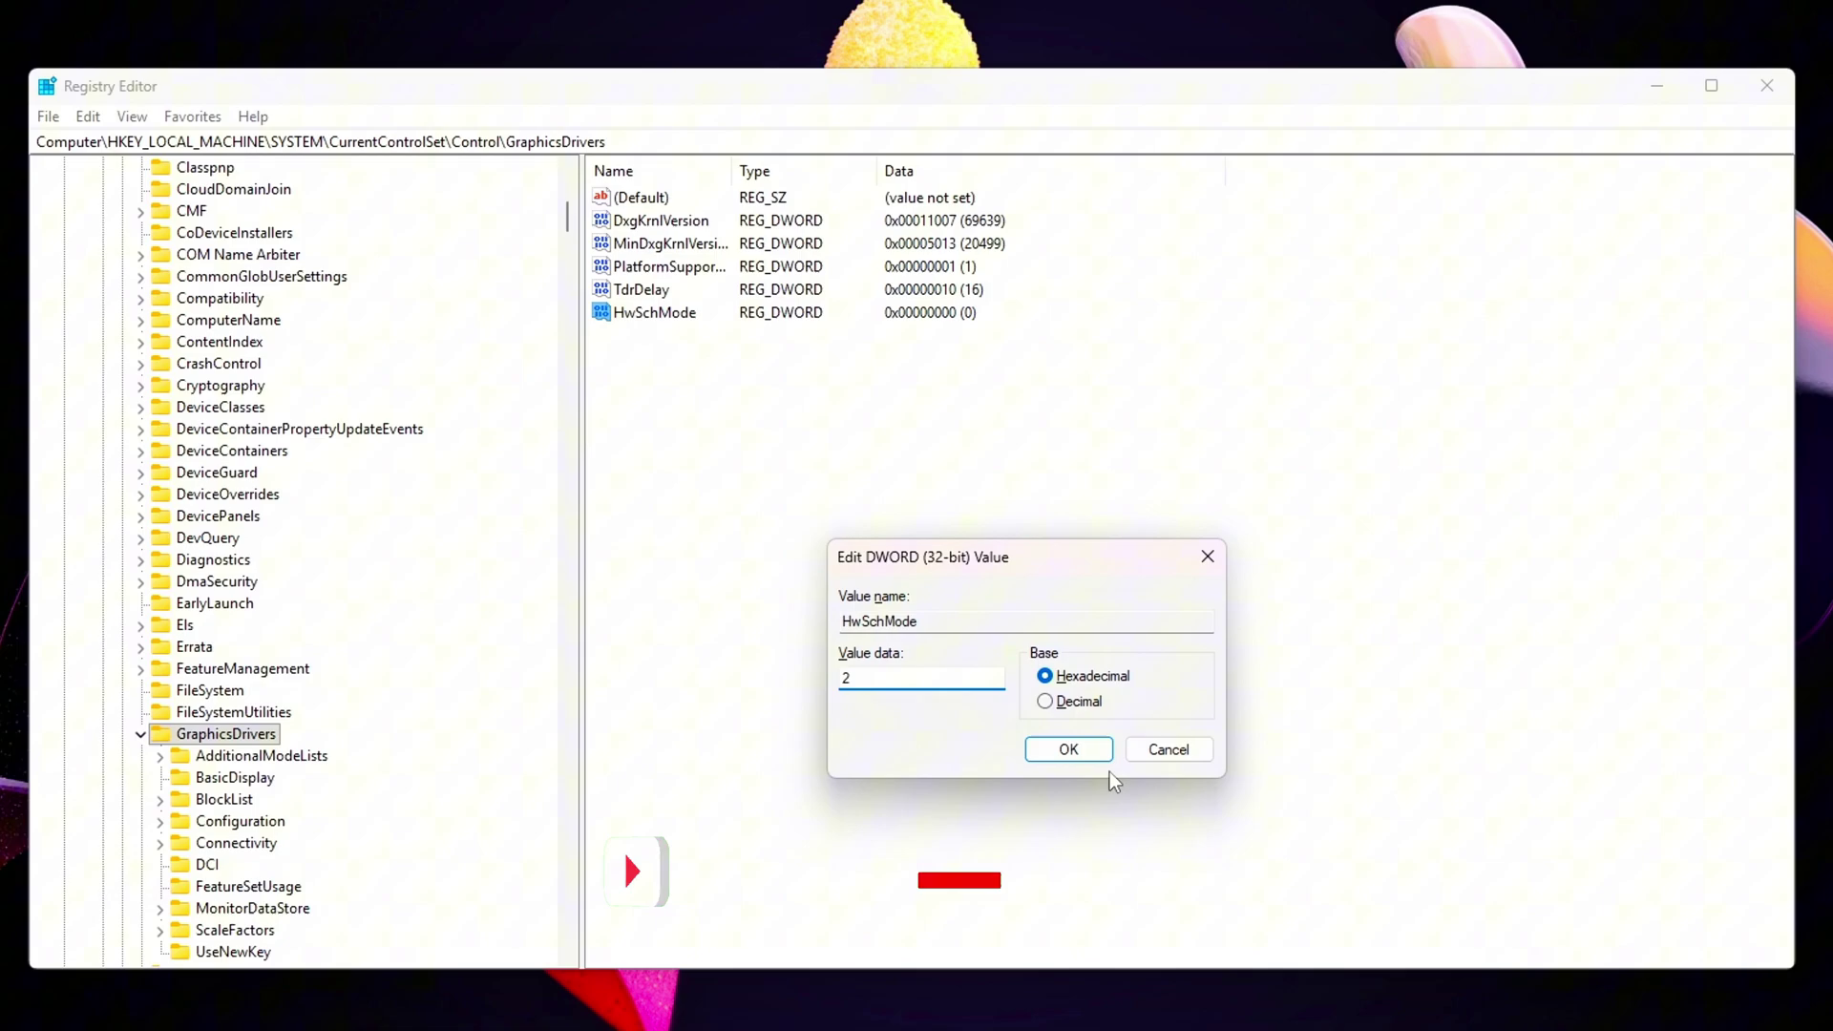
# - Save HwSchMode as 2, then add a DisablePreemption DWORD with data 1
pyautogui.click(1069, 749)
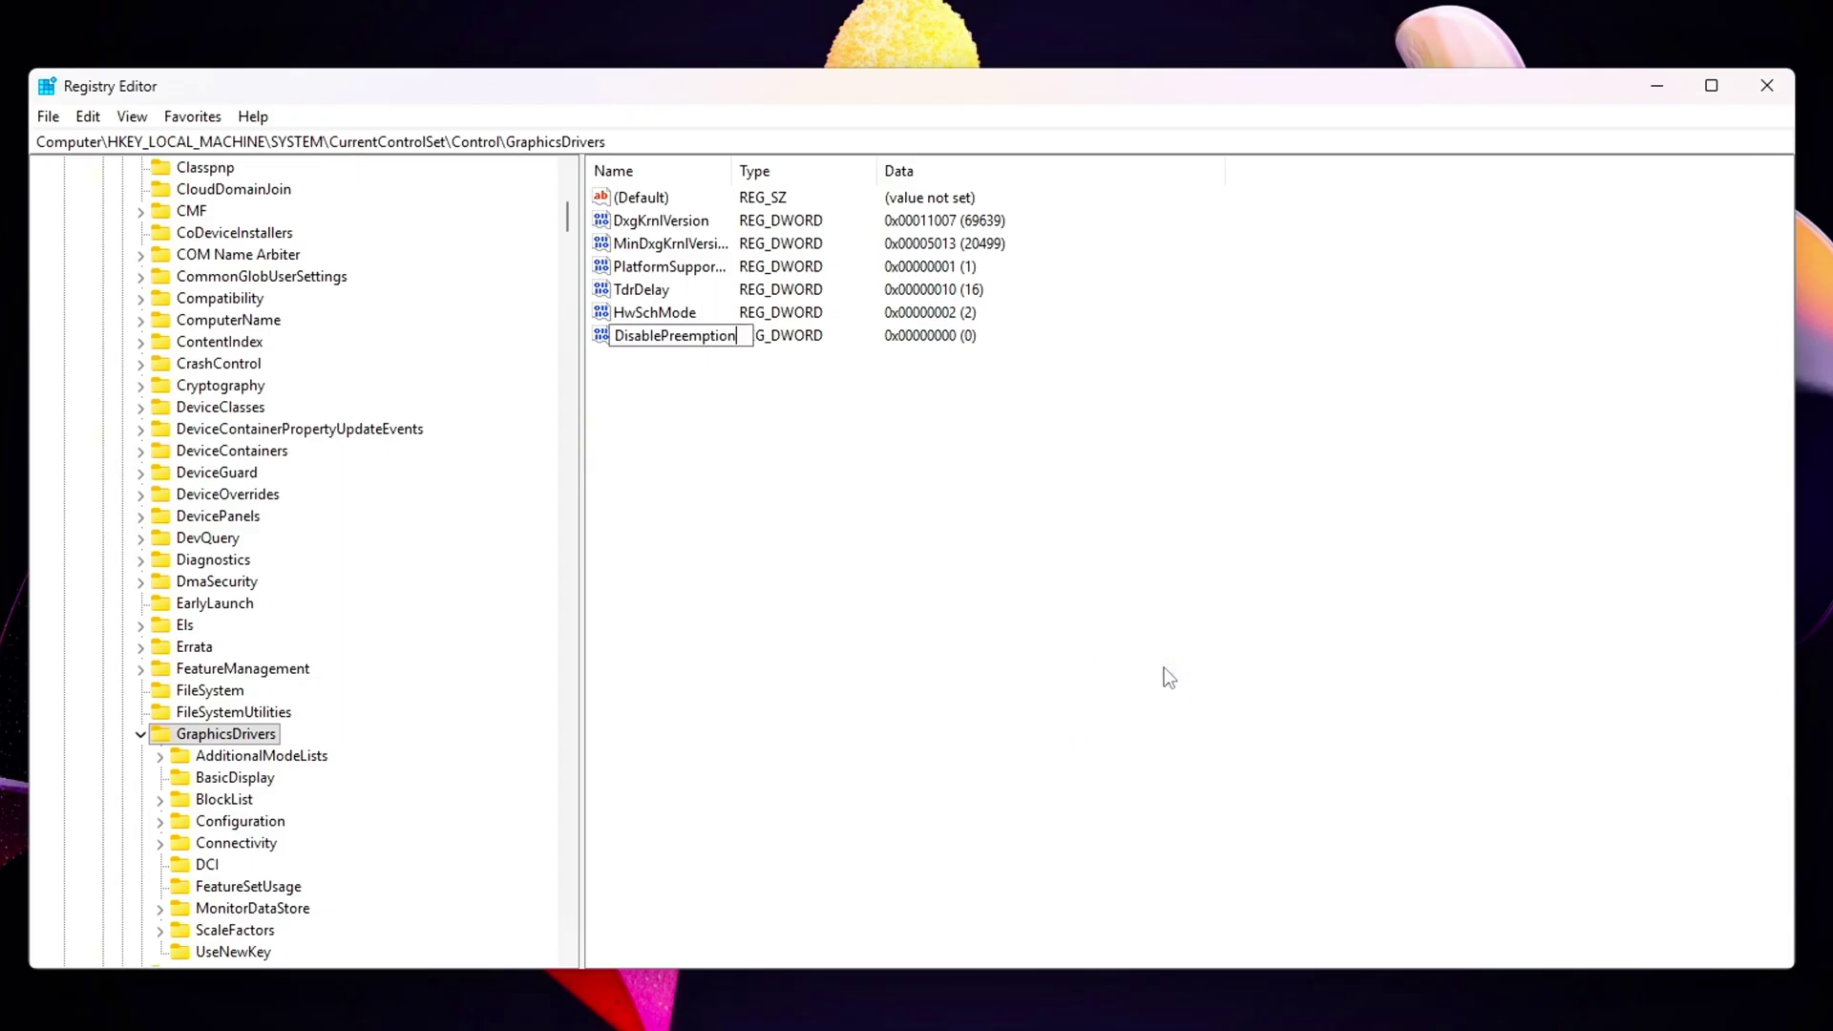
pyautogui.press('Return')
pyautogui.press('Return')
pyautogui.moveTo(212, 203); pyautogui.dragTo(980, 468)
pyautogui.write('1')
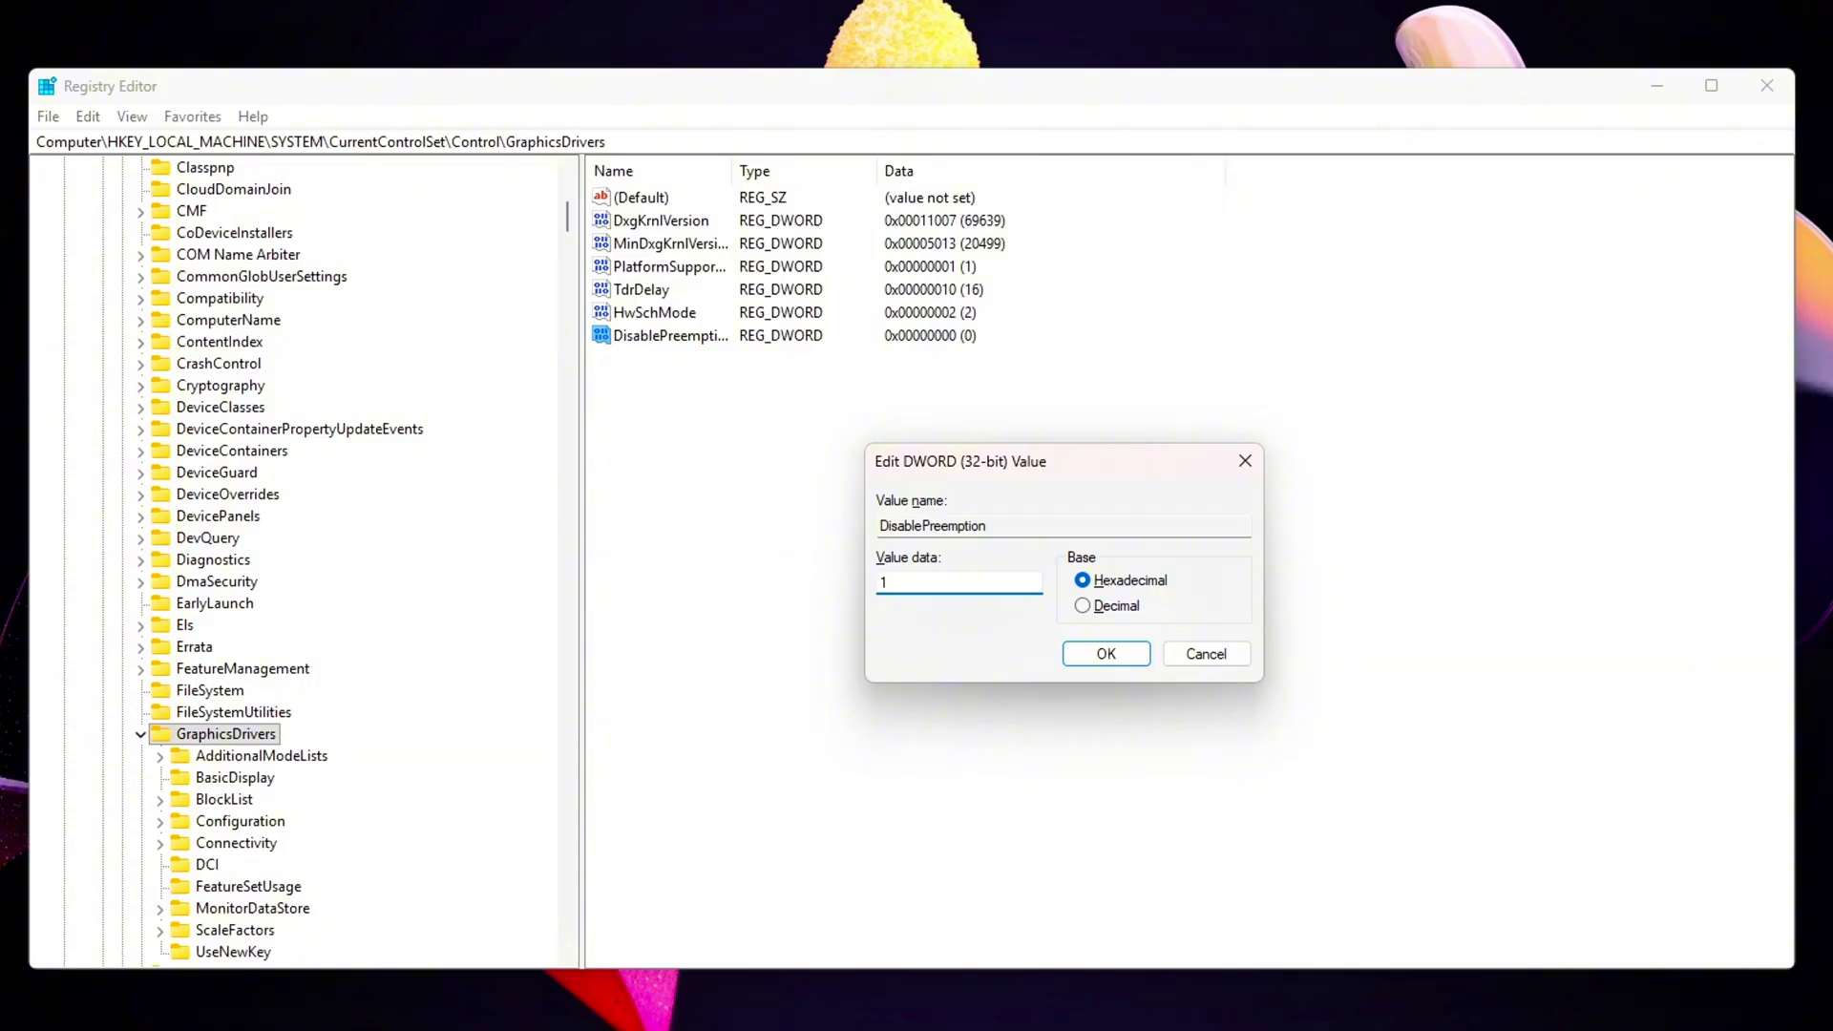
pyautogui.press('Return')
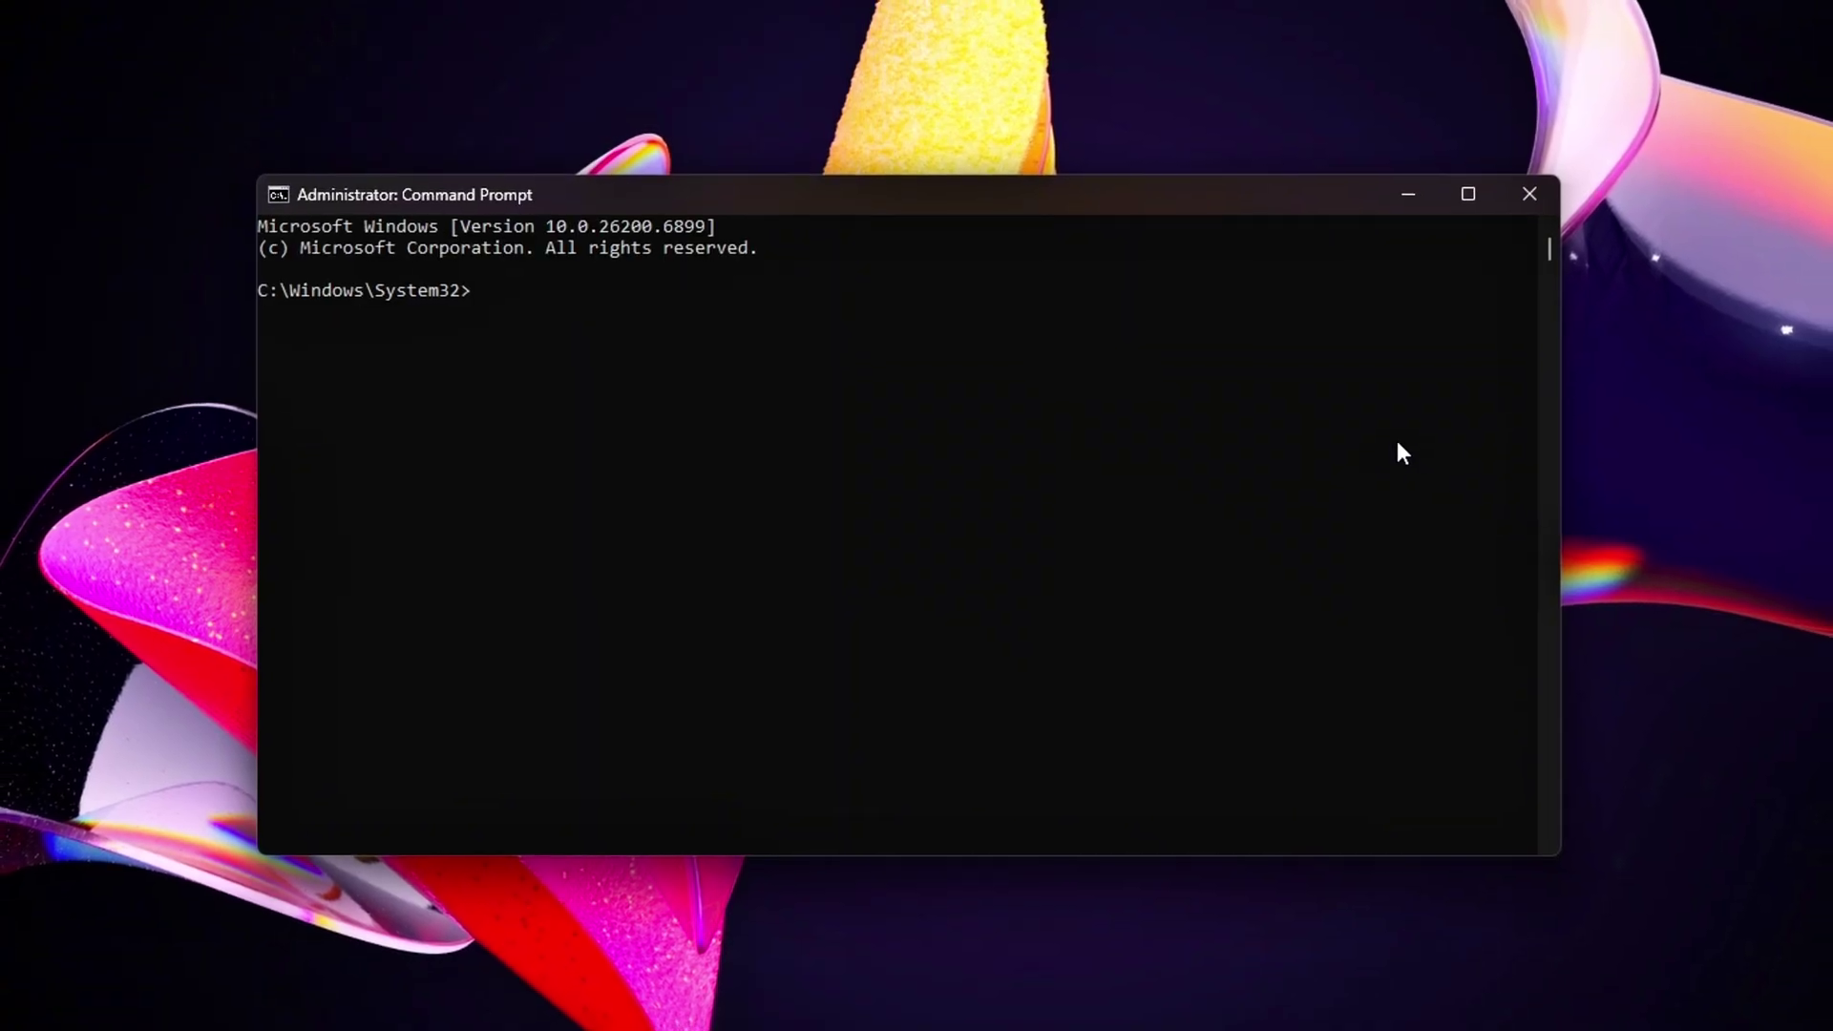
# - Paste and run the reg add command setting DisableGpuMemoryCompression
pyautogui.write('reg add "HKLM\\SYSTEM\\CurrentControlSet\\Control\\GraphicsDrivers" /v DisableGpuMemoryCompression /t REG_DWORD /d 1 /f')
pyautogui.press('Return')
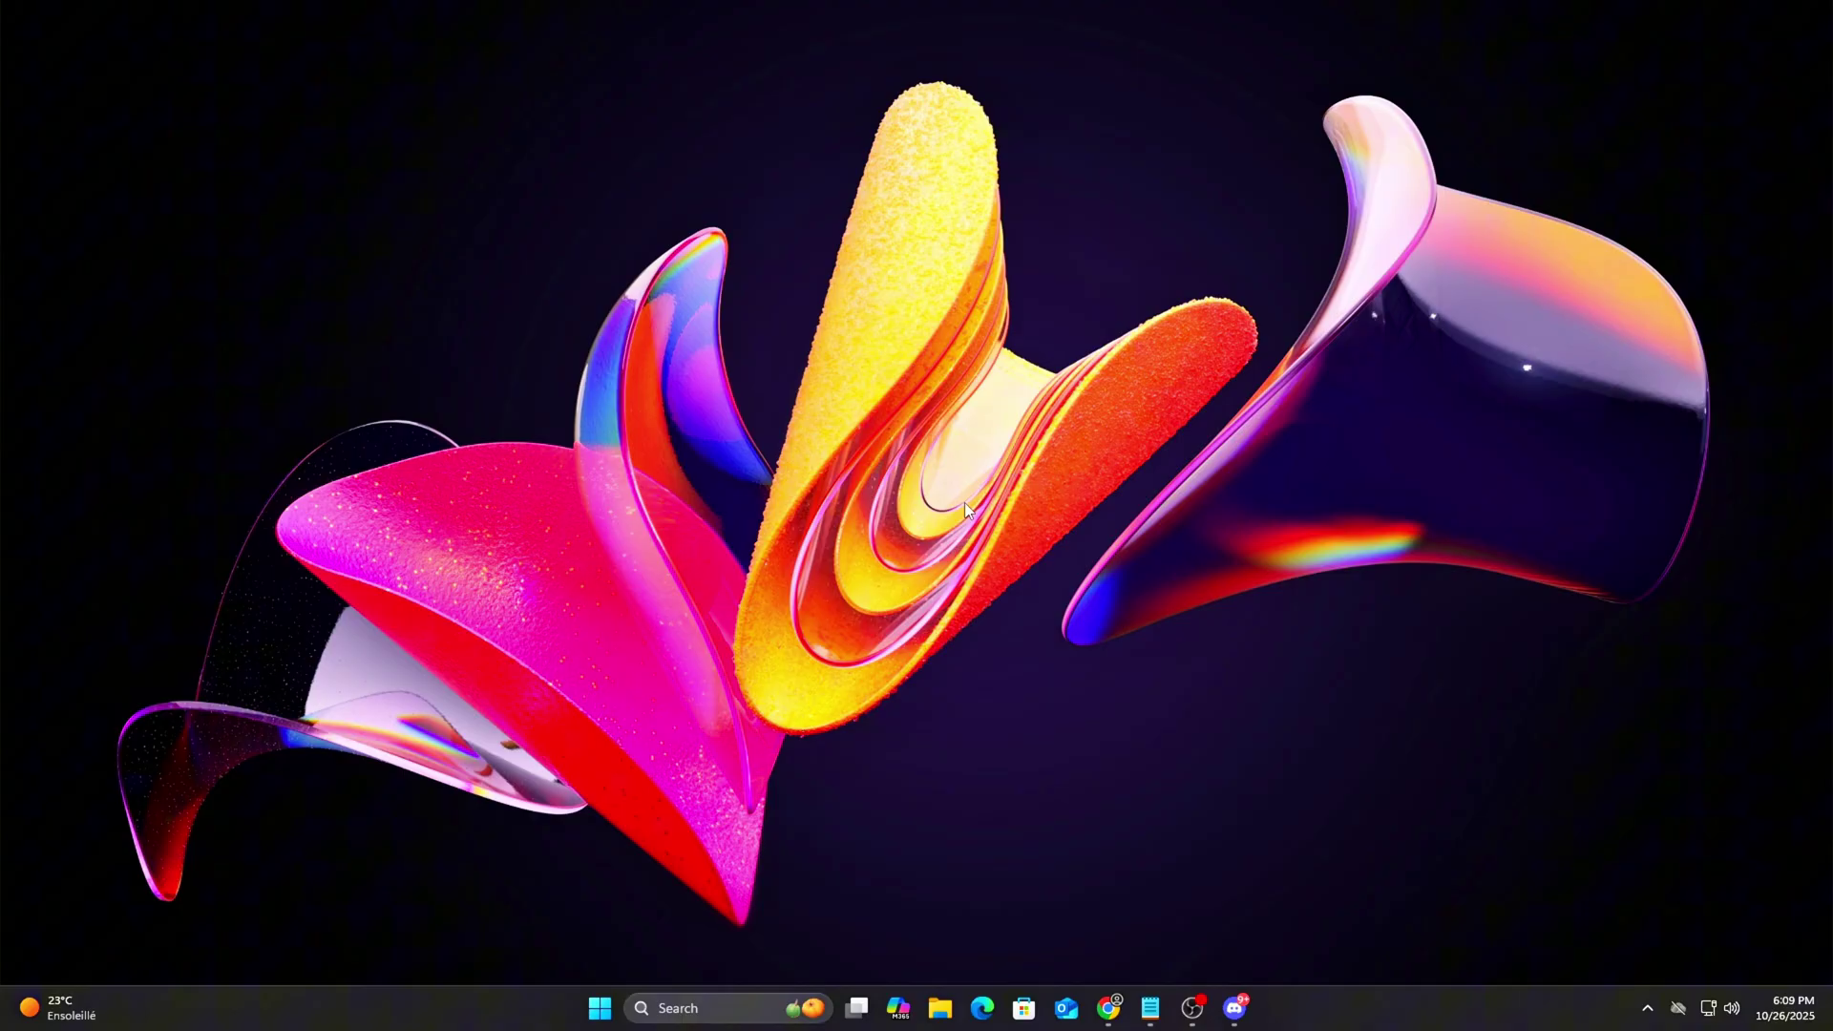
# - Open an administrator Command Prompt and add DisableGpuMemoryCompression with data 1
pyautogui.press('super+s')
pyautogui.write('cmd')
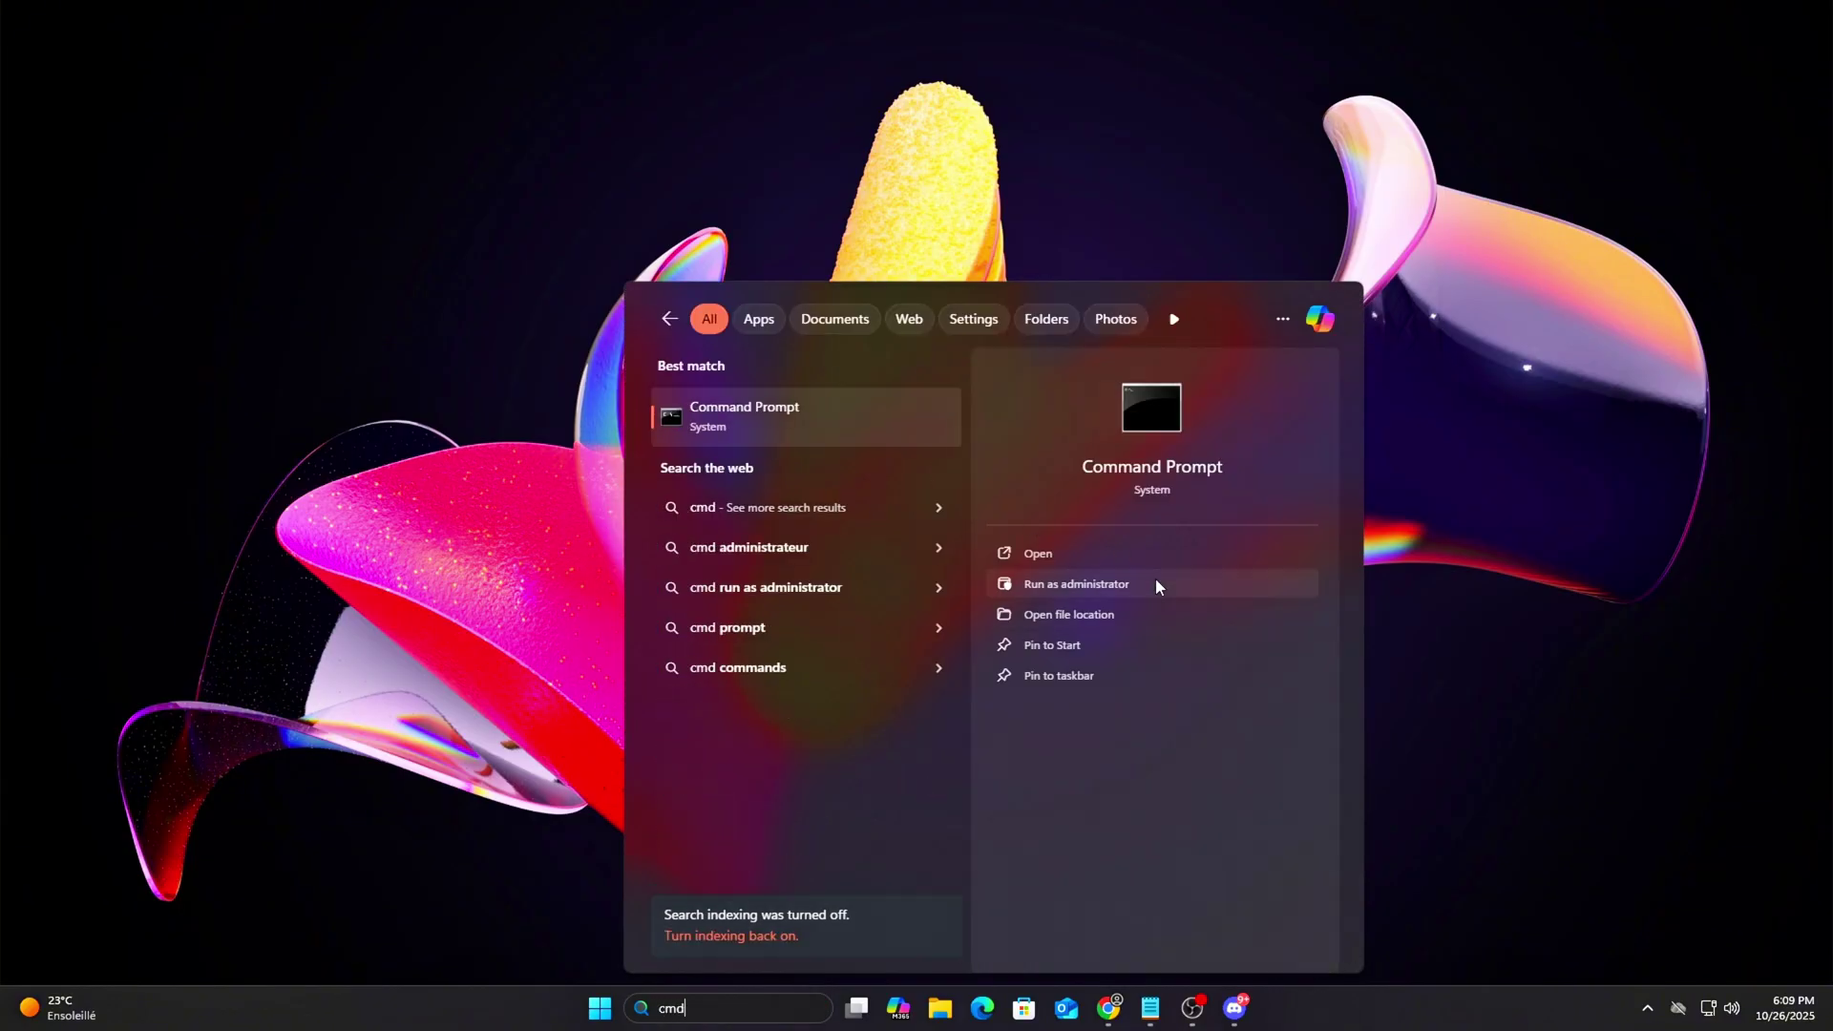
pyautogui.click(1145, 577)
pyautogui.moveTo(936, 268)
pyautogui.mouseDown()
pyautogui.moveTo(872, 274)
pyautogui.moveTo(912, 279)
pyautogui.mouseUp()
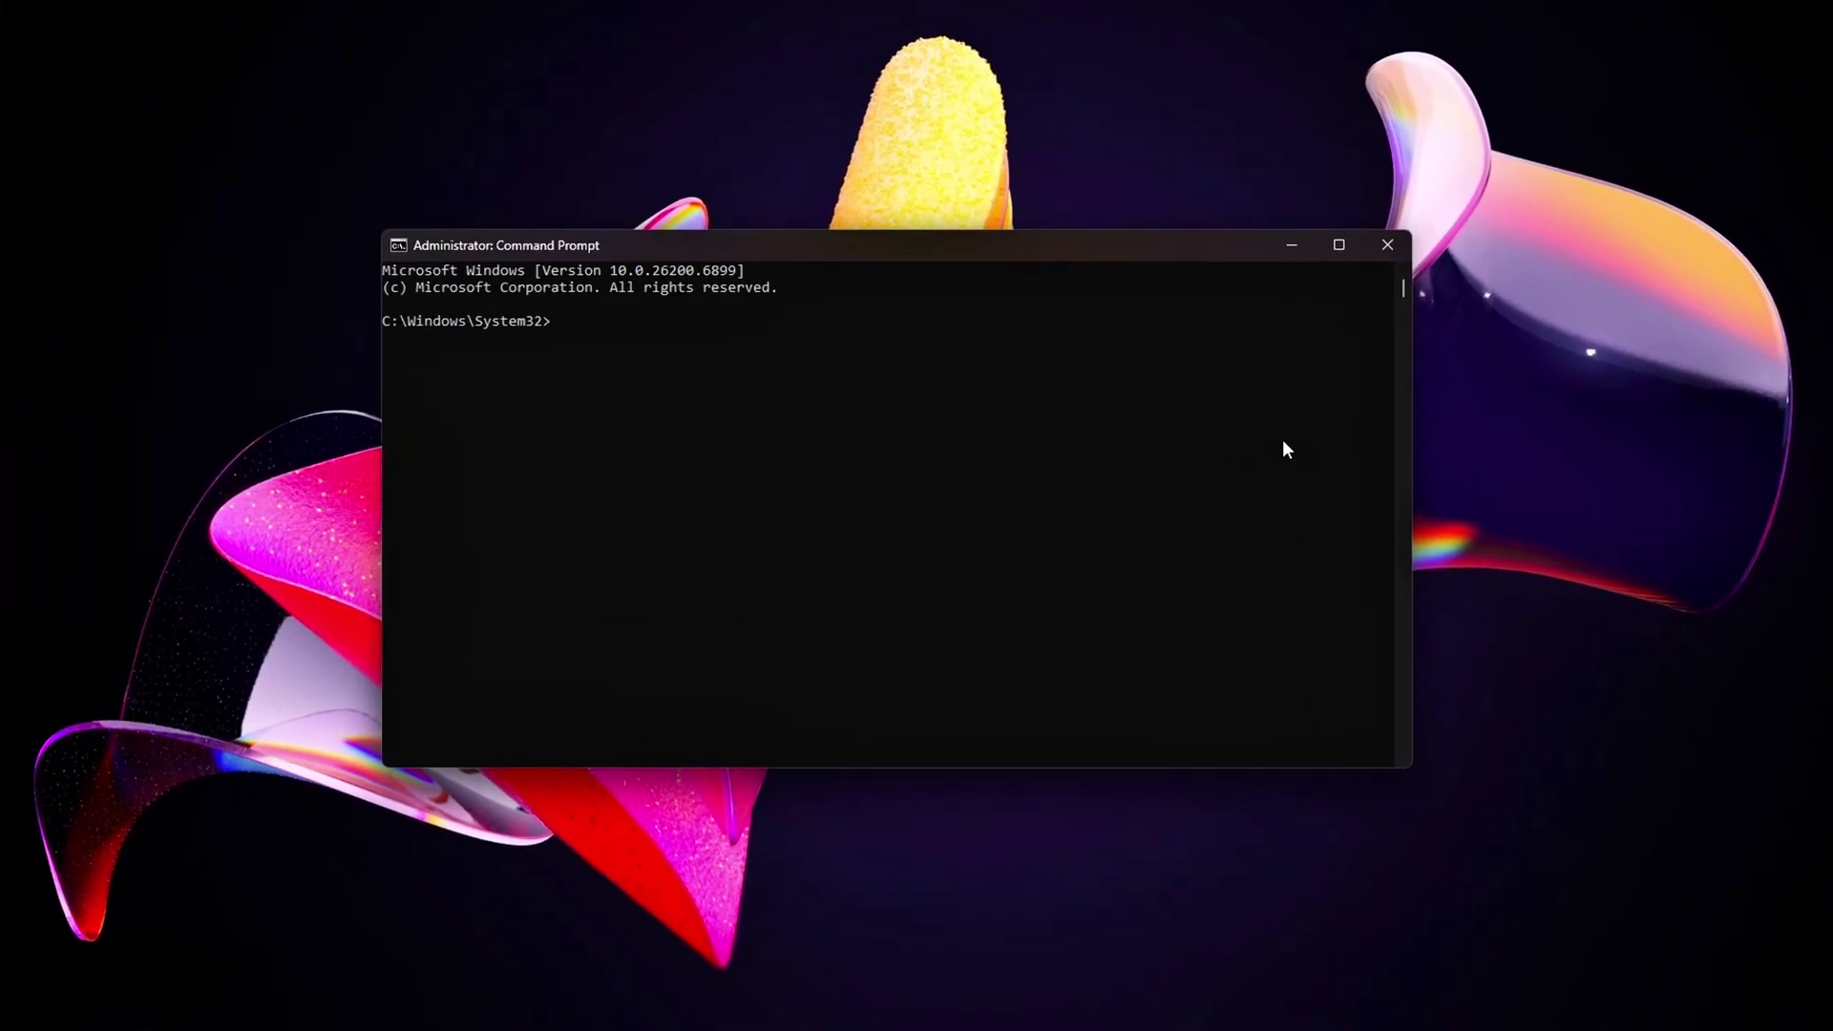
pyautogui.write('reg add "HKLM\\SYSTEM\\CurrentControlSet\\Control\\GraphicsDrivers" /v DisableGpuMemoryCompression /t REG_DWORD /d 1 /f')
pyautogui.press('Return')
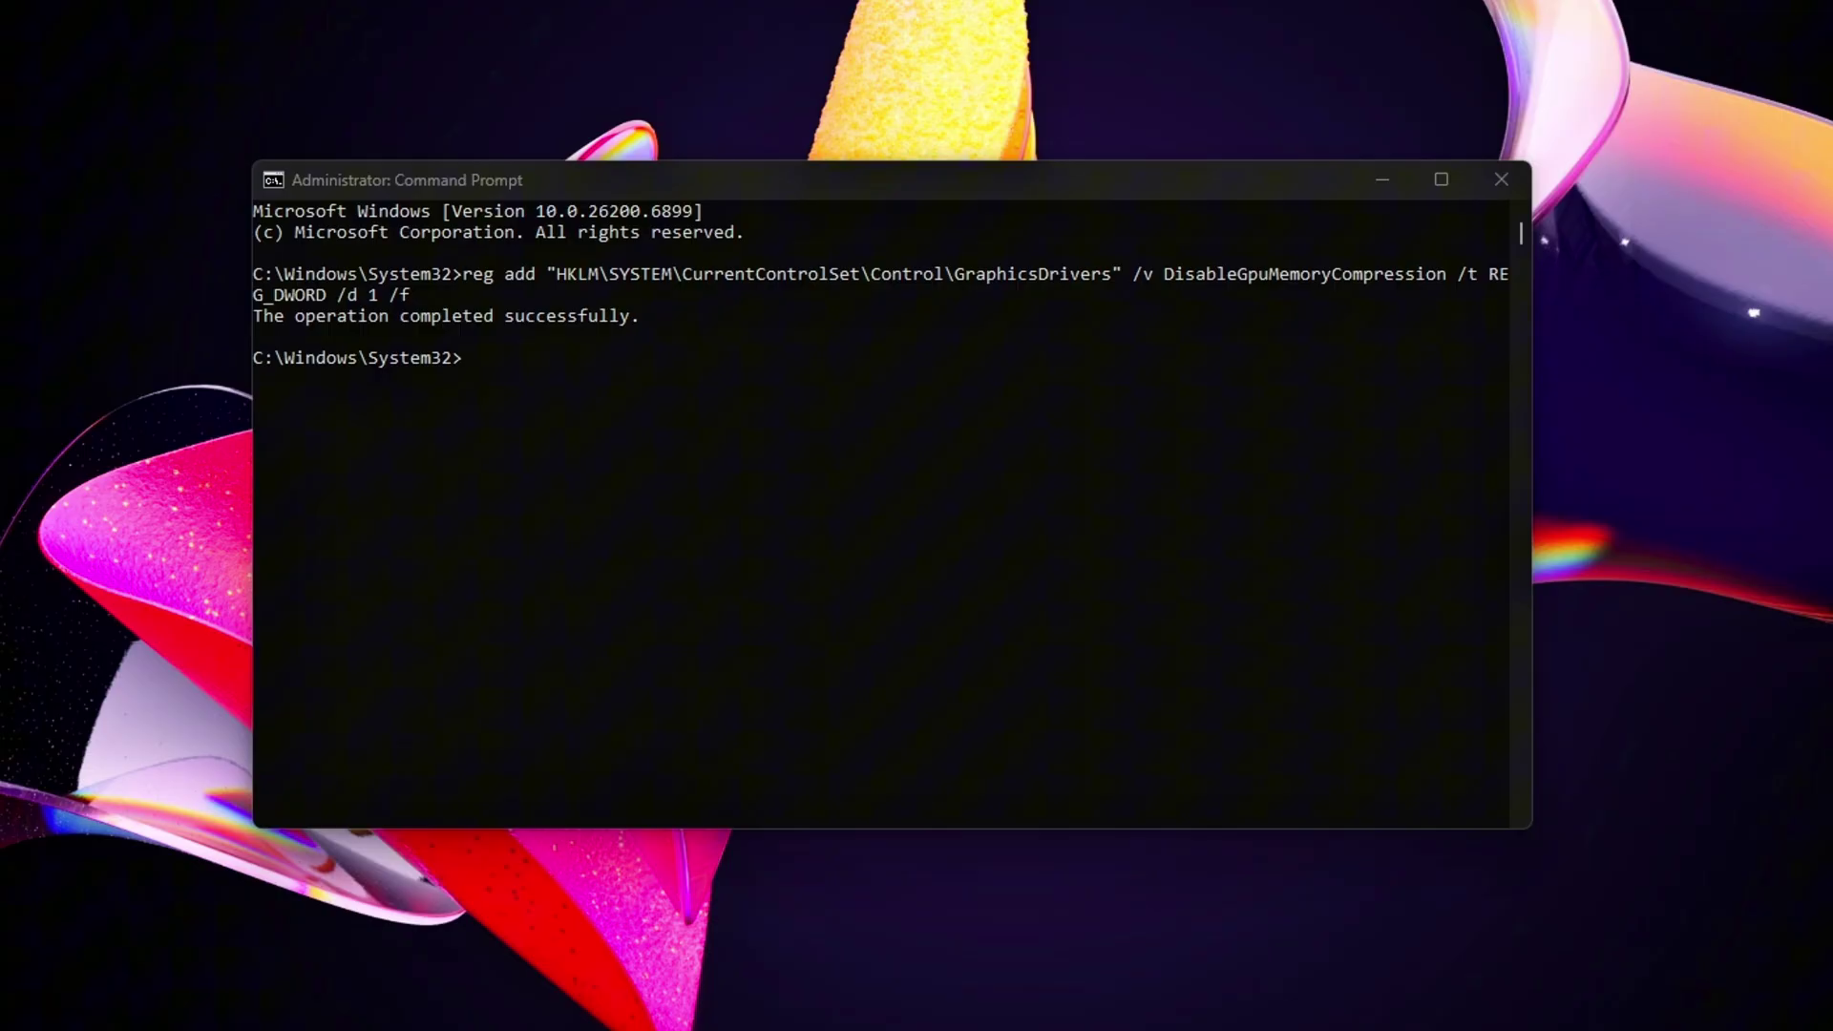
# - Reset DisableGpuMemoryCompression to 0 and clear the console with cls
pyautogui.click(760, 489)
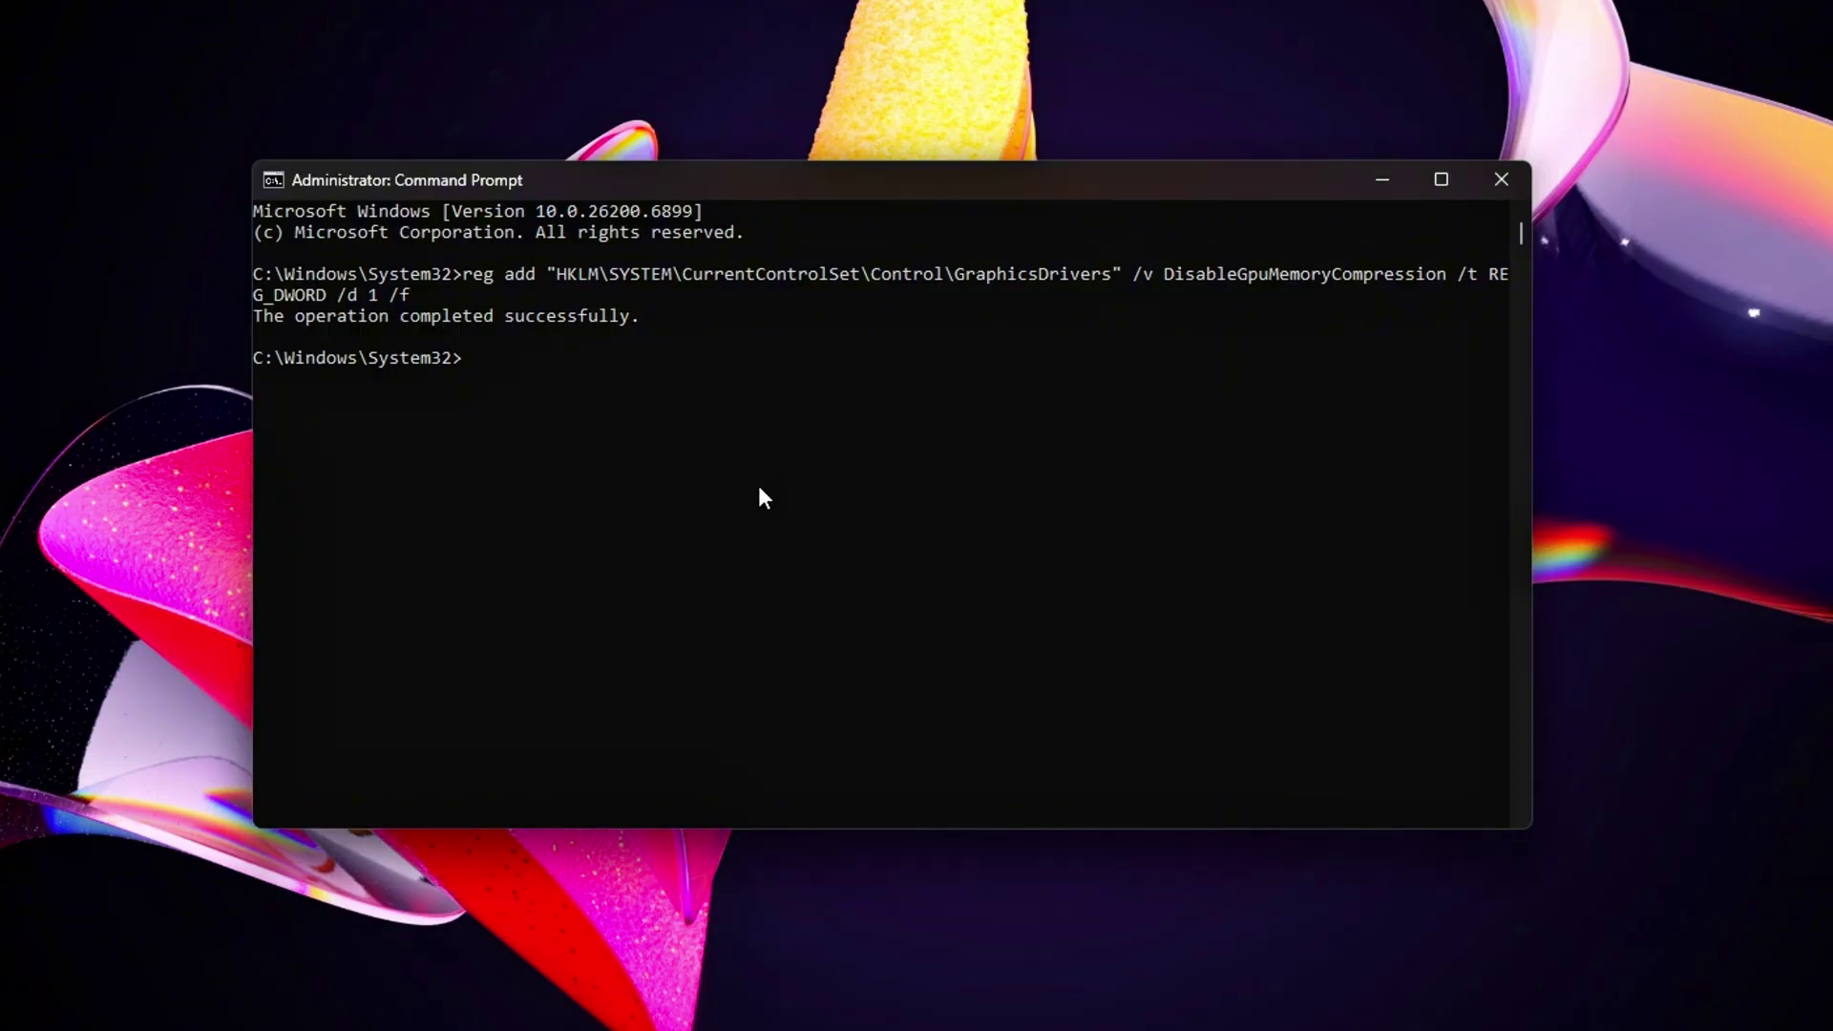
pyautogui.write('reg add "HKLM\\SYSTEM\\CurrentControlSet\\Control\\GraphicsDrivers" /v DisableGpuMemoryCompression /t REG_DWORD /d 0 /f')
pyautogui.press('Return')
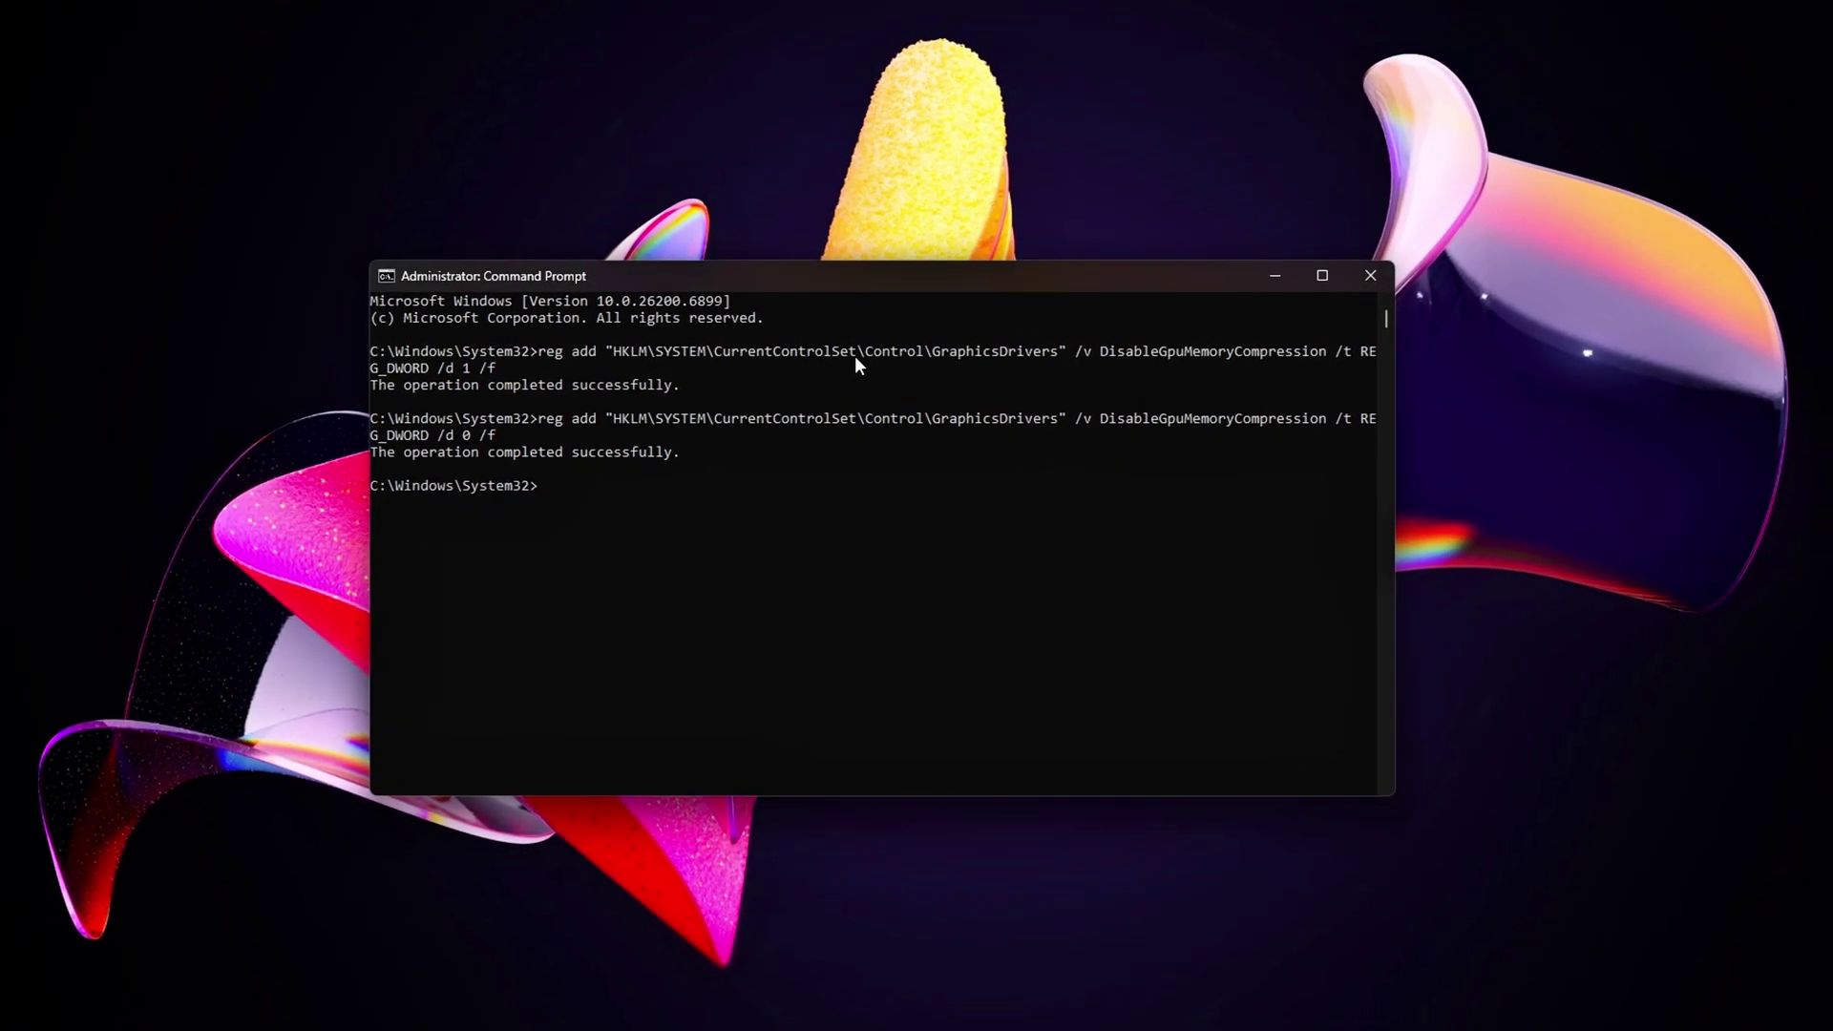
pyautogui.write('cls')
pyautogui.press('Return')
pyautogui.write('8')
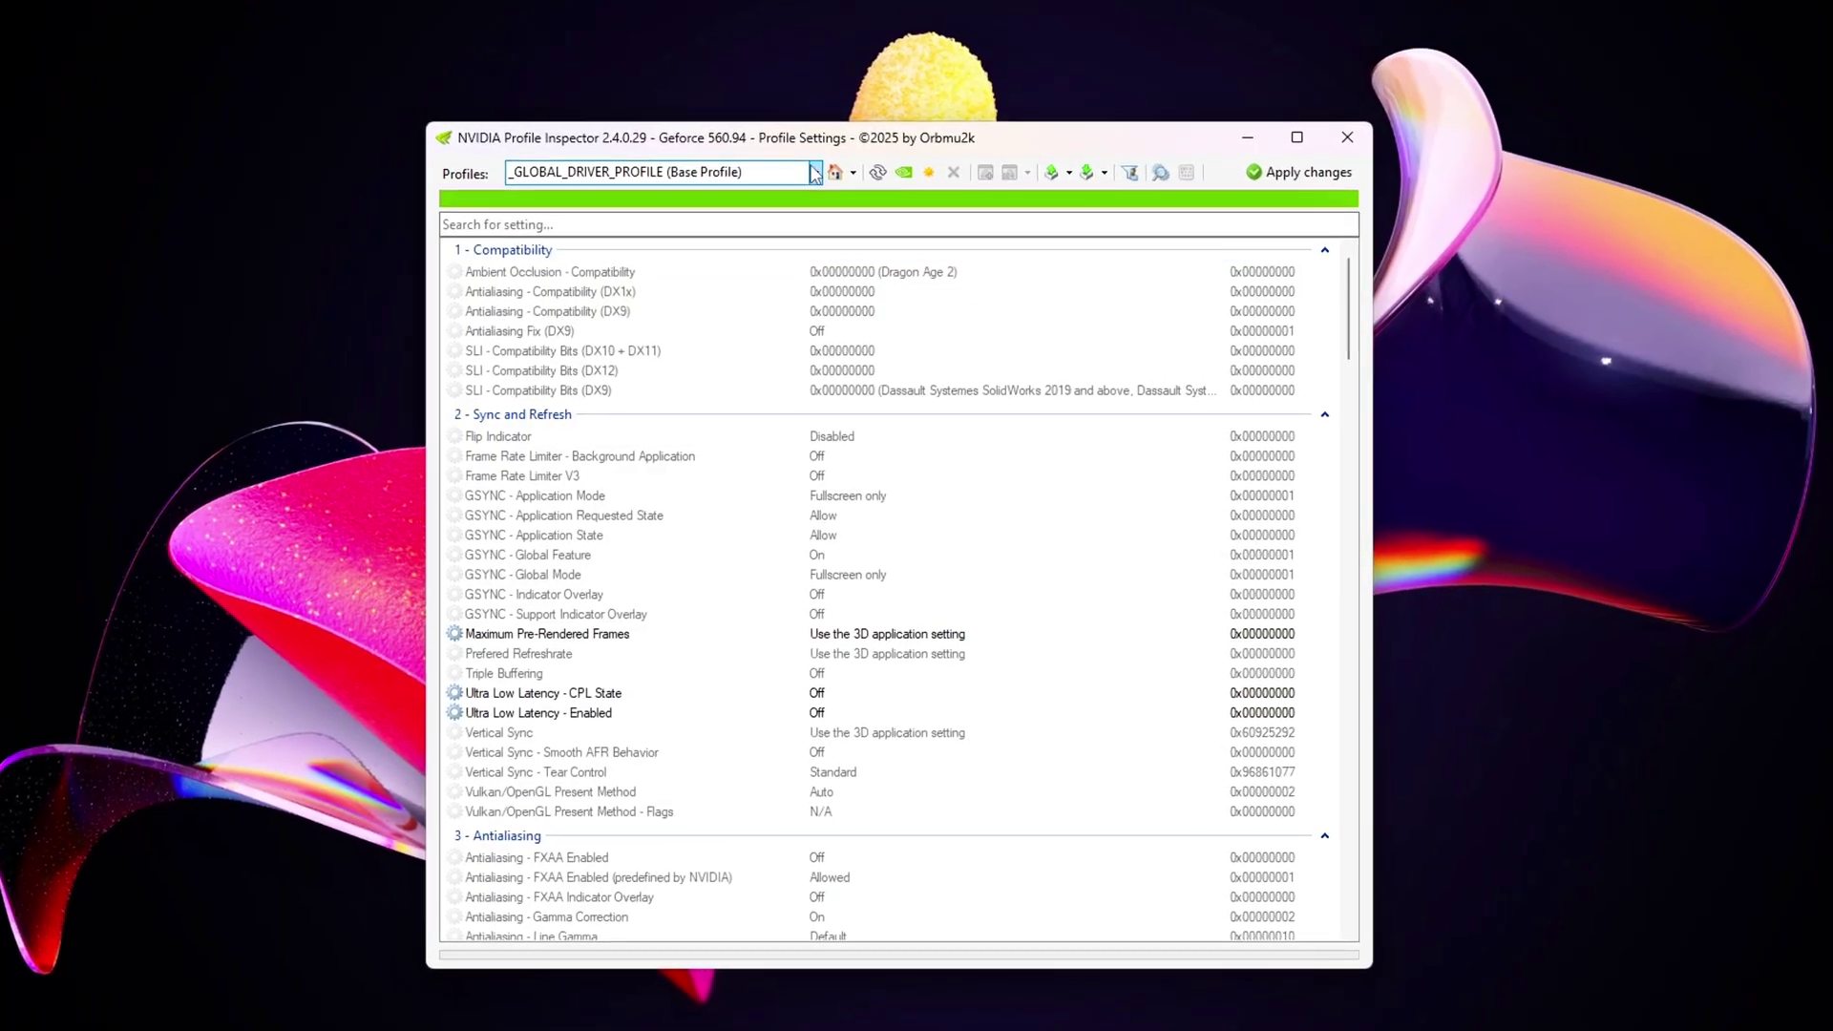
pyautogui.click(810, 168)
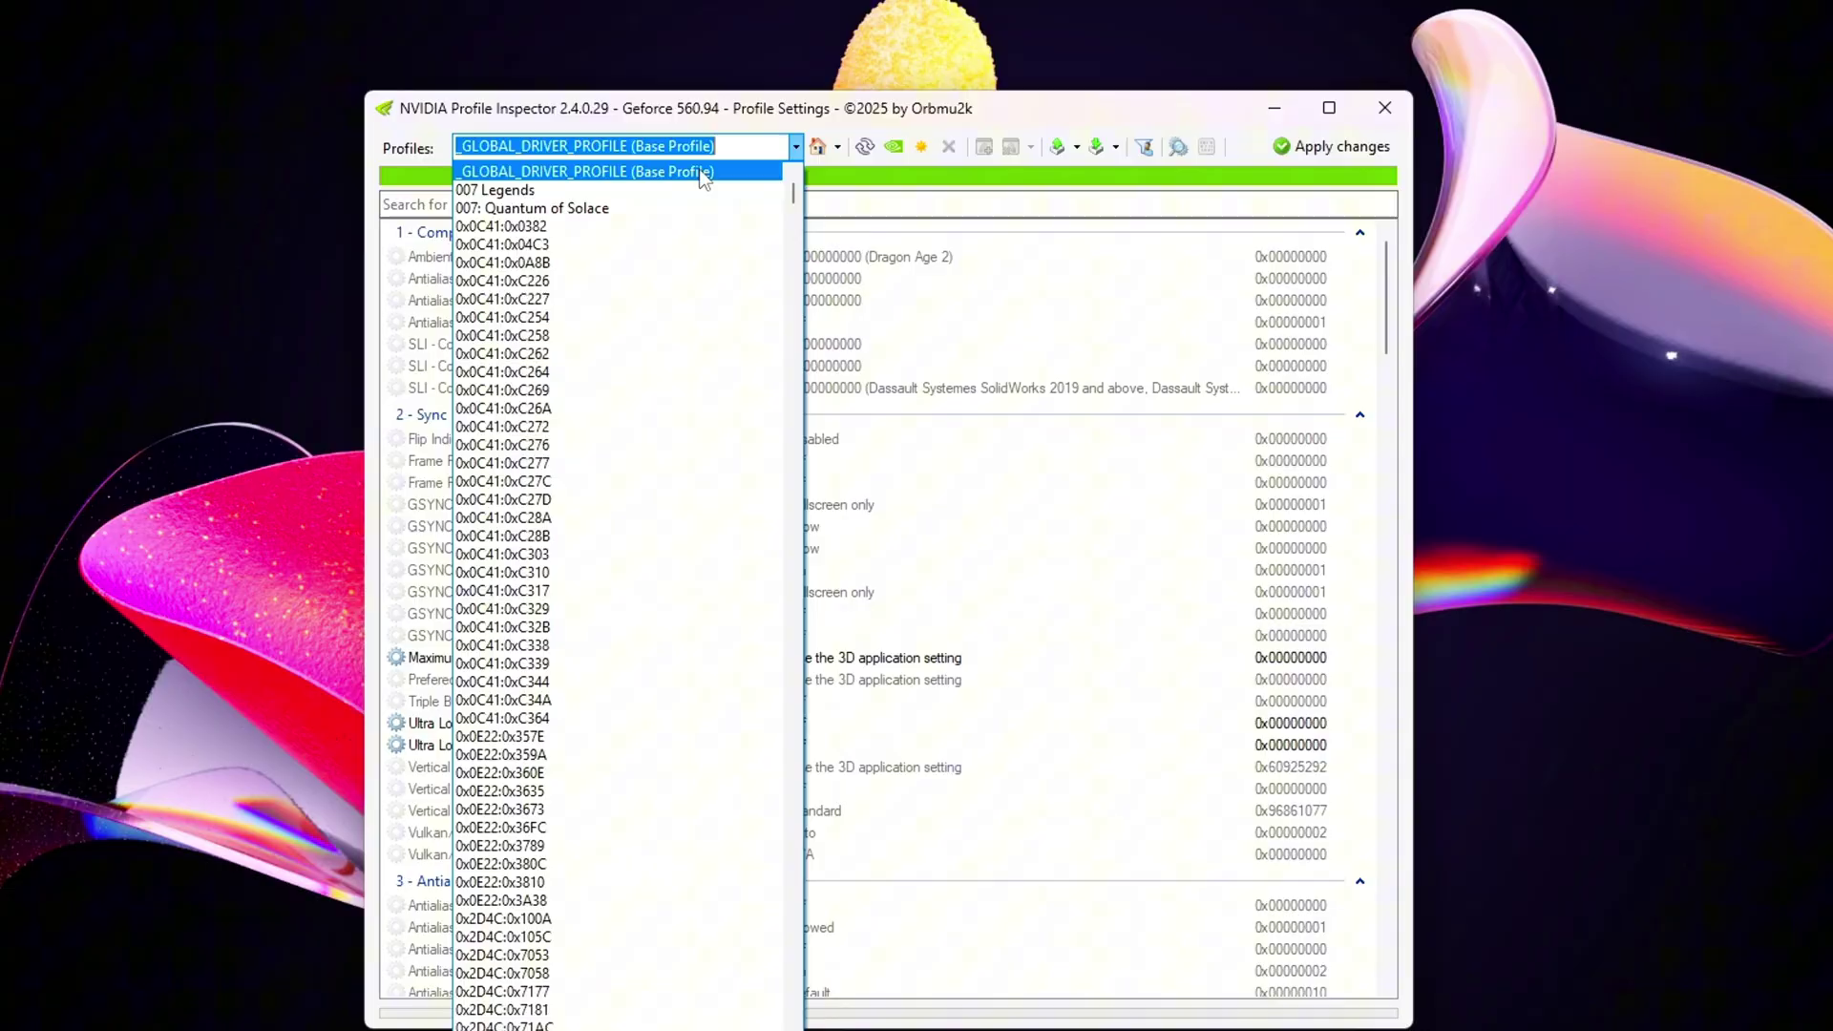
pyautogui.click(695, 177)
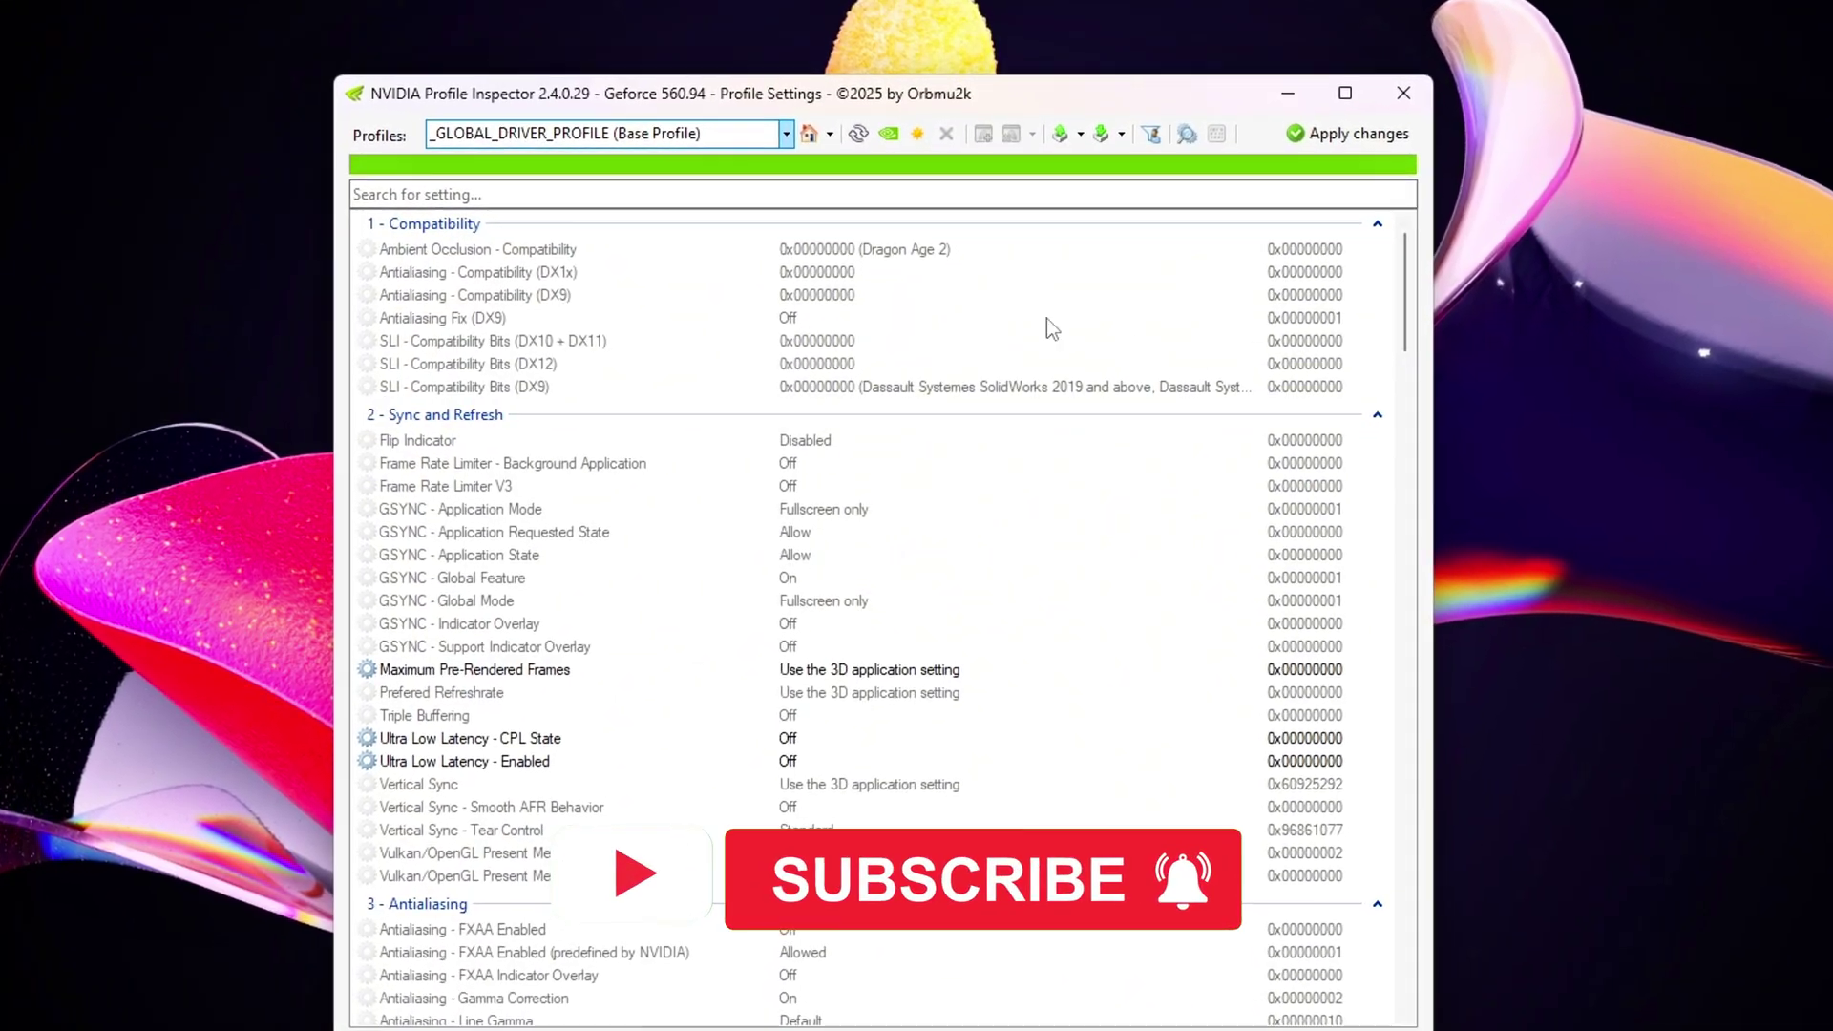
pyautogui.click(975, 207)
pyautogui.write('fra')
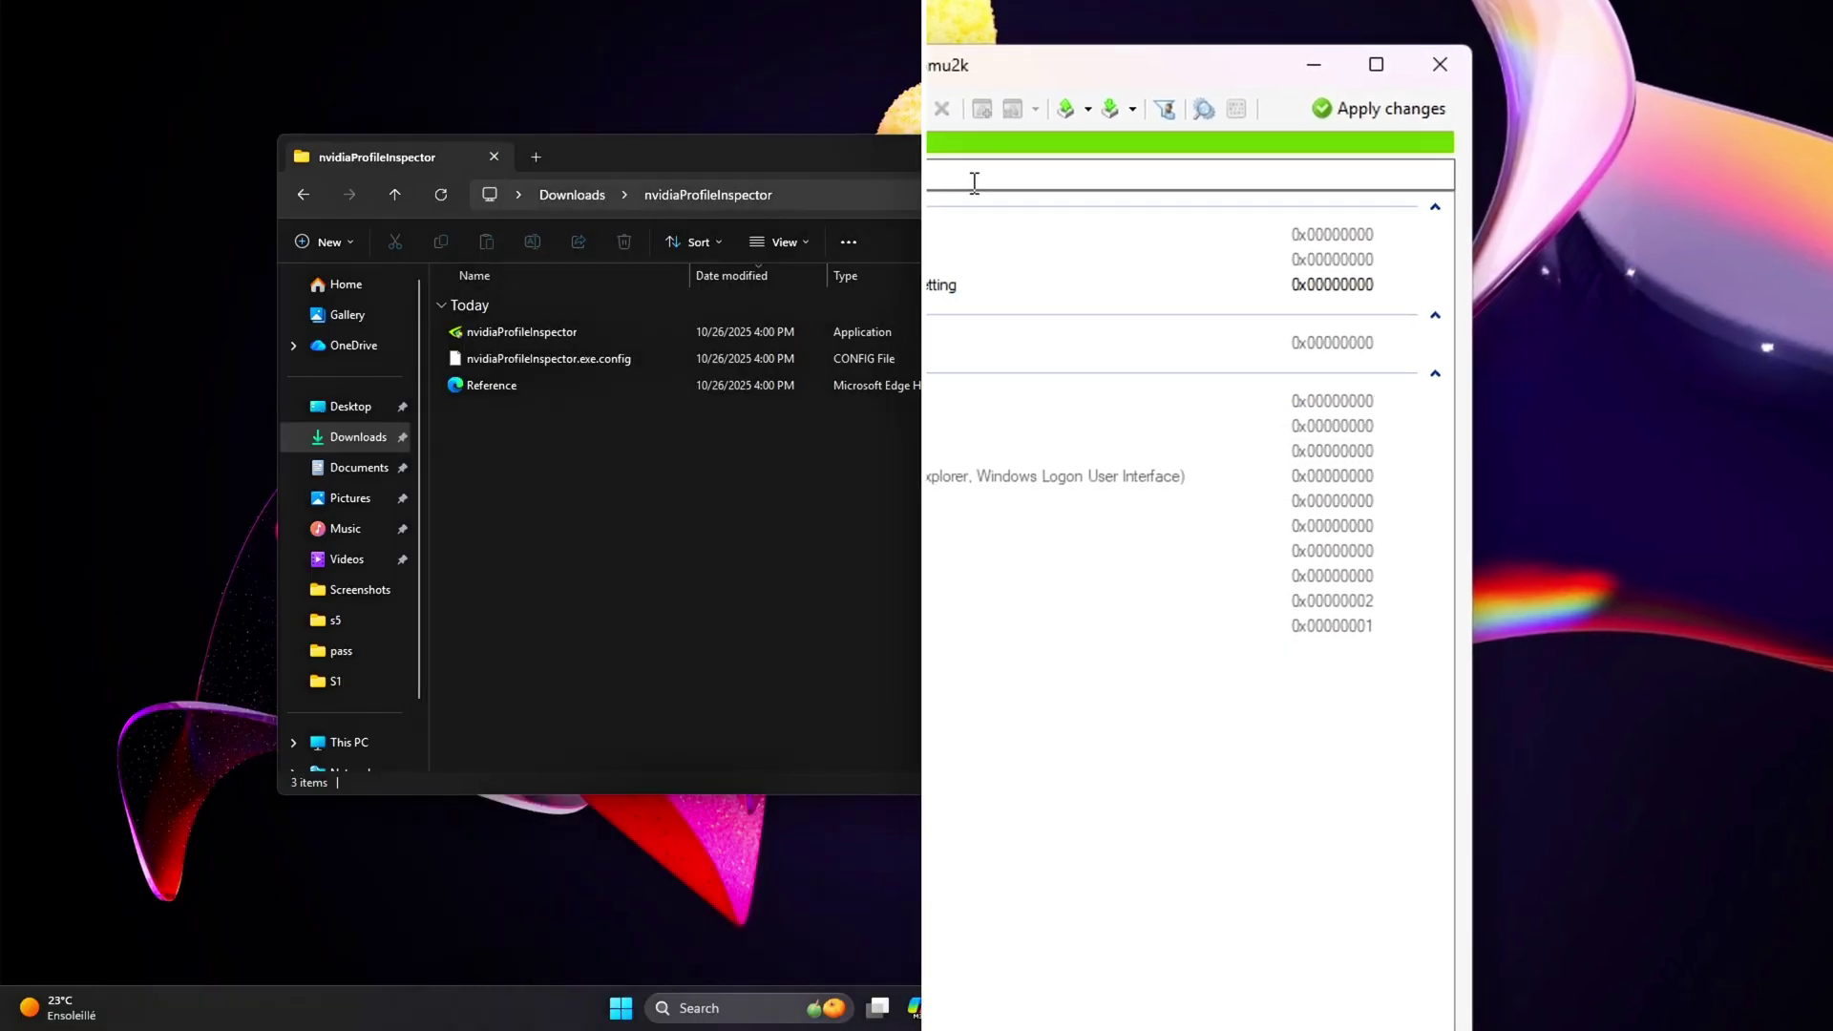
pyautogui.moveTo(781, 157); pyautogui.dragTo(931, 204)
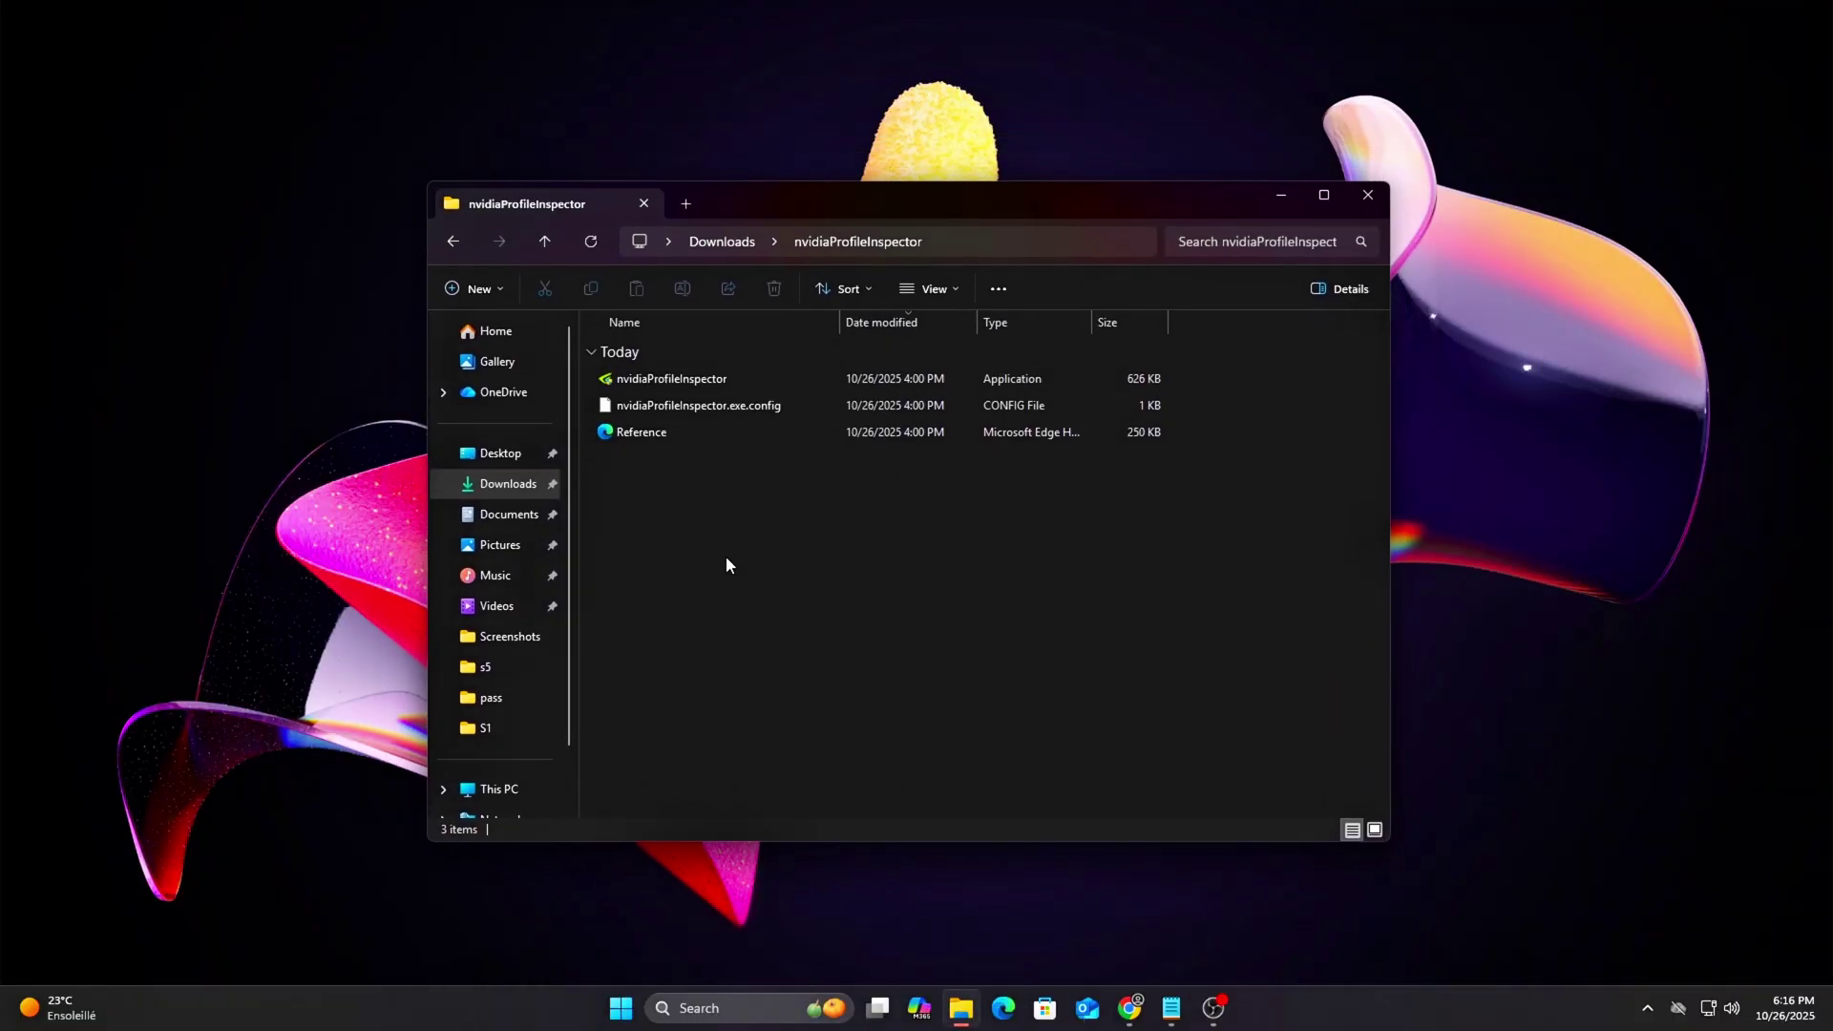
pyautogui.click(735, 432)
pyautogui.doubleClick(705, 379)
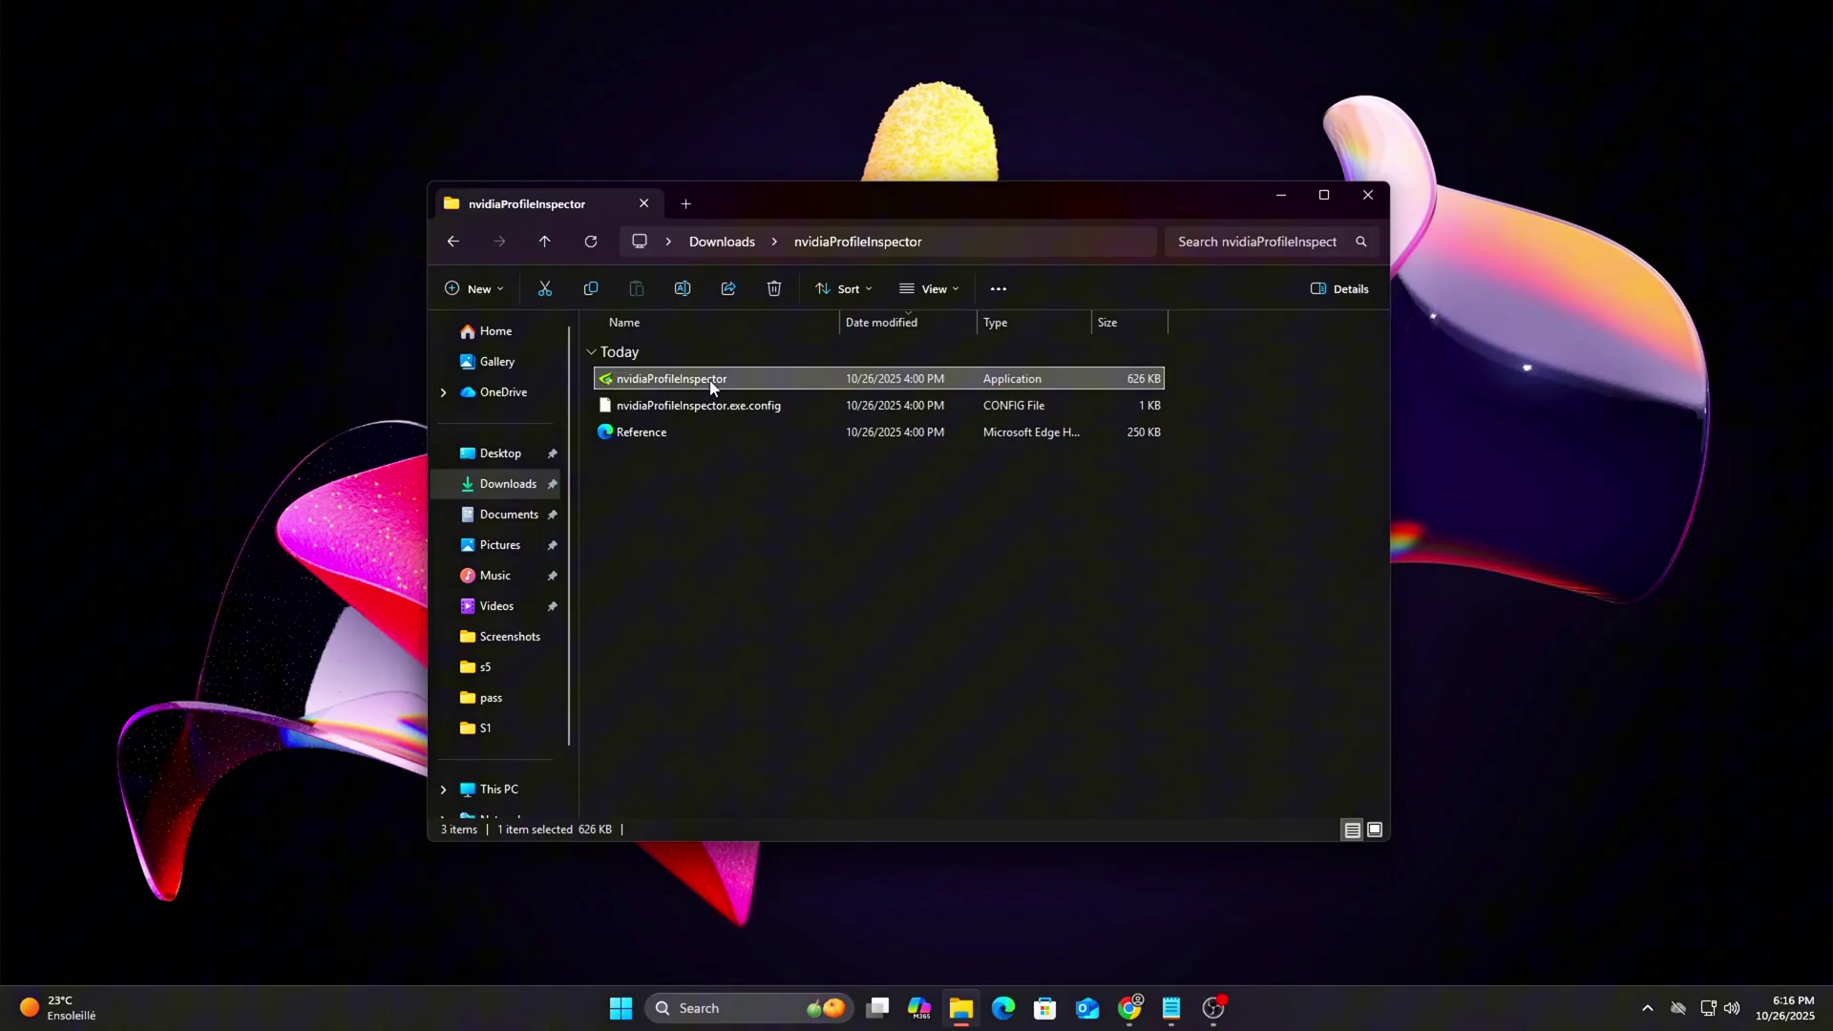
pyautogui.click(1388, 195)
pyautogui.moveTo(798, 145)
pyautogui.mouseDown()
pyautogui.moveTo(762, 173)
pyautogui.moveTo(820, 173)
pyautogui.mouseUp()
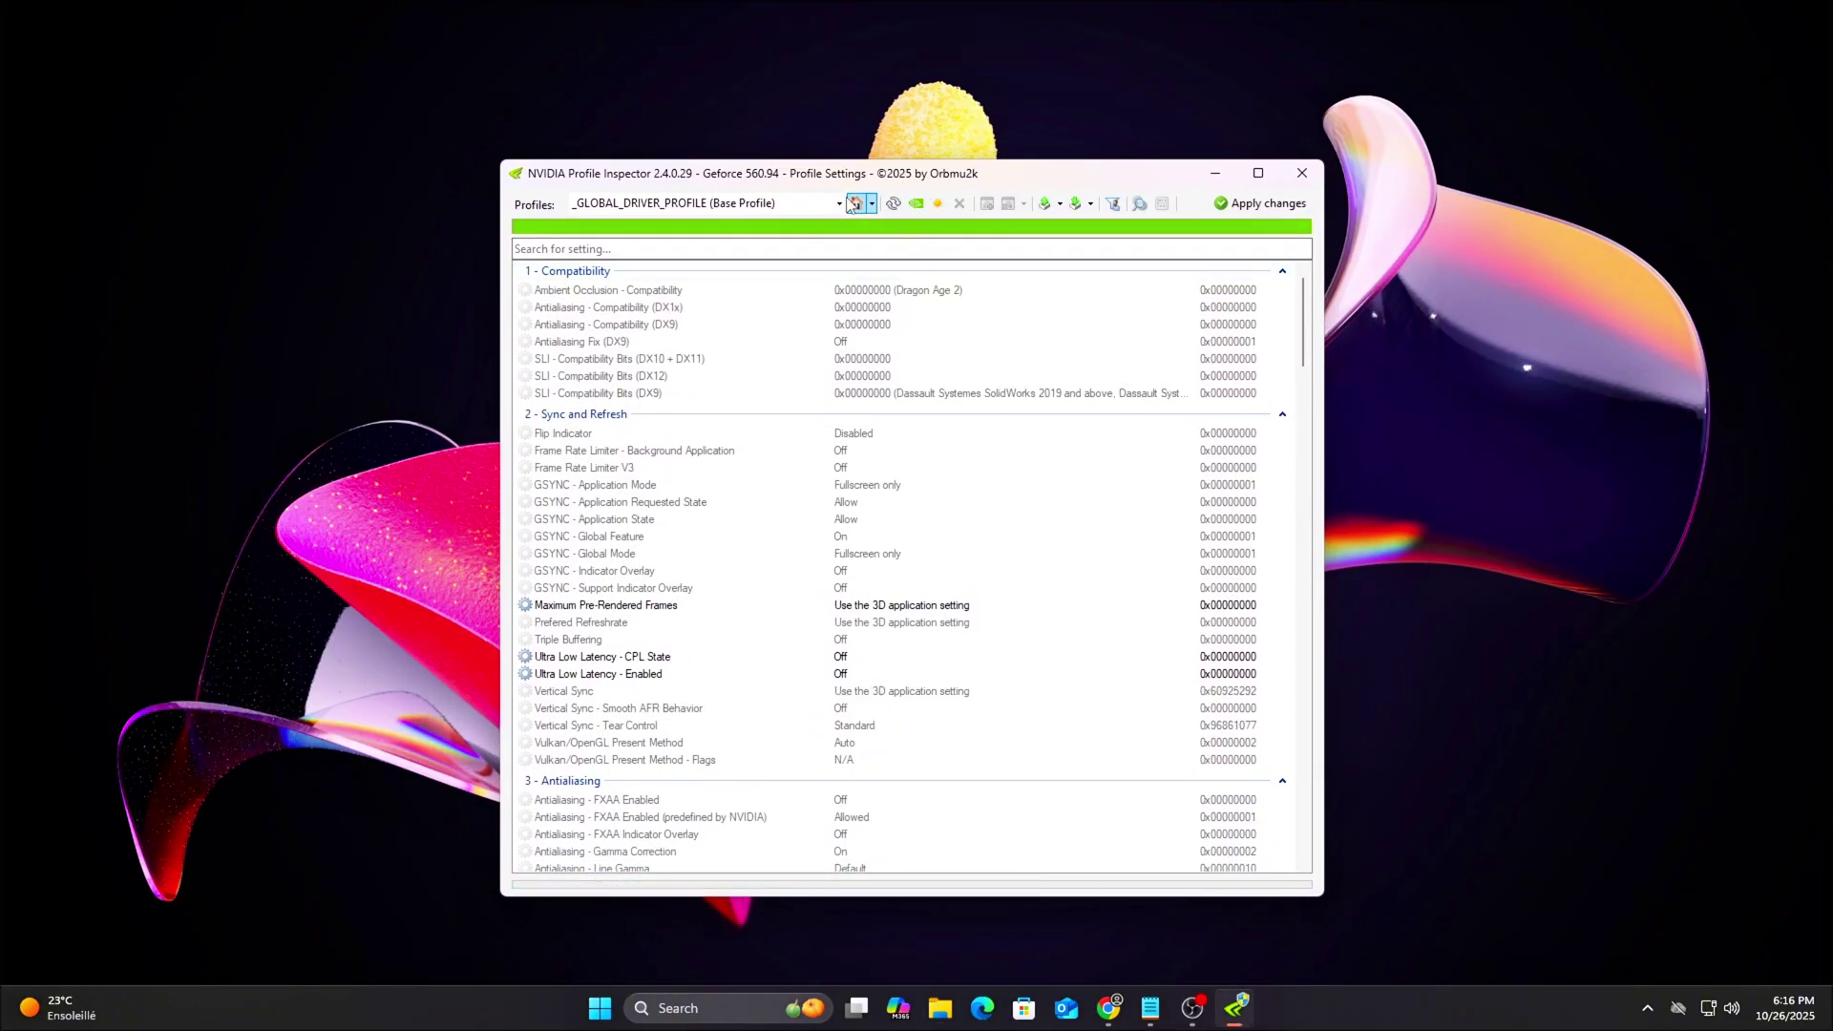
pyautogui.click(838, 204)
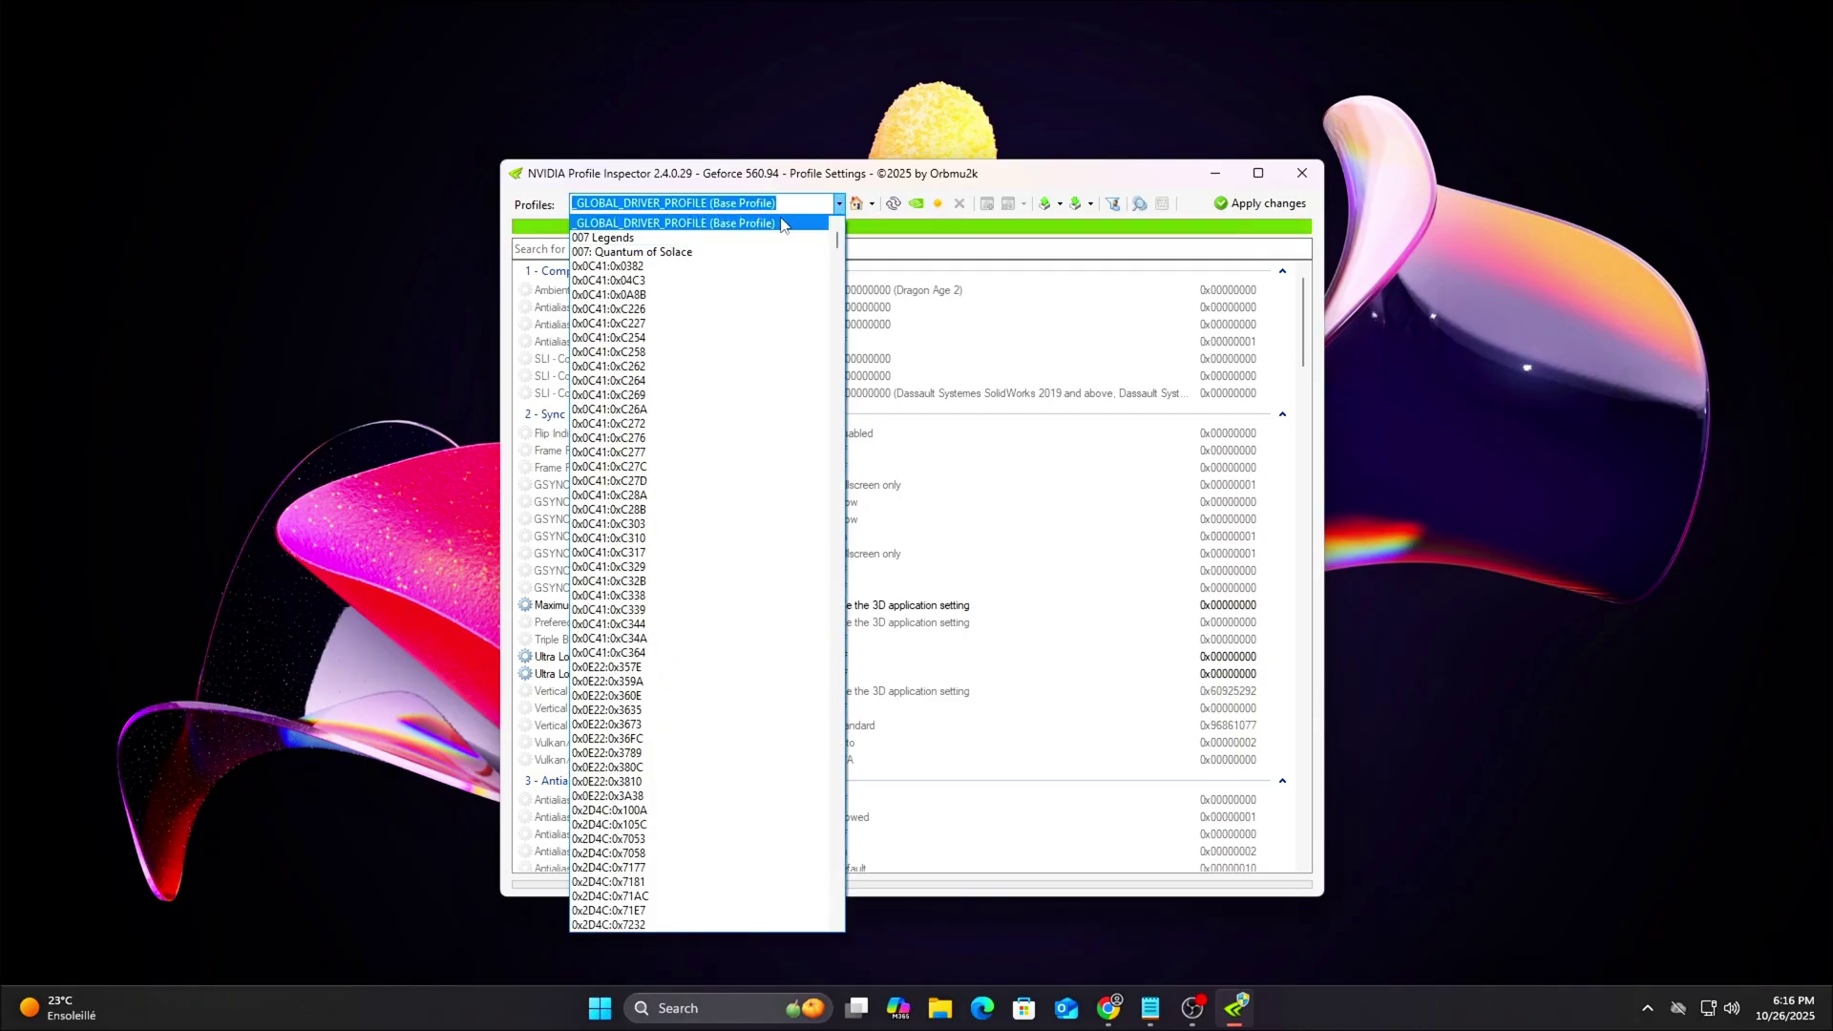
pyautogui.click(781, 223)
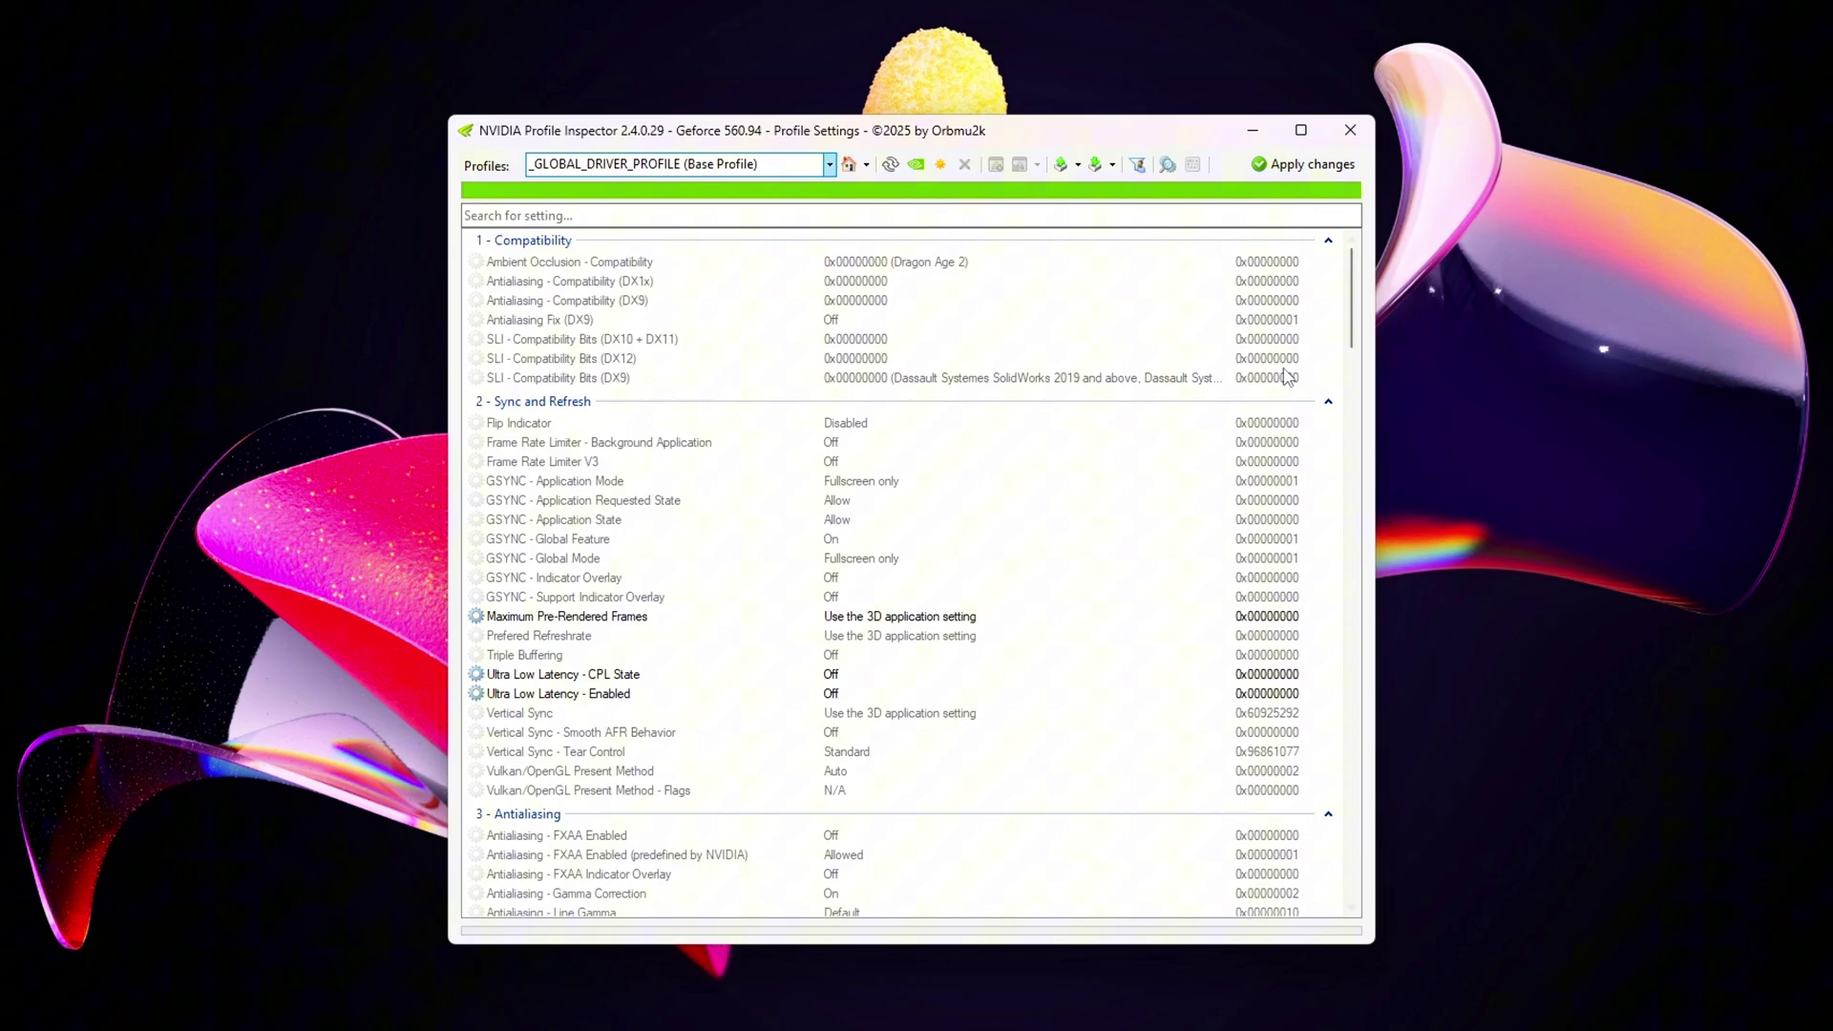
# - Search 'fra' and leave Frame Rate Limiter V3 at Off
pyautogui.click(990, 217)
pyautogui.write('frame')
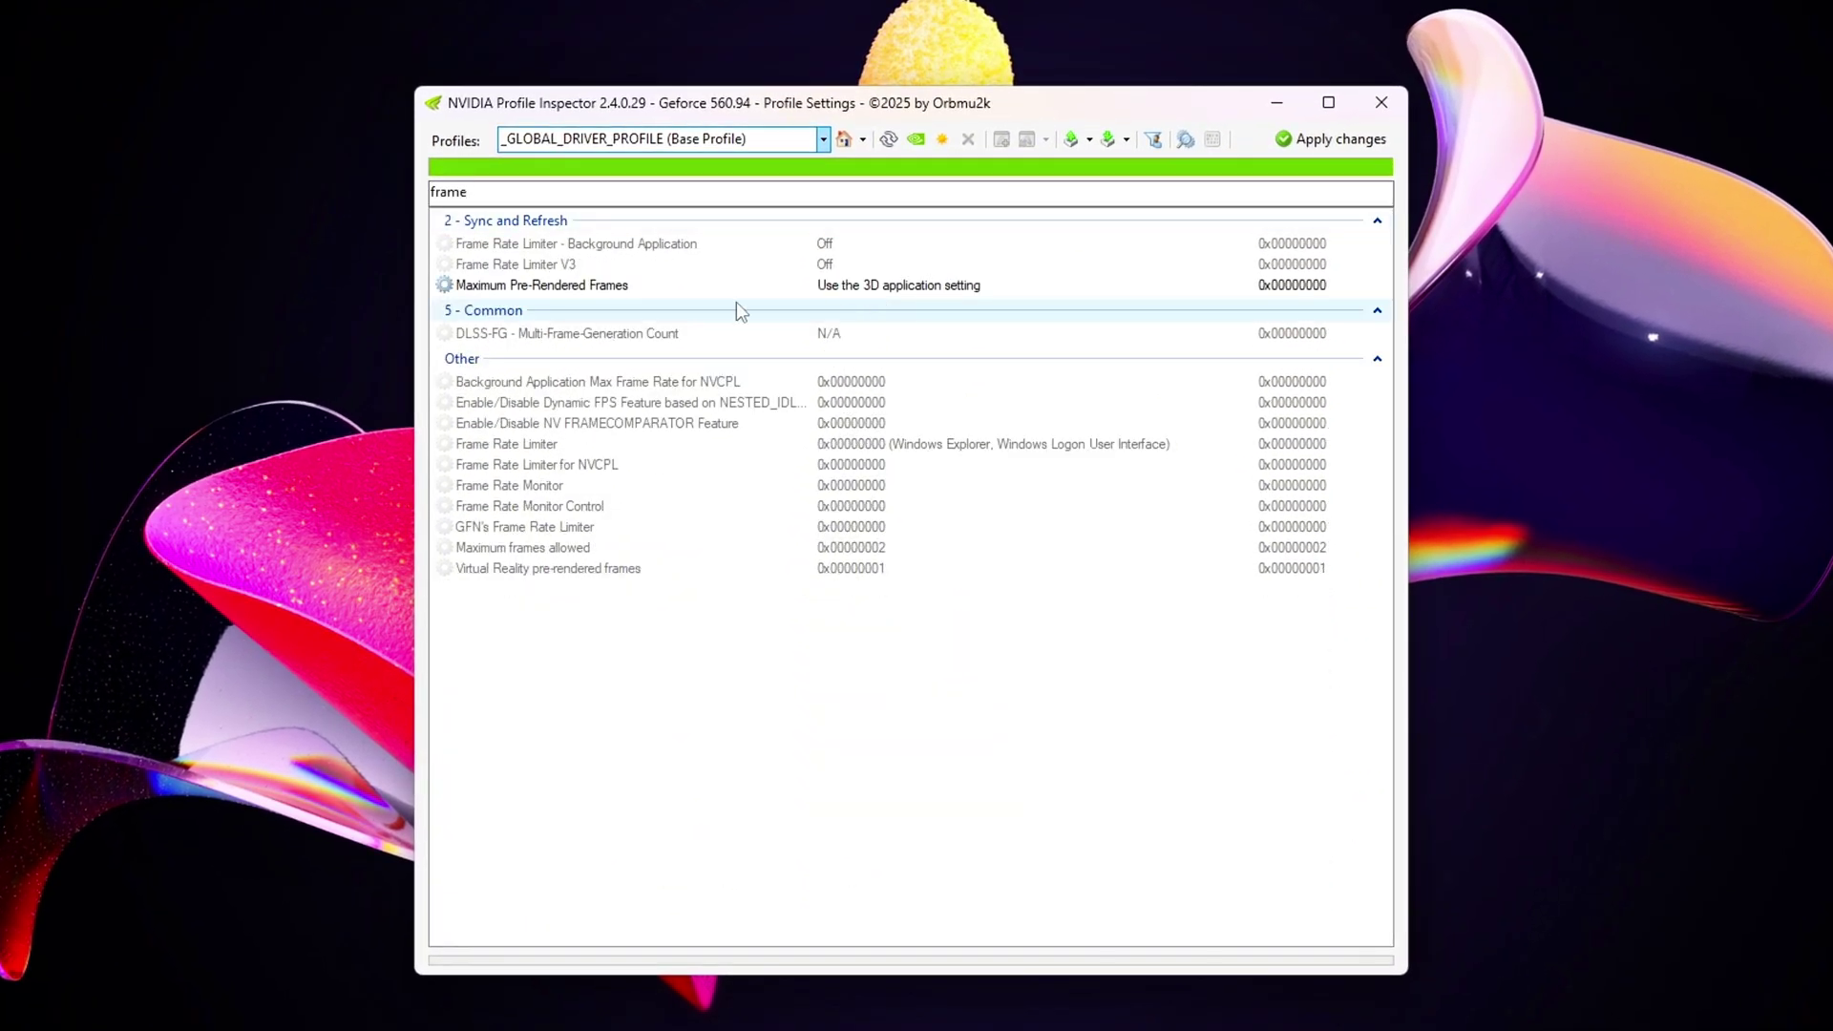
pyautogui.click(861, 266)
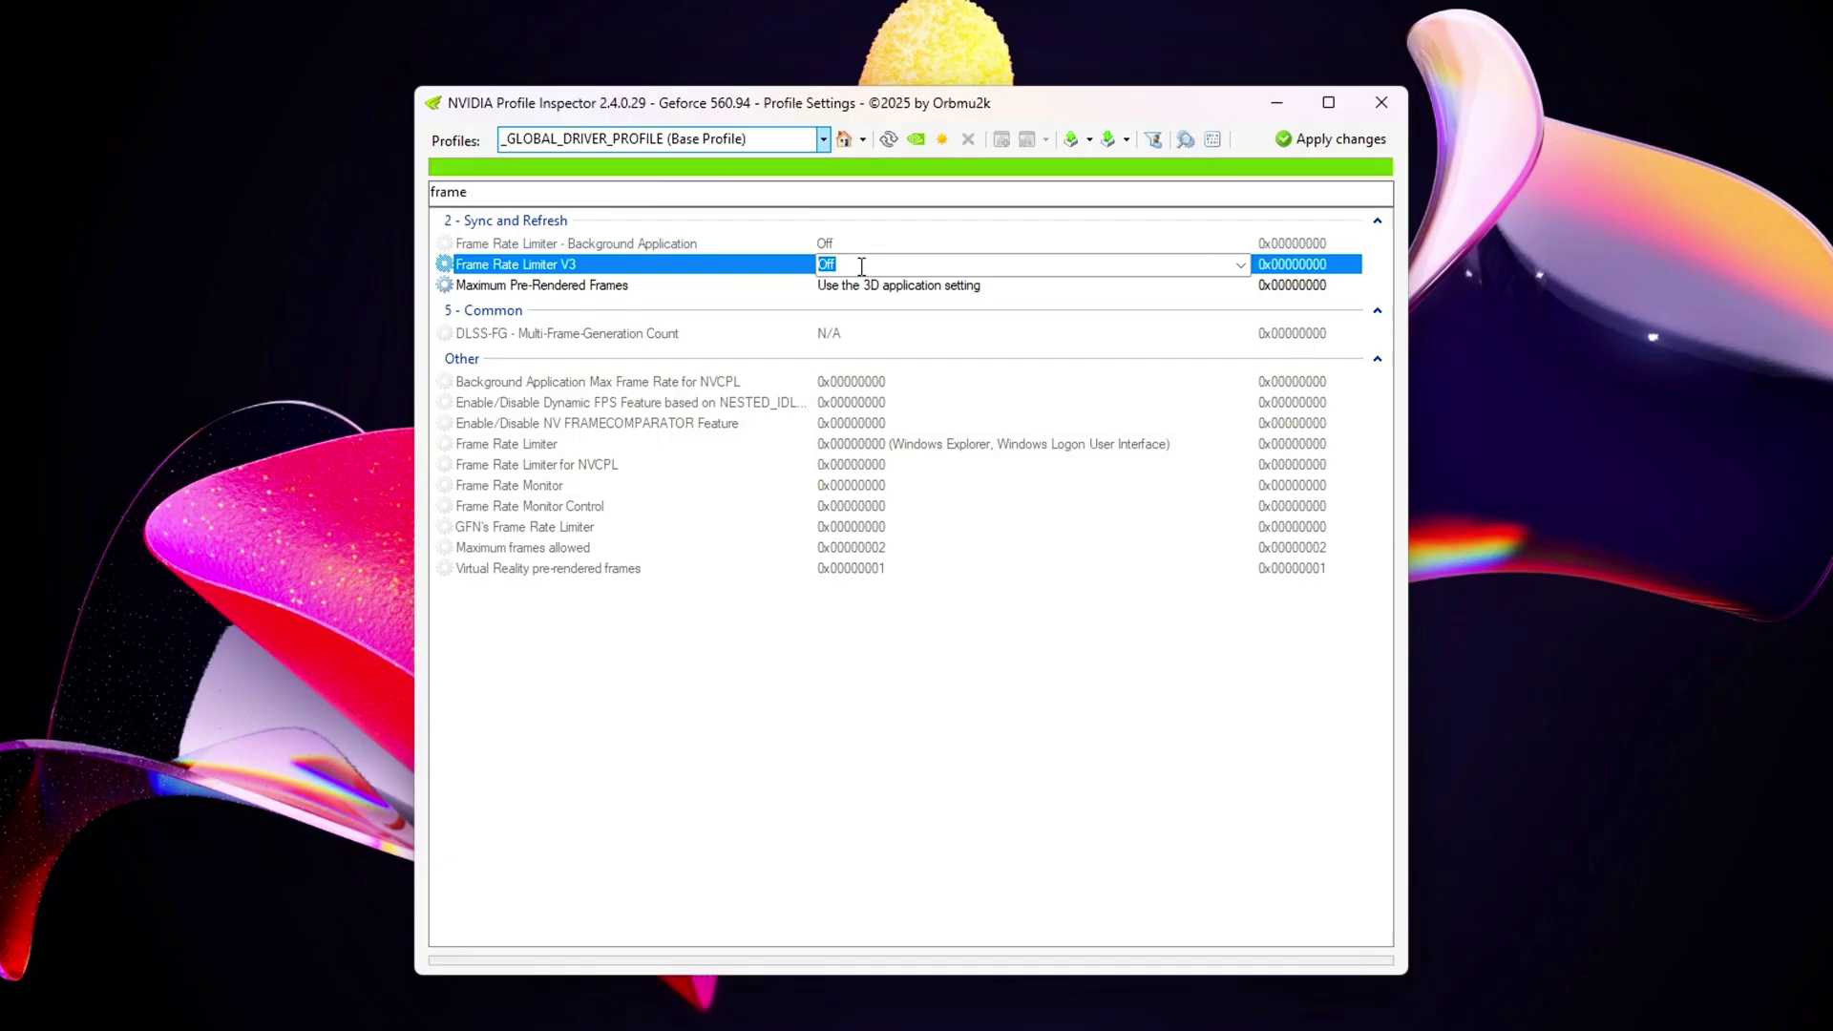
pyautogui.click(1242, 267)
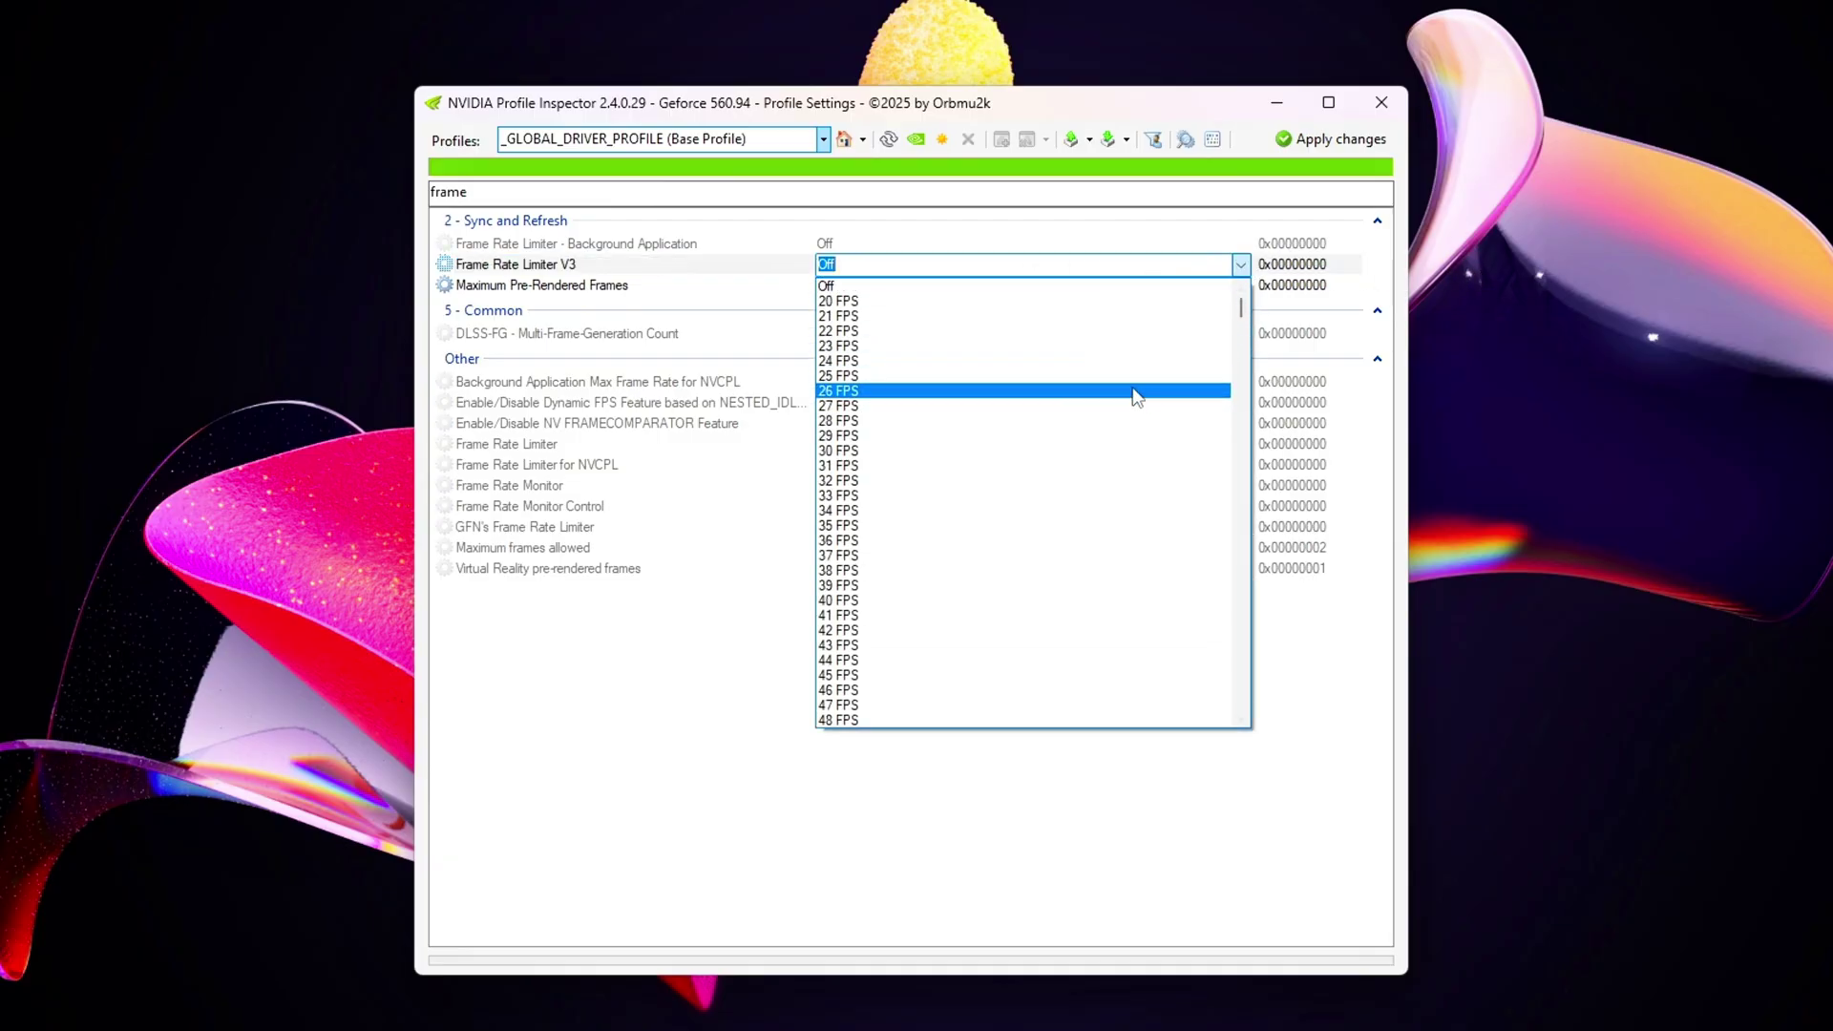
pyautogui.click(762, 196)
# - Search 'low' and set Ultra Low Latency - CPL State to Ultra
pyautogui.hotkey('ctrl', 'a')
pyautogui.press('BackSpace')
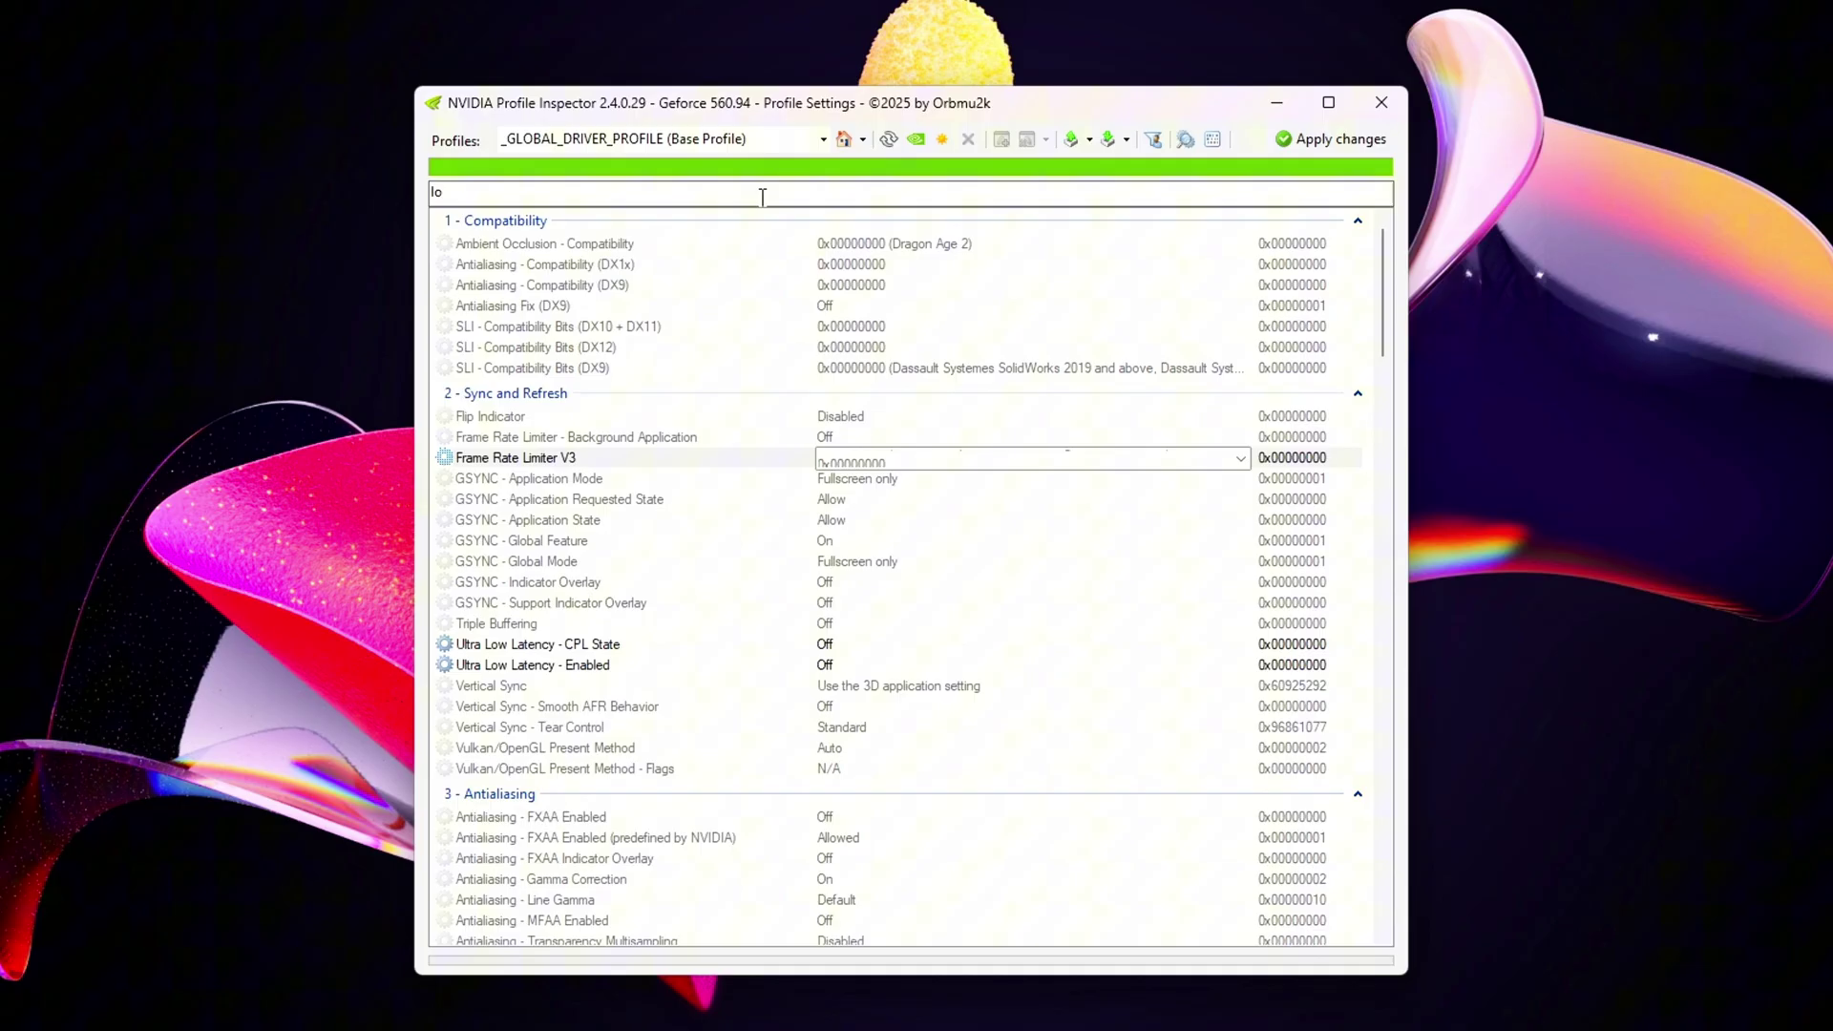
pyautogui.write('low')
pyautogui.click(614, 246)
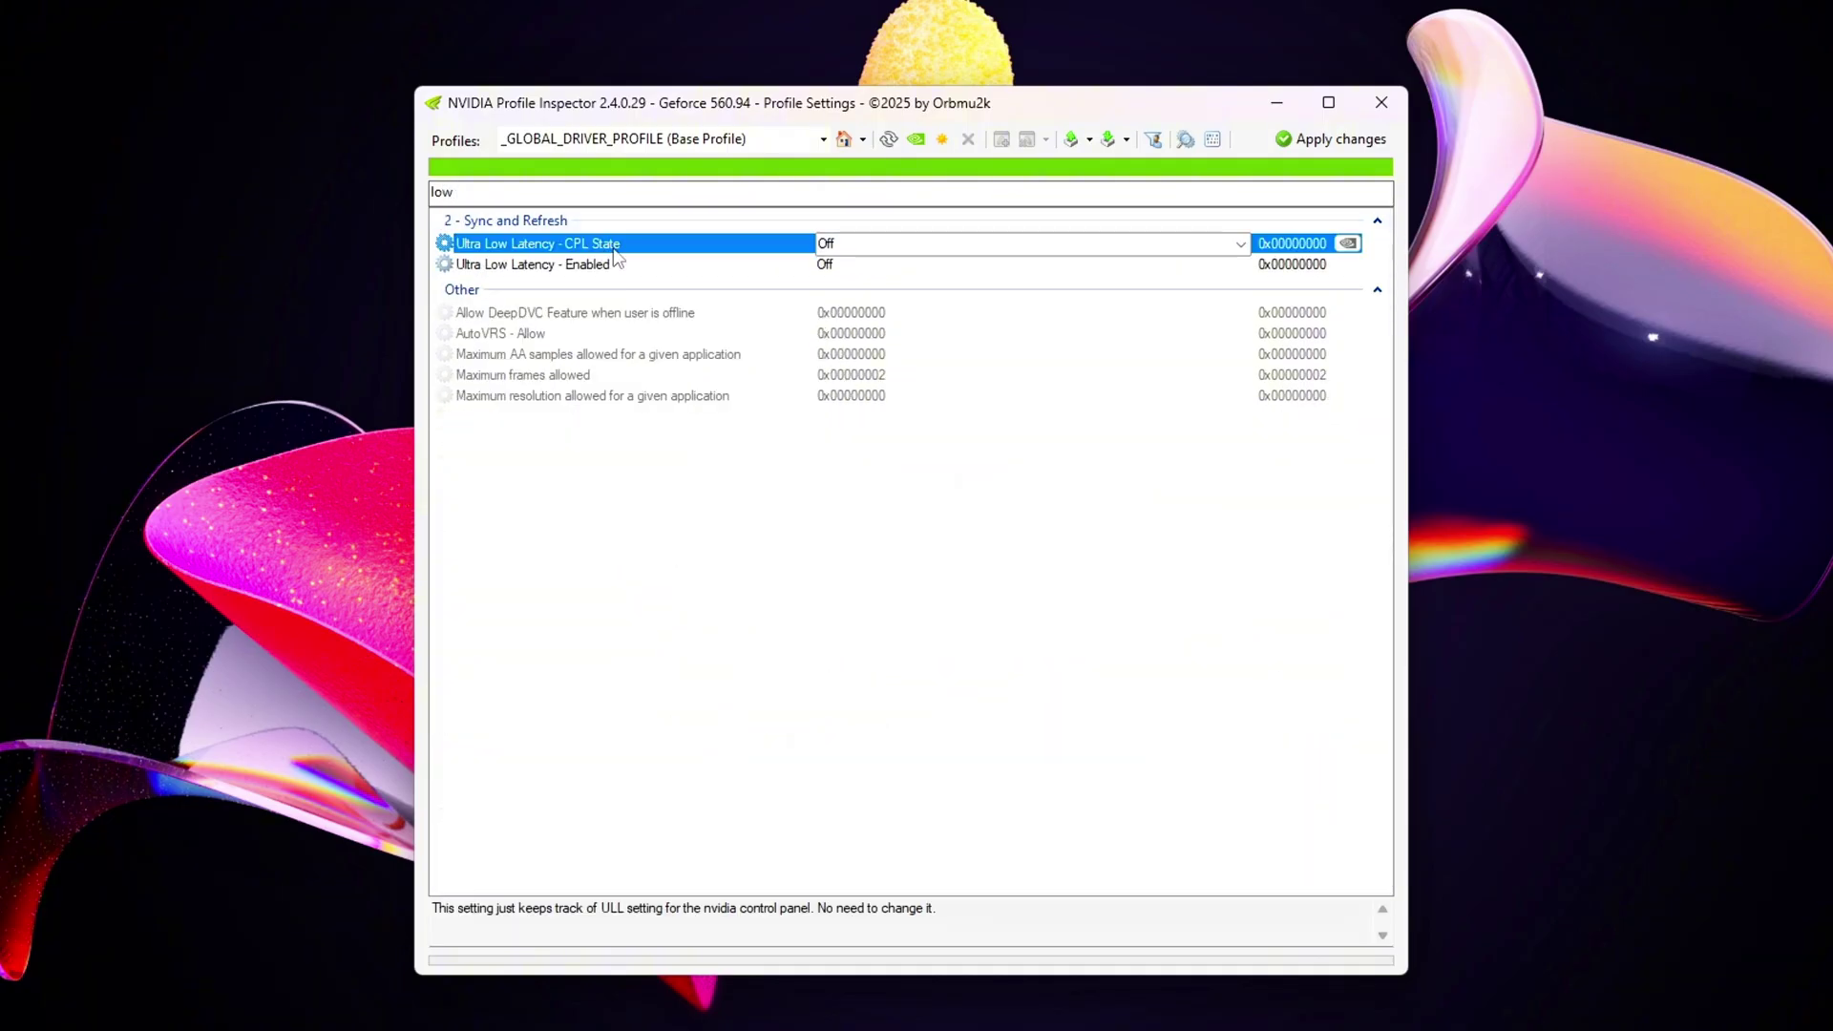
pyautogui.click(1240, 245)
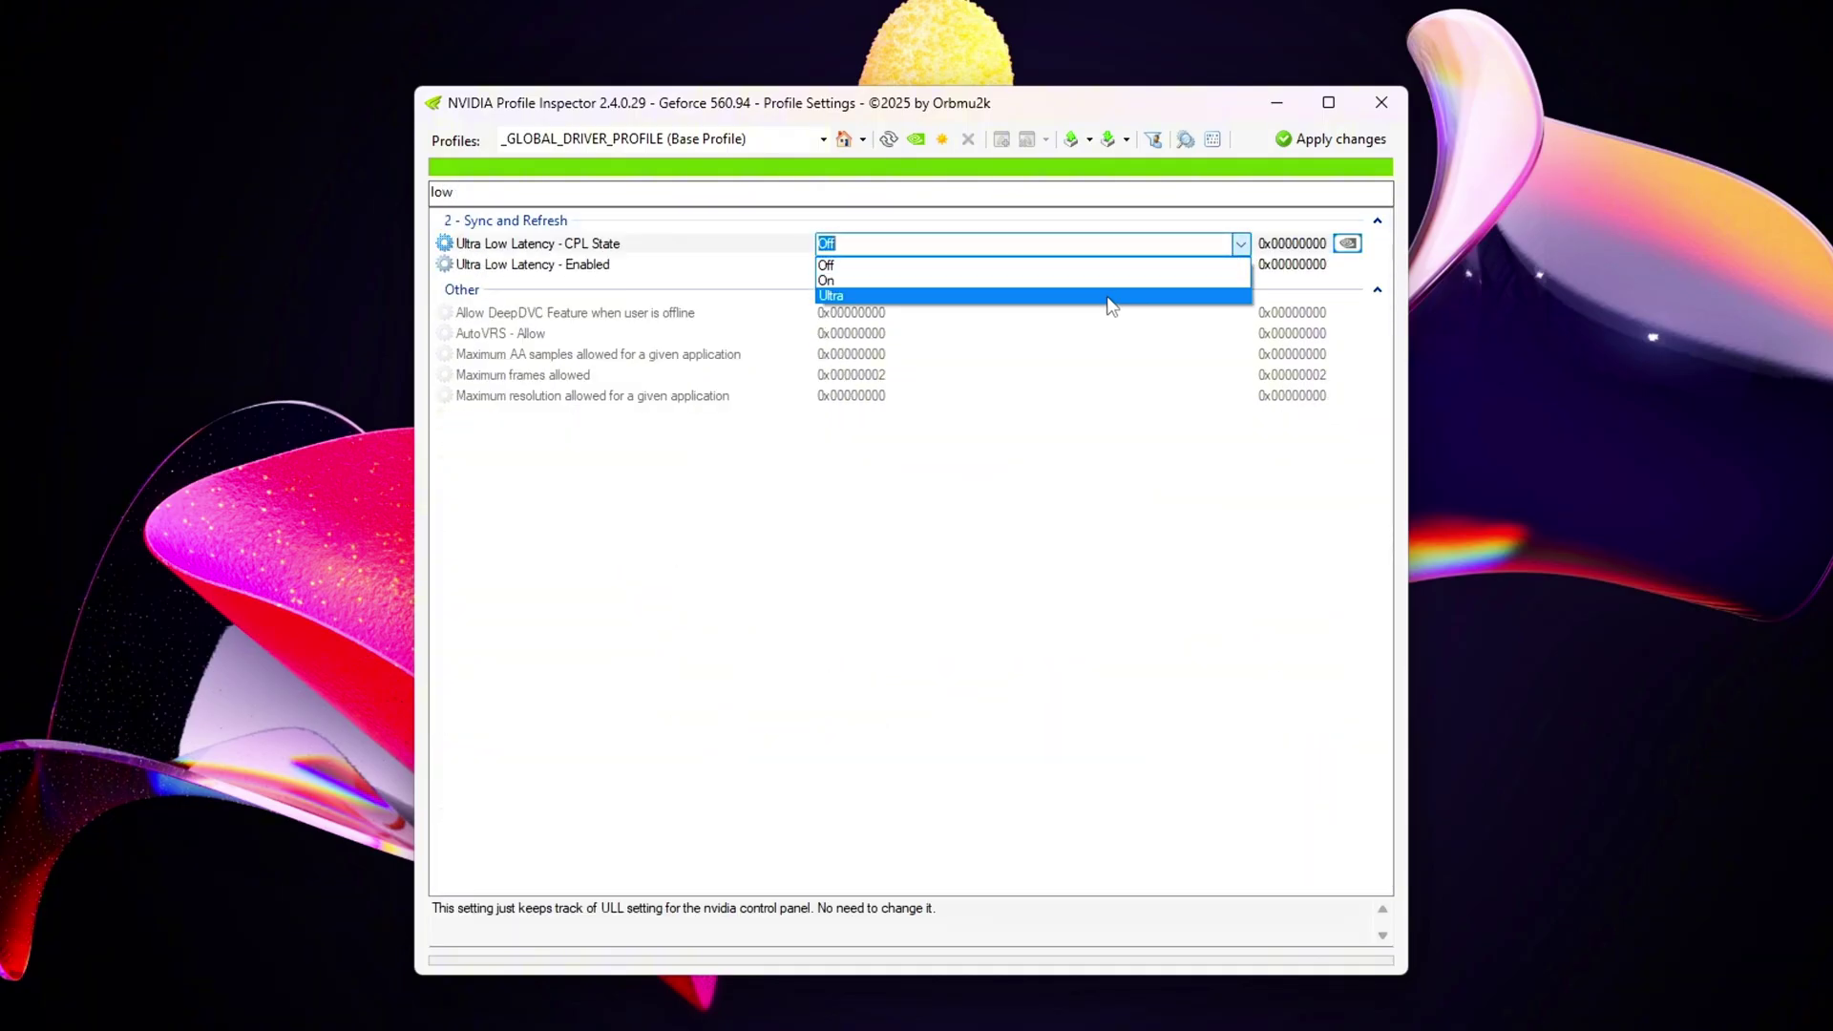
pyautogui.click(987, 297)
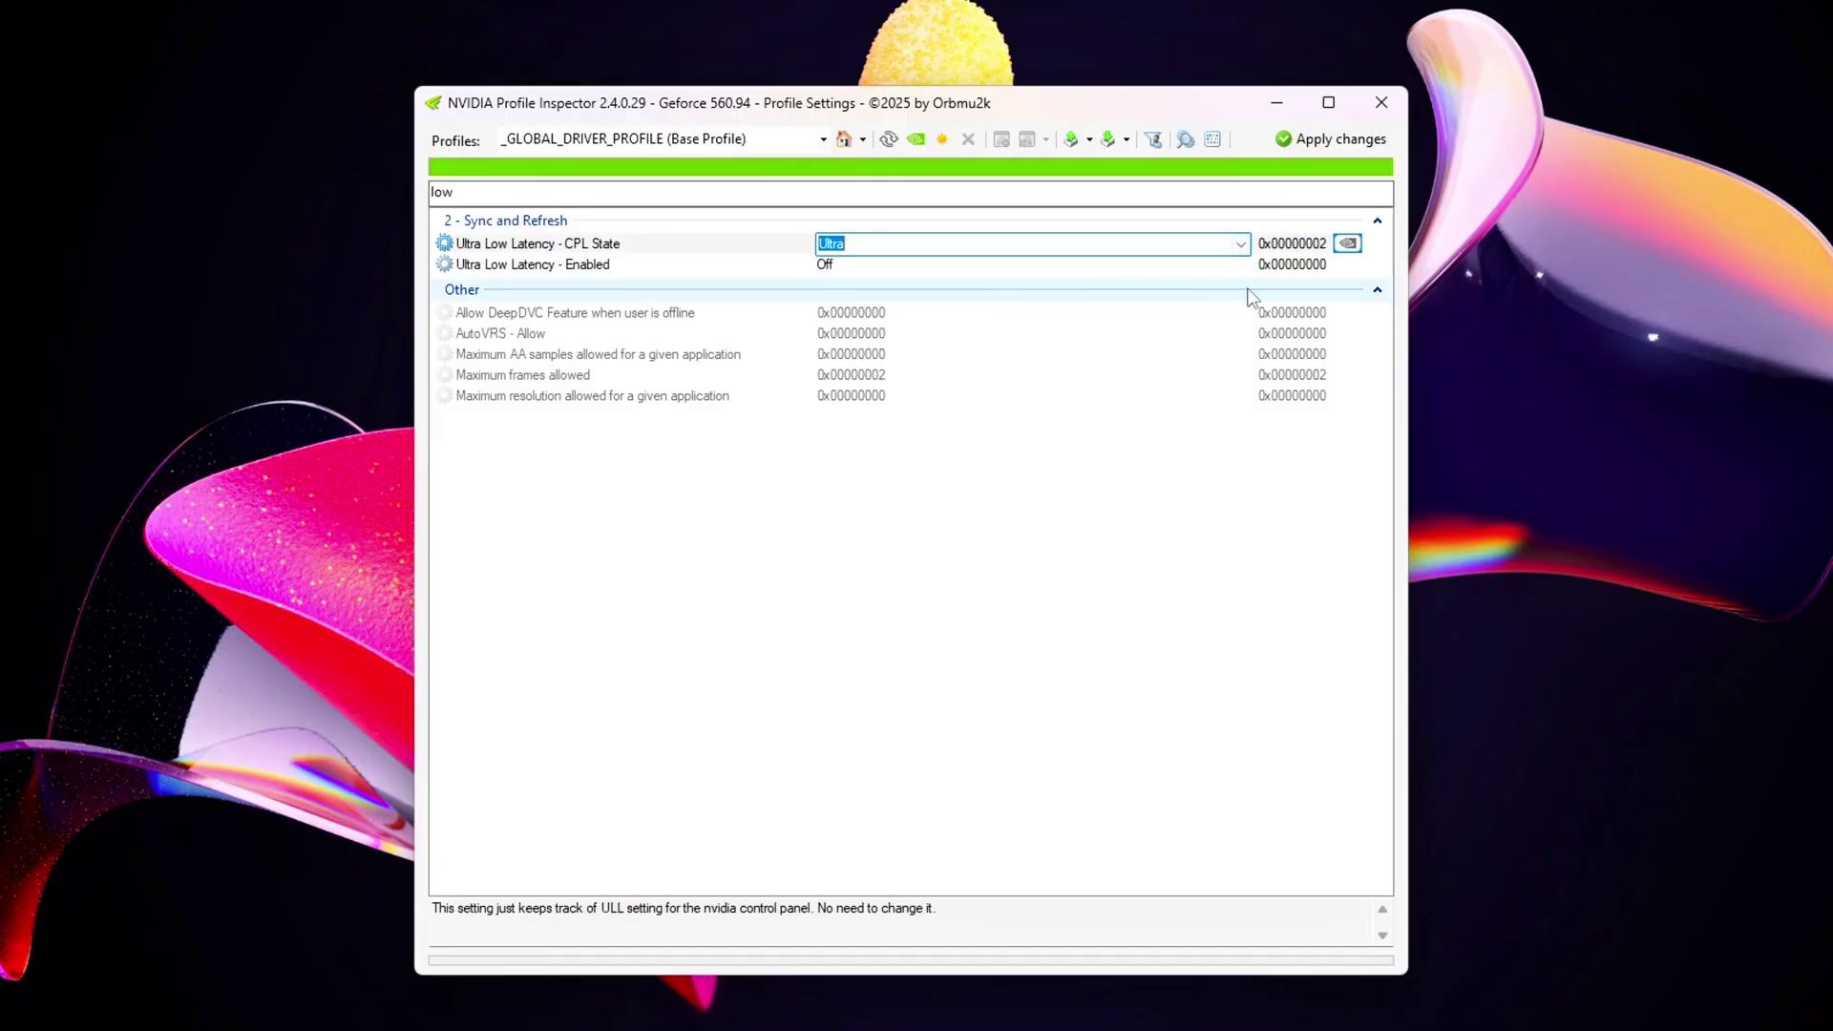
# - Search 'power' and set Power Management - Mode to Prefer maximum performance
pyautogui.click(726, 194)
pyautogui.hotkey('ctrl', 'a')
pyautogui.write('power')
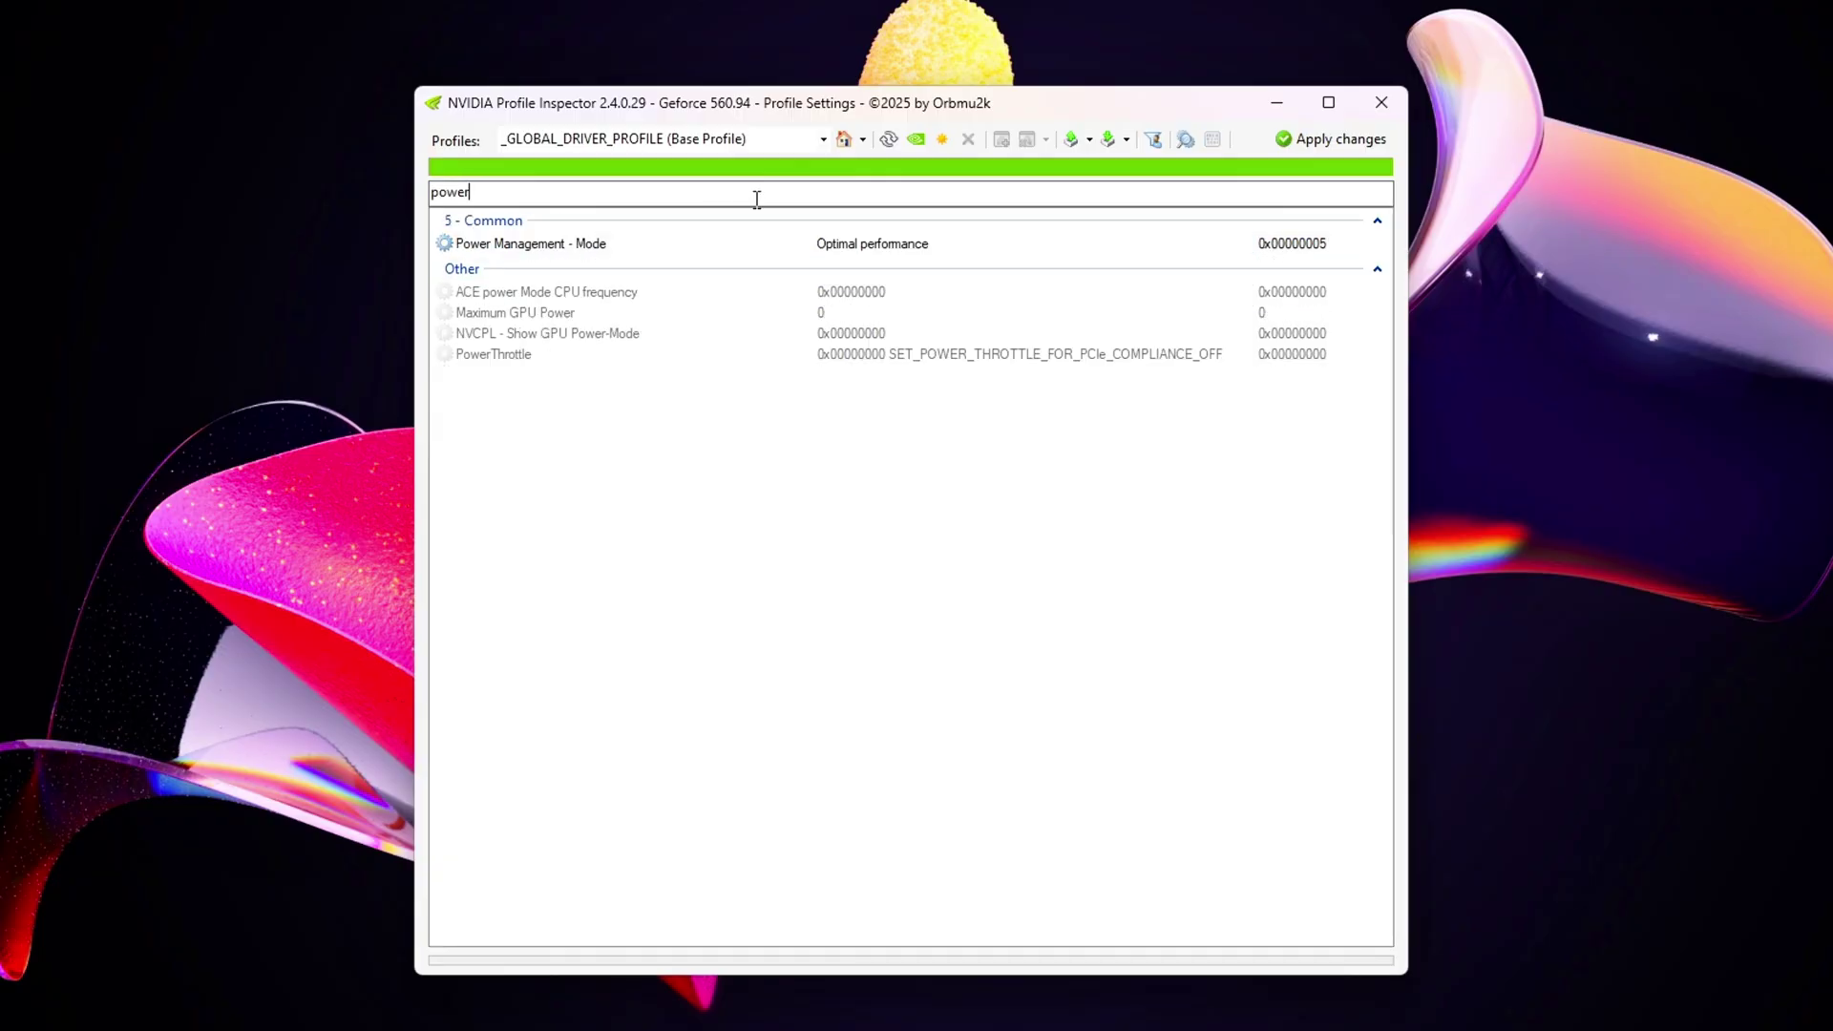
pyautogui.click(894, 245)
pyautogui.click(1241, 244)
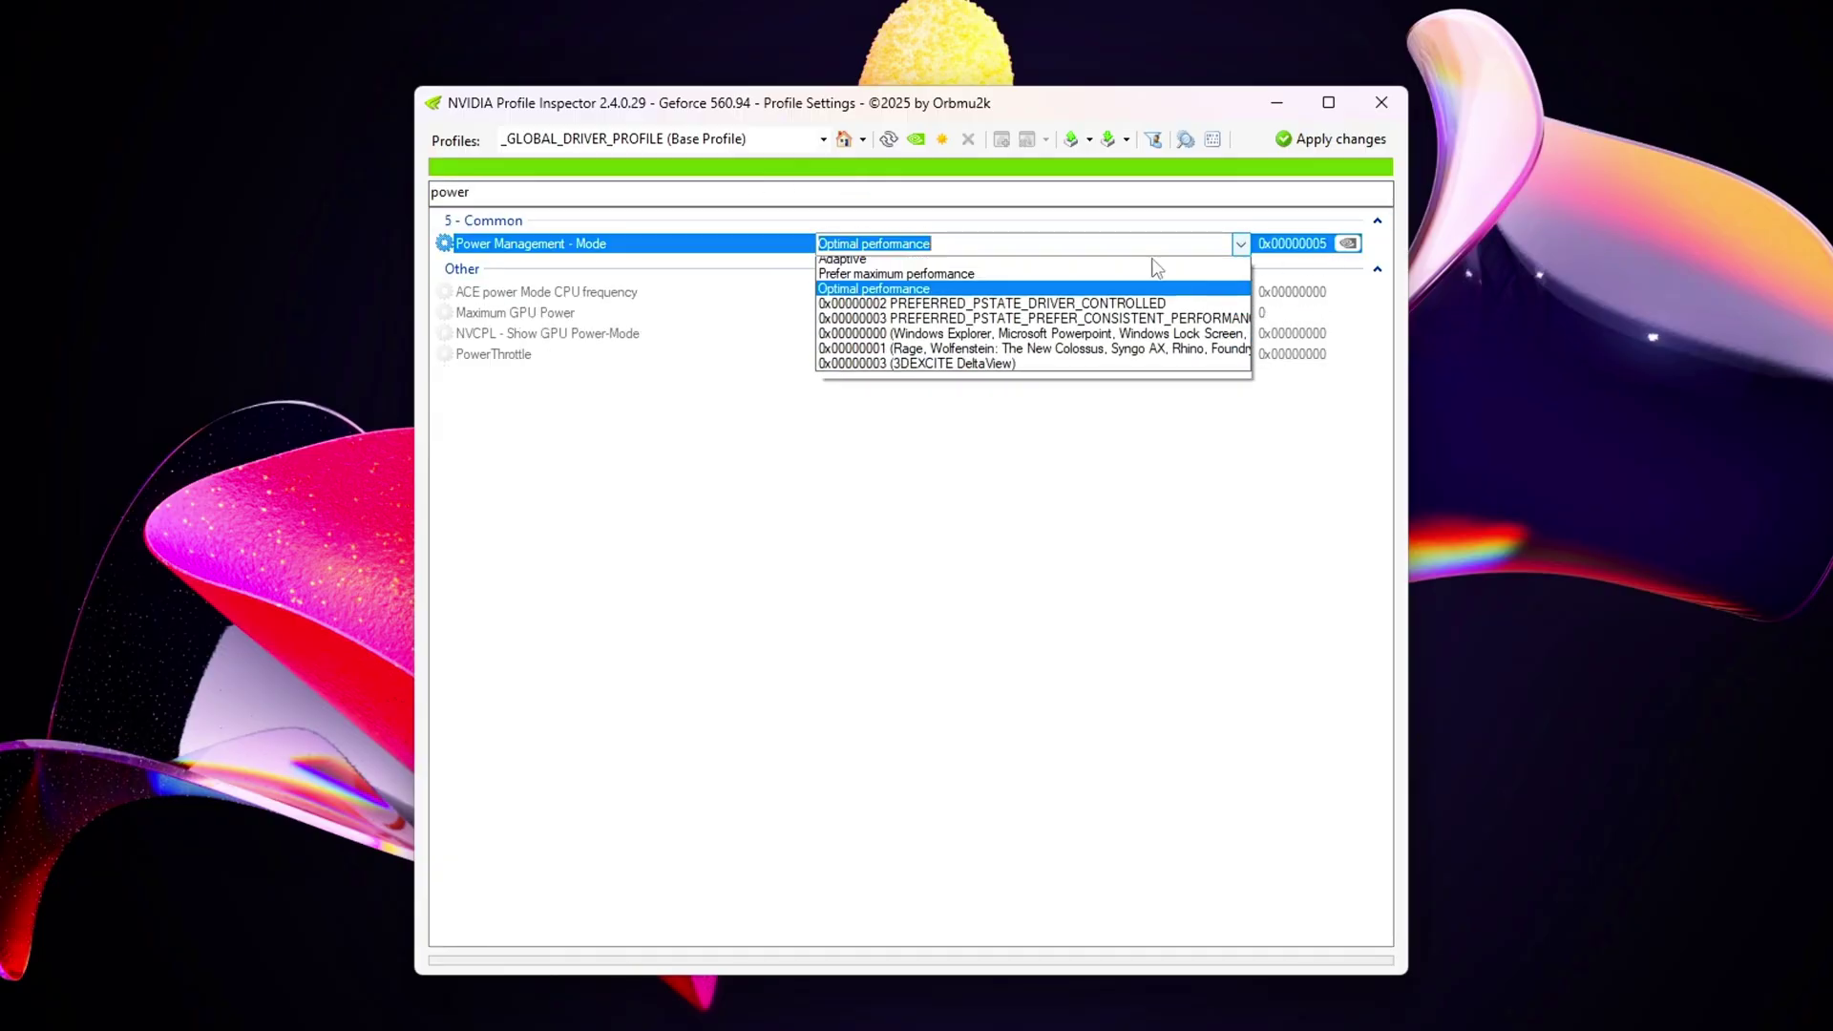
pyautogui.click(953, 279)
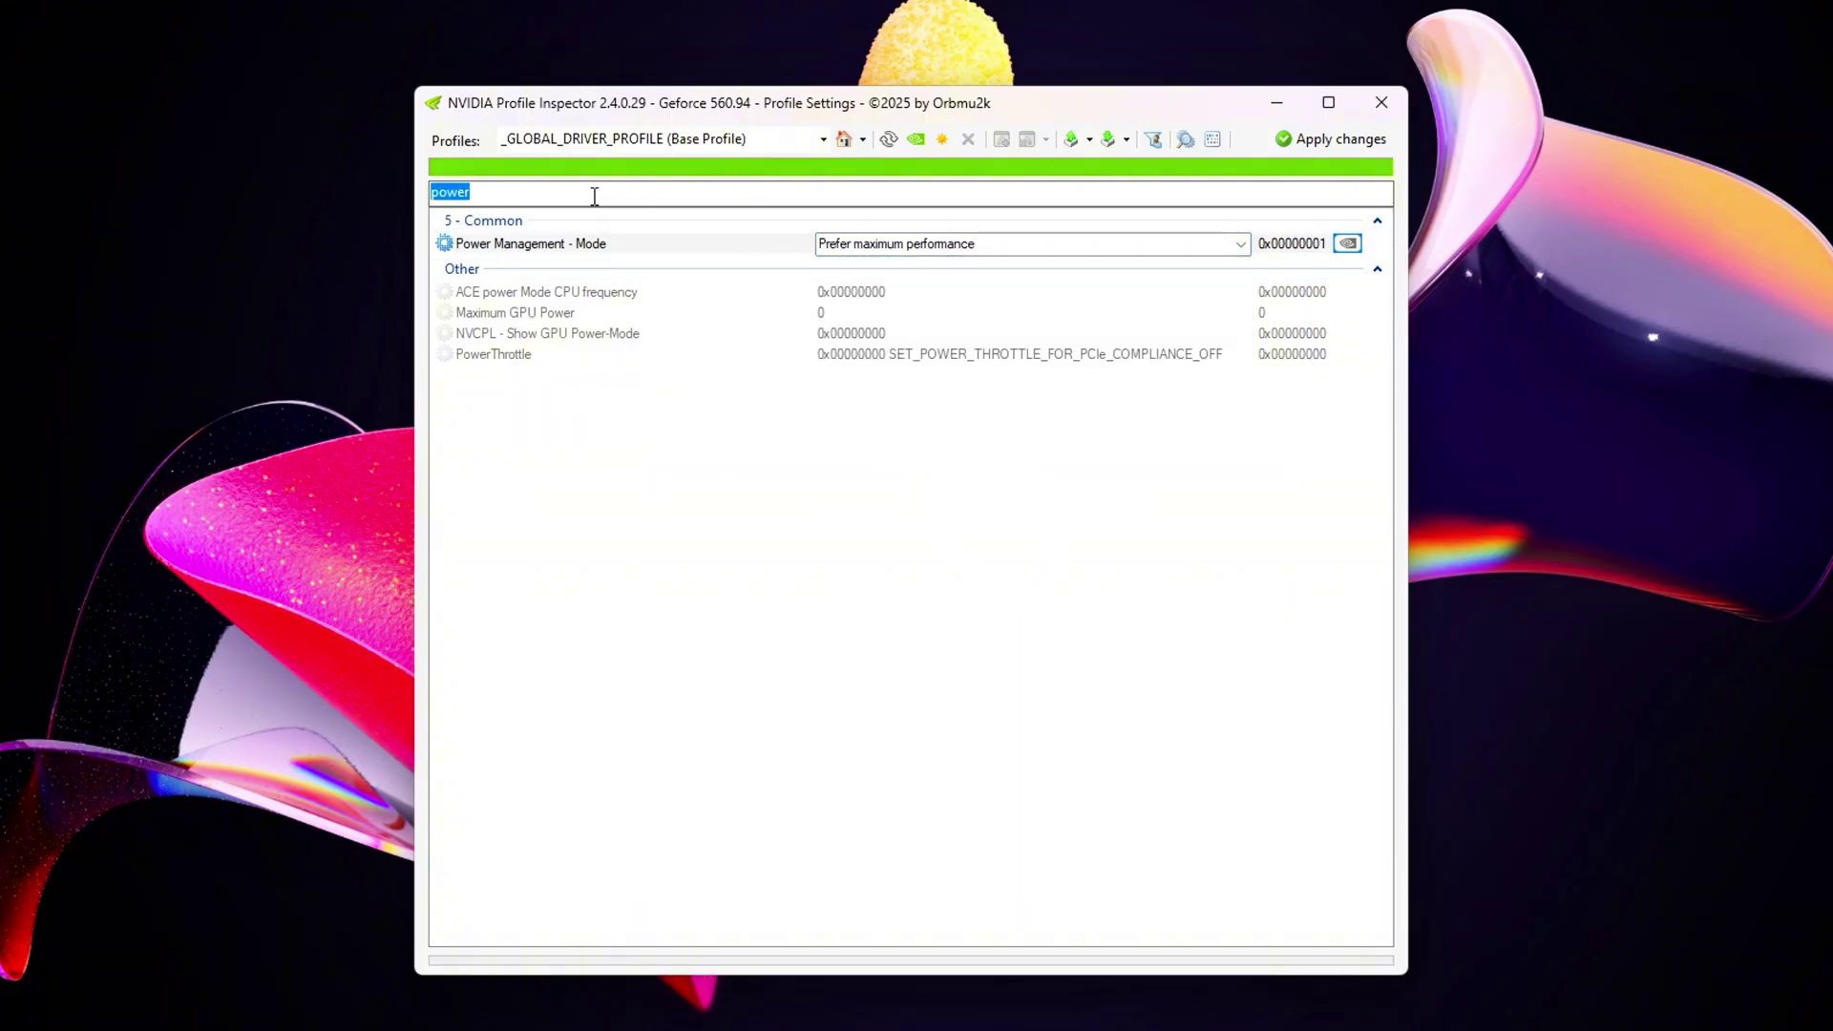
# - Check the Shader Cache setting, then keep Texture Filtering - Quality at High performance
pyautogui.write('shad')
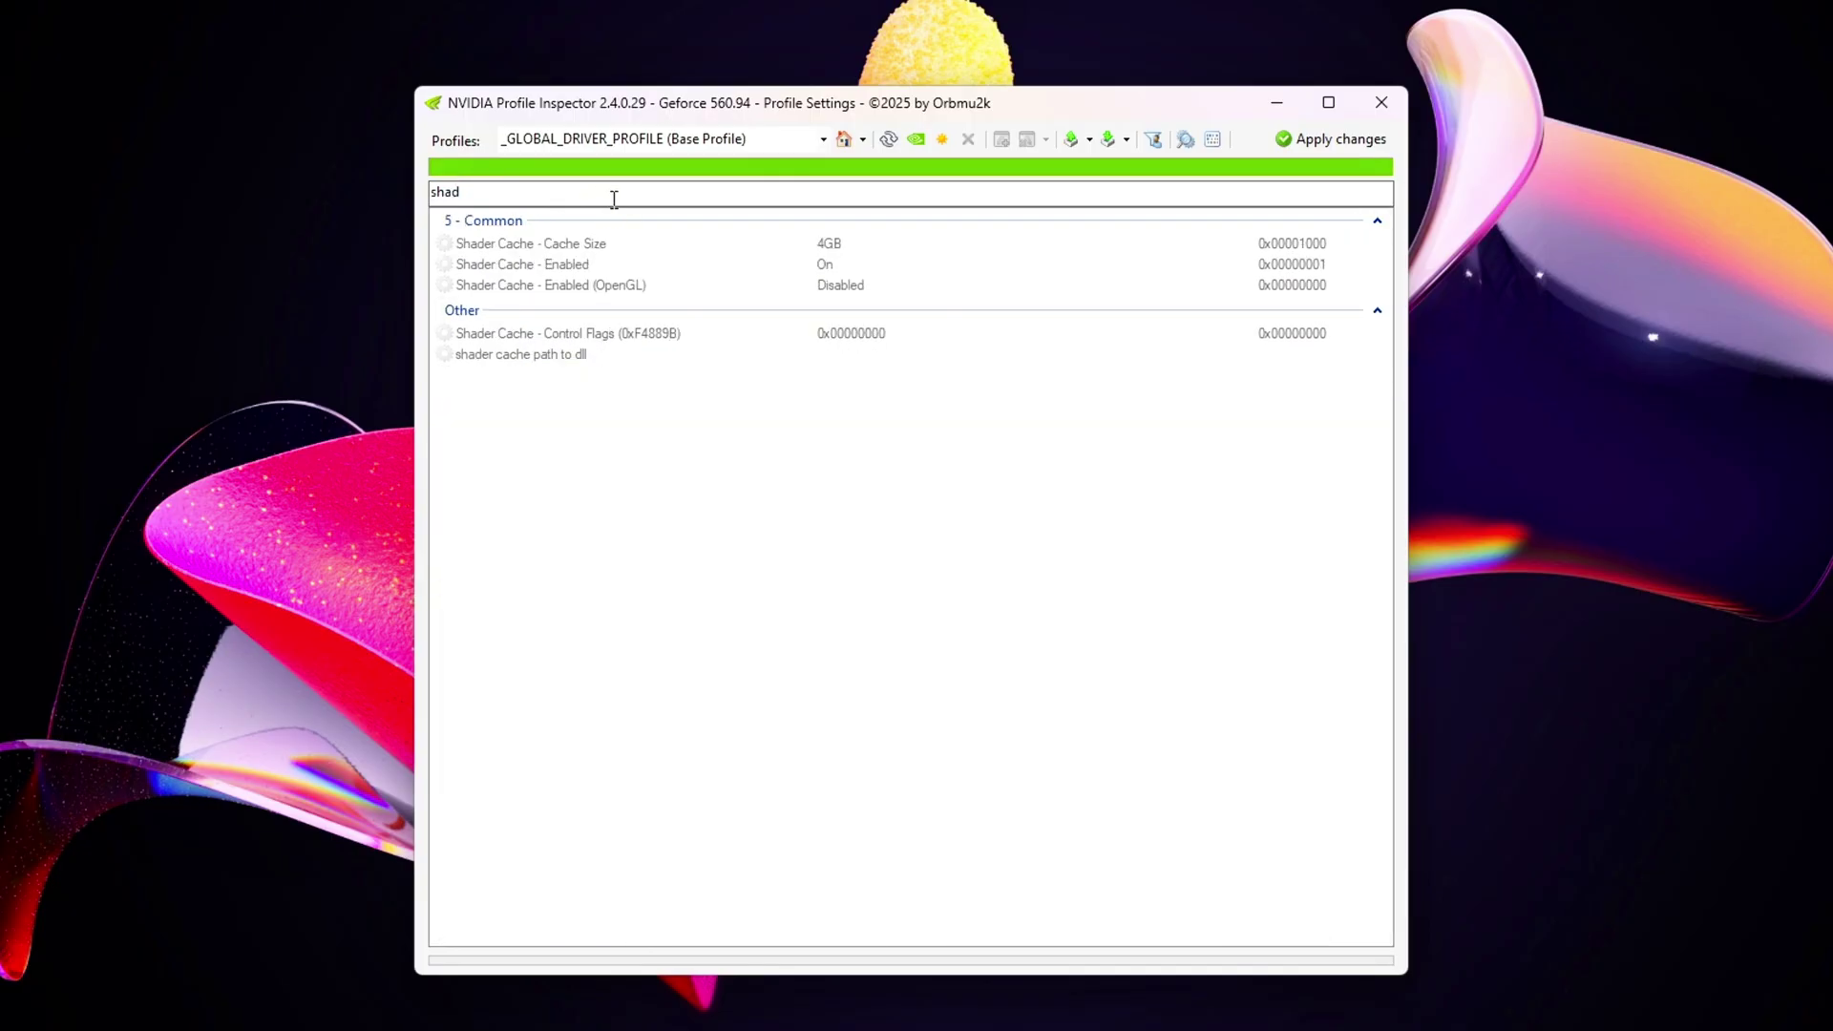
pyautogui.click(524, 267)
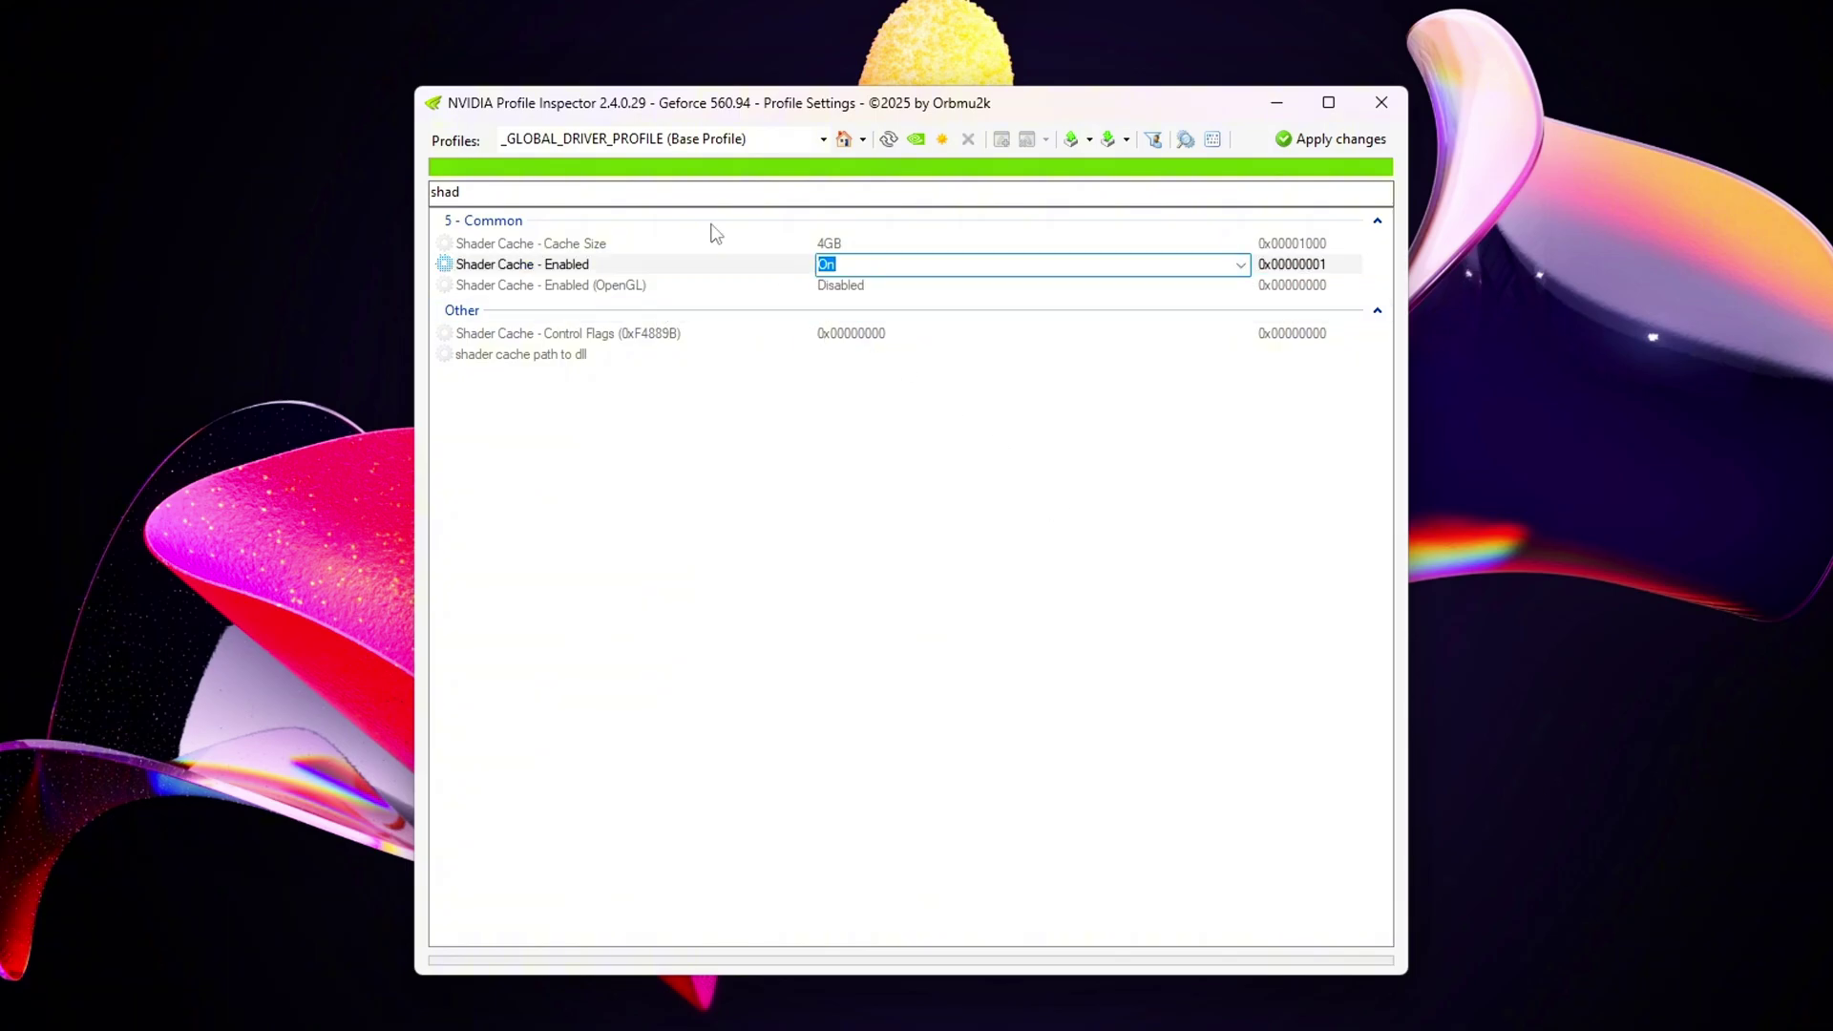
pyautogui.write('tex')
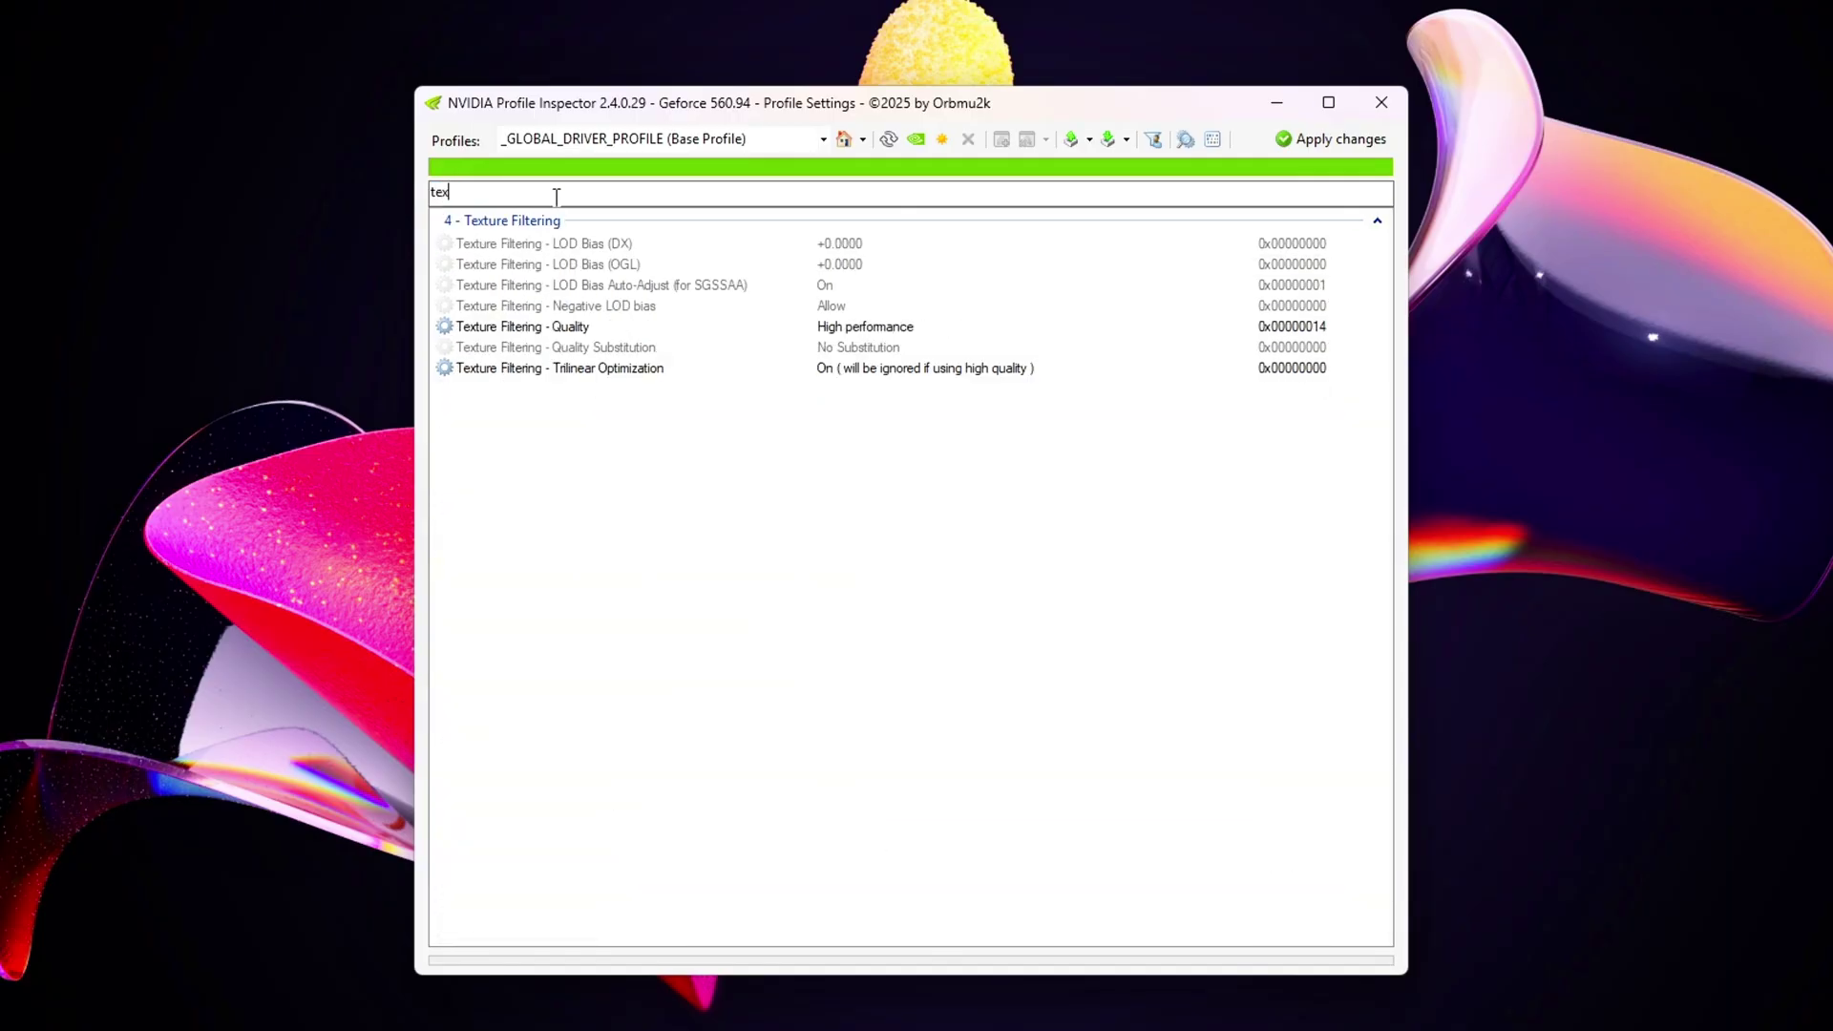
pyautogui.write('ture')
pyautogui.click(564, 328)
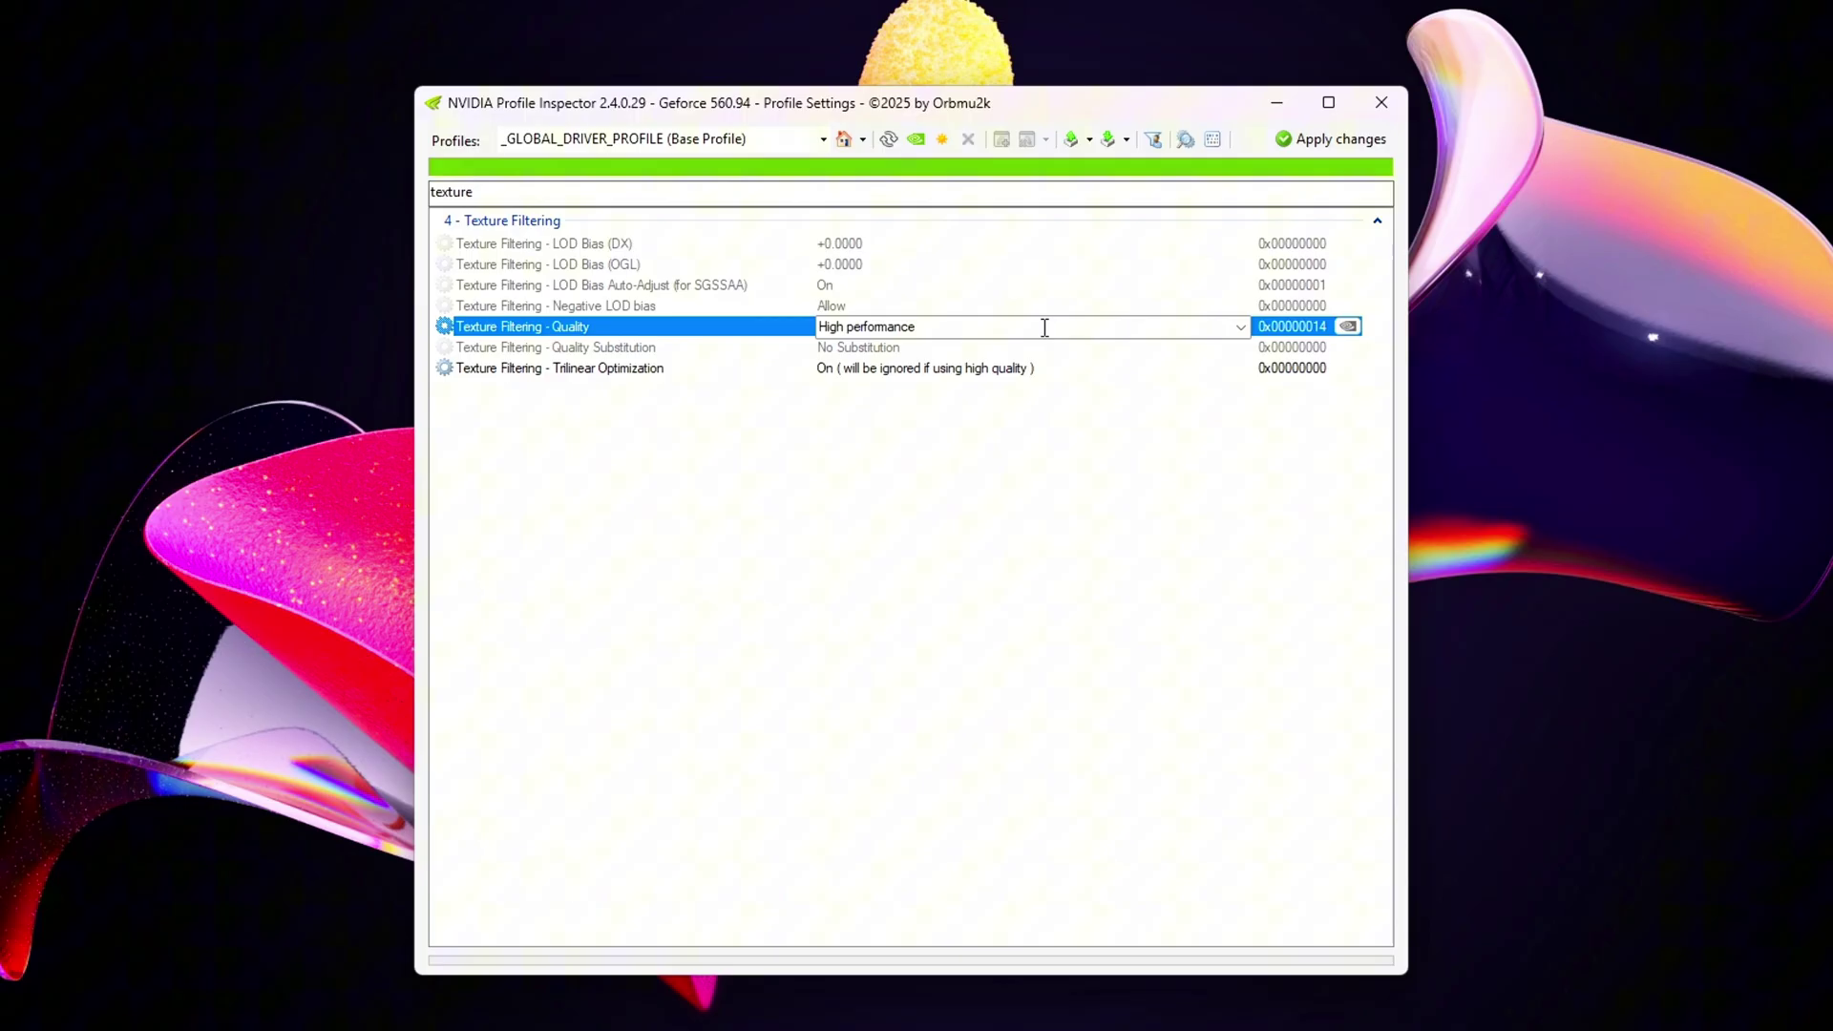
pyautogui.click(1240, 328)
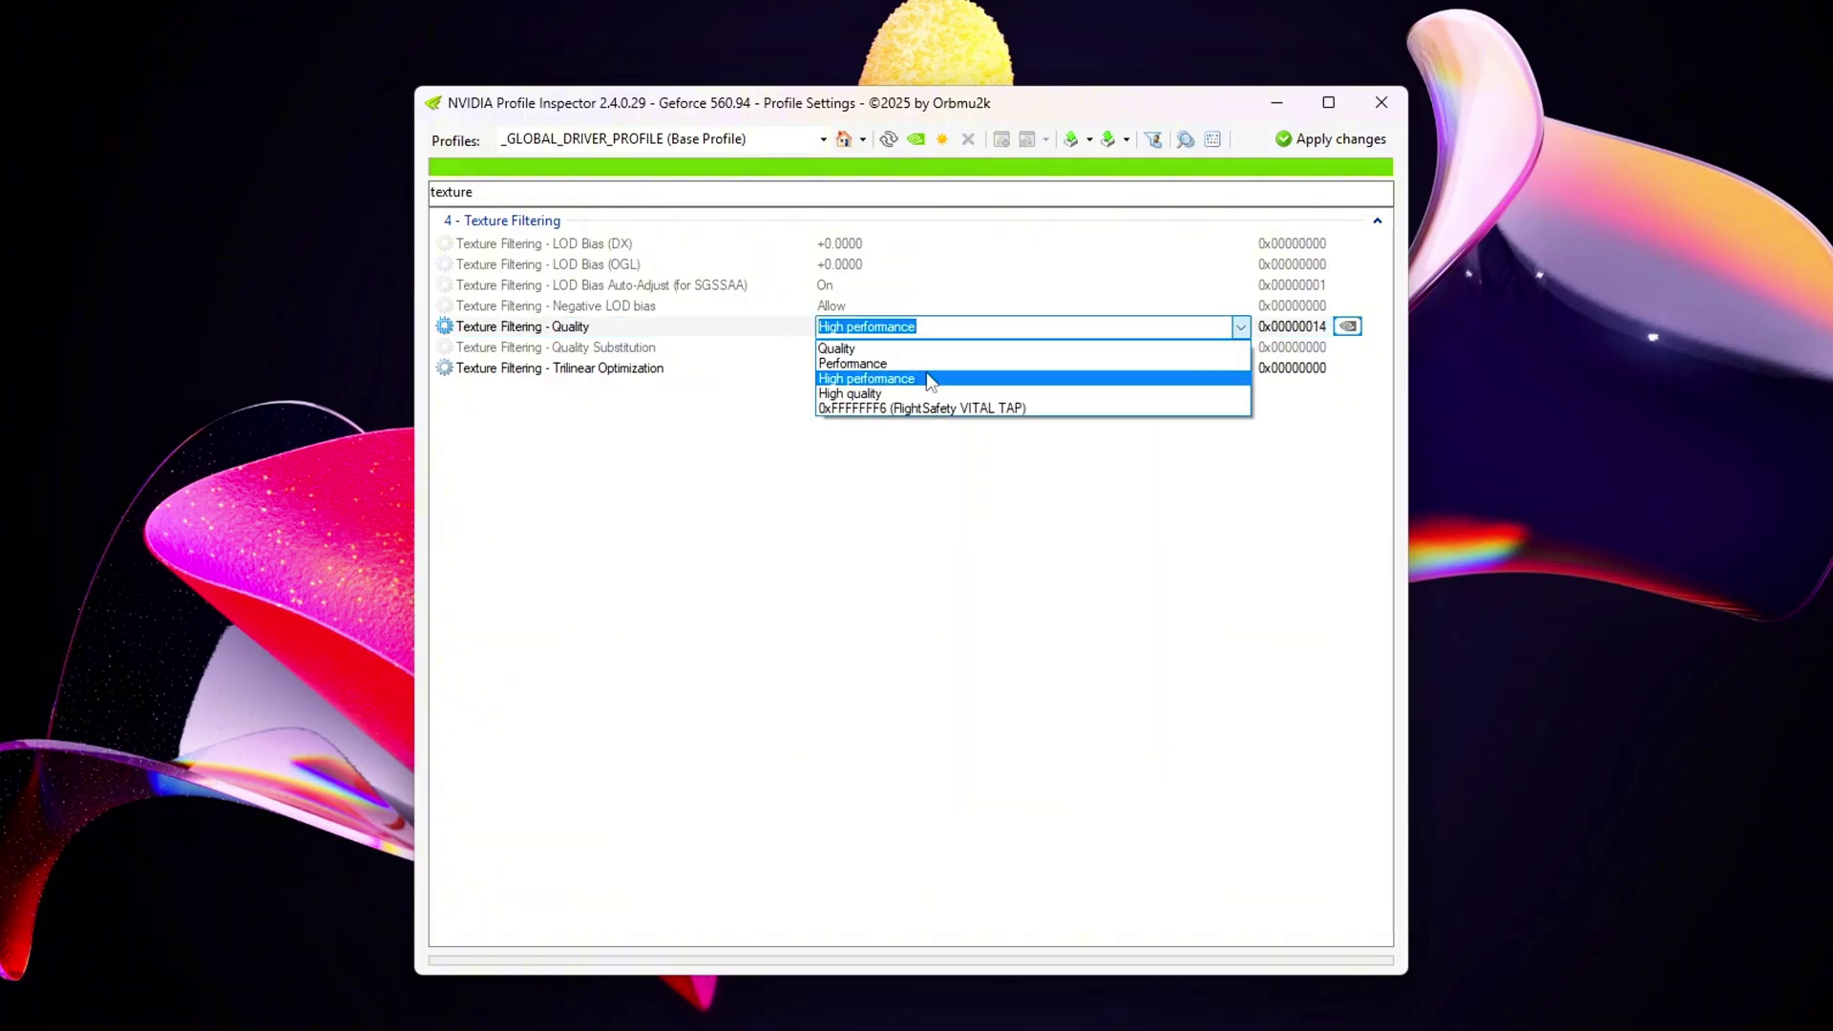
pyautogui.click(985, 378)
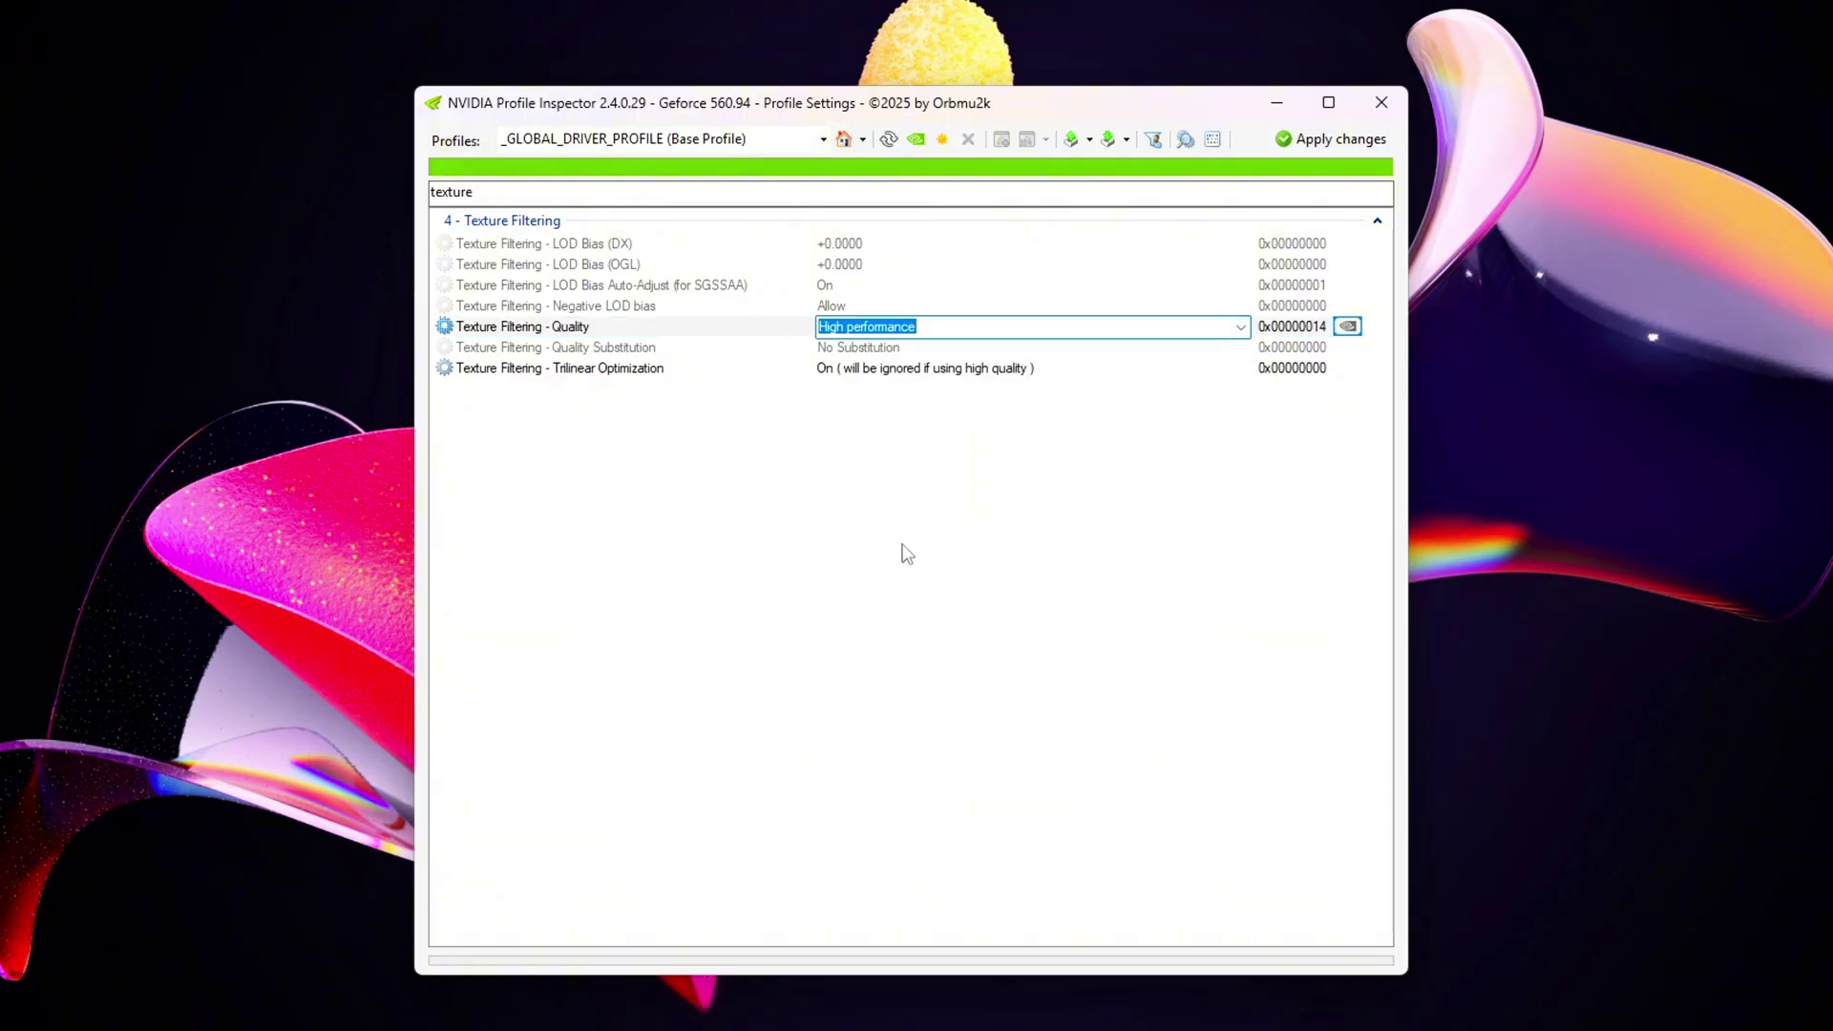
# - Search 'p2' and set CUDA - Force P2 State to Off
pyautogui.click(666, 190)
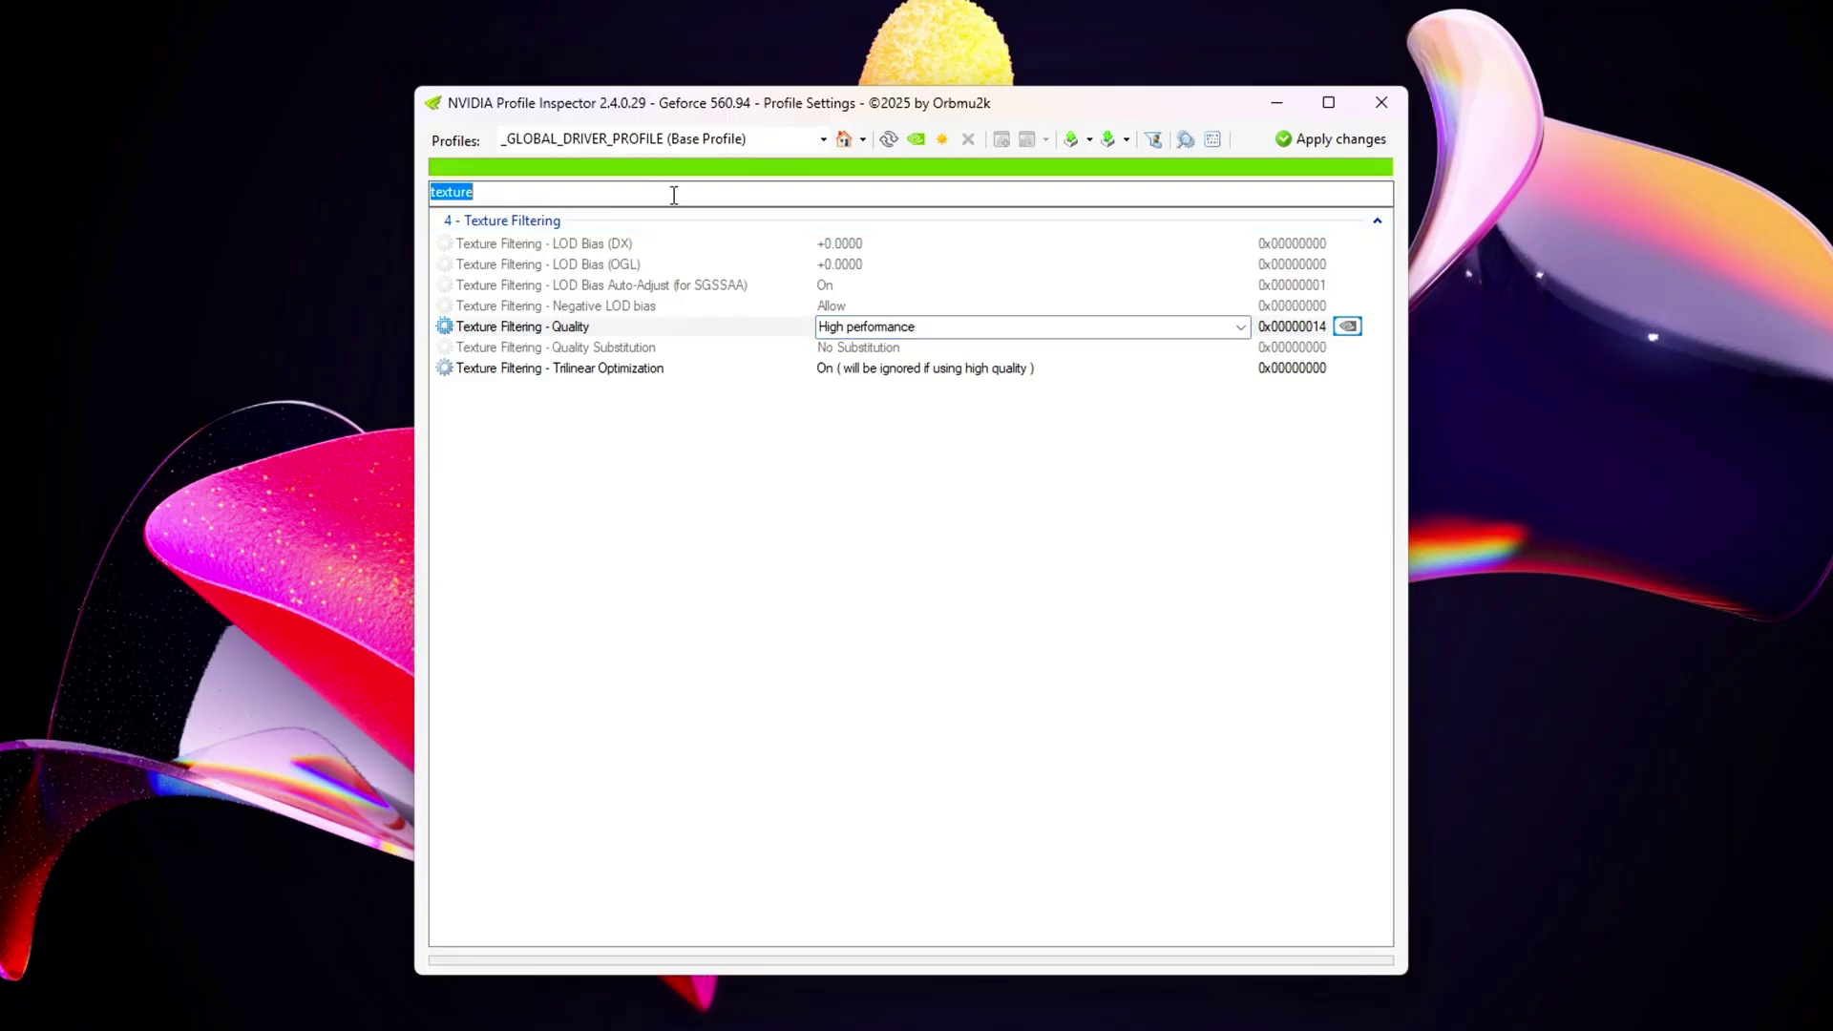
pyautogui.write('p2')
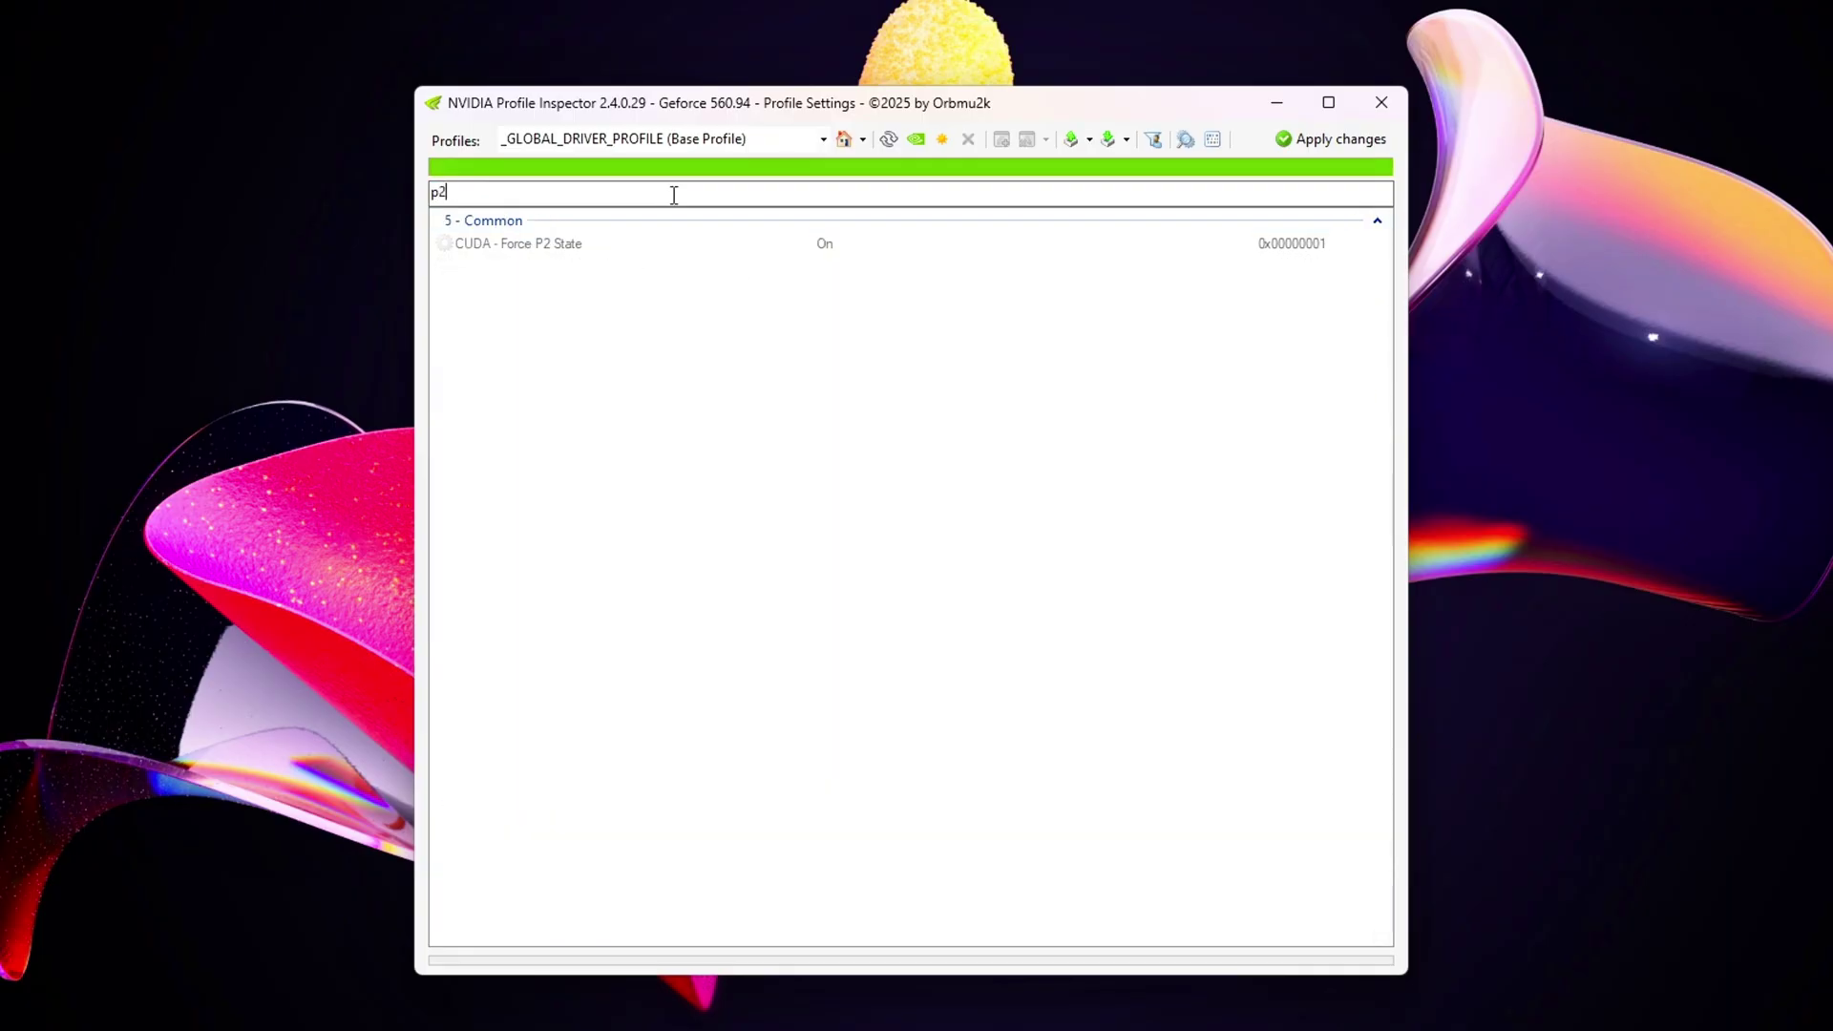
pyautogui.click(1242, 243)
pyautogui.click(1240, 243)
pyautogui.click(924, 279)
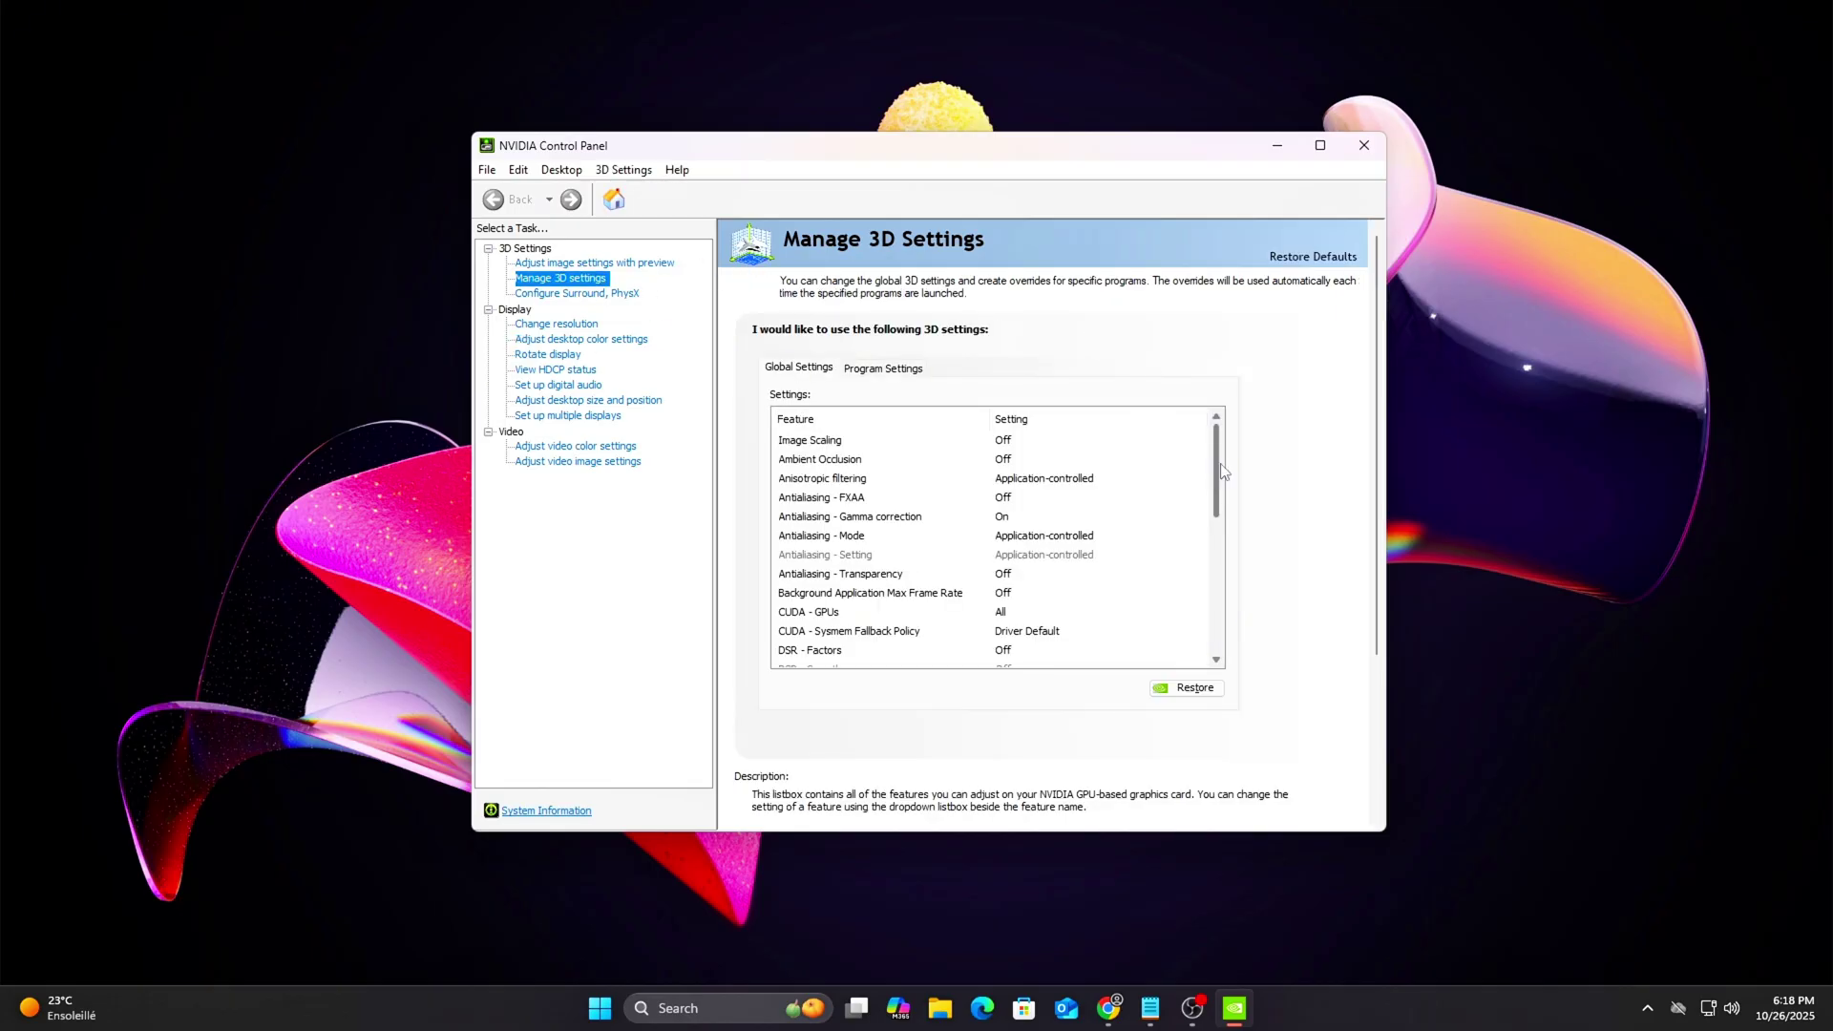
# - Keep Trilinear optimization On in the global 3D settings
pyautogui.scroll(-3, 1222, 468)
pyautogui.scroll(3, 1227, 475)
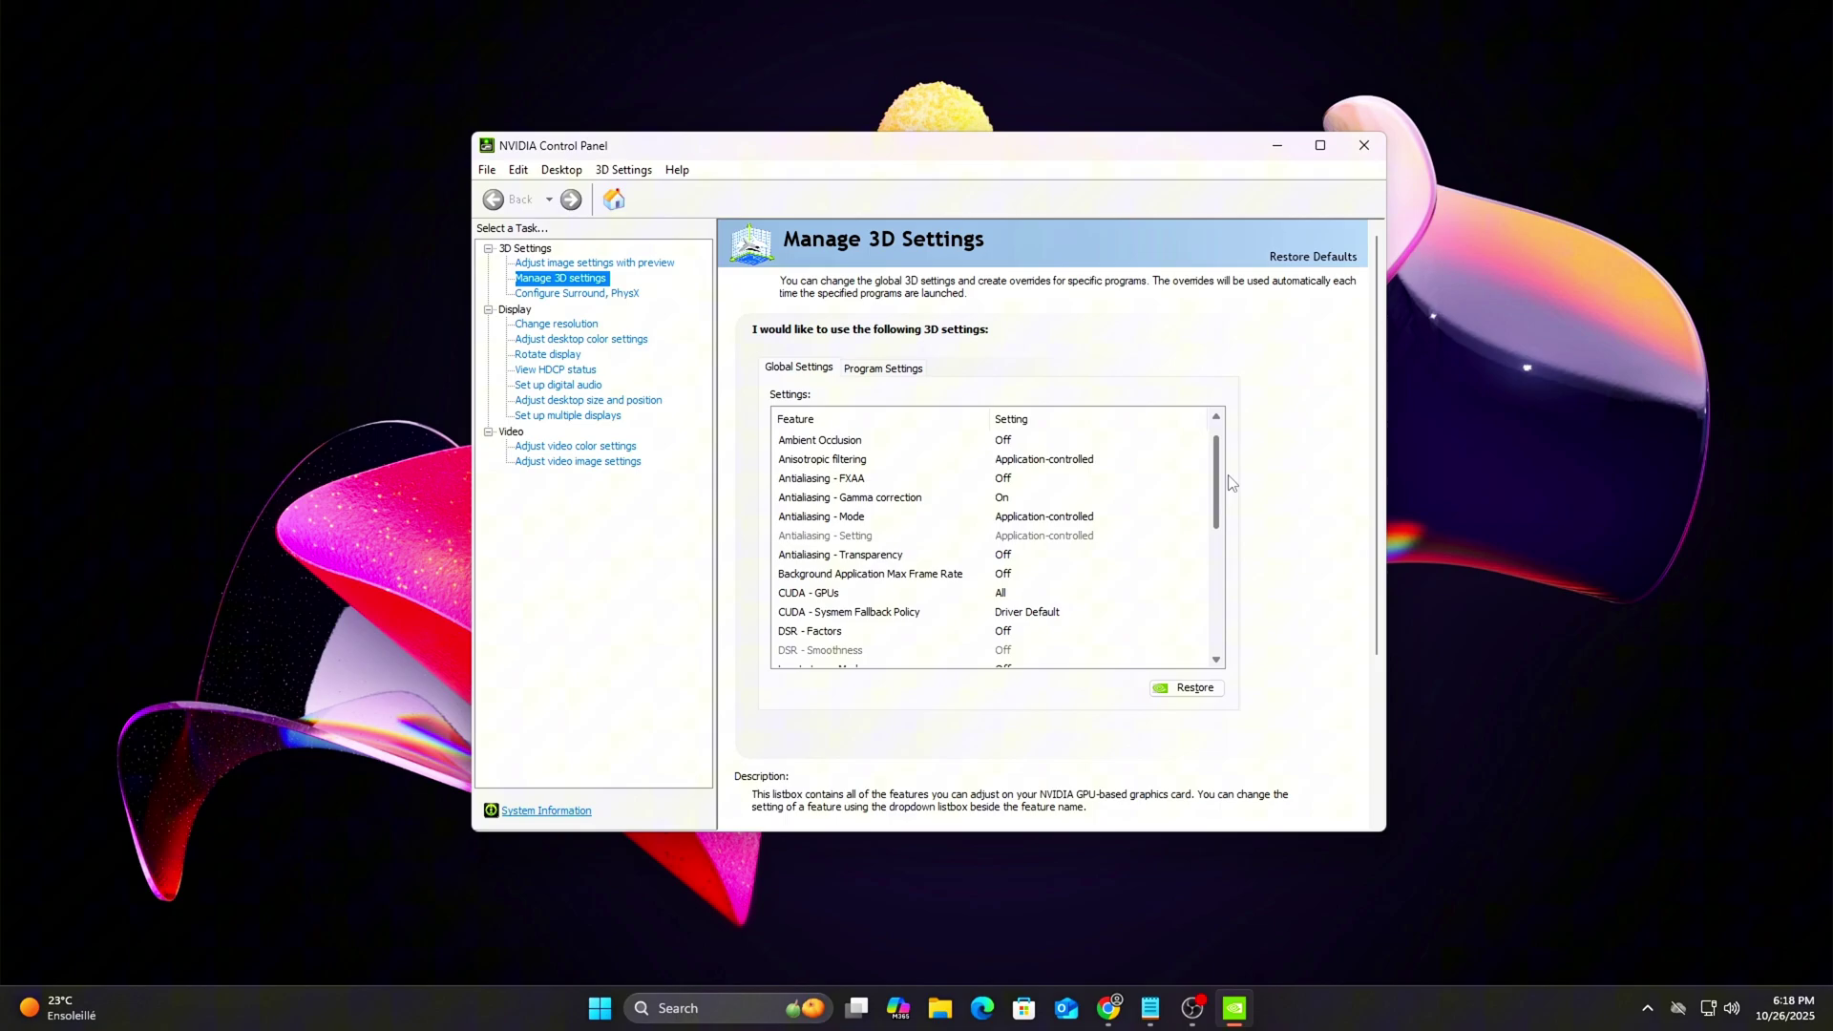
pyautogui.moveTo(1216, 482); pyautogui.dragTo(1217, 595)
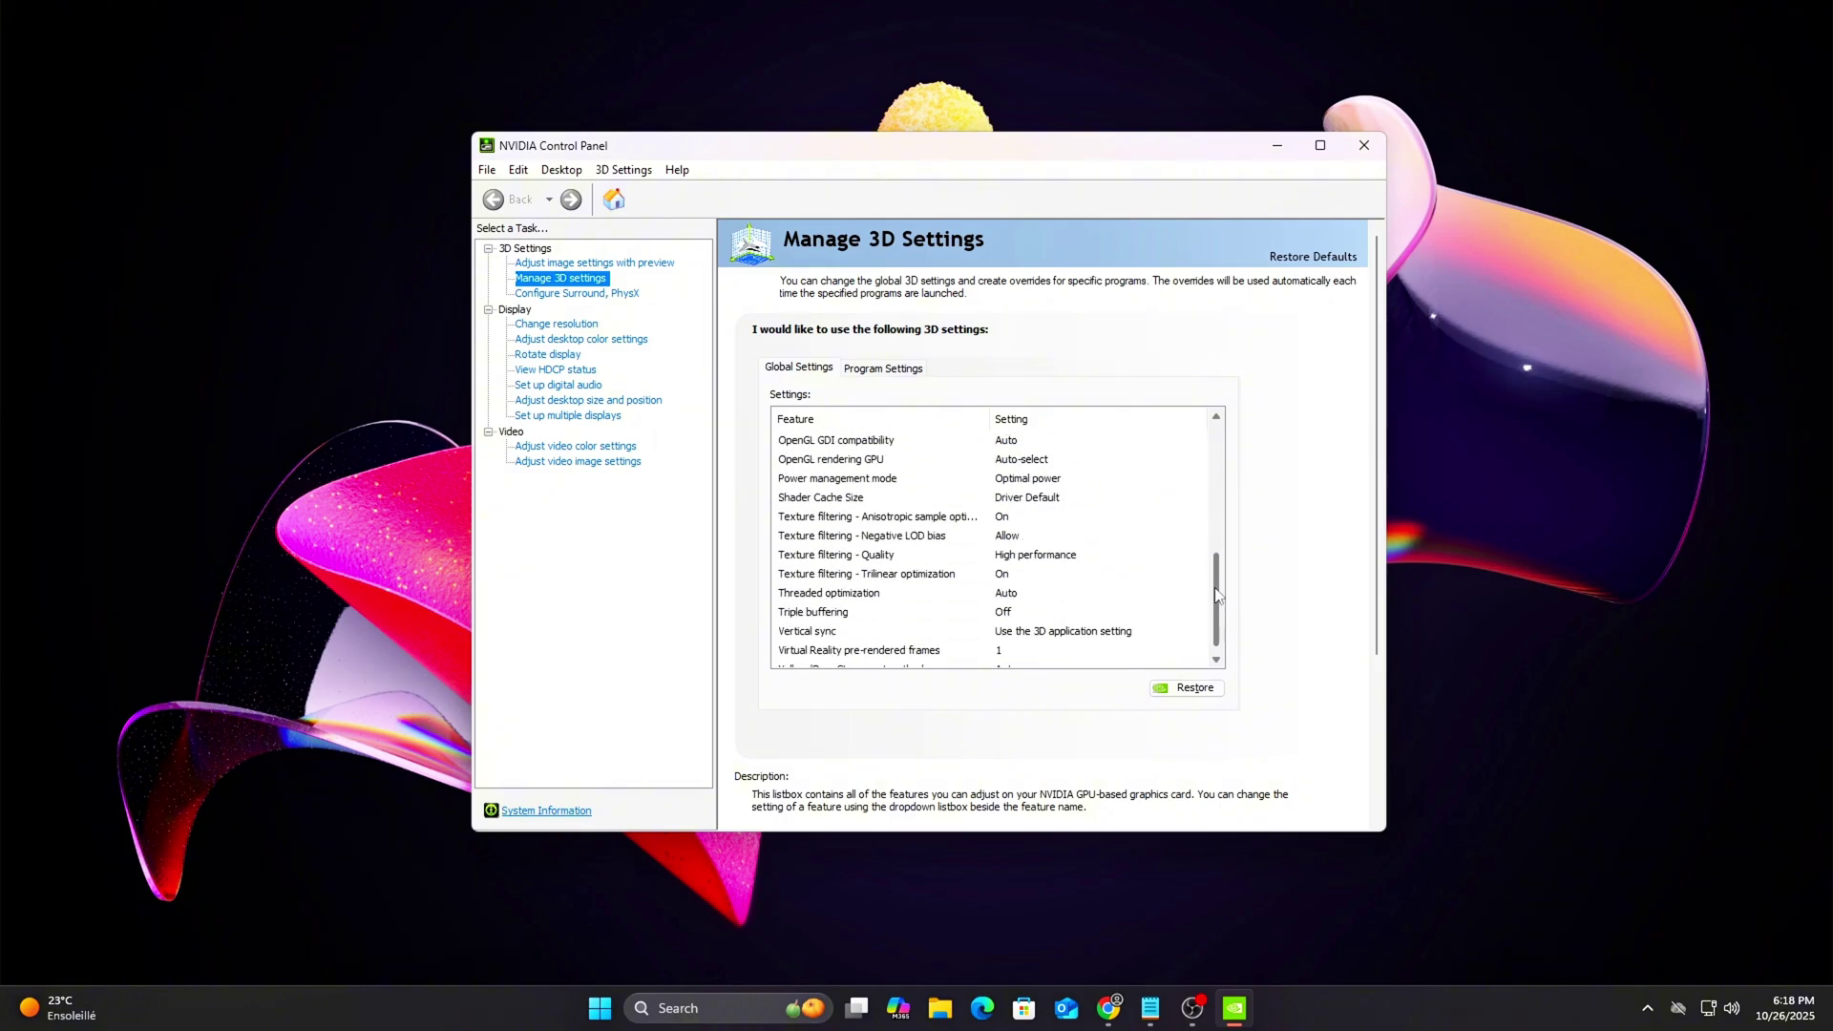
pyautogui.click(999, 573)
pyautogui.click(1043, 593)
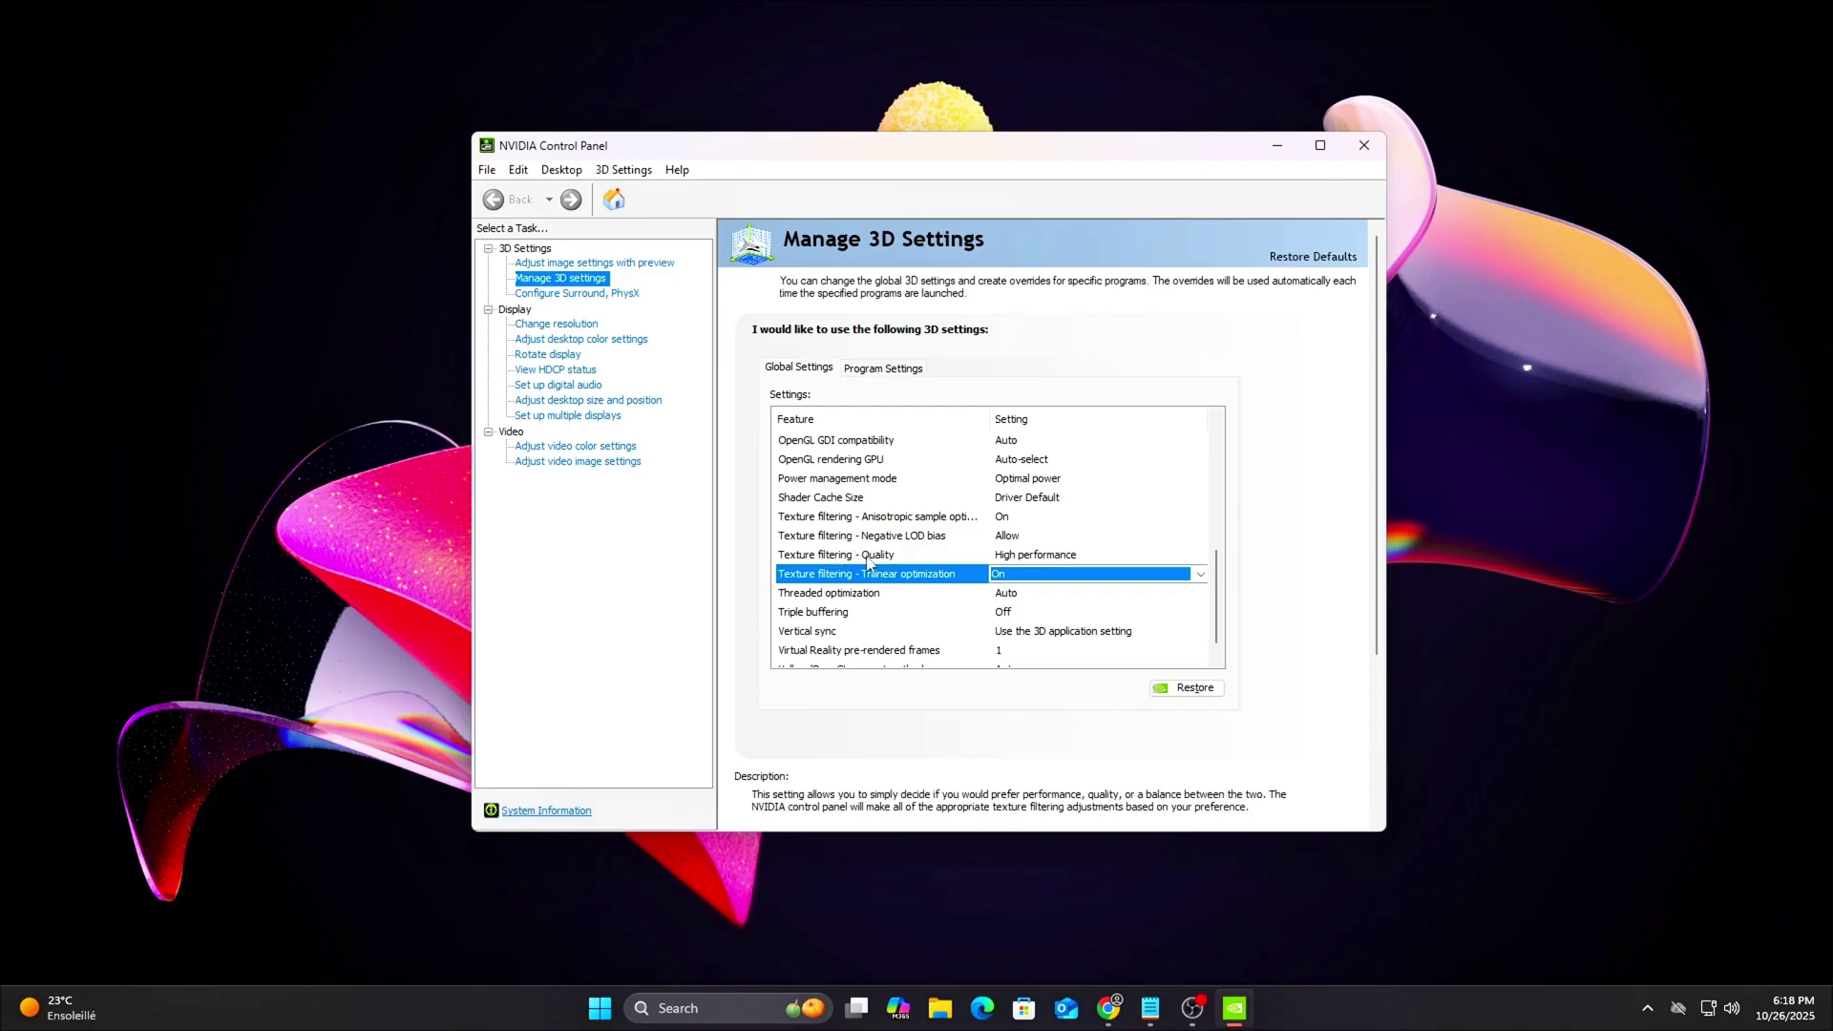
# - Check Threaded optimization and open the Vertical sync choices to turn it Off
pyautogui.click(889, 599)
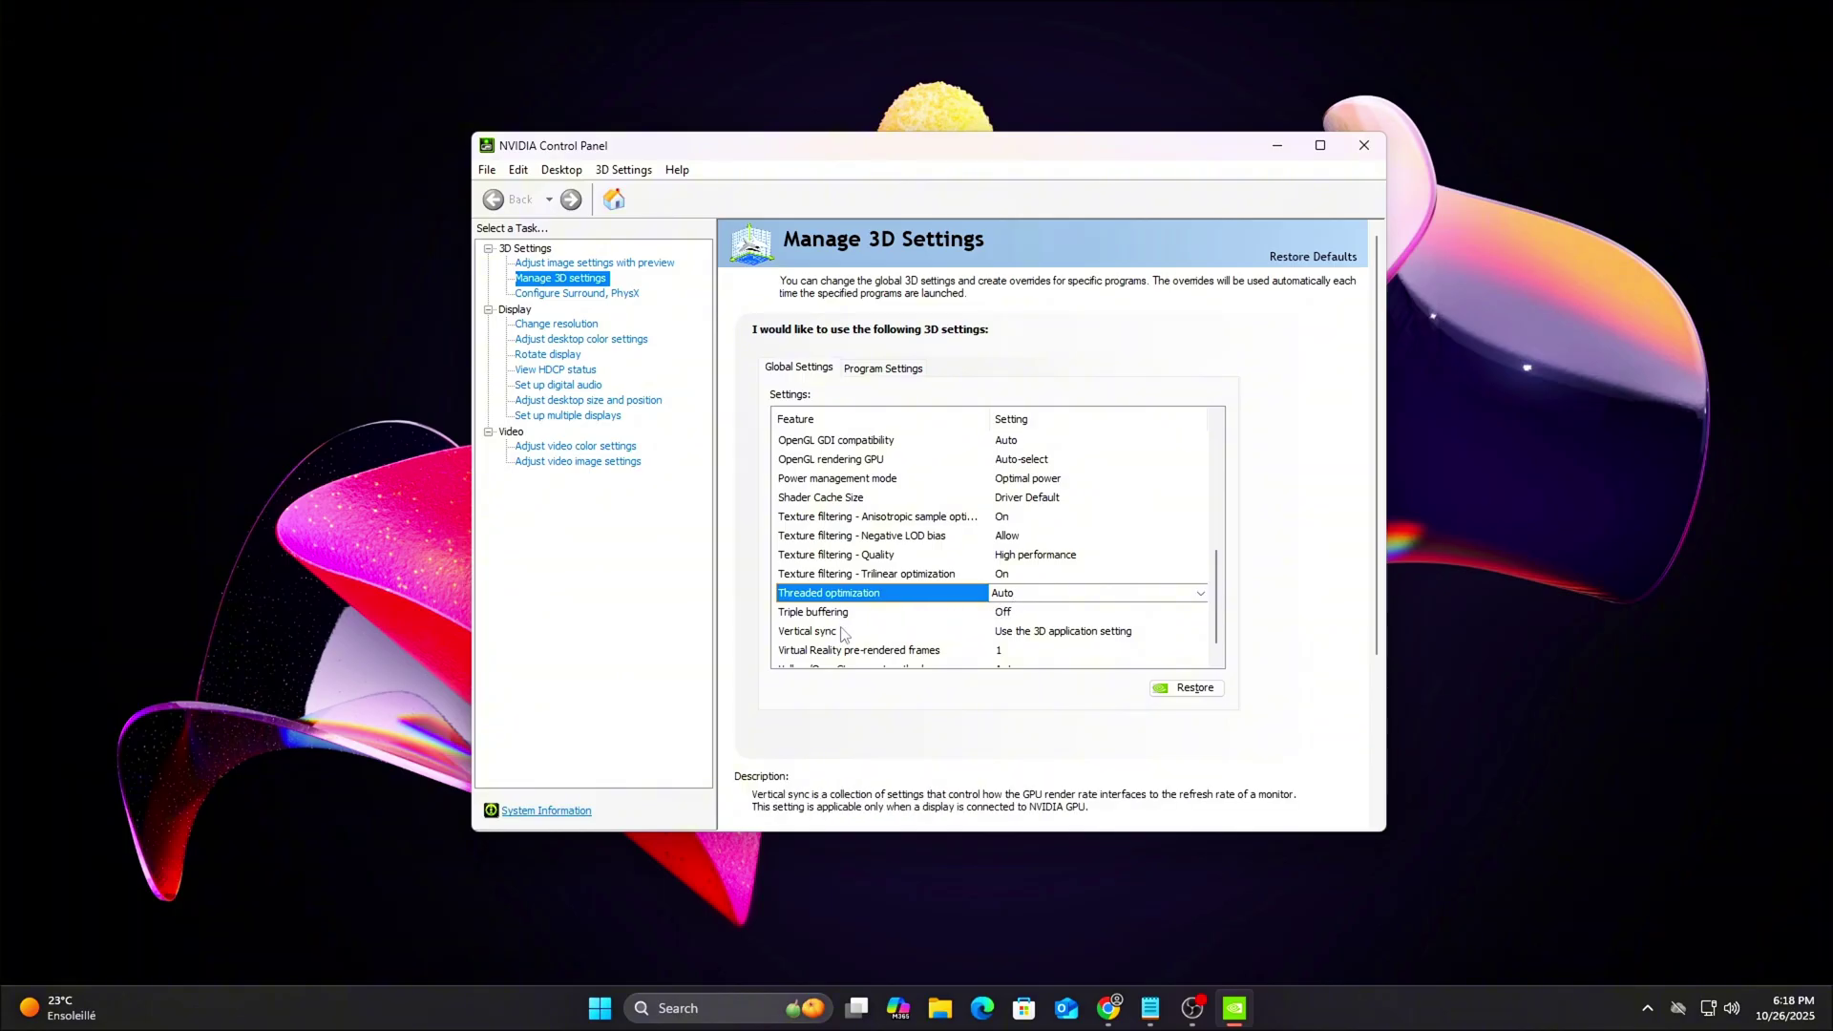
pyautogui.click(808, 632)
pyautogui.click(1113, 633)
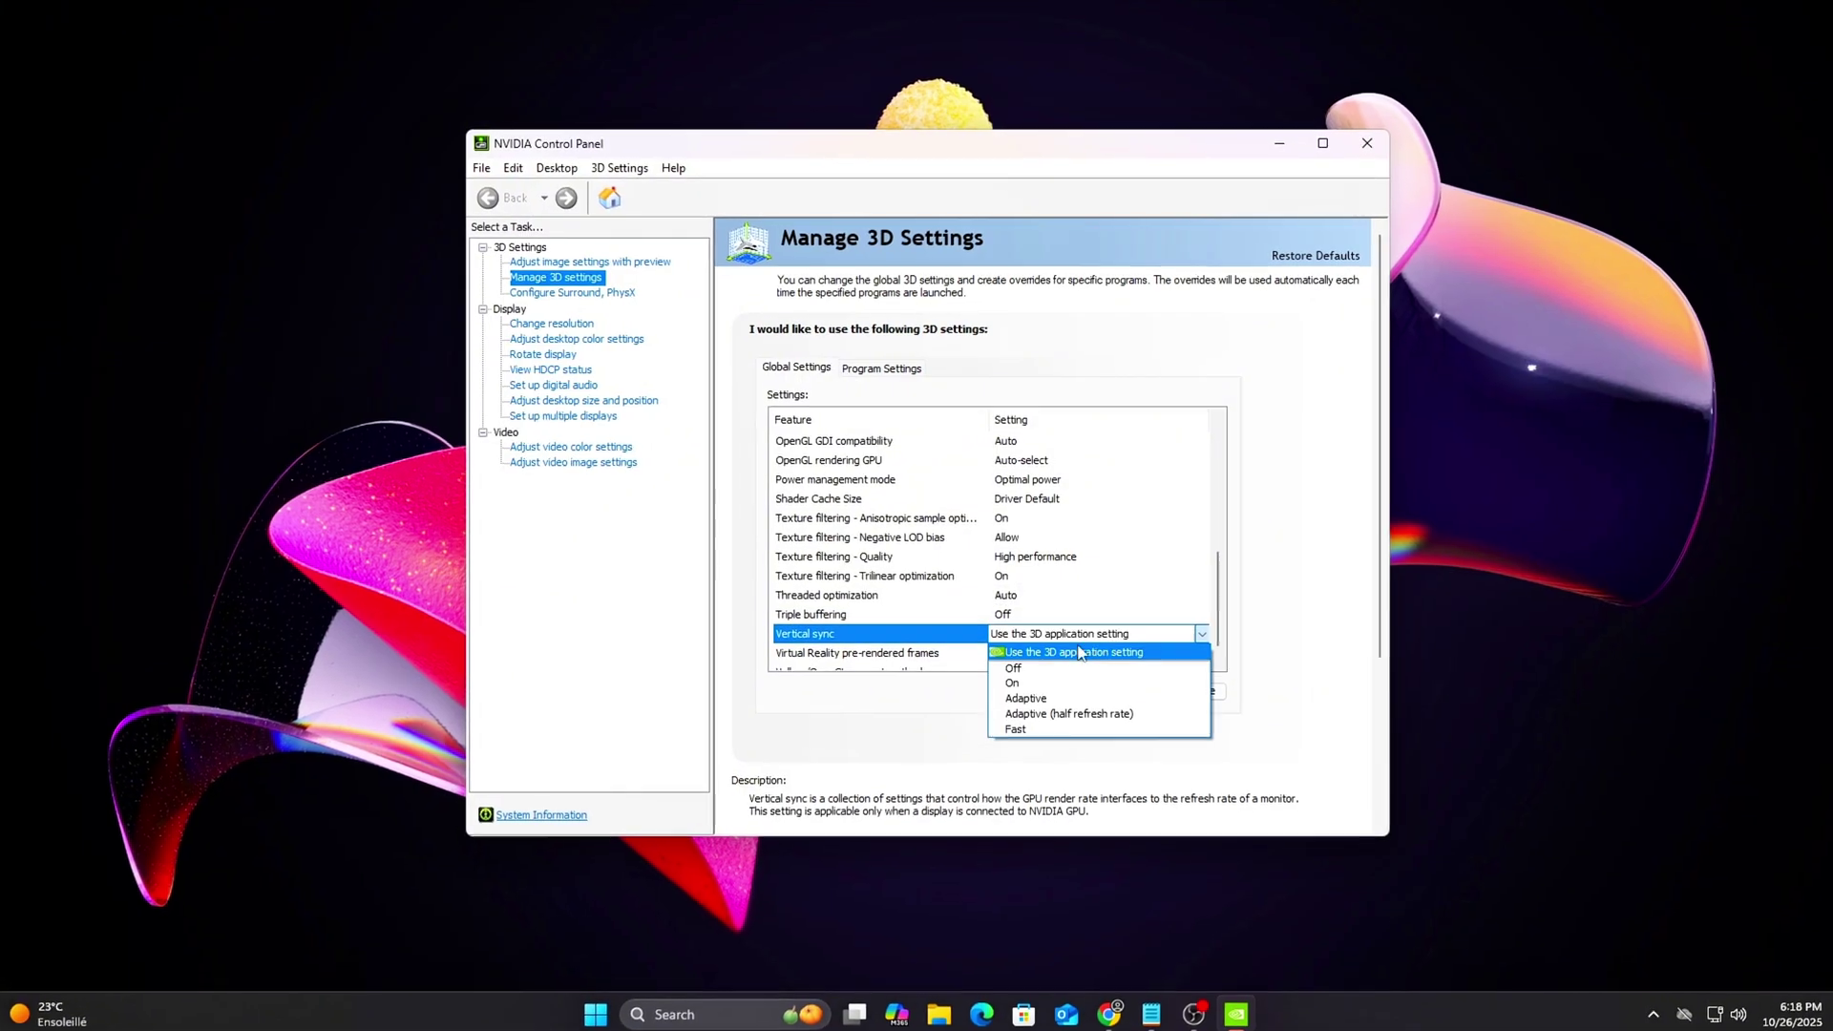
pyautogui.scroll(10, 1031, 661)
pyautogui.scroll(-10, 1031, 673)
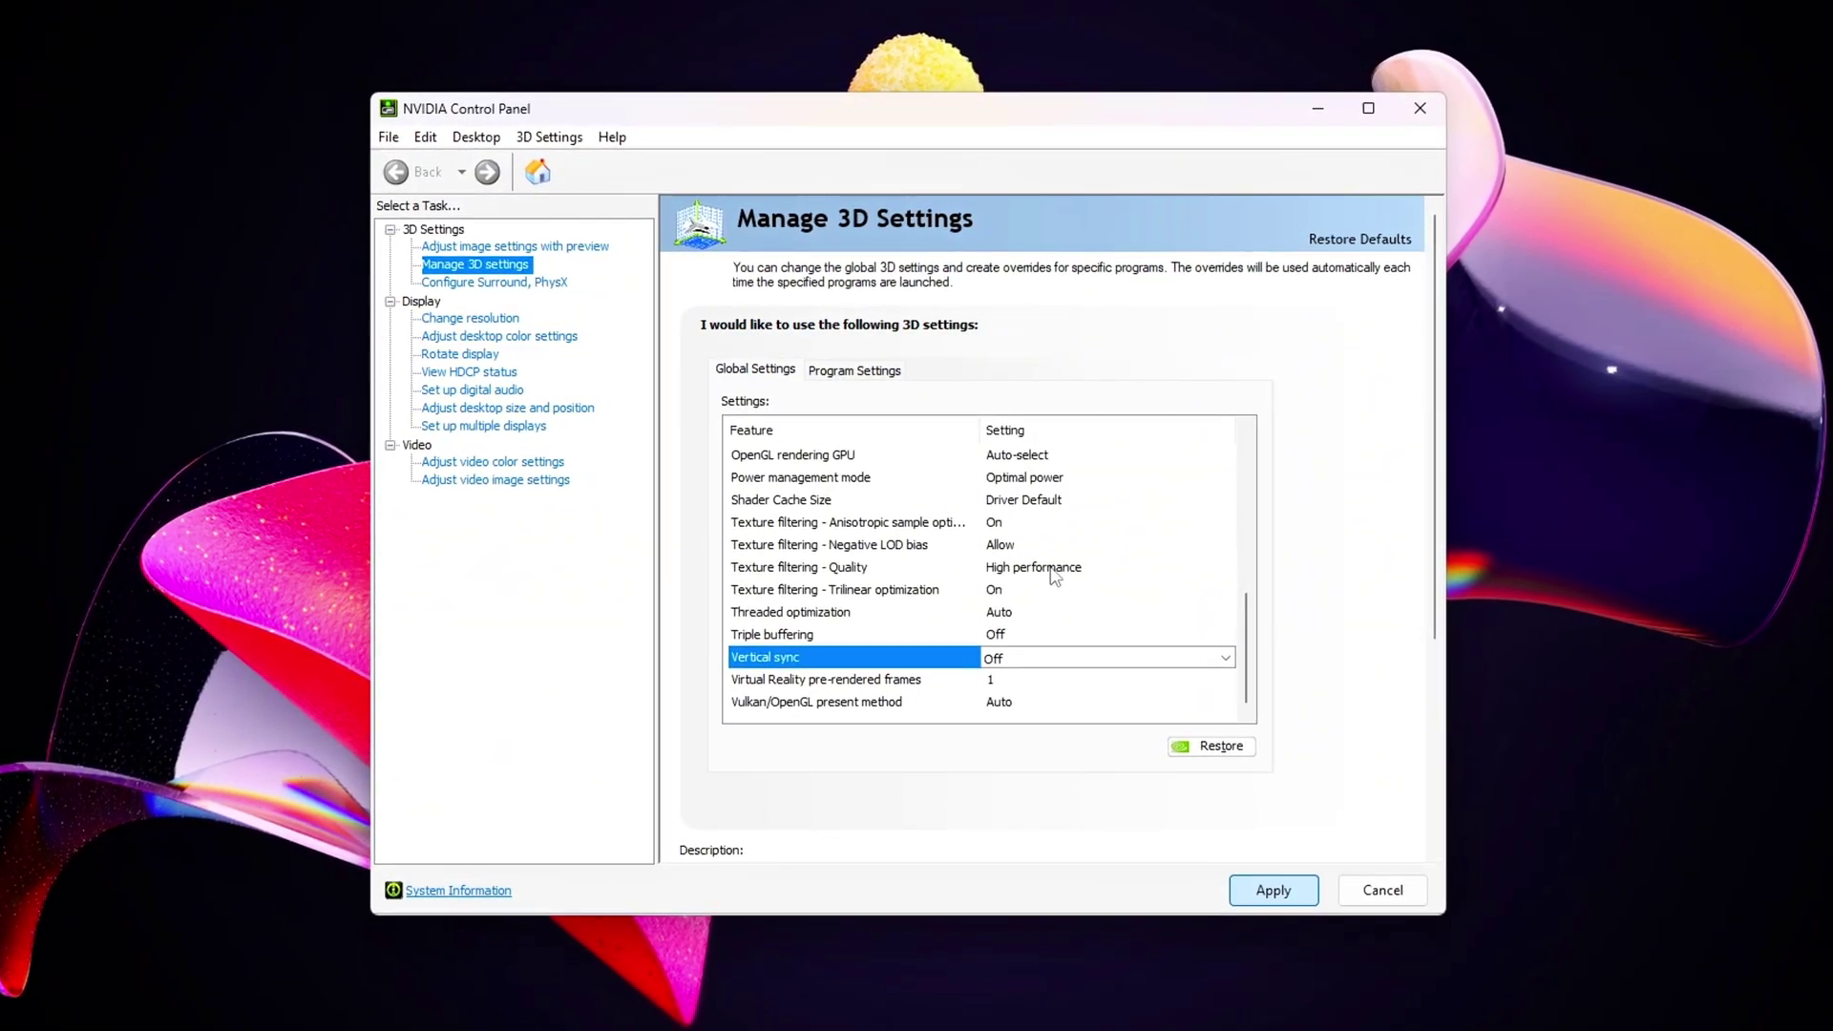
pyautogui.scroll(10, 1051, 576)
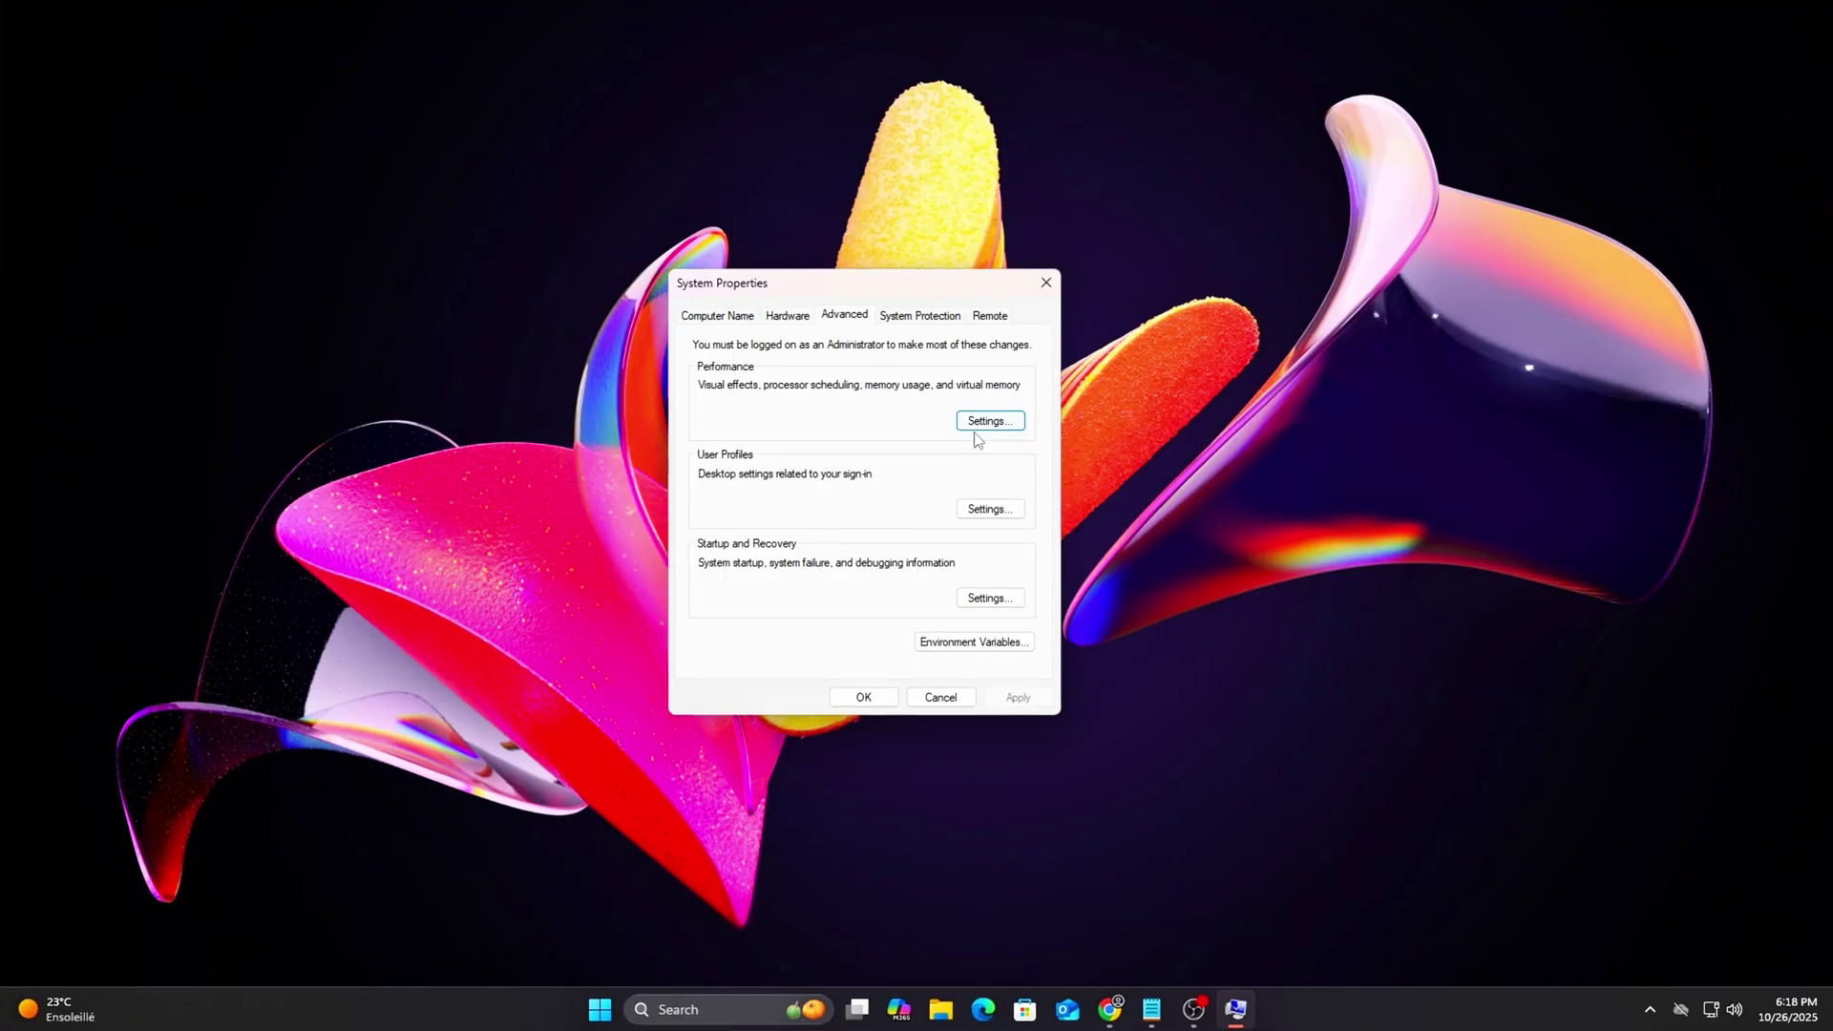
# - Open the Virtual Memory dialog from Performance Options' Advanced tab
pyautogui.click(1005, 424)
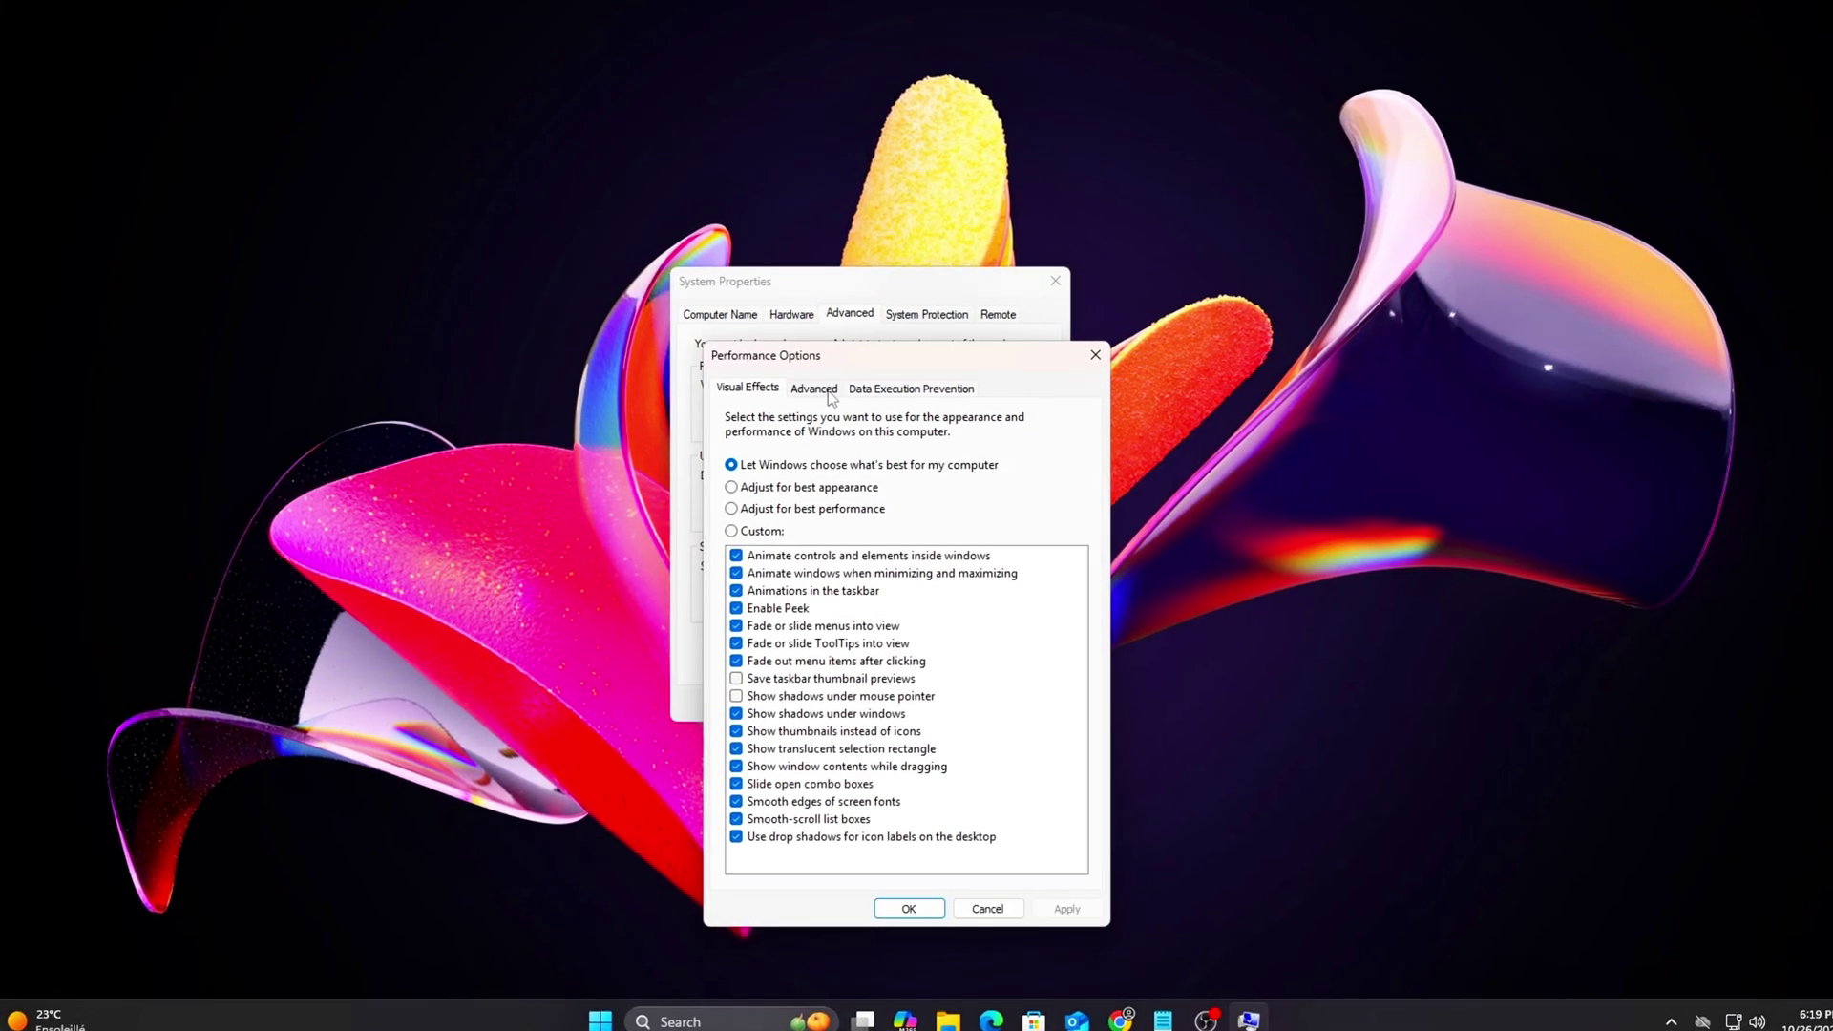
pyautogui.click(813, 388)
pyautogui.moveTo(886, 355); pyautogui.dragTo(809, 198)
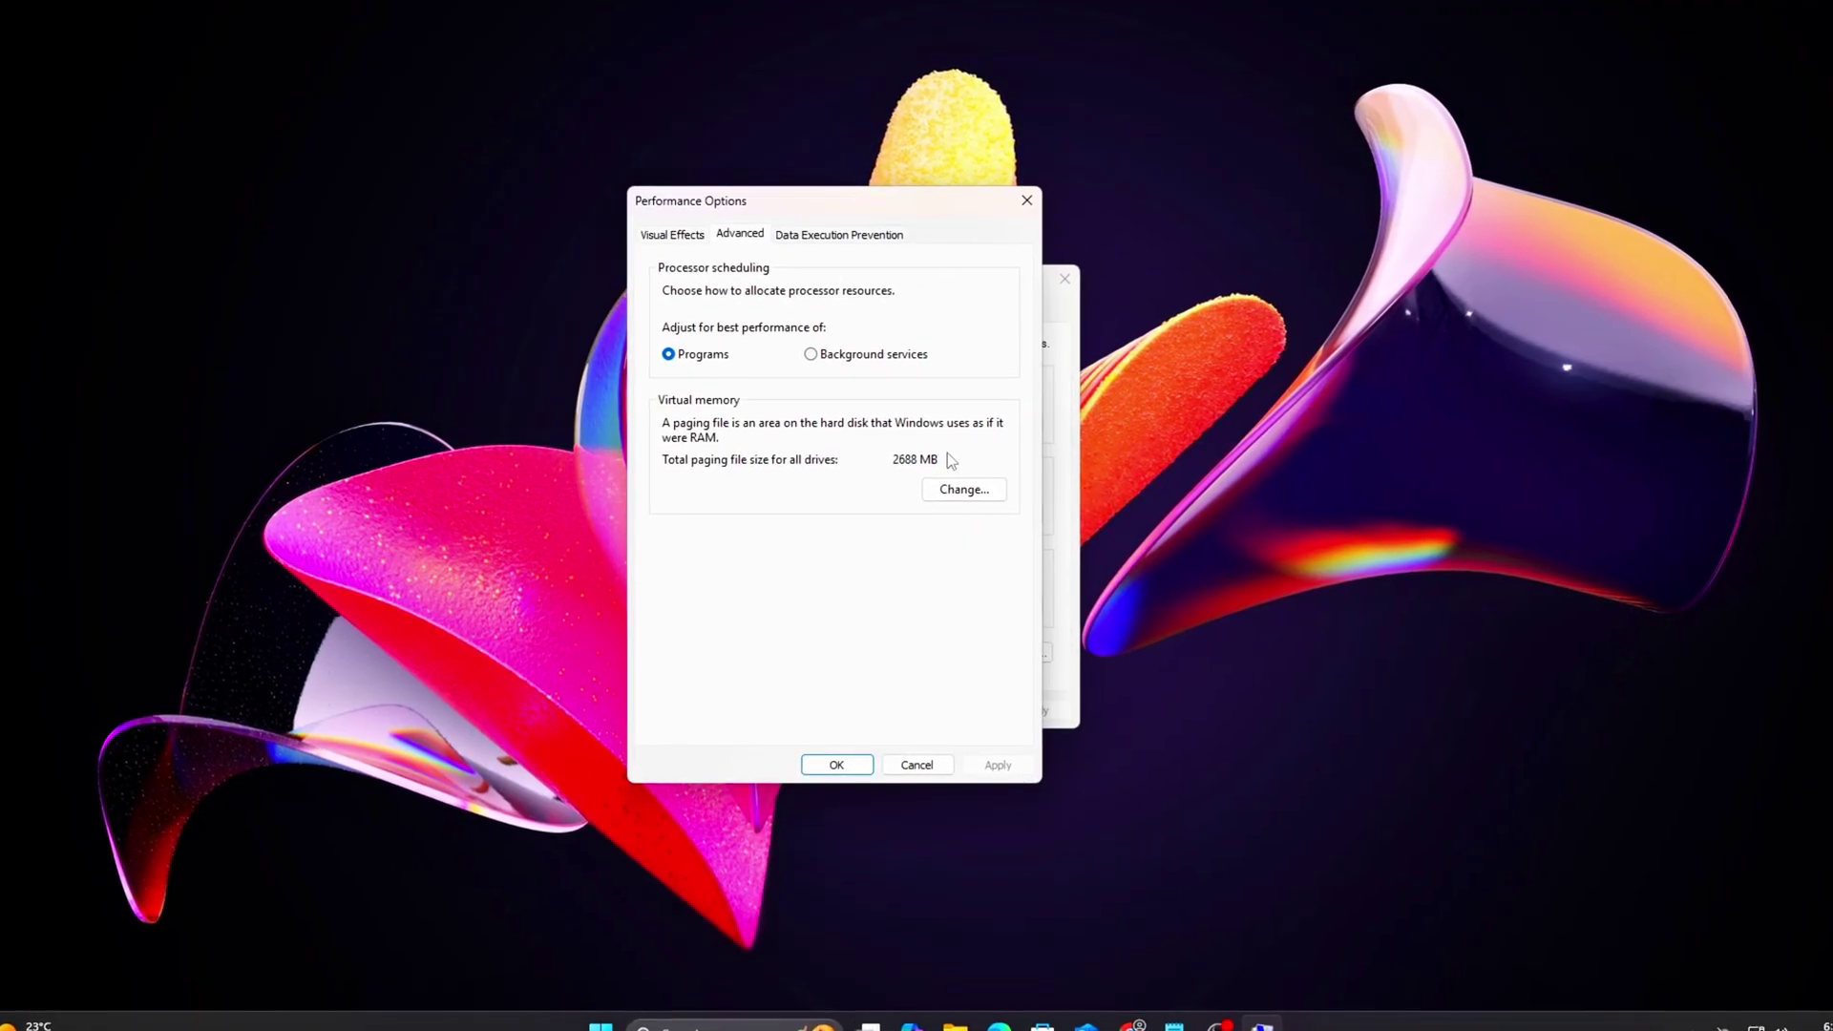
pyautogui.click(964, 489)
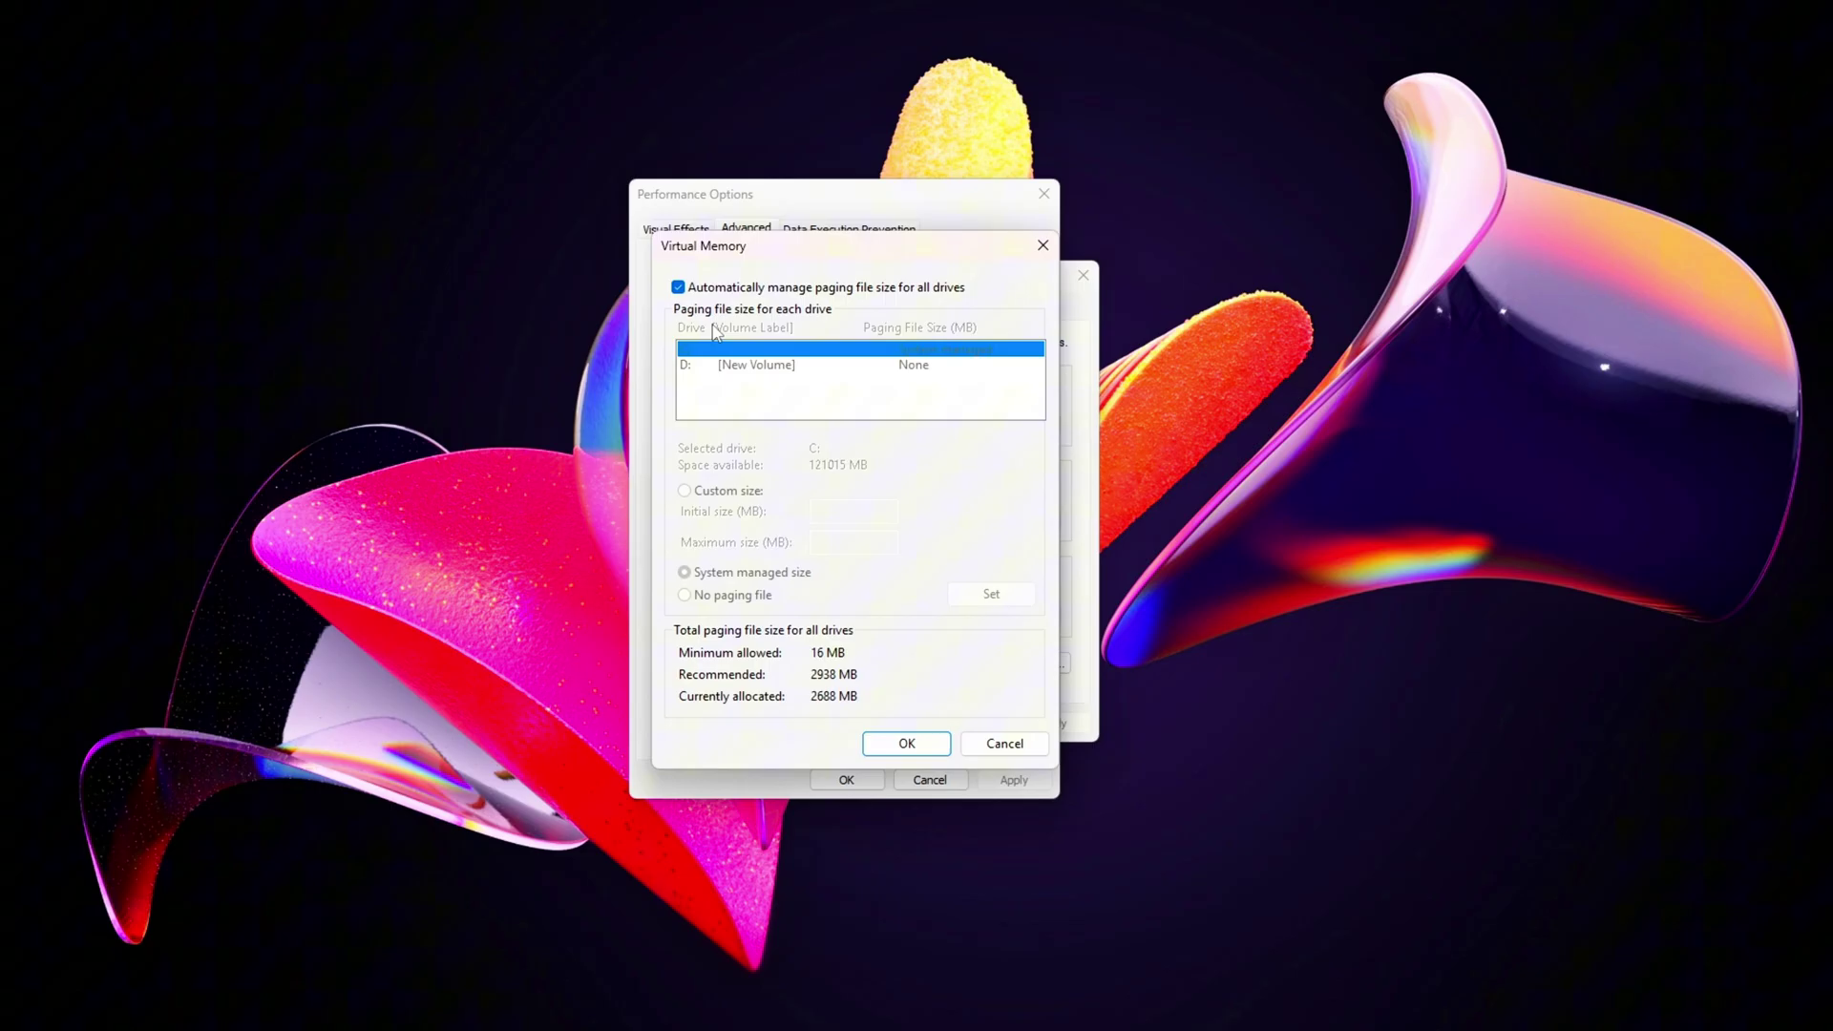
# - Uncheck automatic paging management, choose Custom size for C:, and fill the initial and maximum sizes
pyautogui.click(678, 288)
pyautogui.click(750, 492)
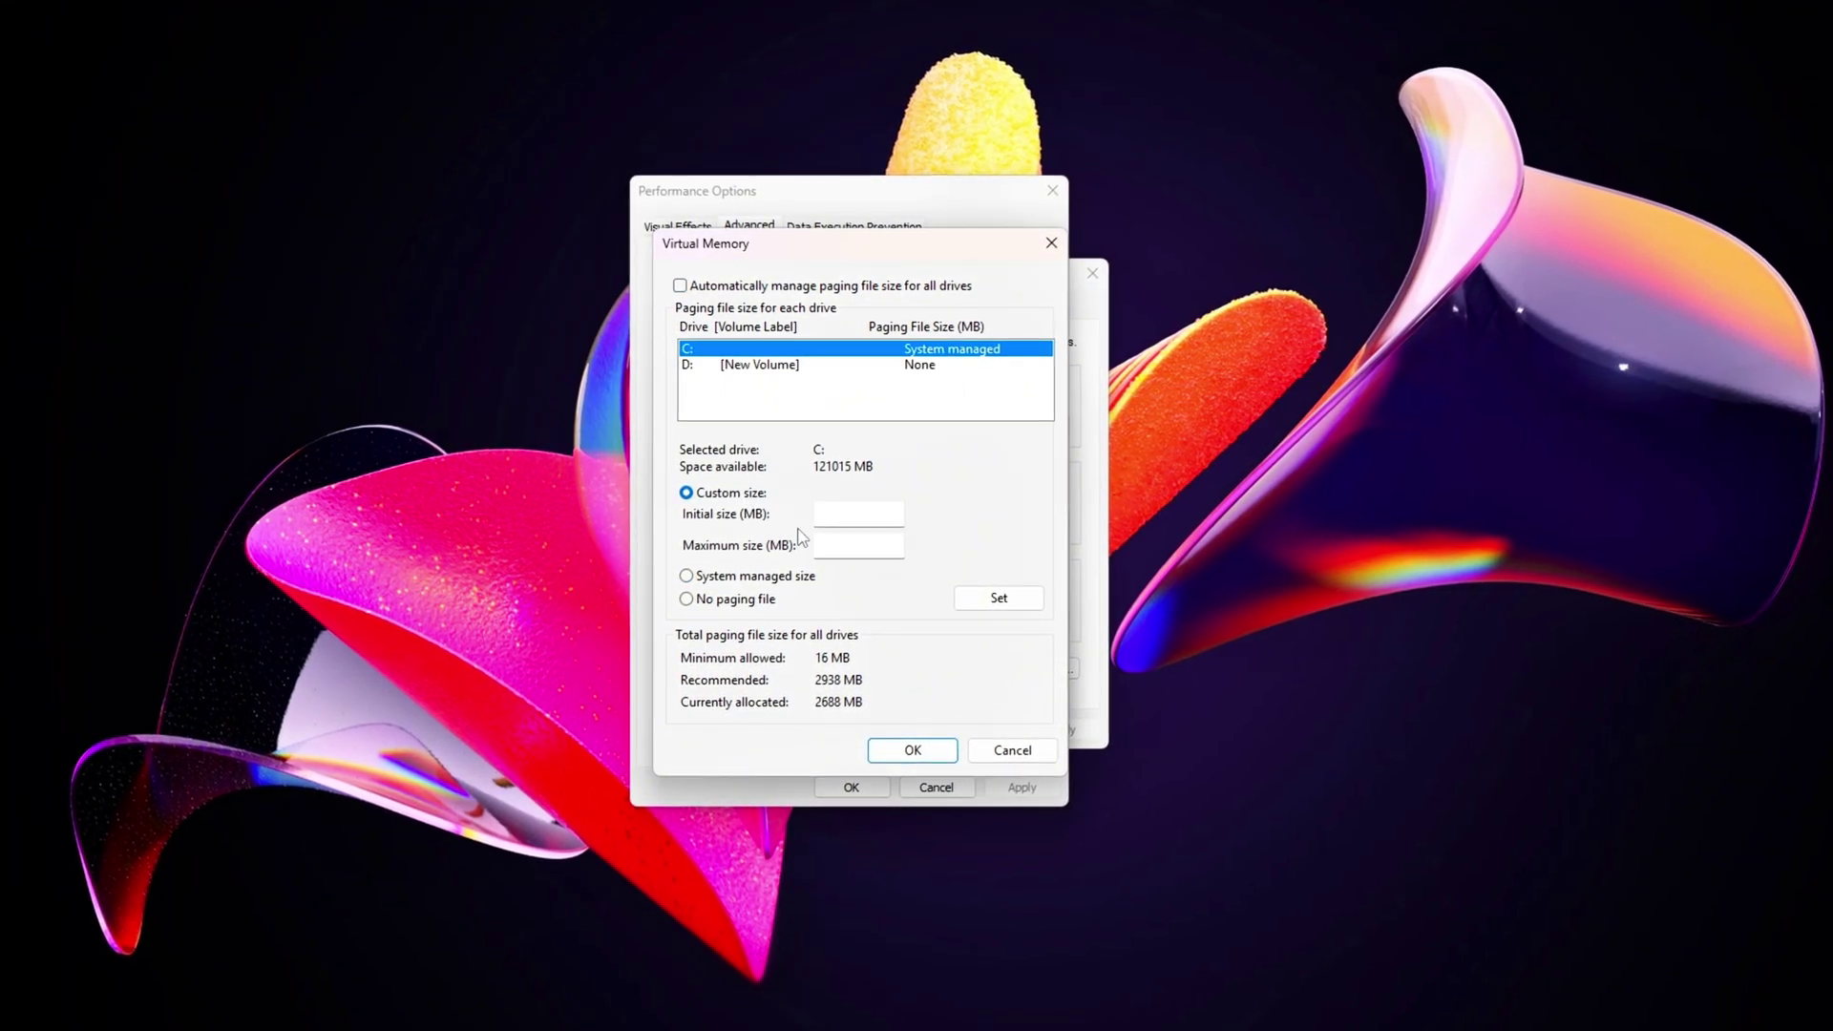
pyautogui.click(884, 516)
pyautogui.click(908, 554)
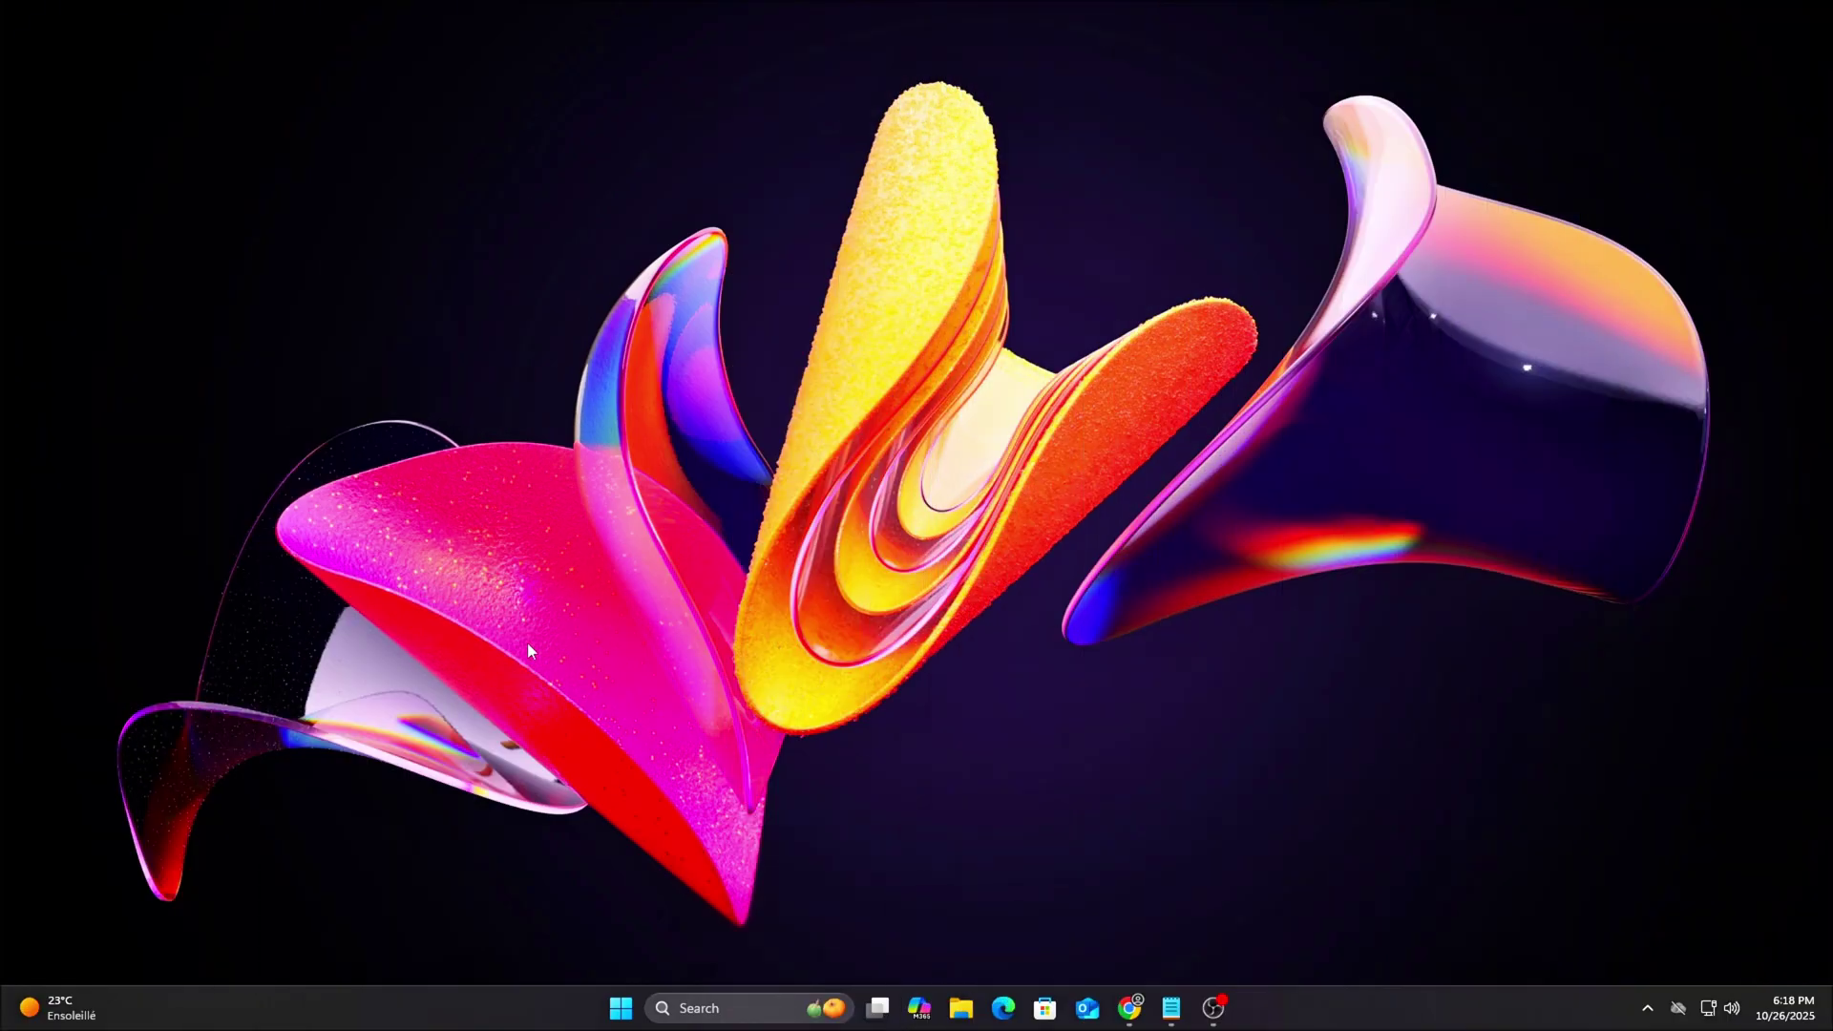
# - Run sysdm.cpl to open System Properties and centre its window
pyautogui.moveTo(318, 778); pyautogui.dragTo(926, 414)
pyautogui.write('sysdm.cpl')
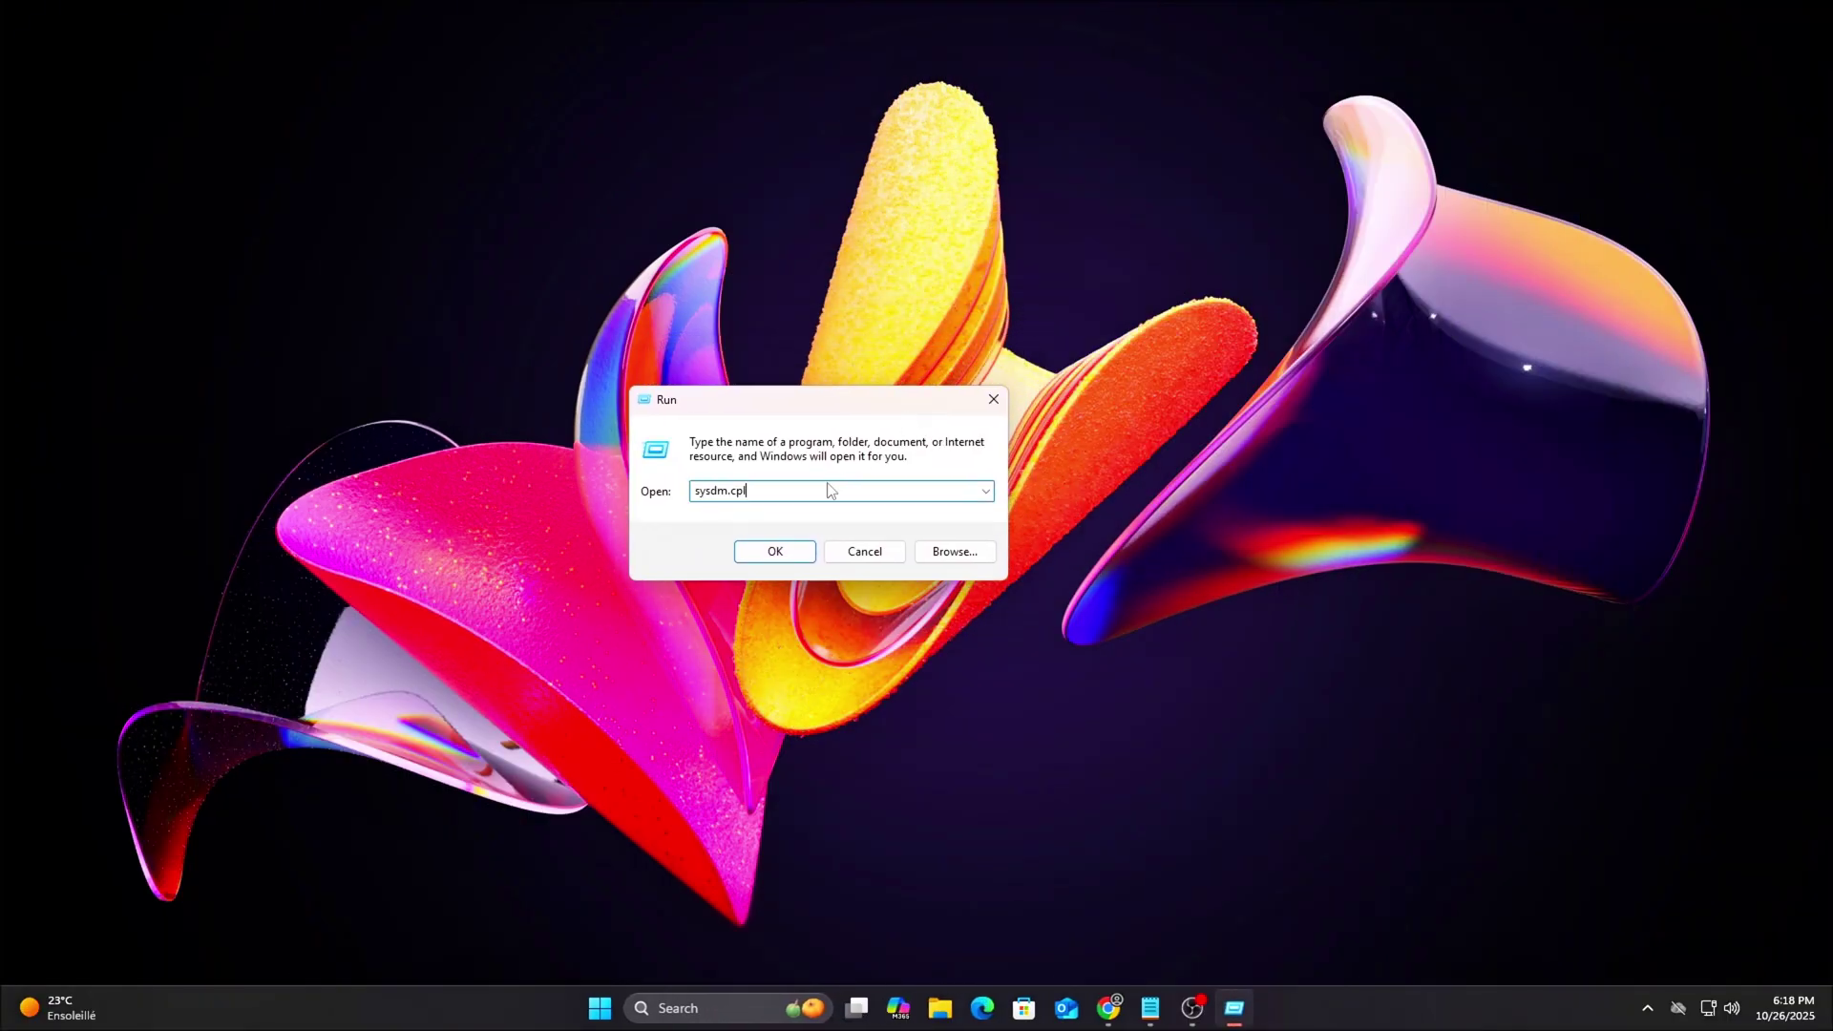
pyautogui.press('Return')
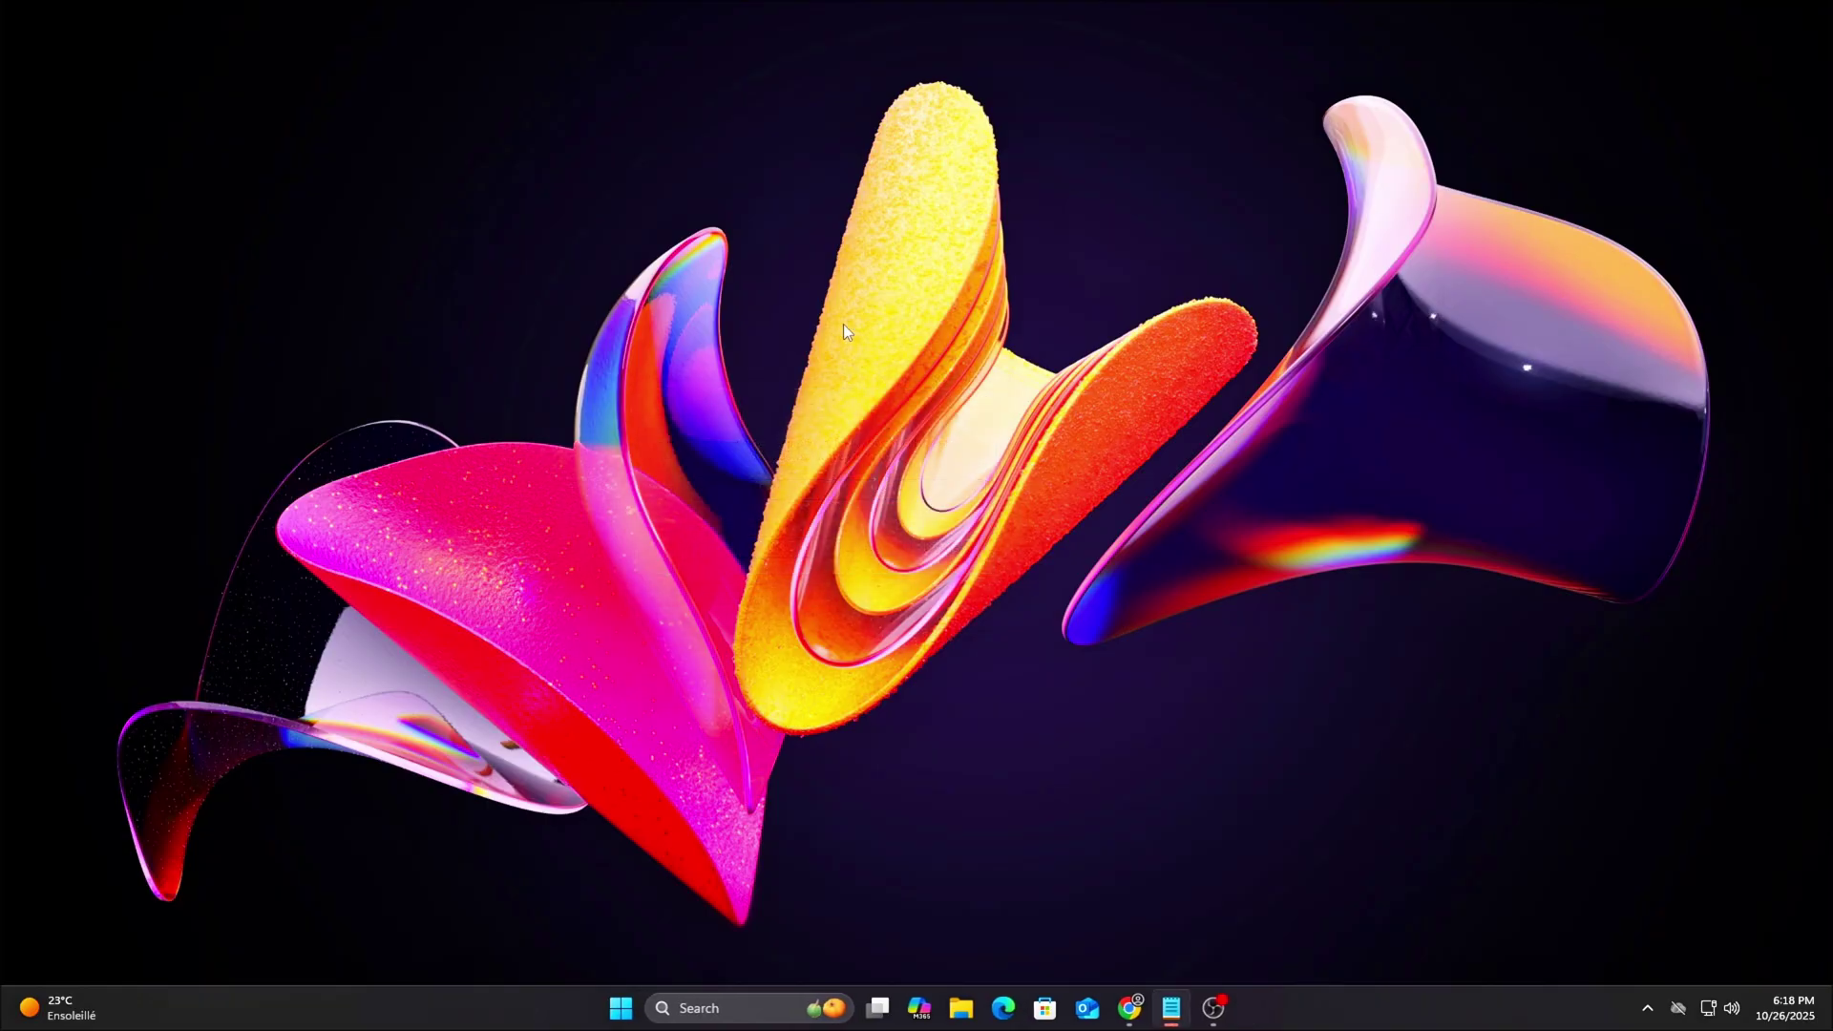
pyautogui.moveTo(327, 69); pyautogui.dragTo(938, 285)
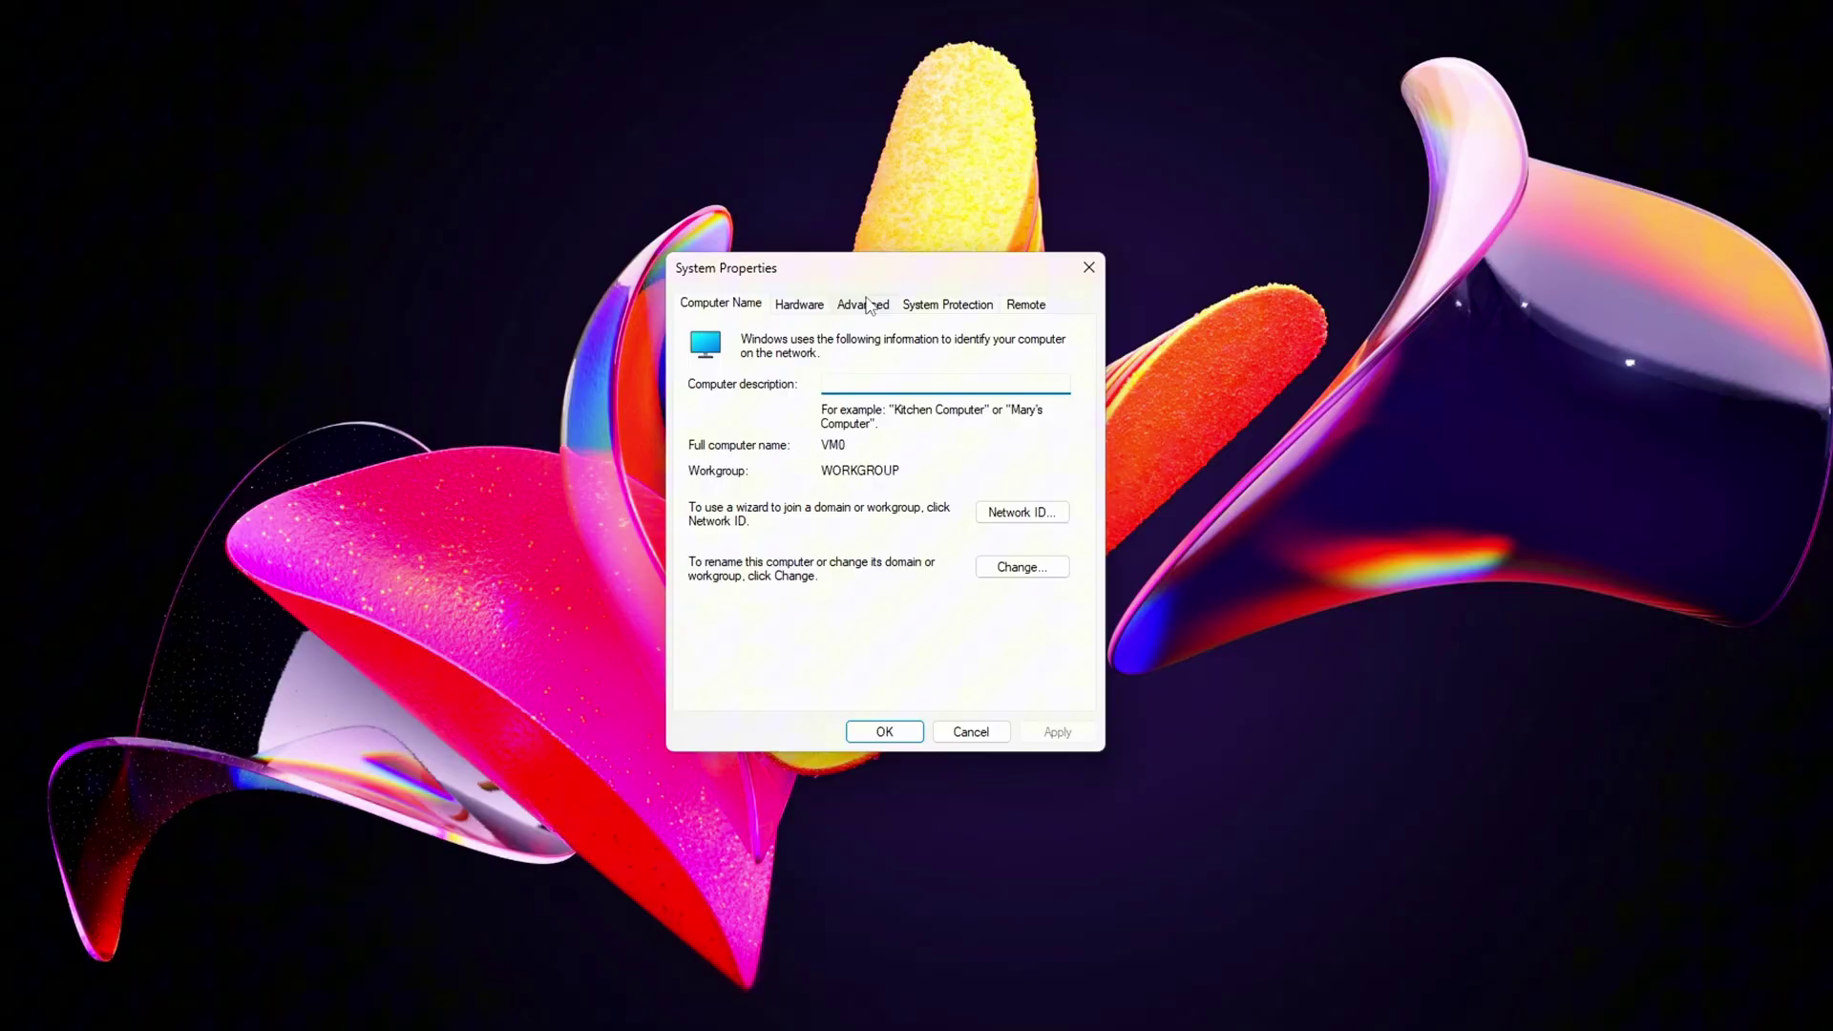
# - From the Advanced tab, open Performance Options and its Virtual Memory dialog
pyautogui.click(864, 304)
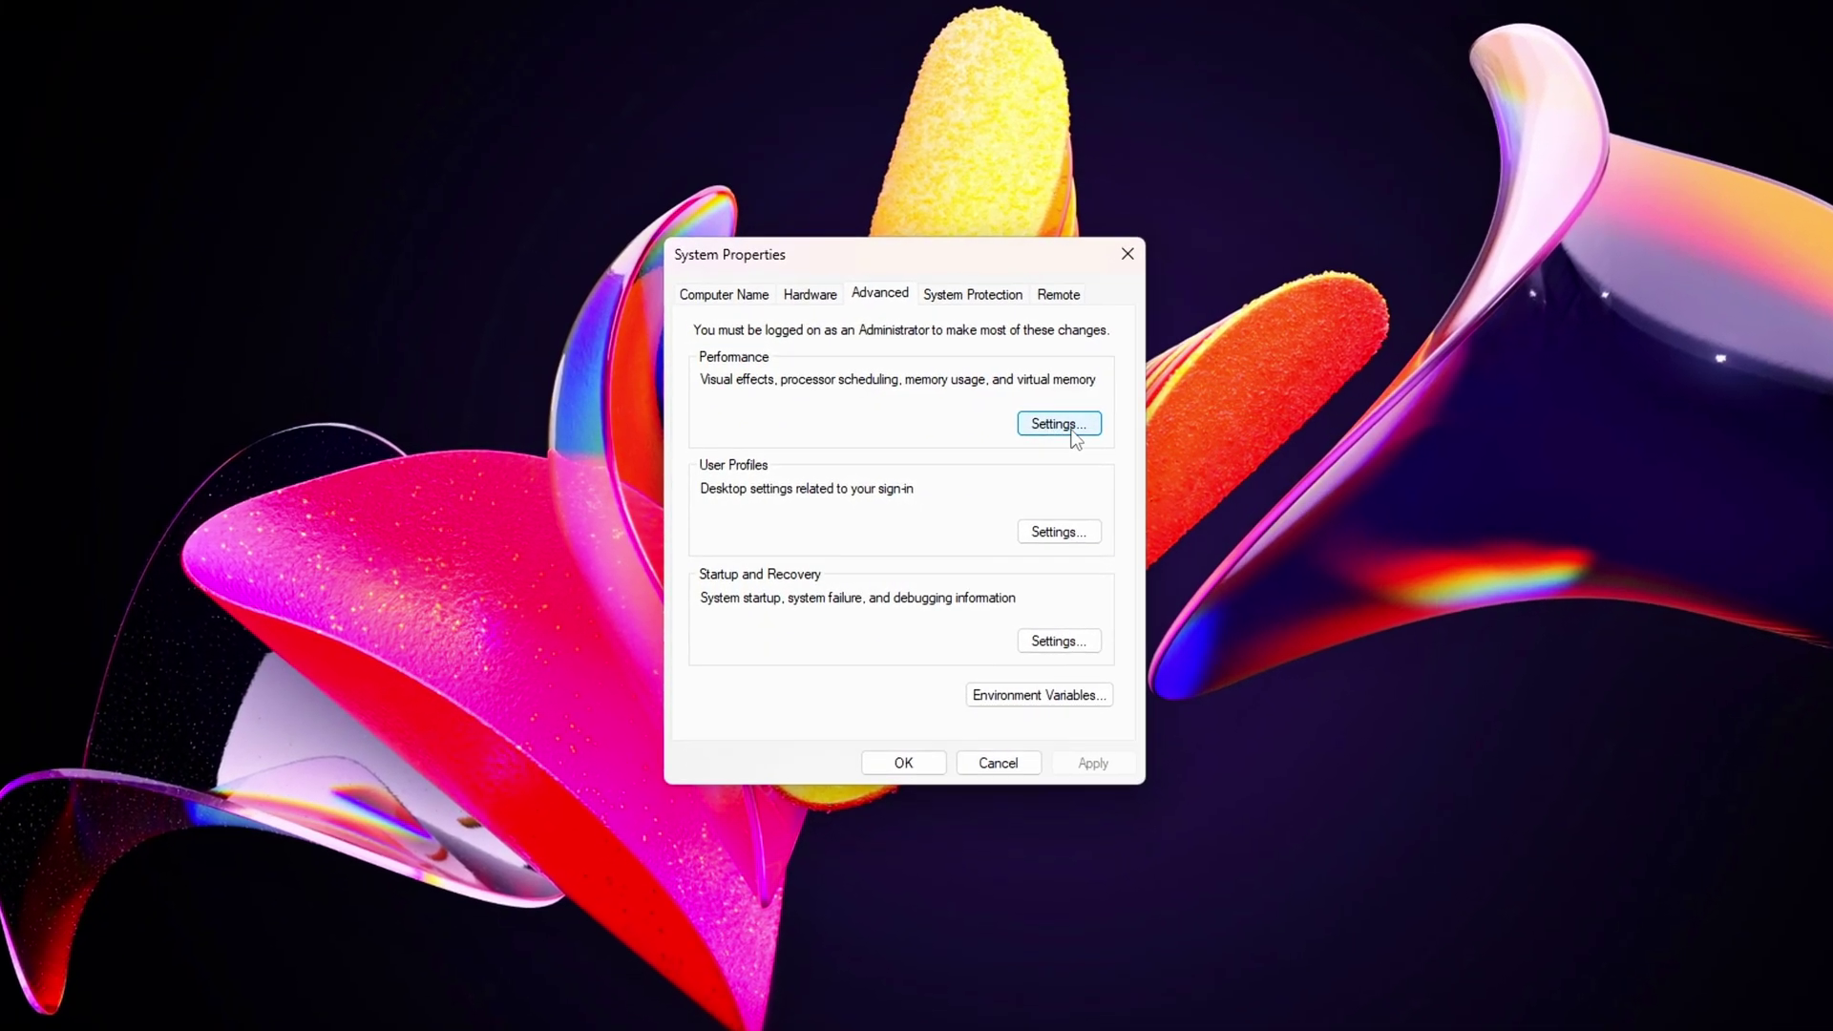
pyautogui.click(1072, 432)
pyautogui.click(840, 382)
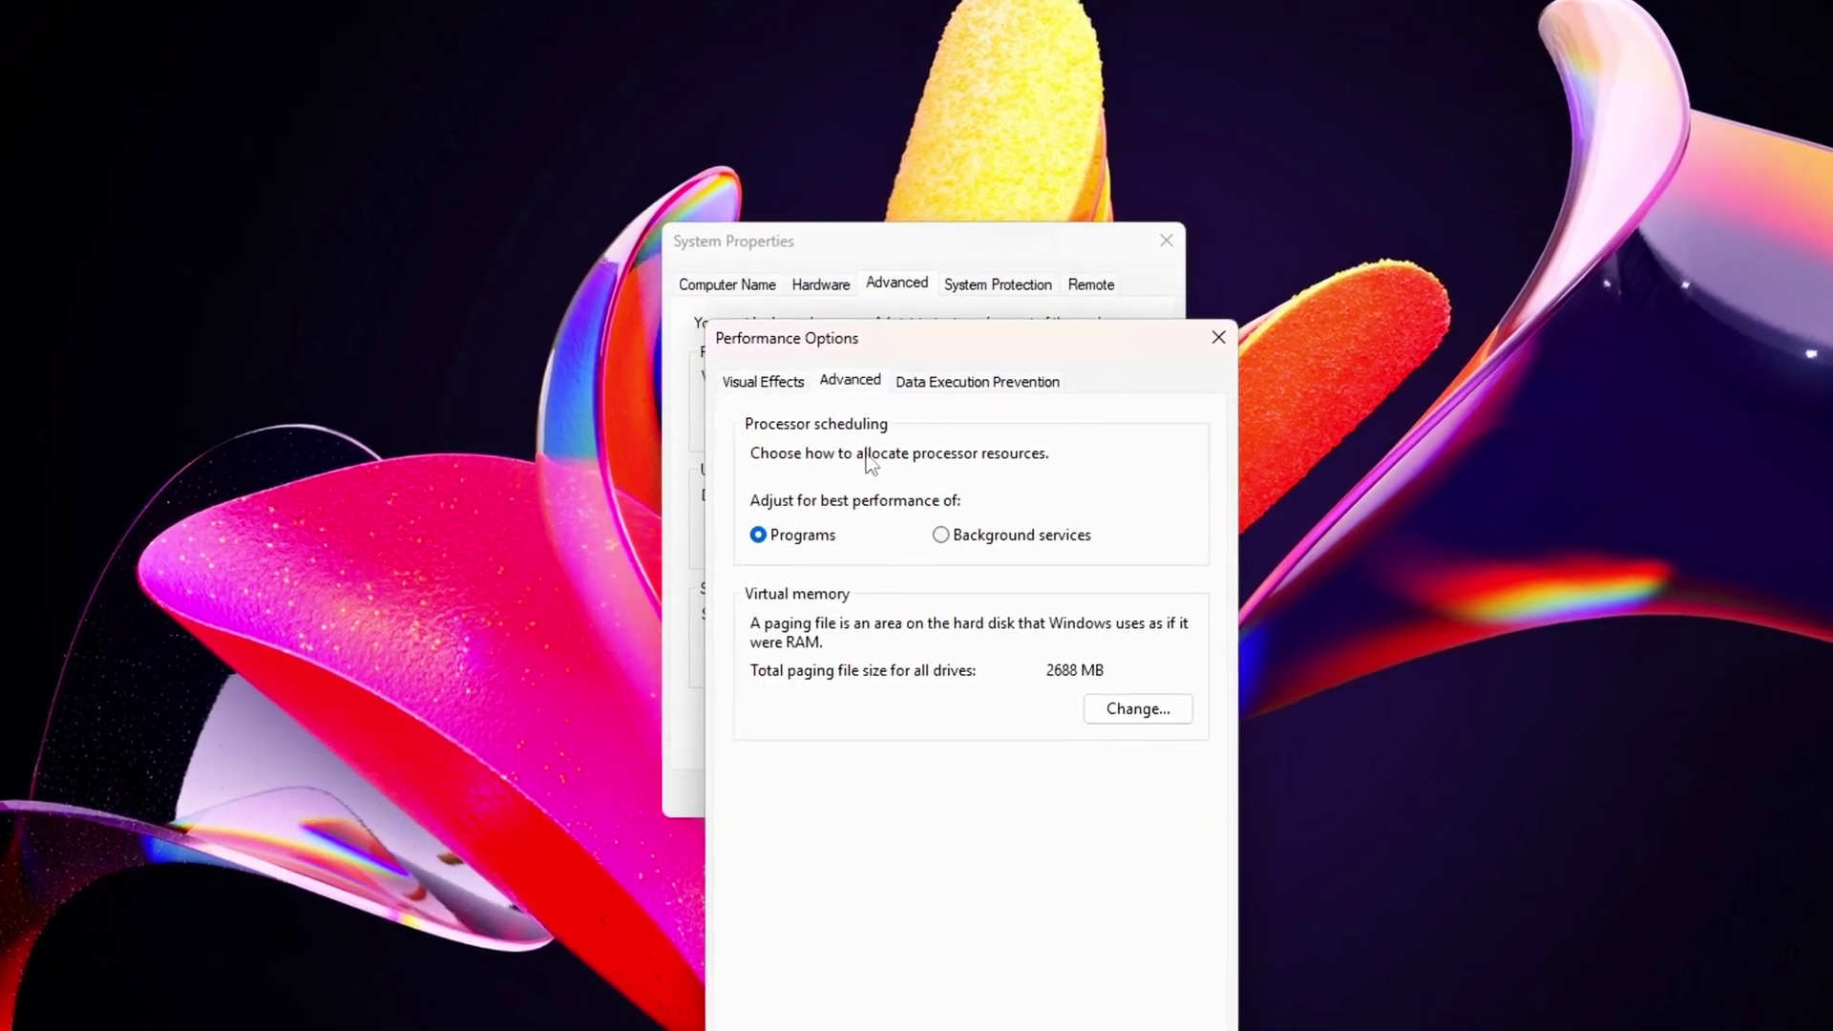
pyautogui.moveTo(945, 346); pyautogui.dragTo(852, 144)
pyautogui.click(1069, 520)
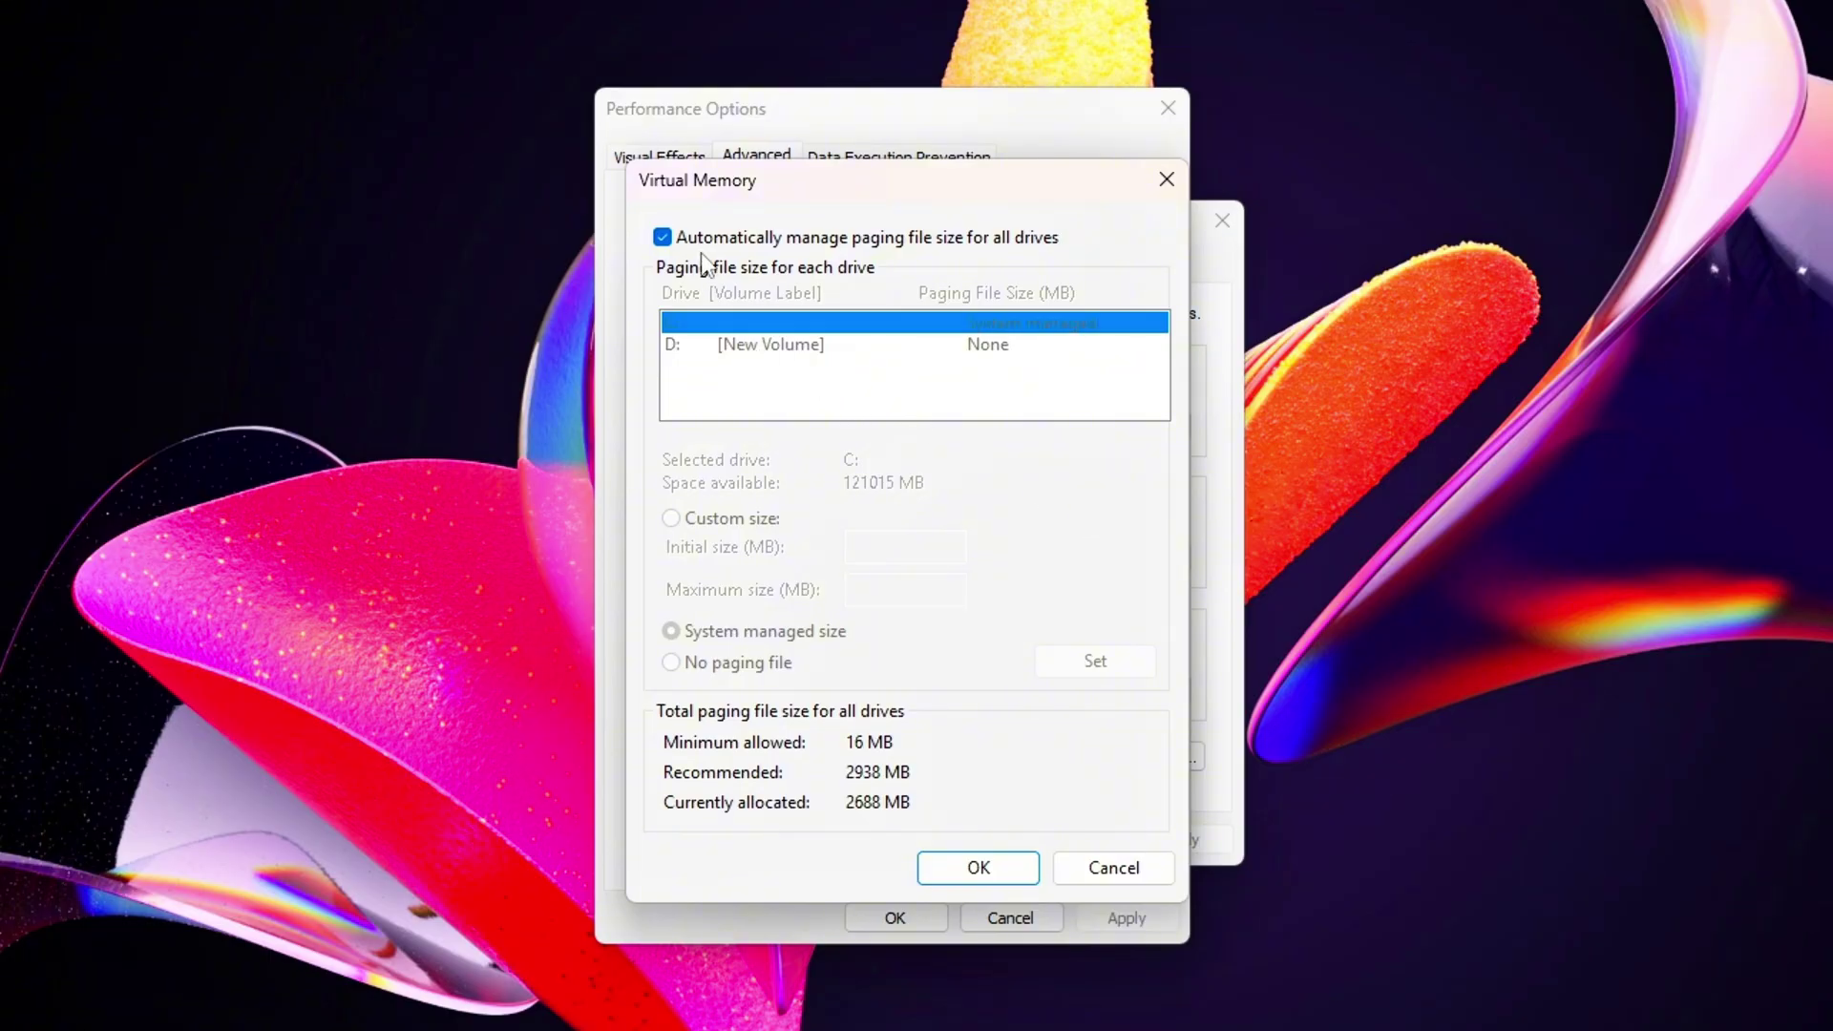
# - Uncheck automatic paging file management and select Custom size for drive C:
pyautogui.click(662, 236)
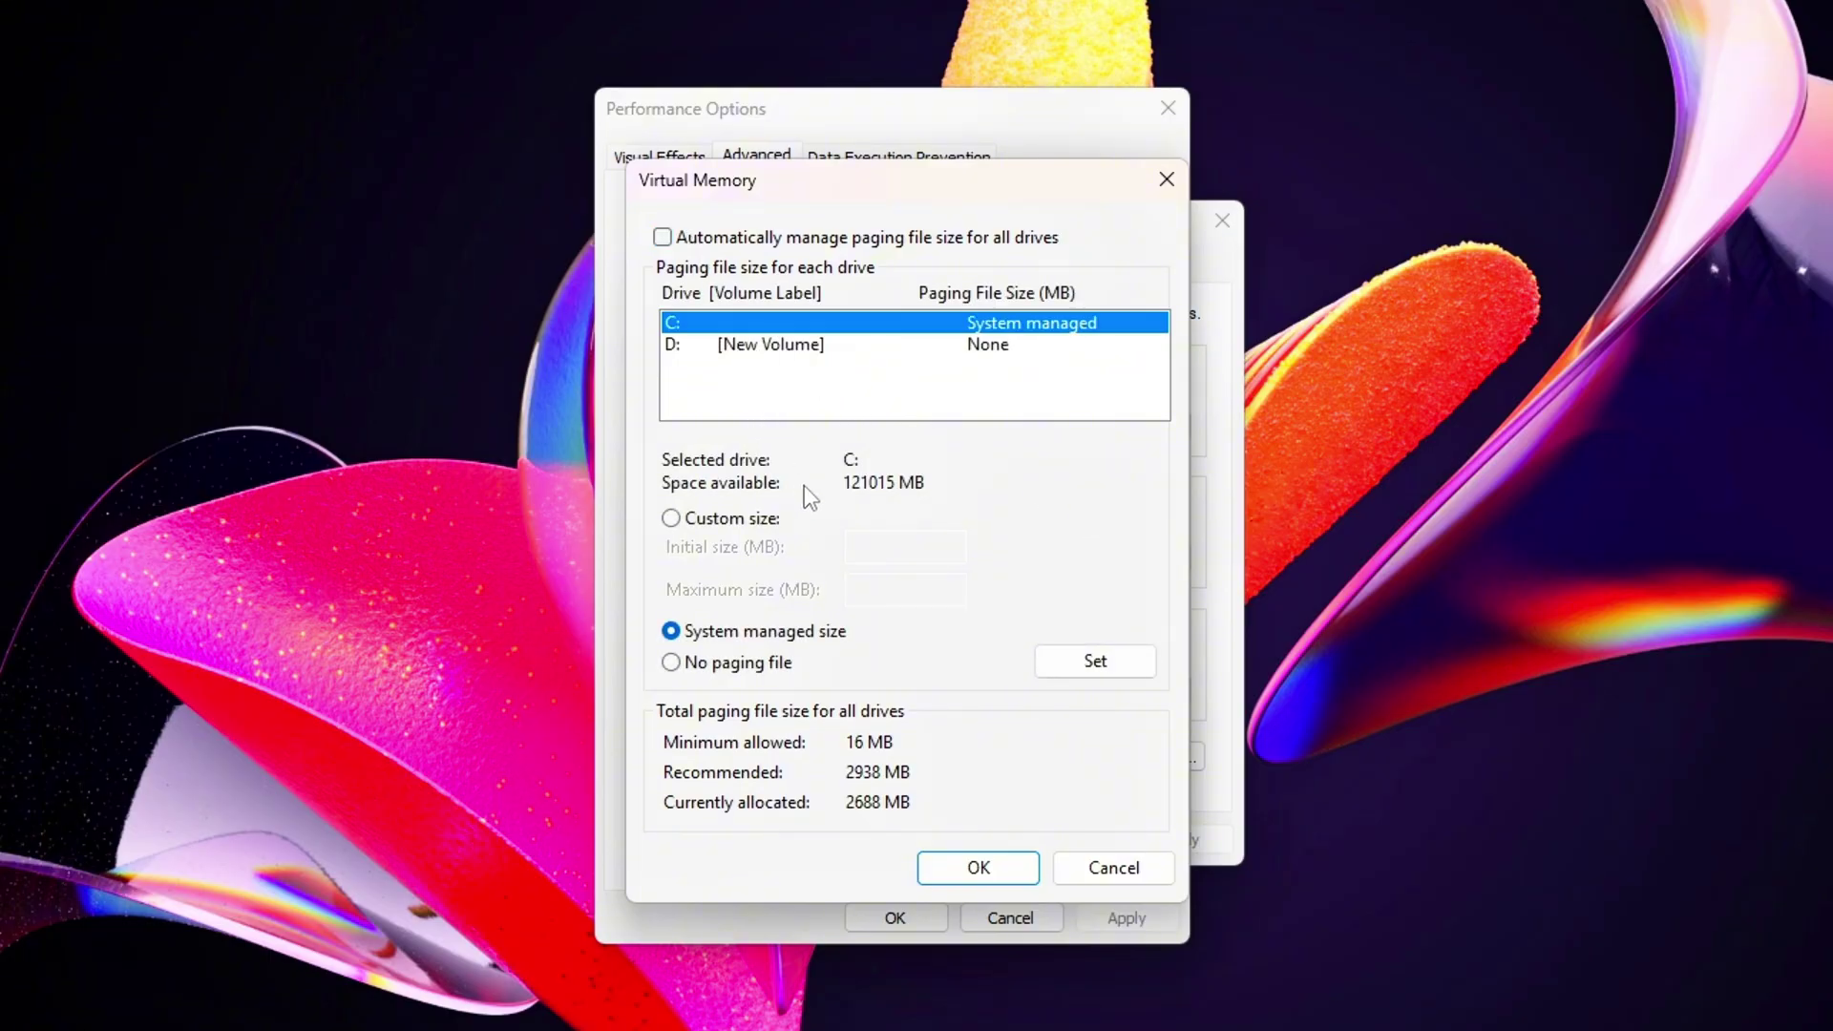
pyautogui.click(753, 517)
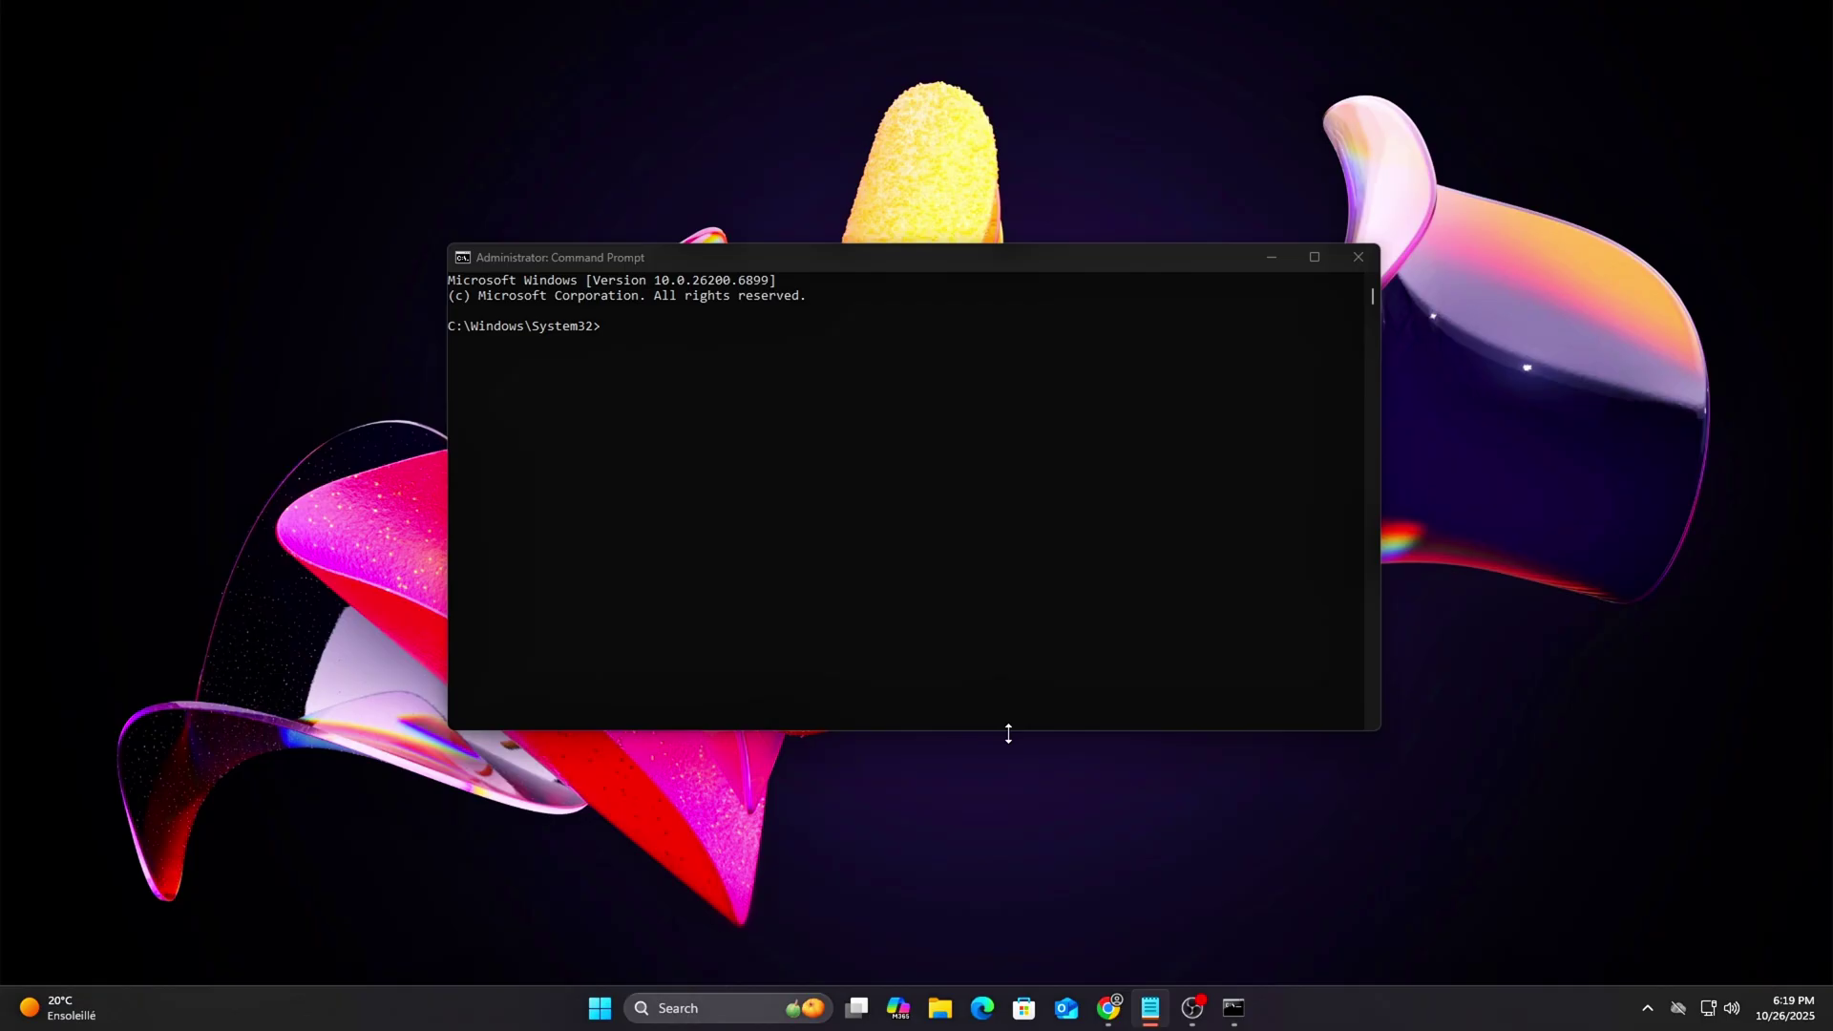
# - Delete the NVIDIA GLCache and D3DSCache files with del /s /q commands
pyautogui.click(879, 449)
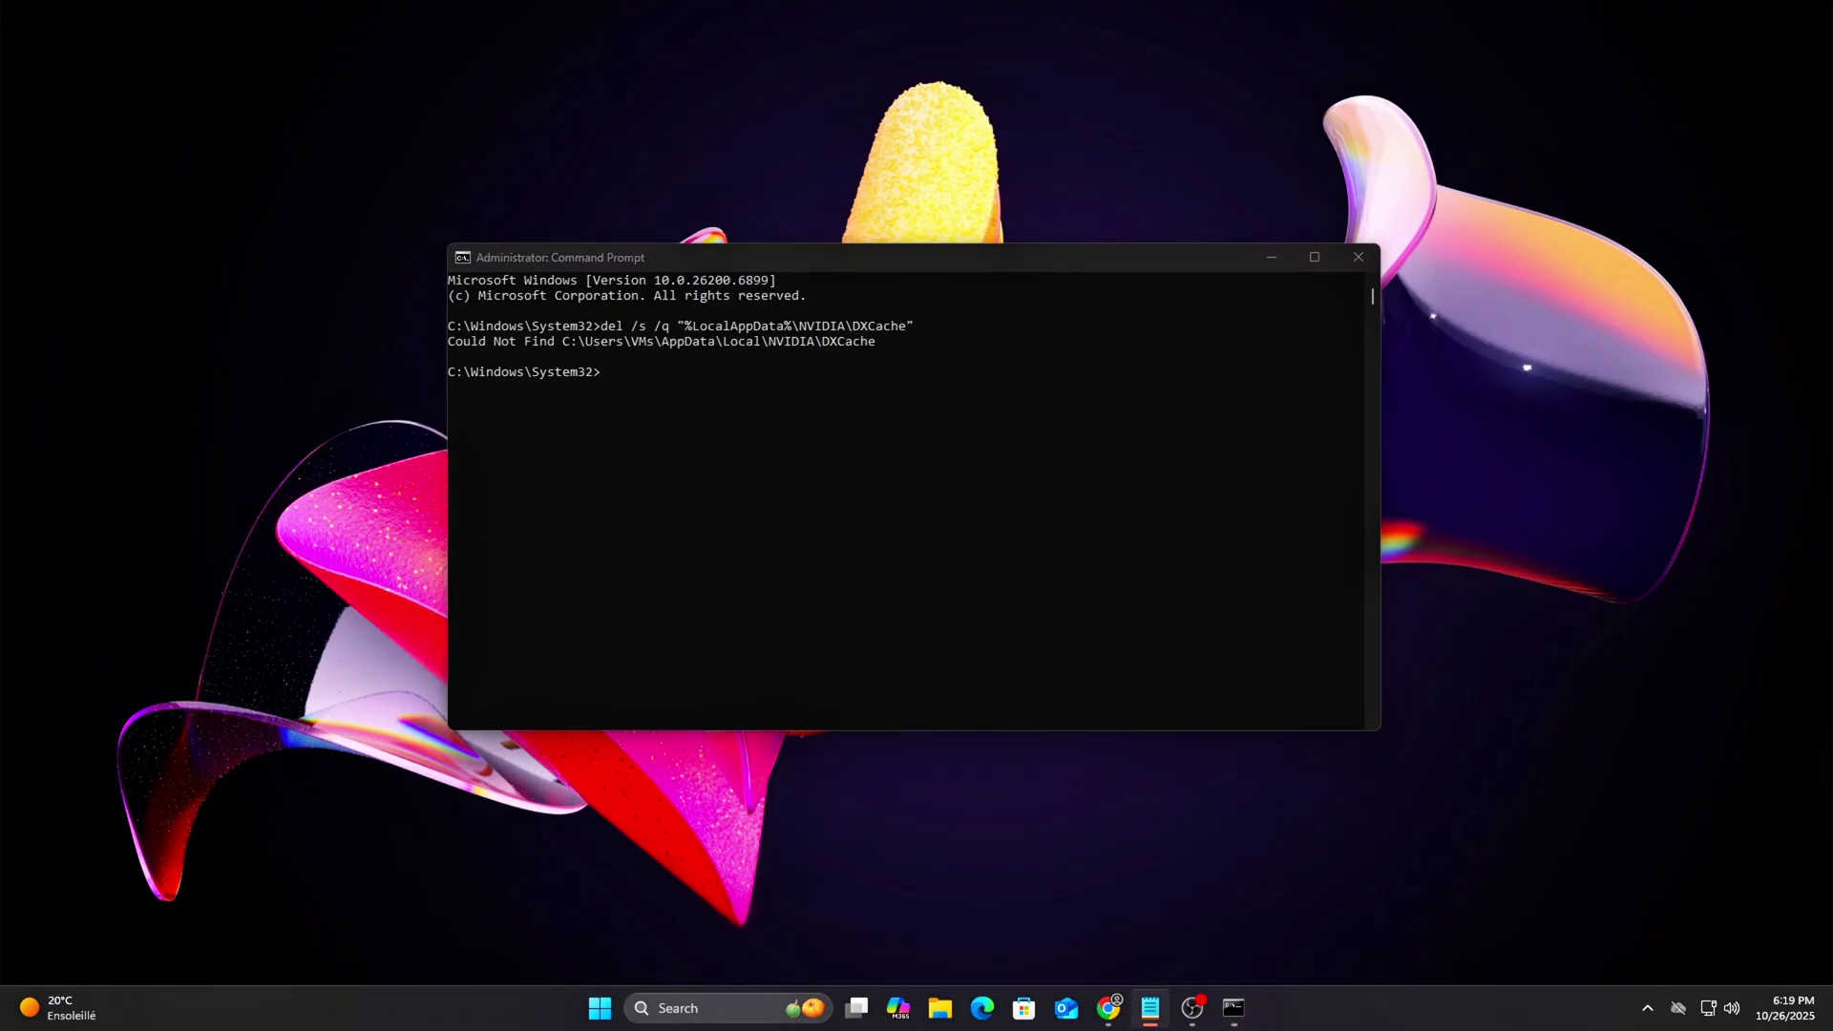
pyautogui.write('del /s /q "%LocalAppData%\\NVIDIA\\GLCache"')
pyautogui.press('Return')
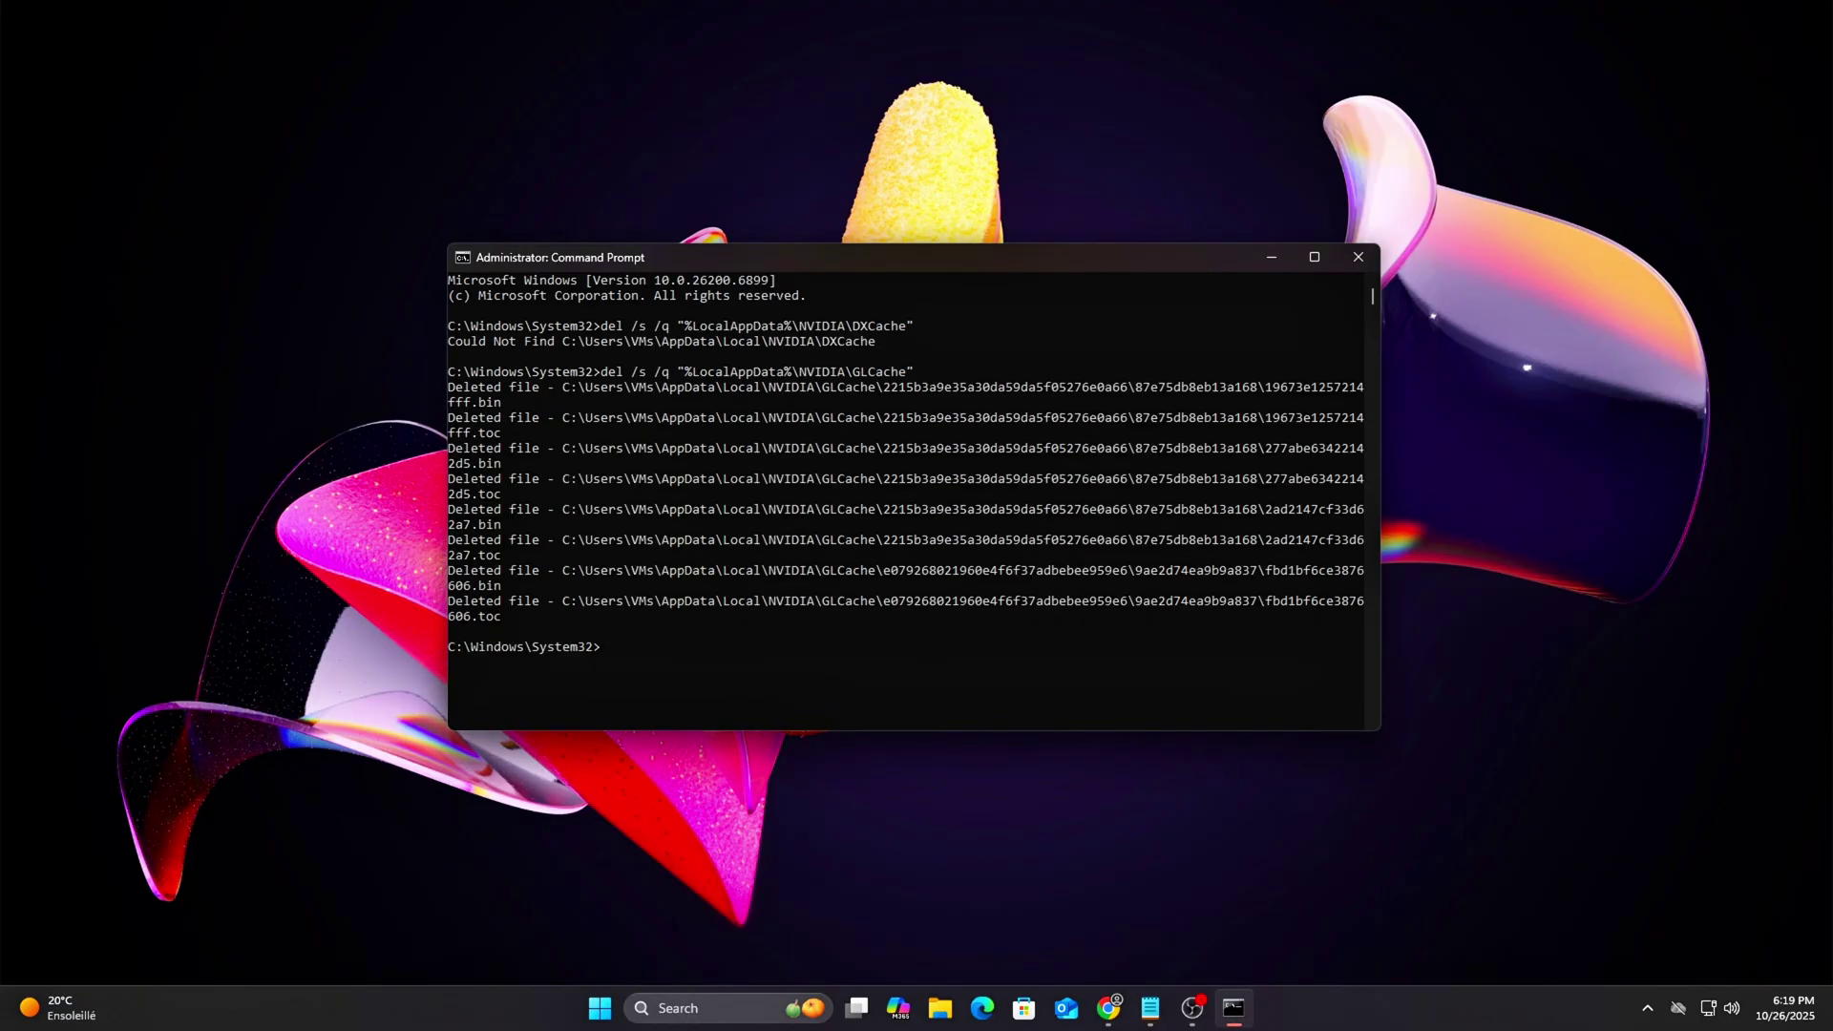
pyautogui.click(1111, 672)
pyautogui.write('del /s /q "%LocalAppData%\\D3DSCache"')
pyautogui.press('Return')
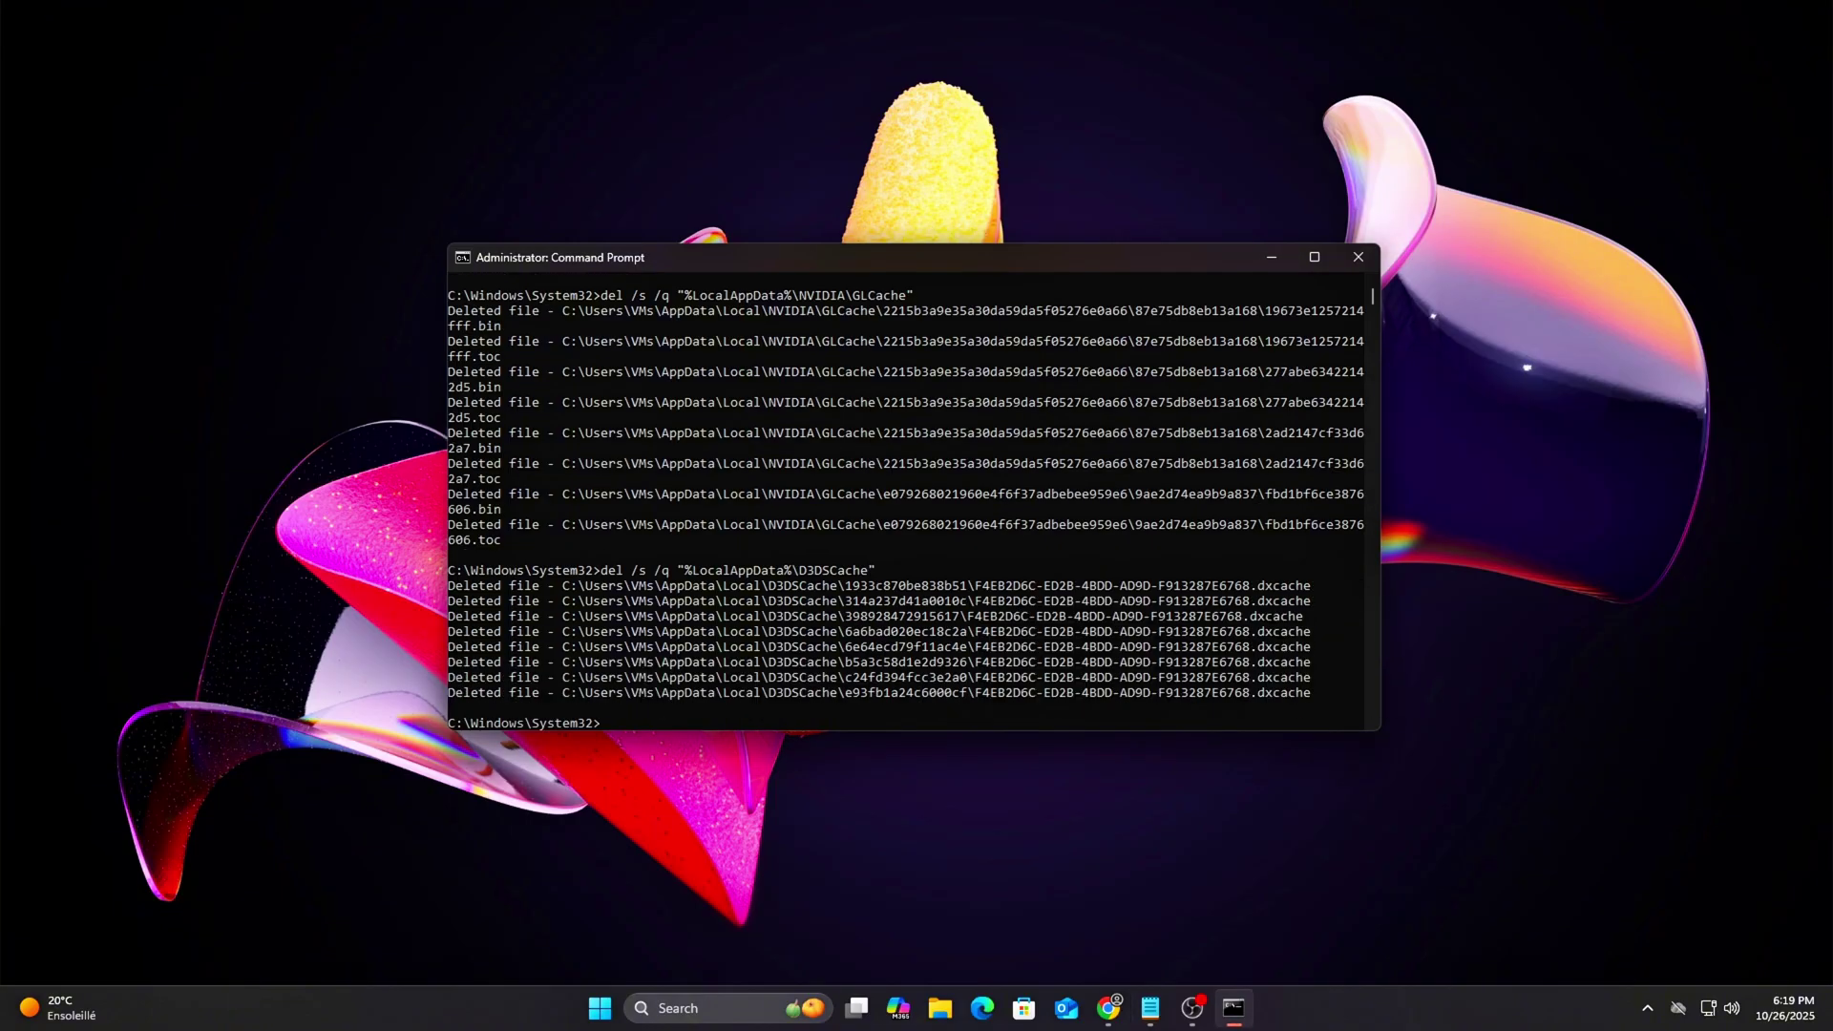
# - Attempt to clear the Vulkan cache and run ipconfig /flushdns
pyautogui.hotkey('alt', 'Tab')
pyautogui.click(1082, 668)
pyautogui.write('del /s /q "%AppData%\\Vulkan\\Cache"')
pyautogui.press('Return')
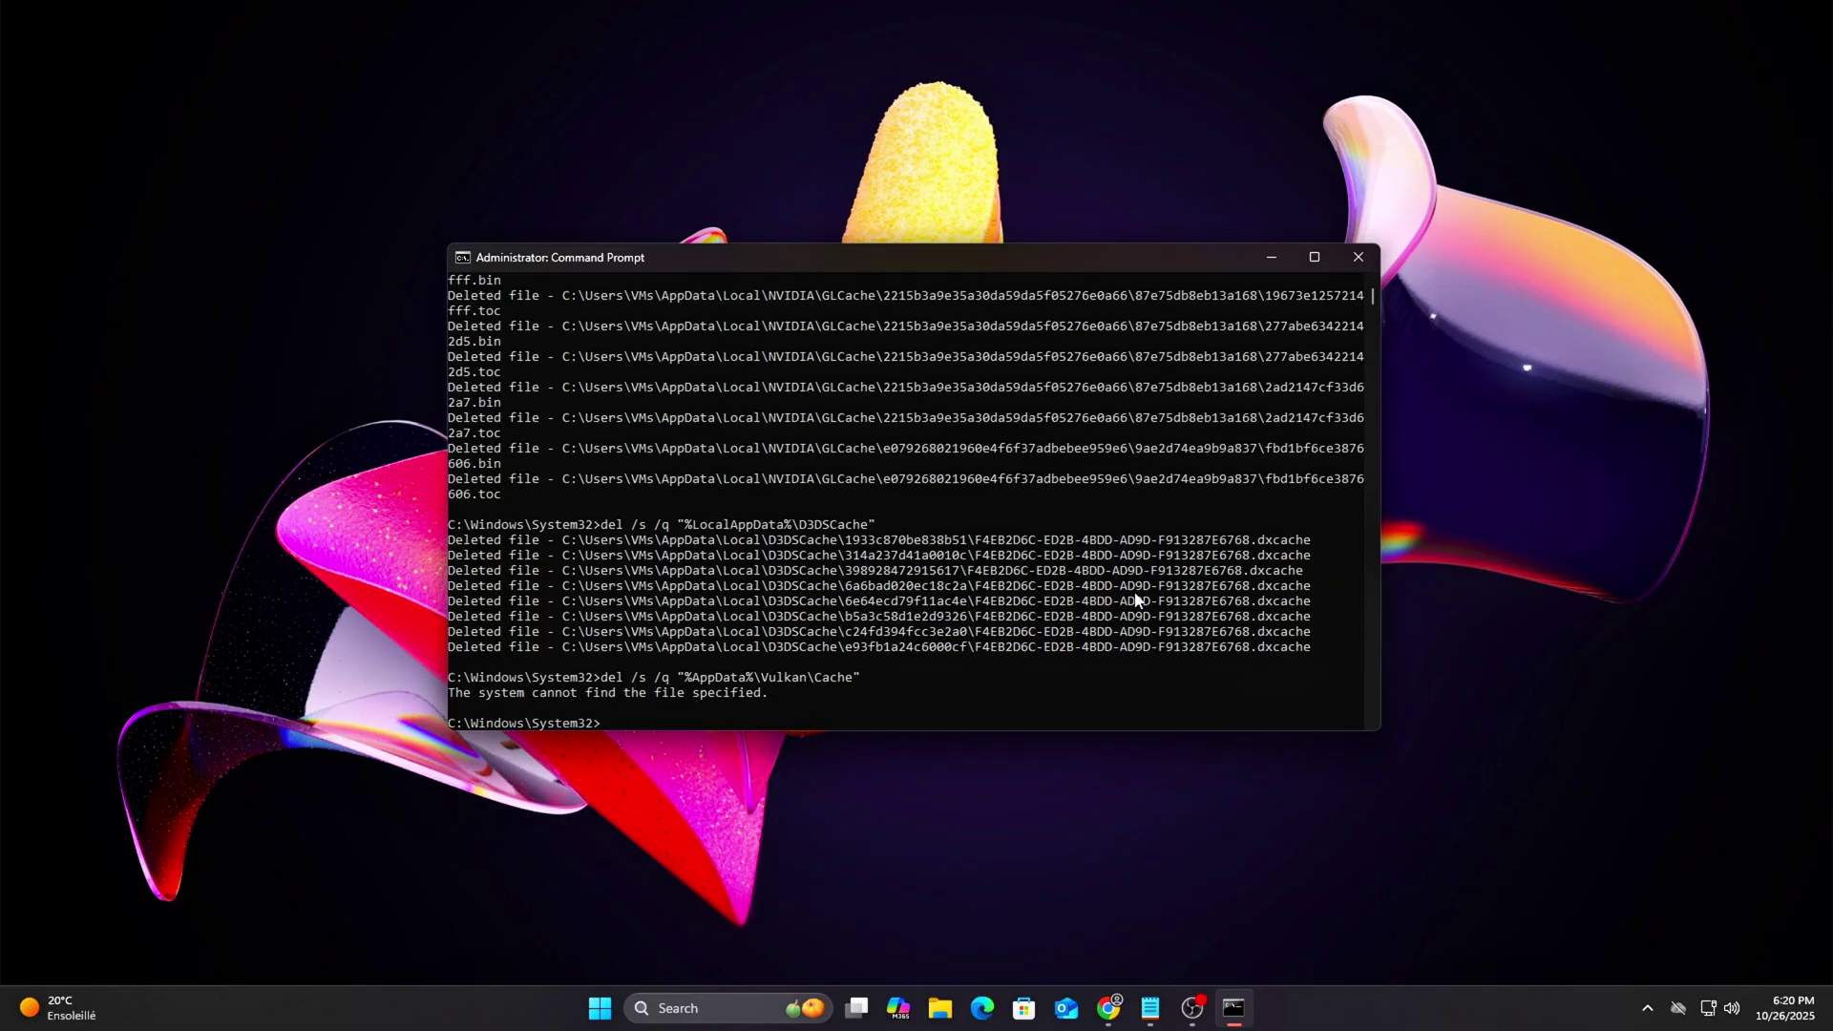
pyautogui.write('ipconfig /flushdns')
pyautogui.press('Return')
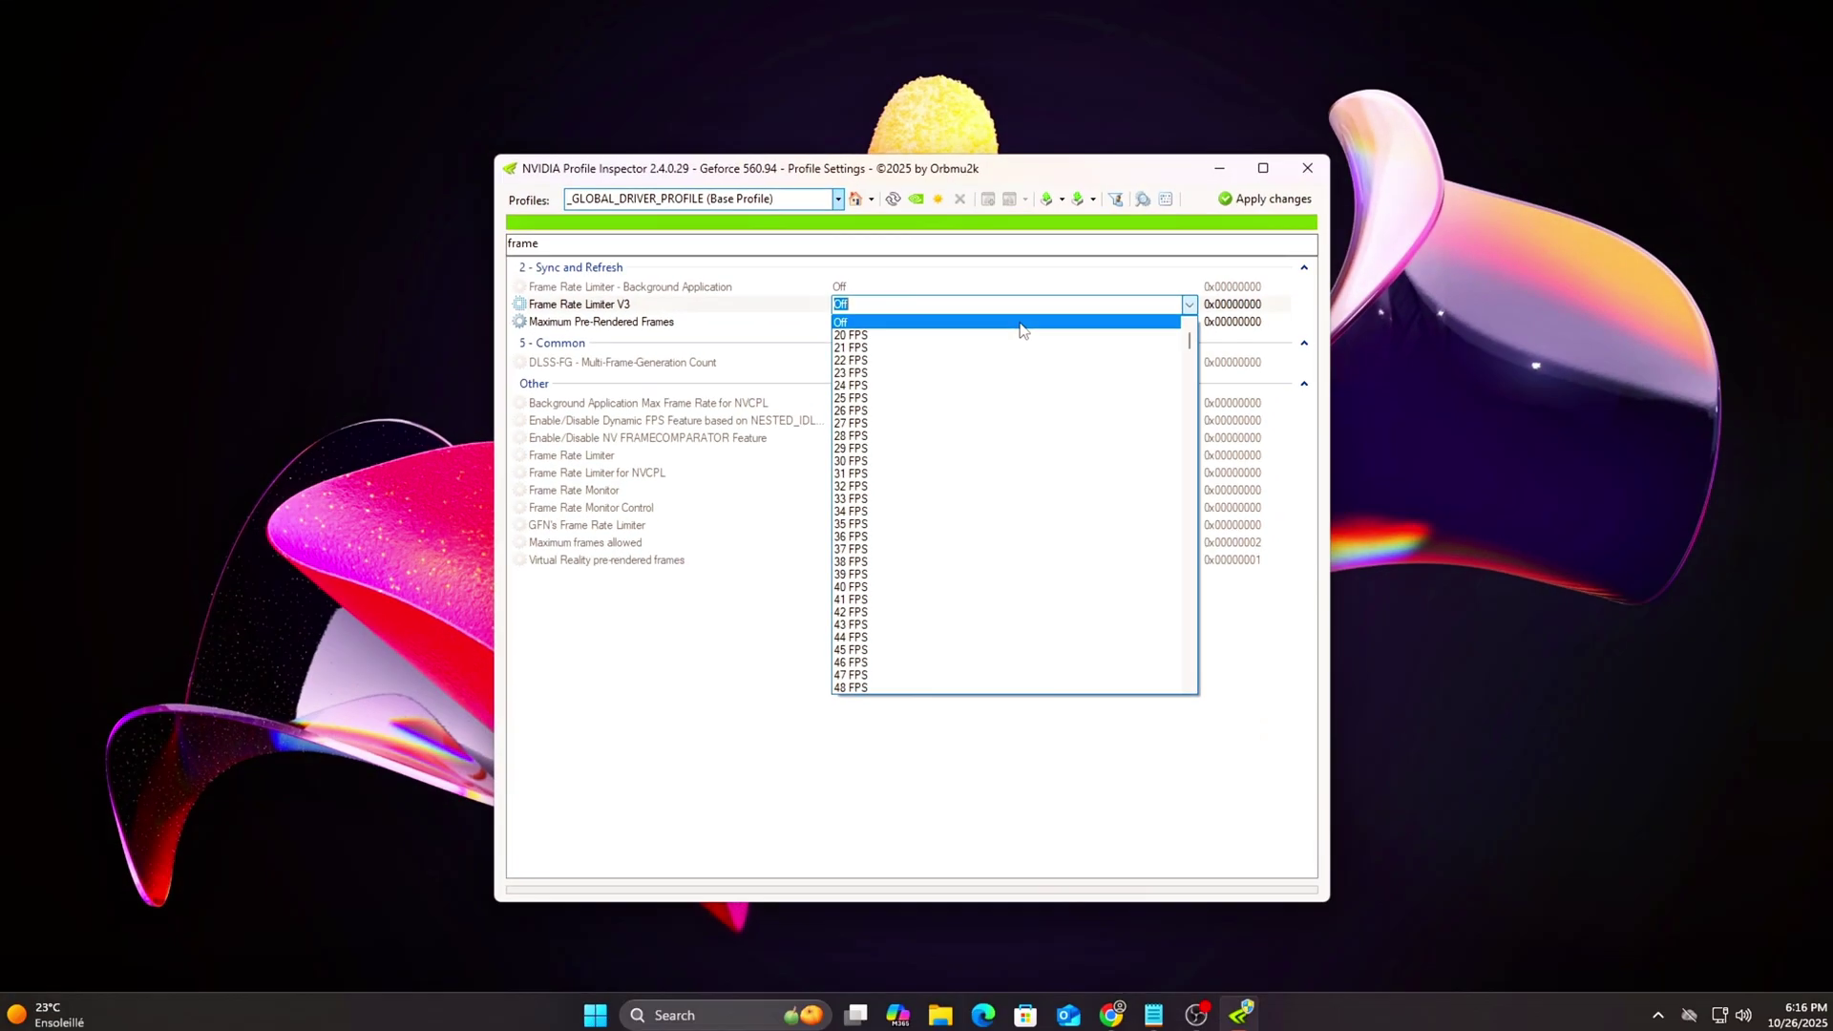
# - Keep Frame Rate Limiter V3 Off, search 'low', and set Ultra Low Latency - CPL State to Ultra
pyautogui.click(1021, 323)
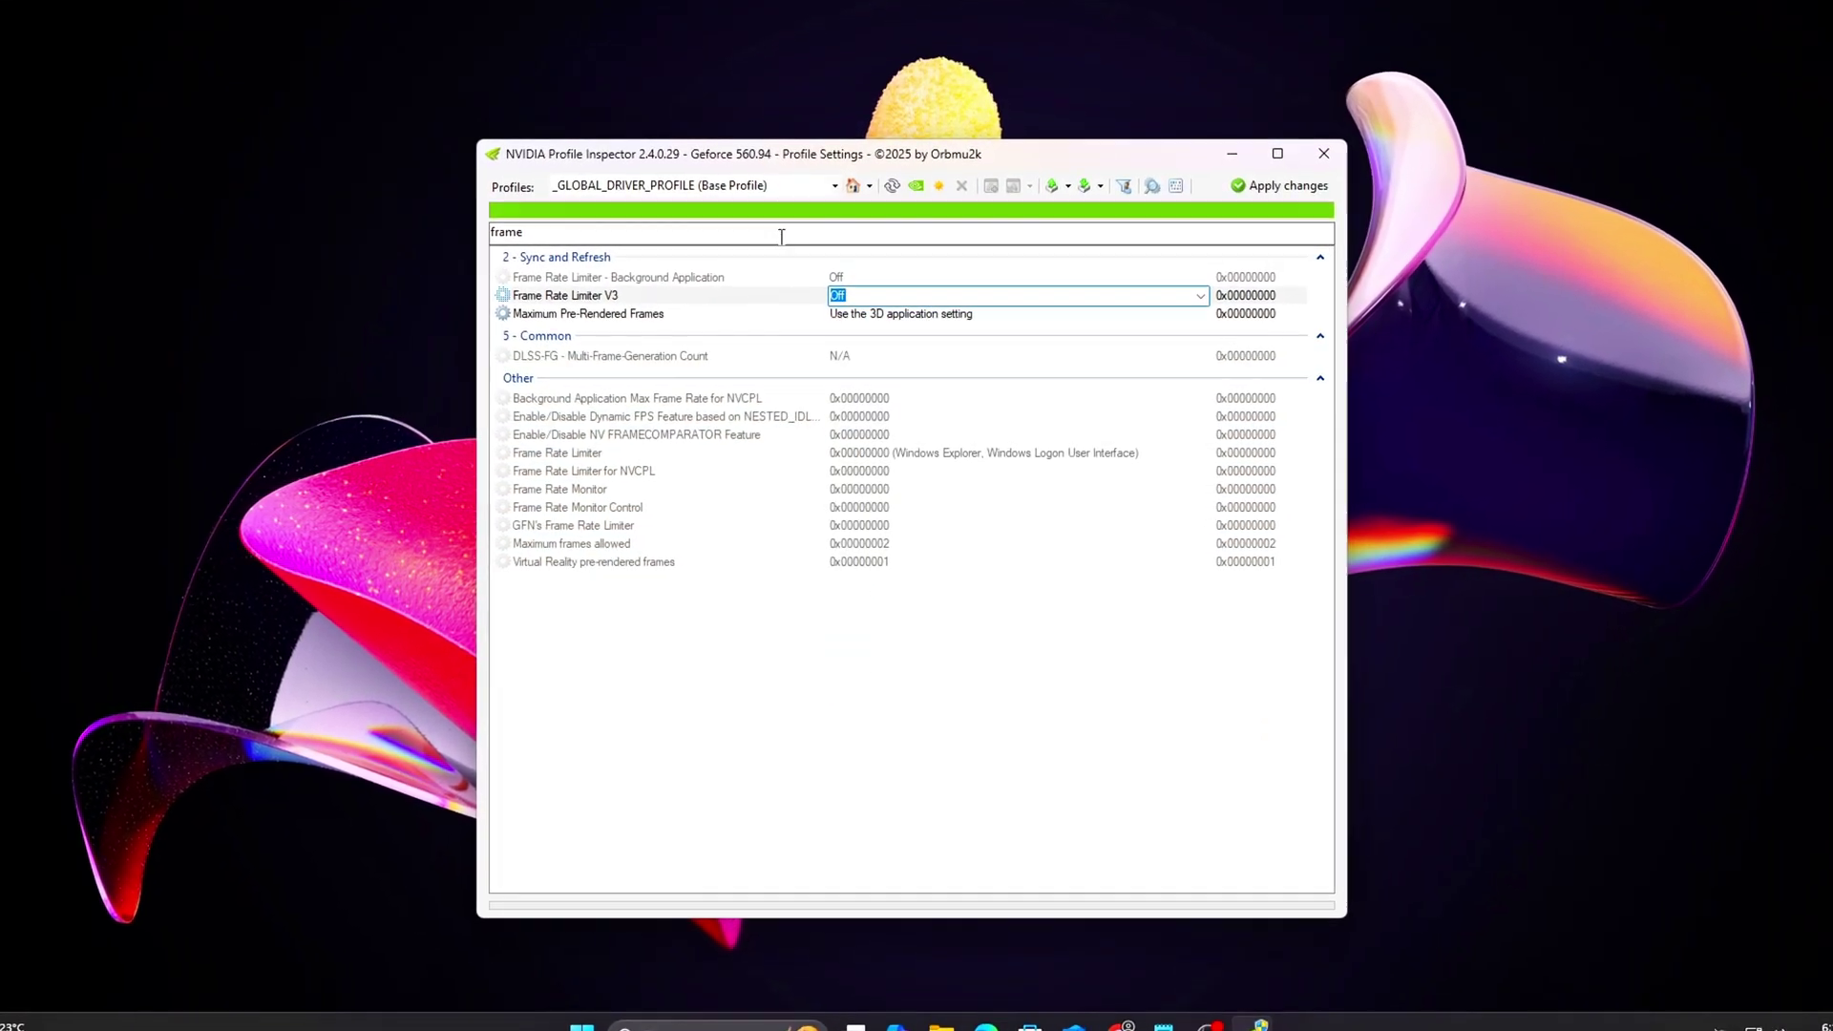
pyautogui.click(781, 236)
pyautogui.hotkey('ctrl', 'a')
pyautogui.write('low')
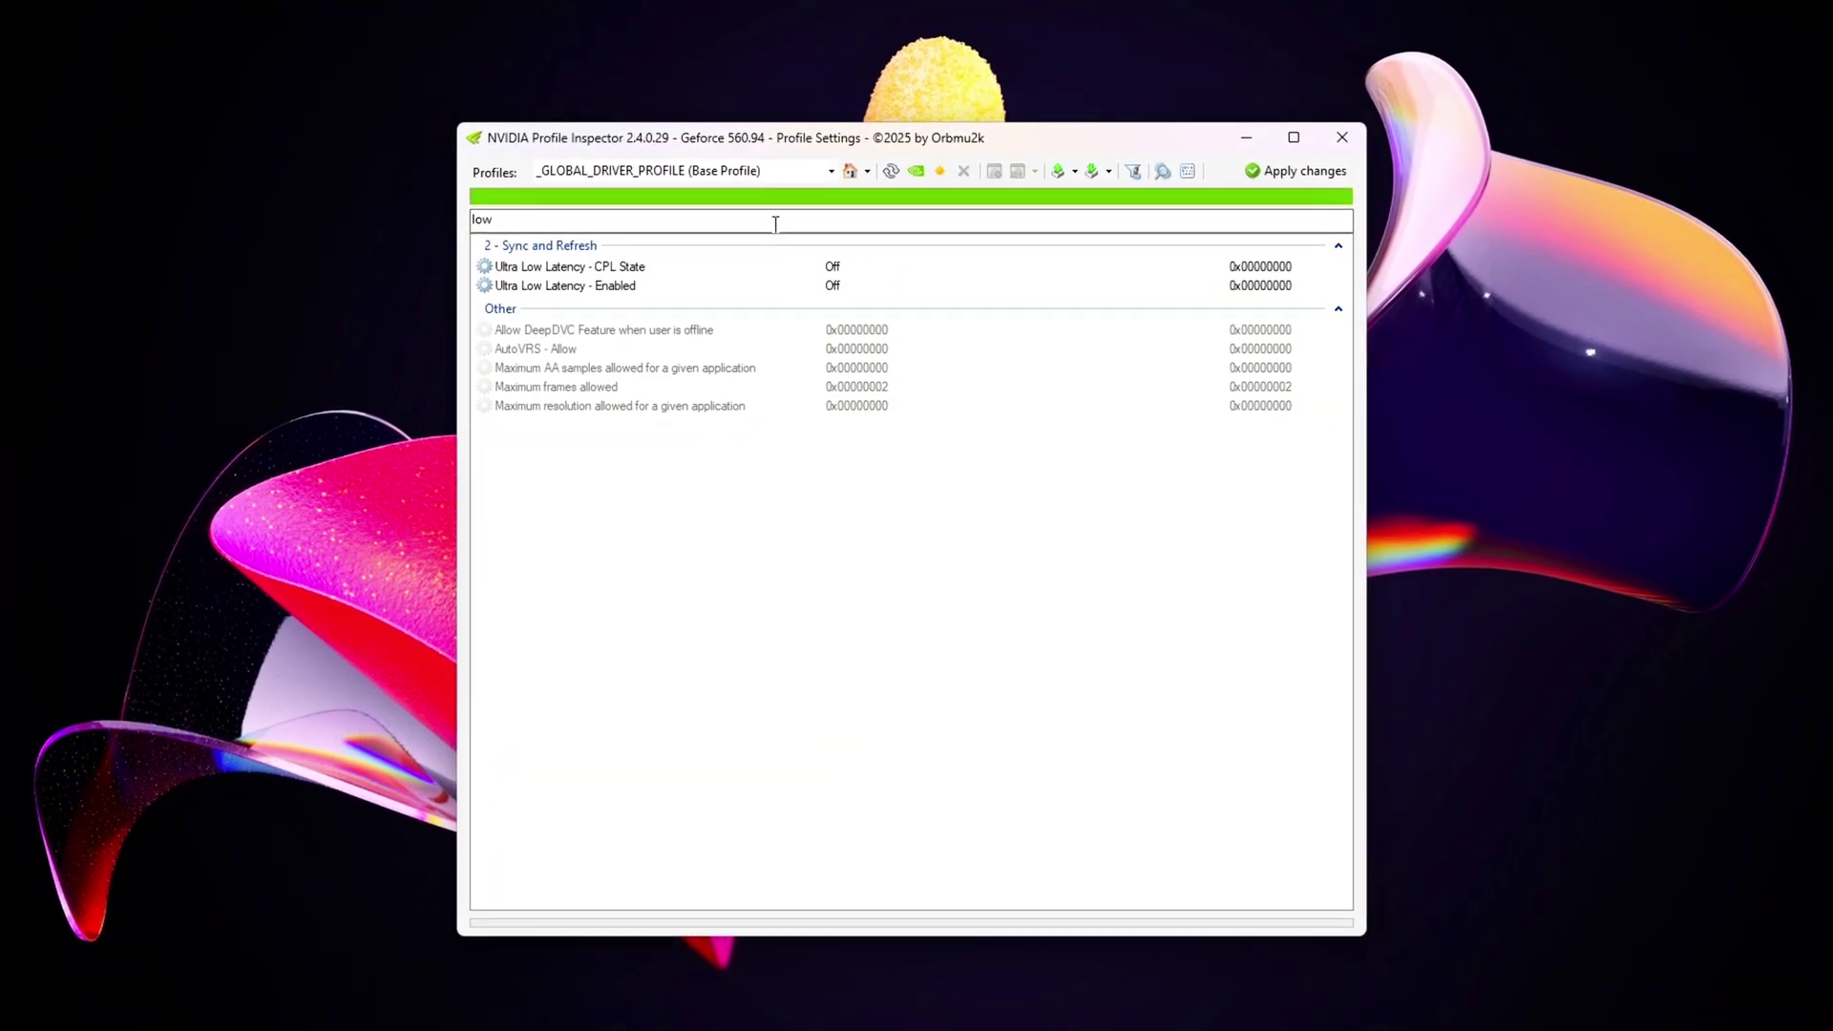
pyautogui.click(1225, 268)
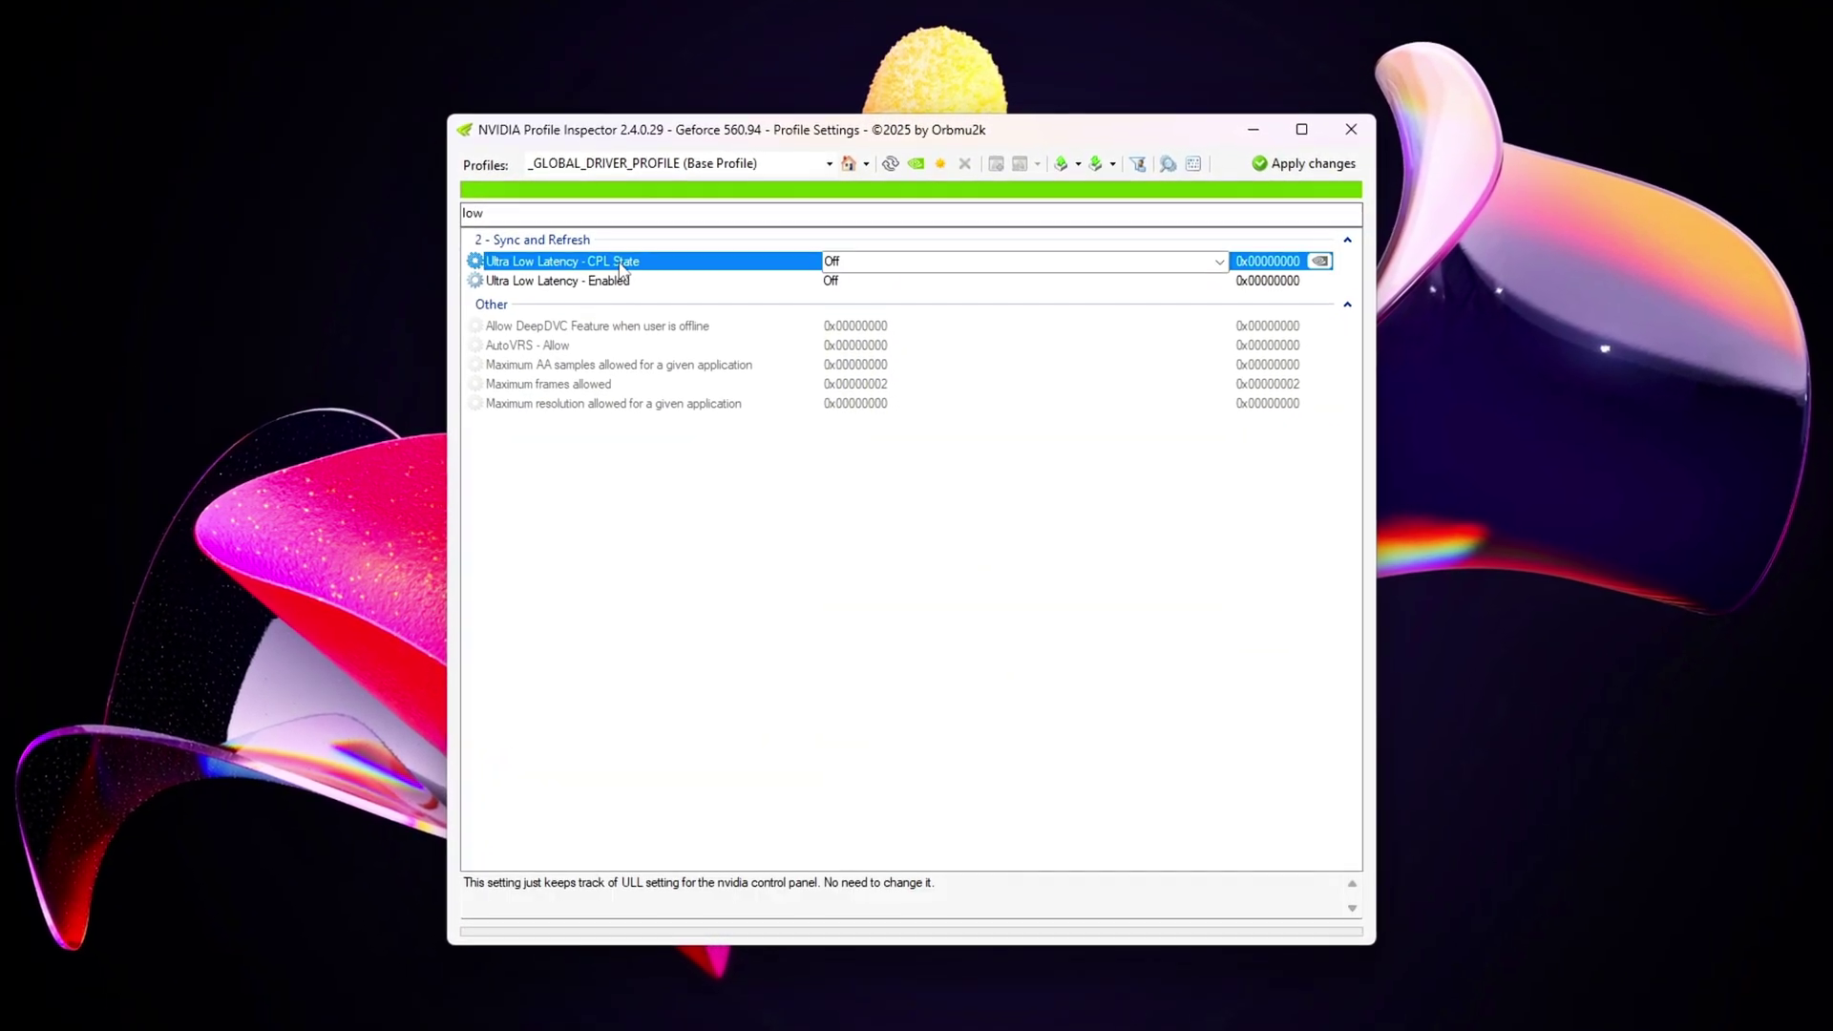
pyautogui.click(1227, 256)
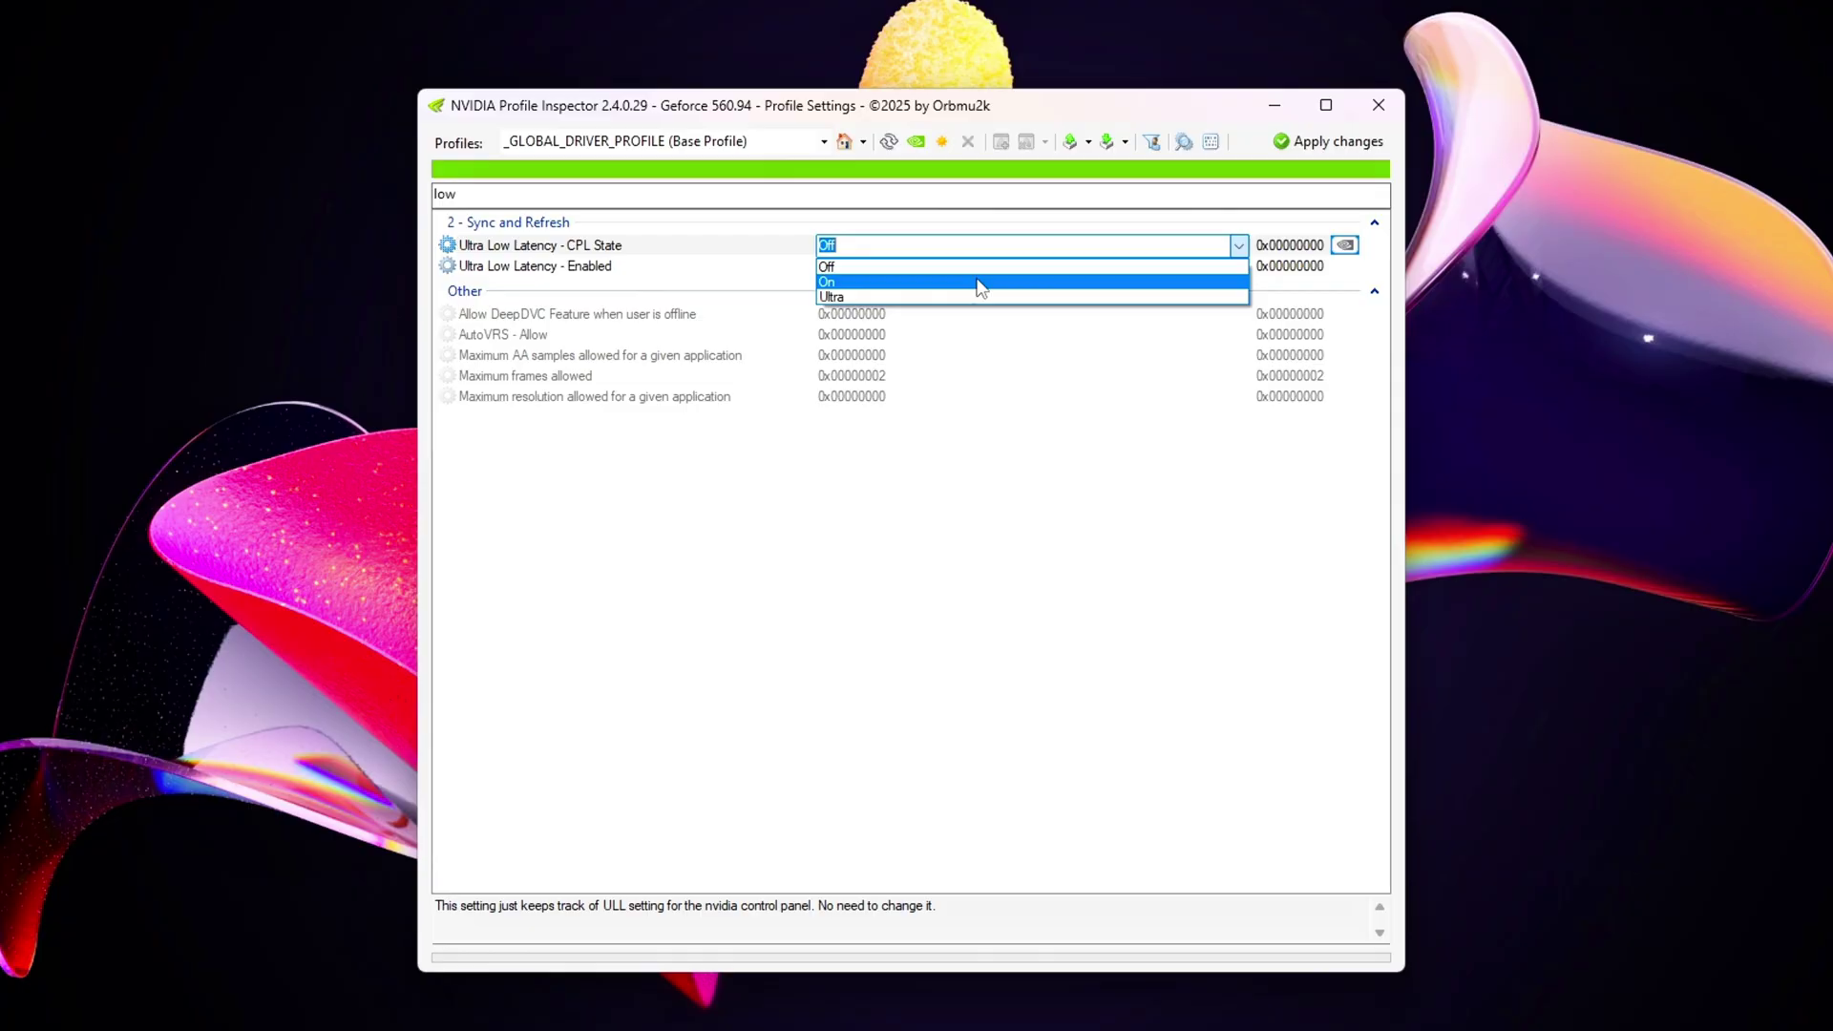
pyautogui.click(983, 296)
# - Set Ultra Low Latency - Enabled to On
pyautogui.click(1241, 270)
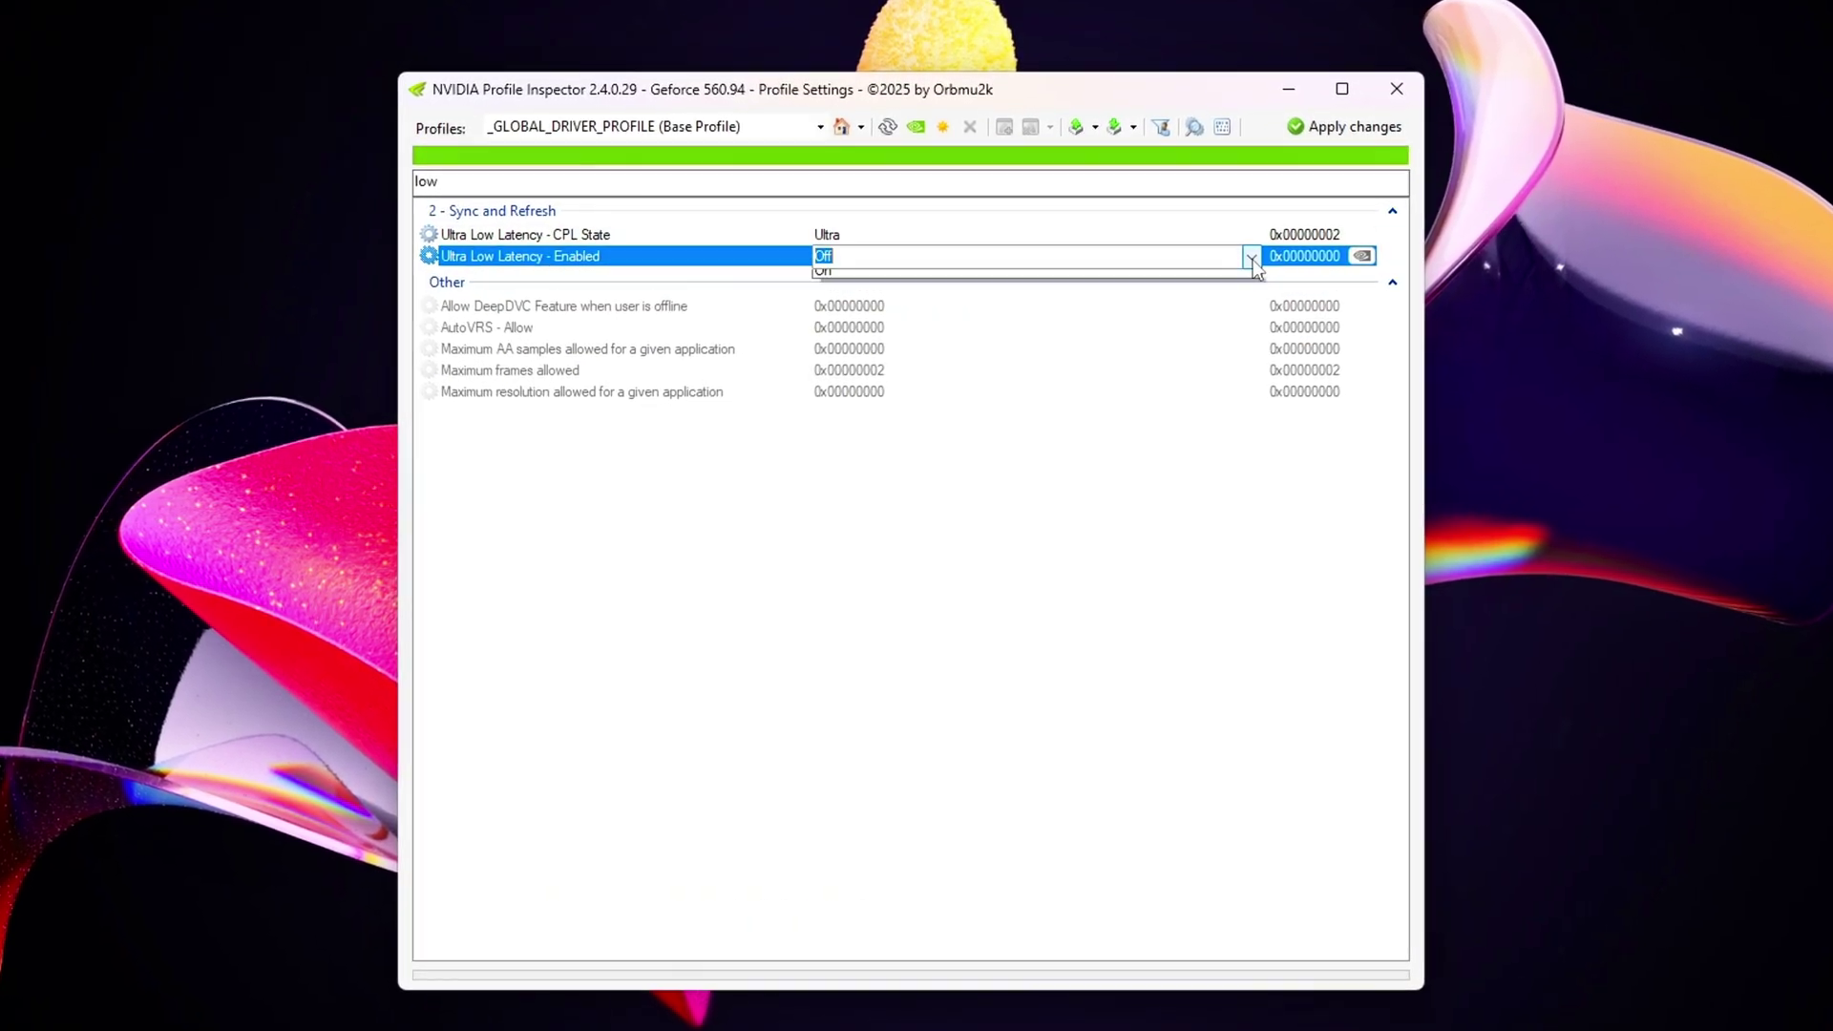
pyautogui.click(921, 286)
pyautogui.click(892, 504)
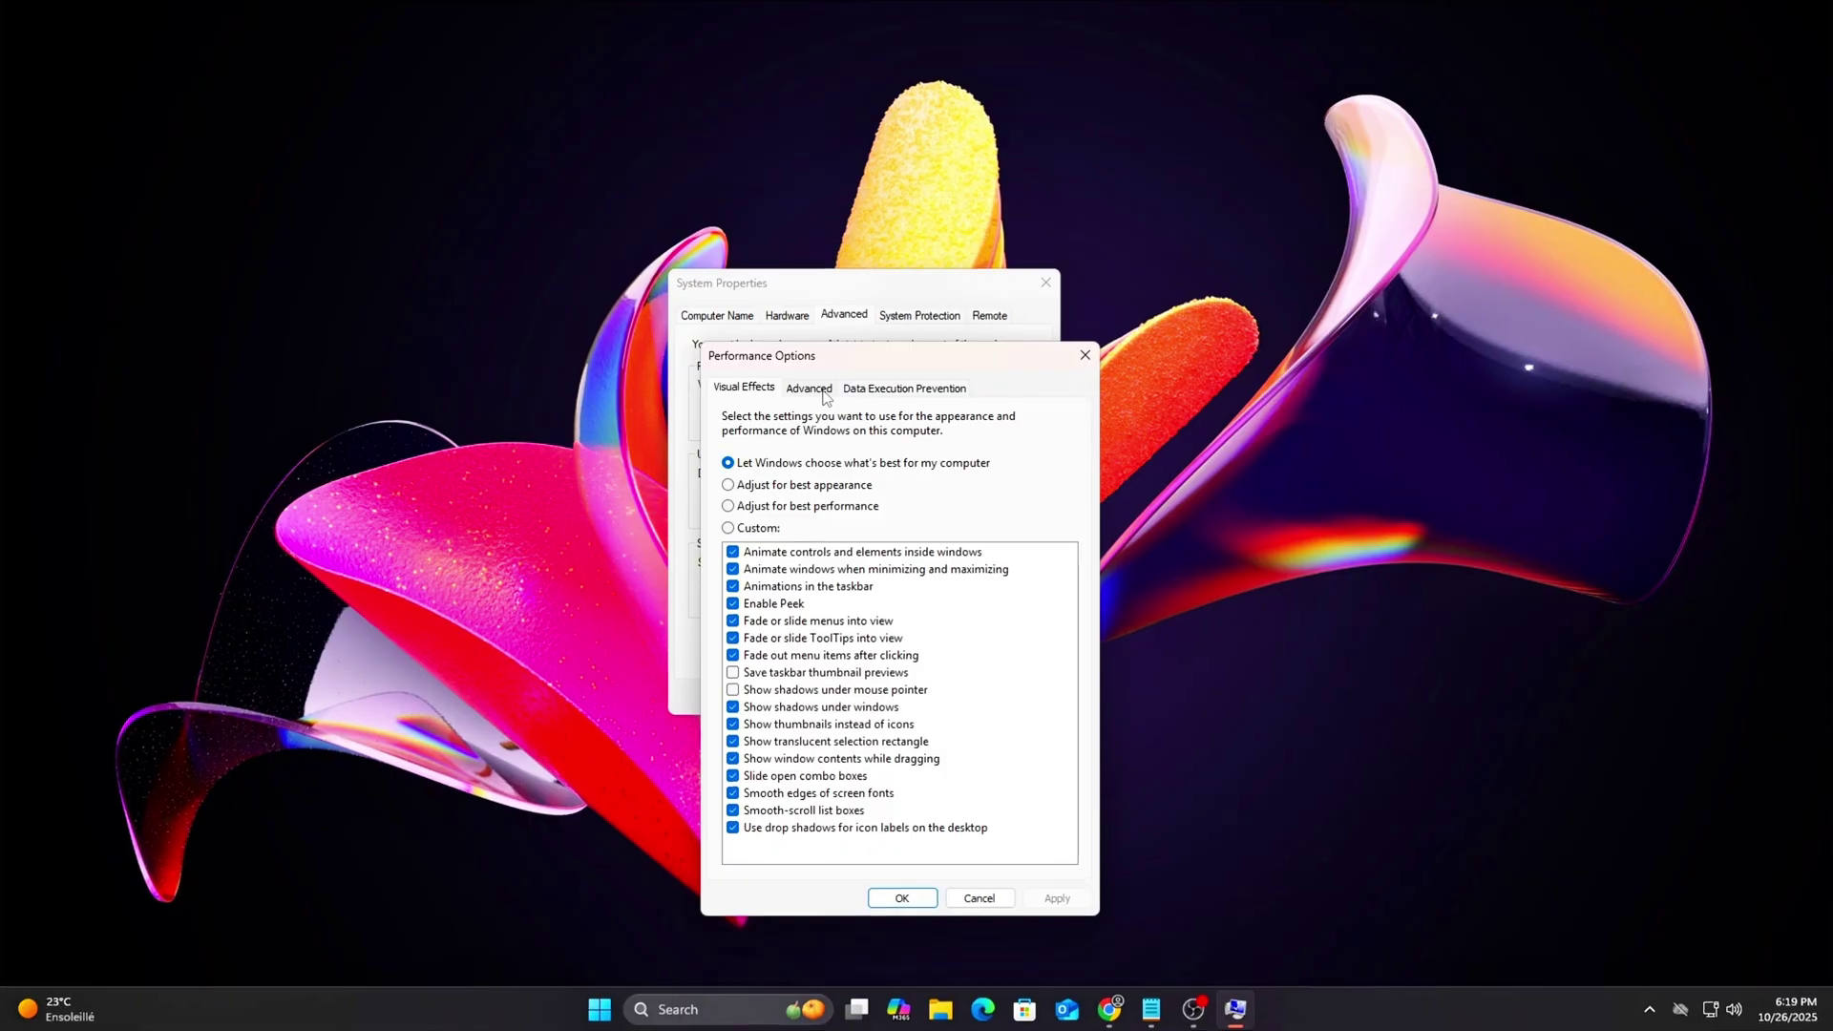
# - In Virtual Memory, disable automatic management, pick Custom size for C:, and select the Initial and Maximum fields
pyautogui.click(811, 384)
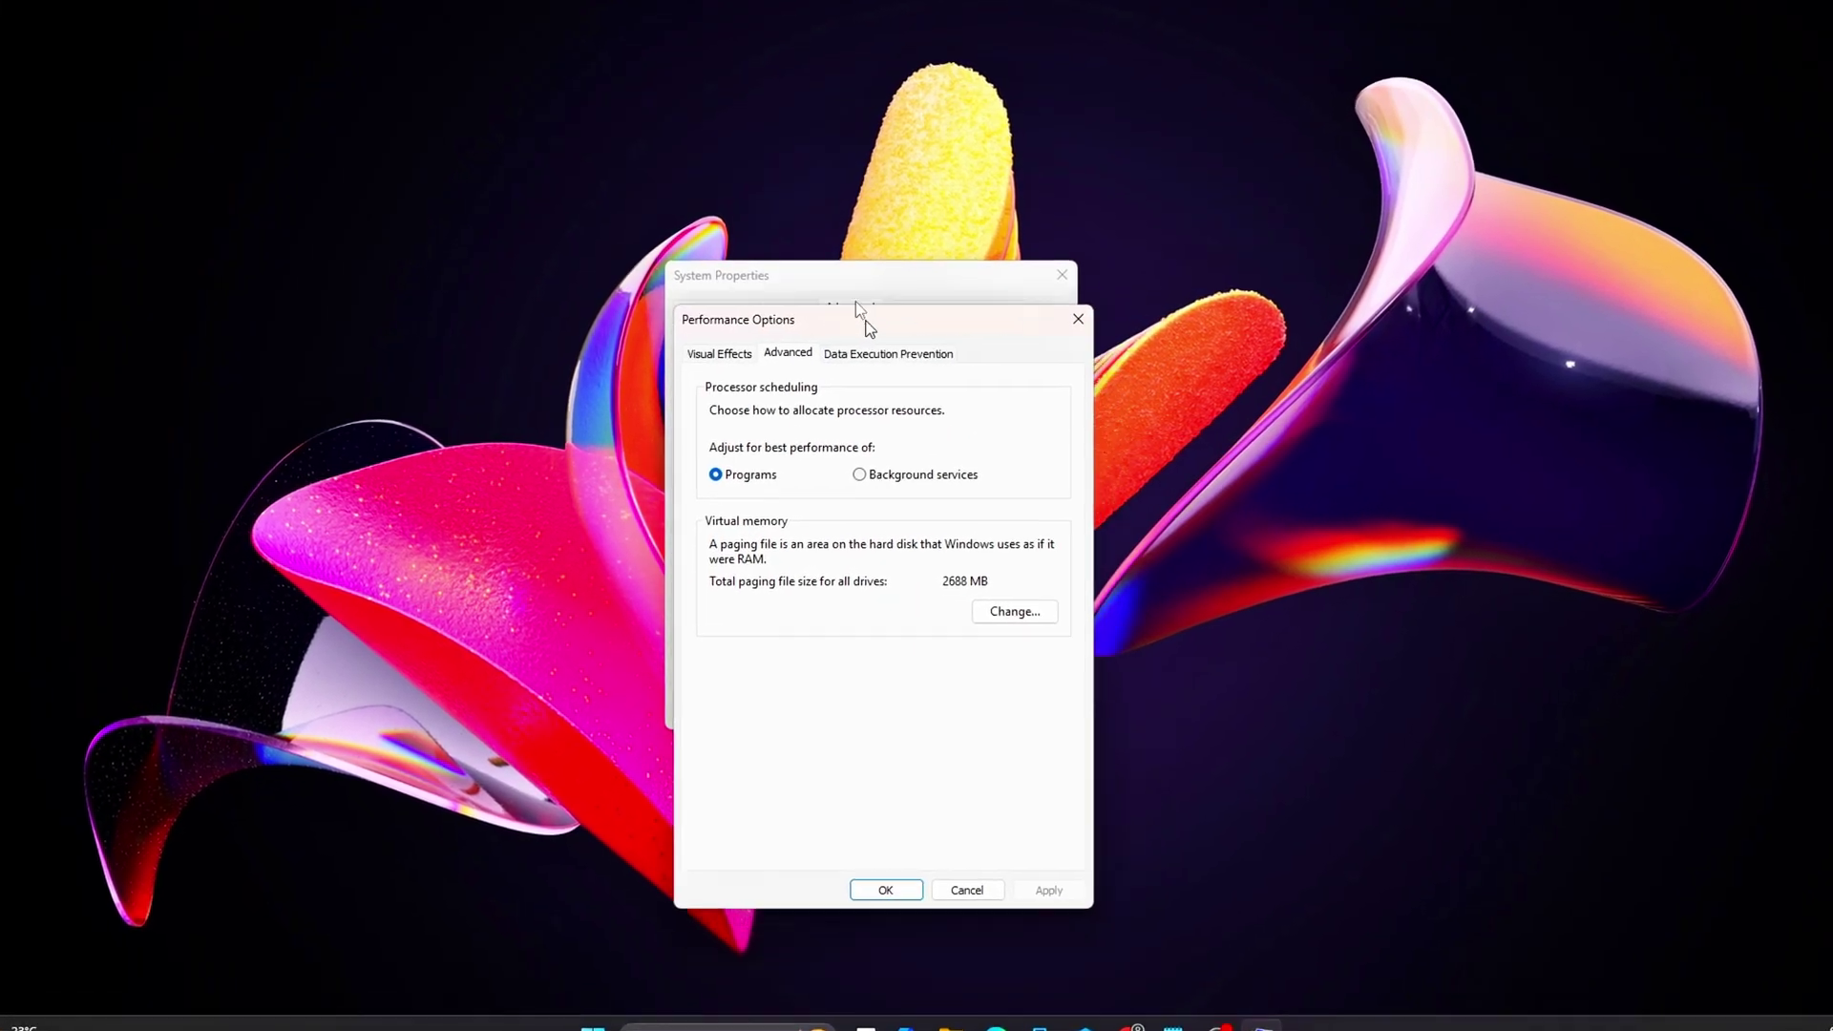
pyautogui.click(1015, 611)
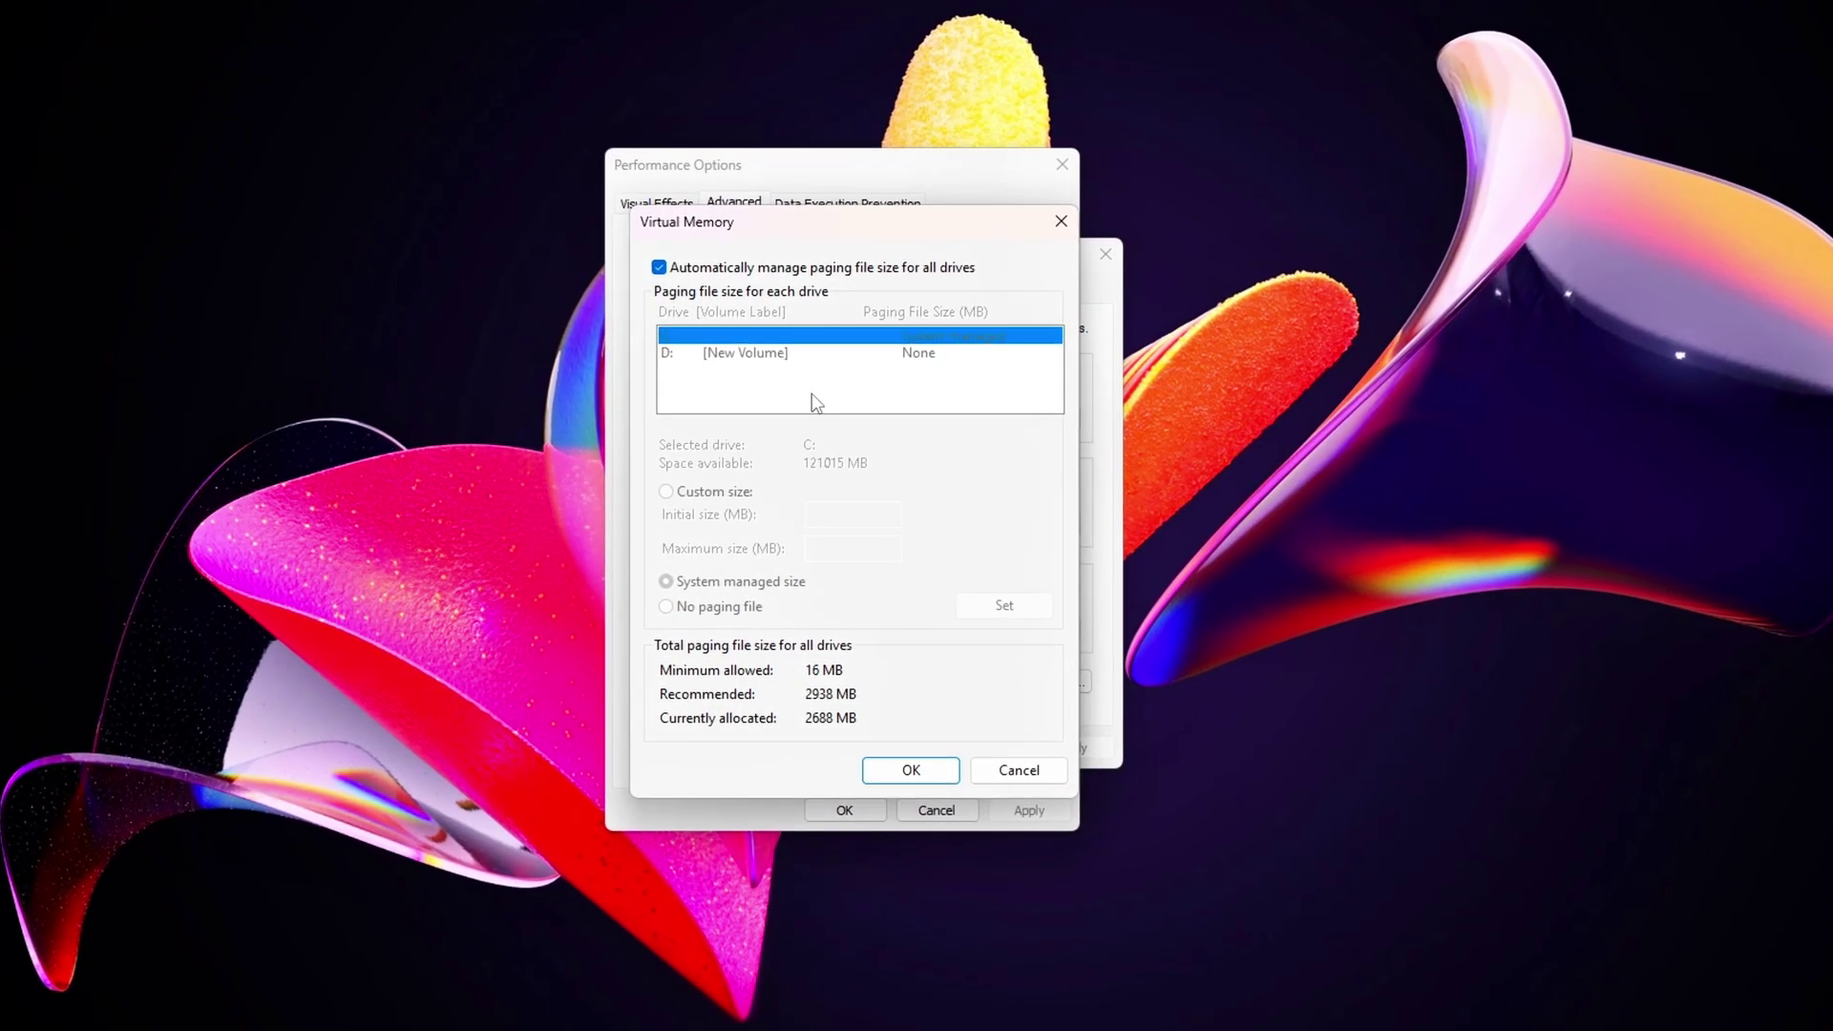
pyautogui.click(658, 268)
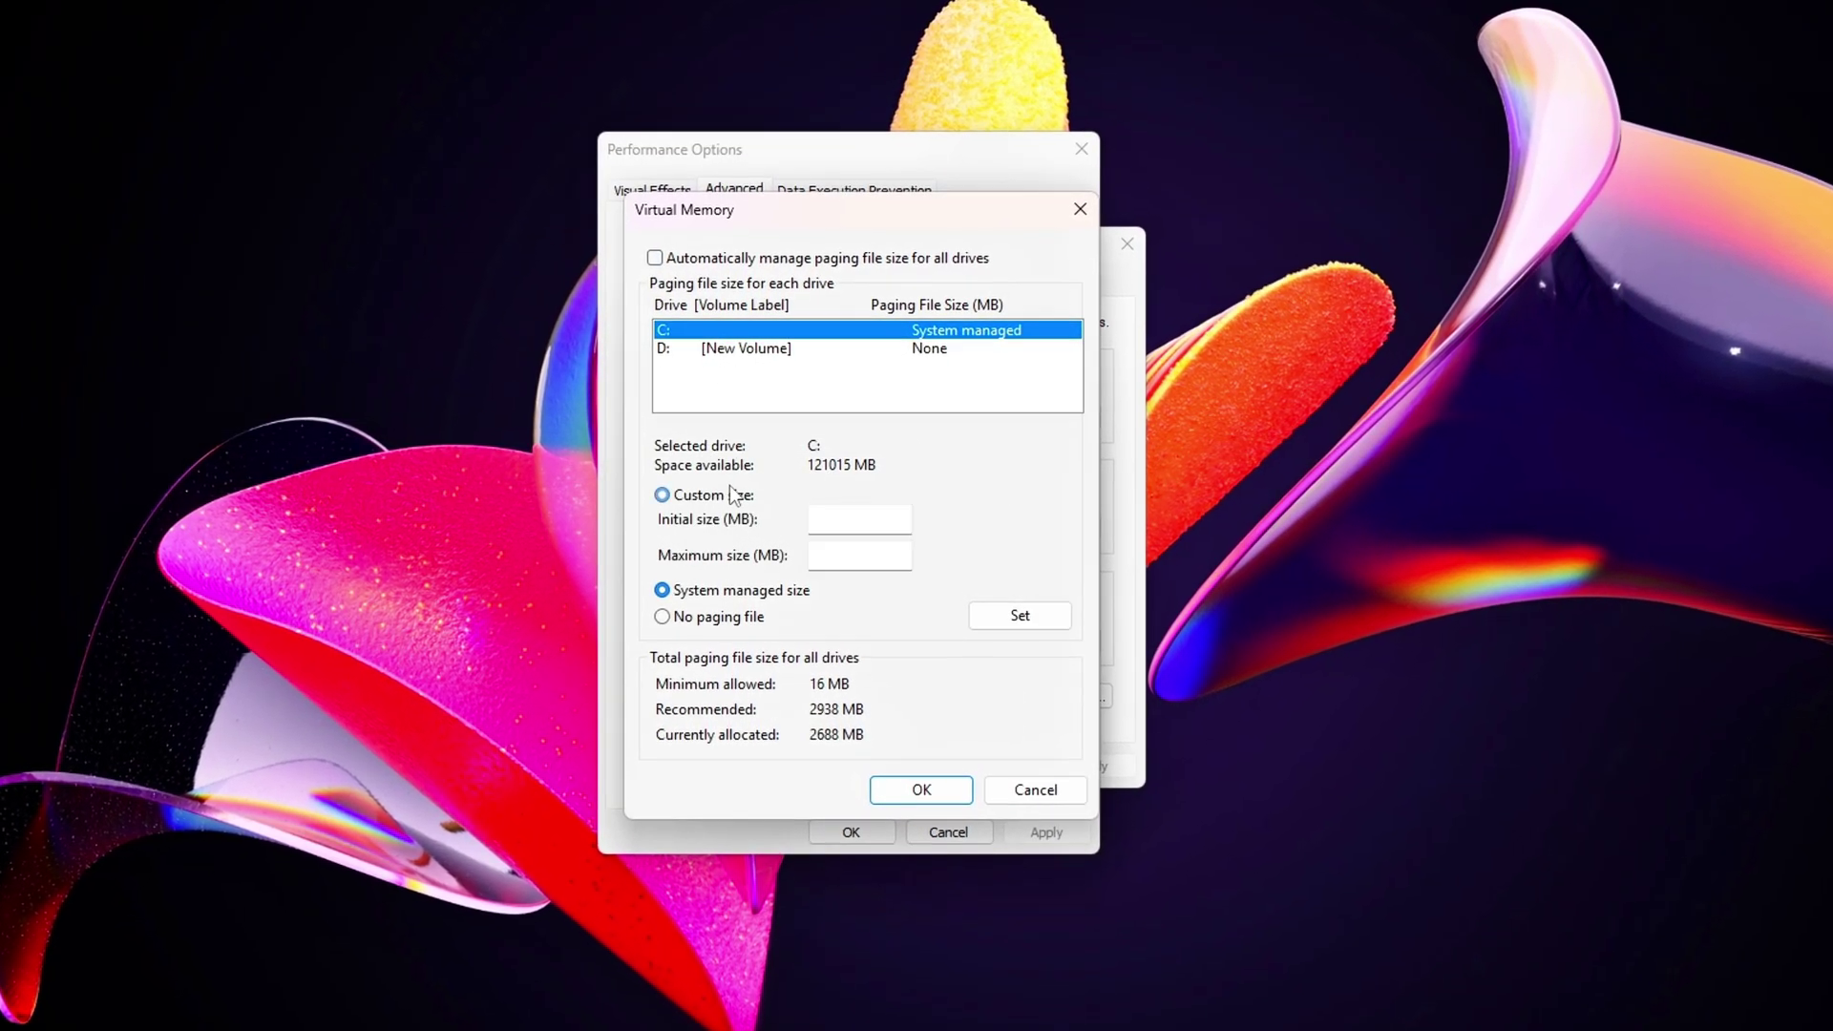
pyautogui.click(733, 495)
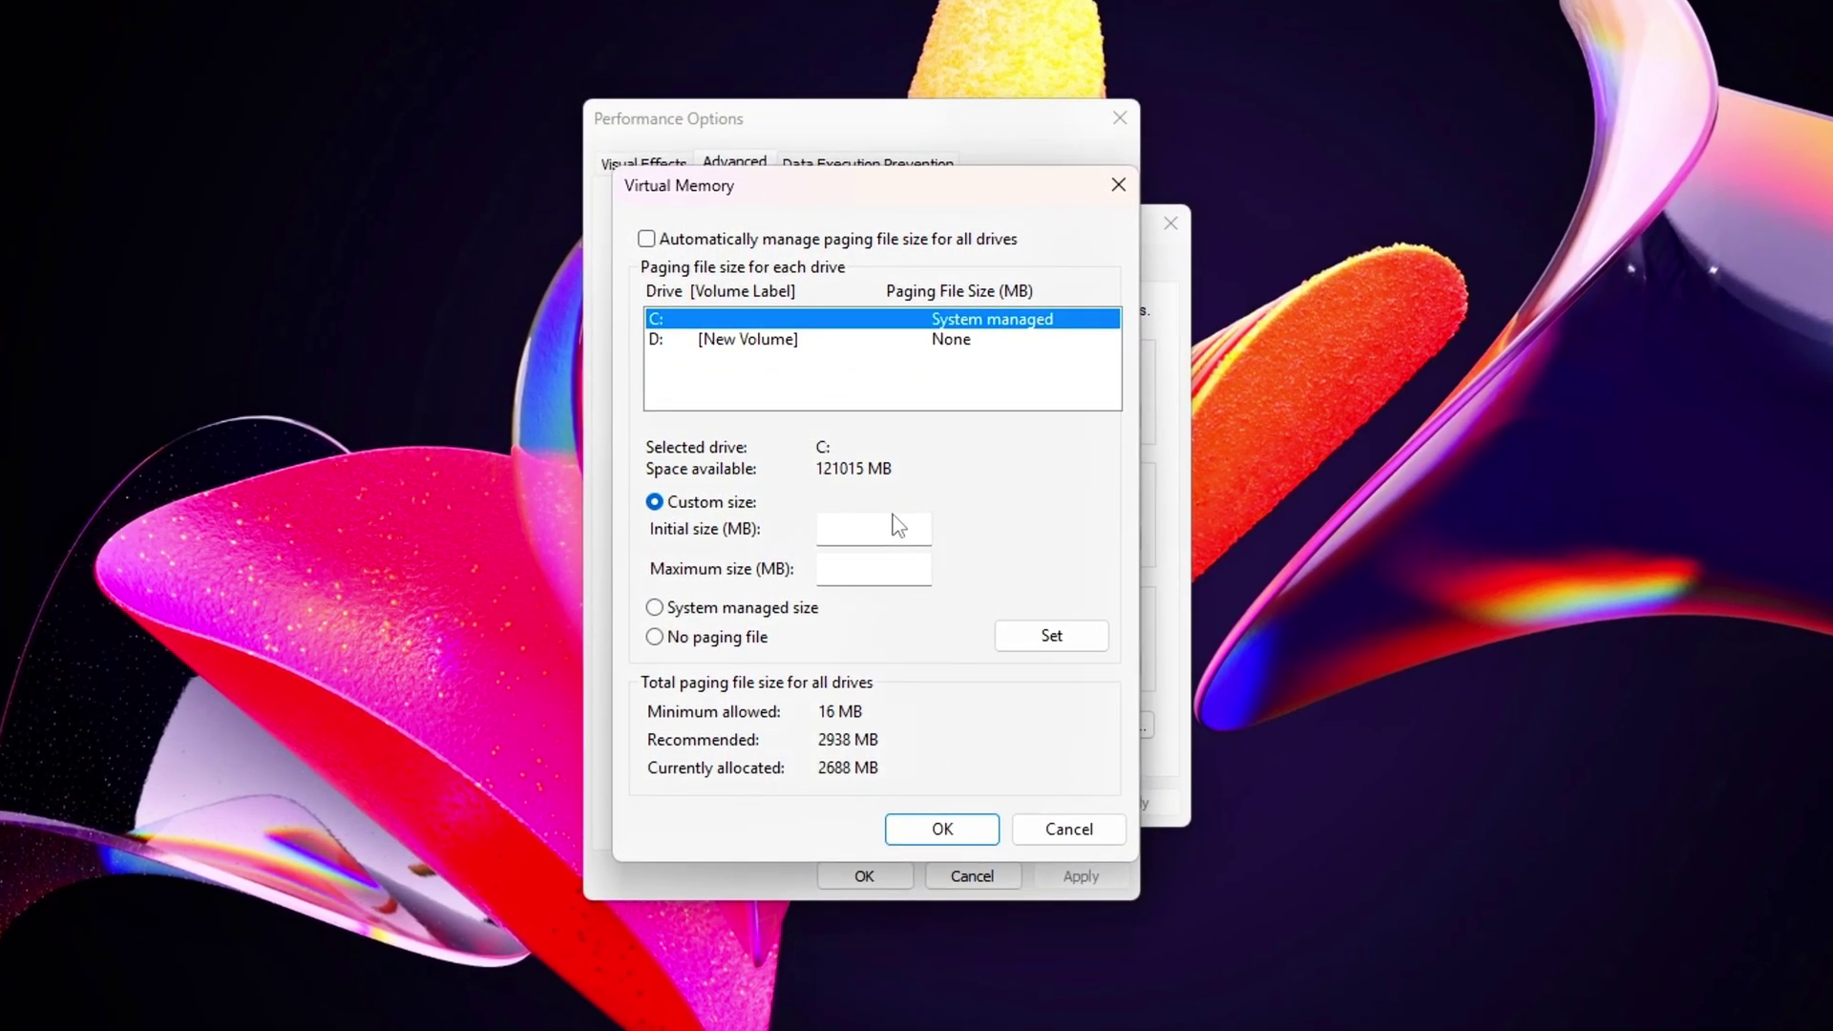
pyautogui.click(897, 527)
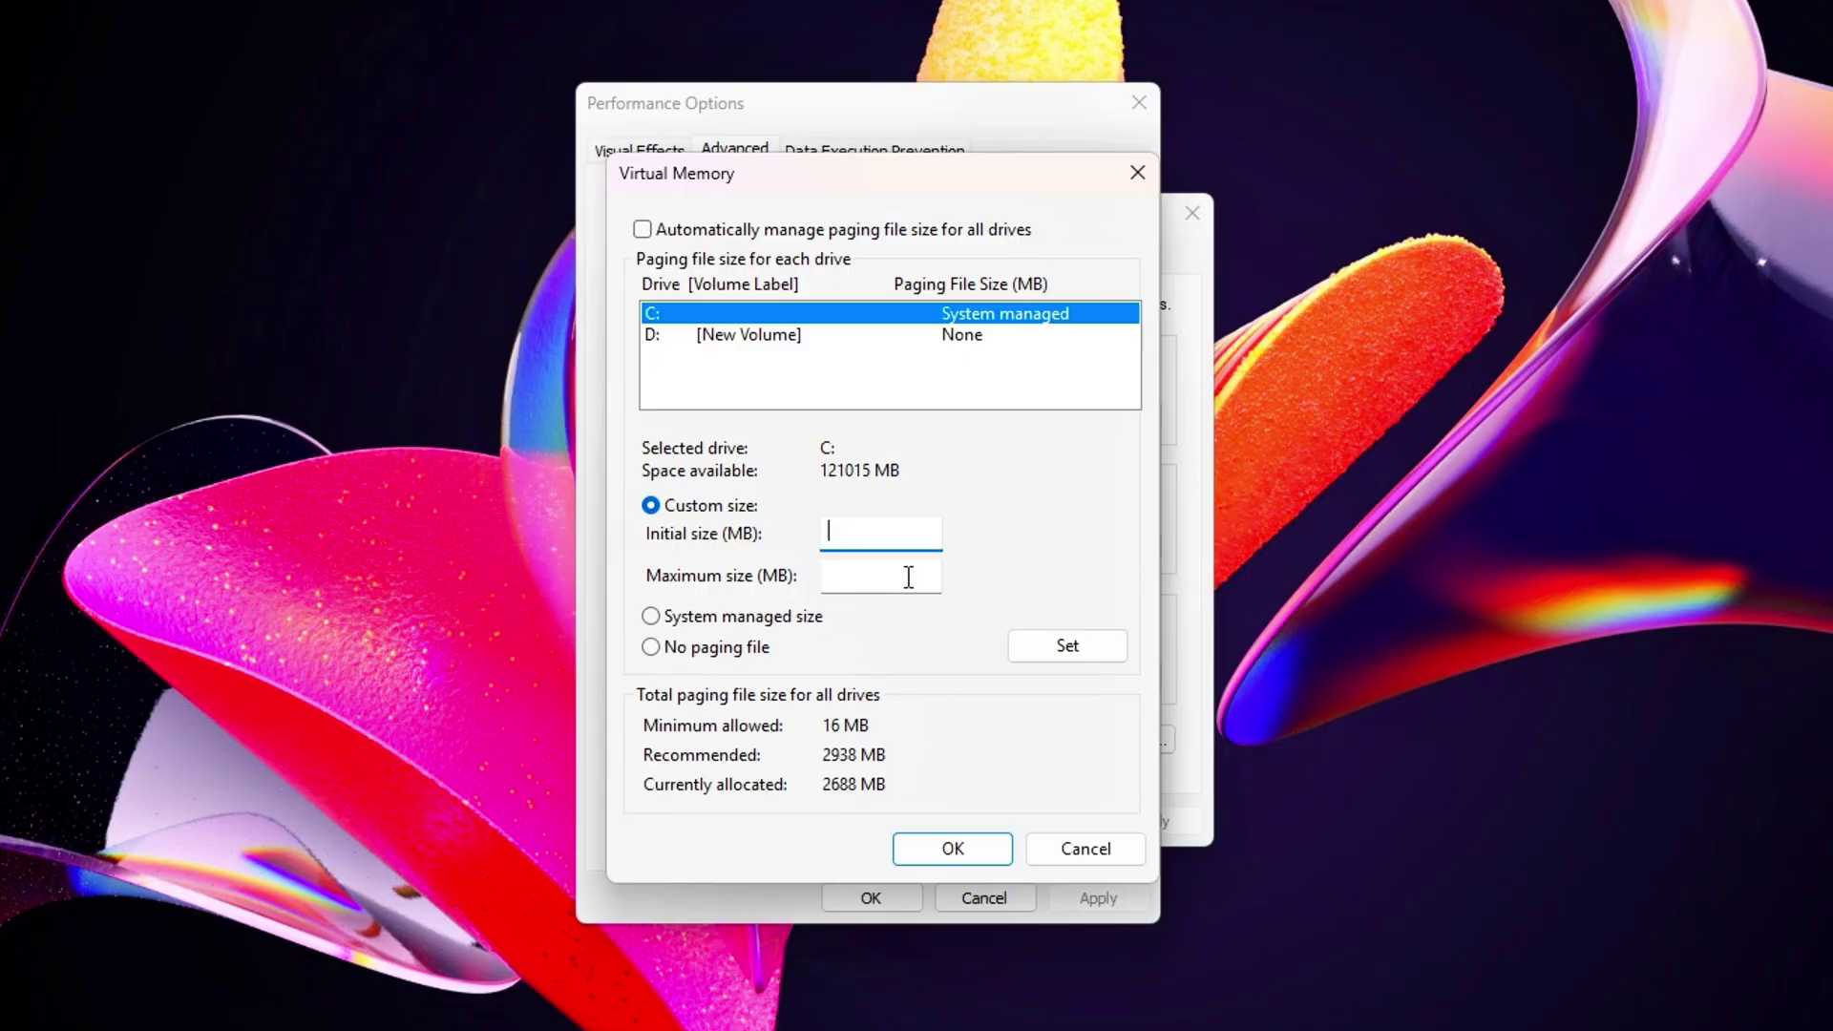
pyautogui.click(909, 577)
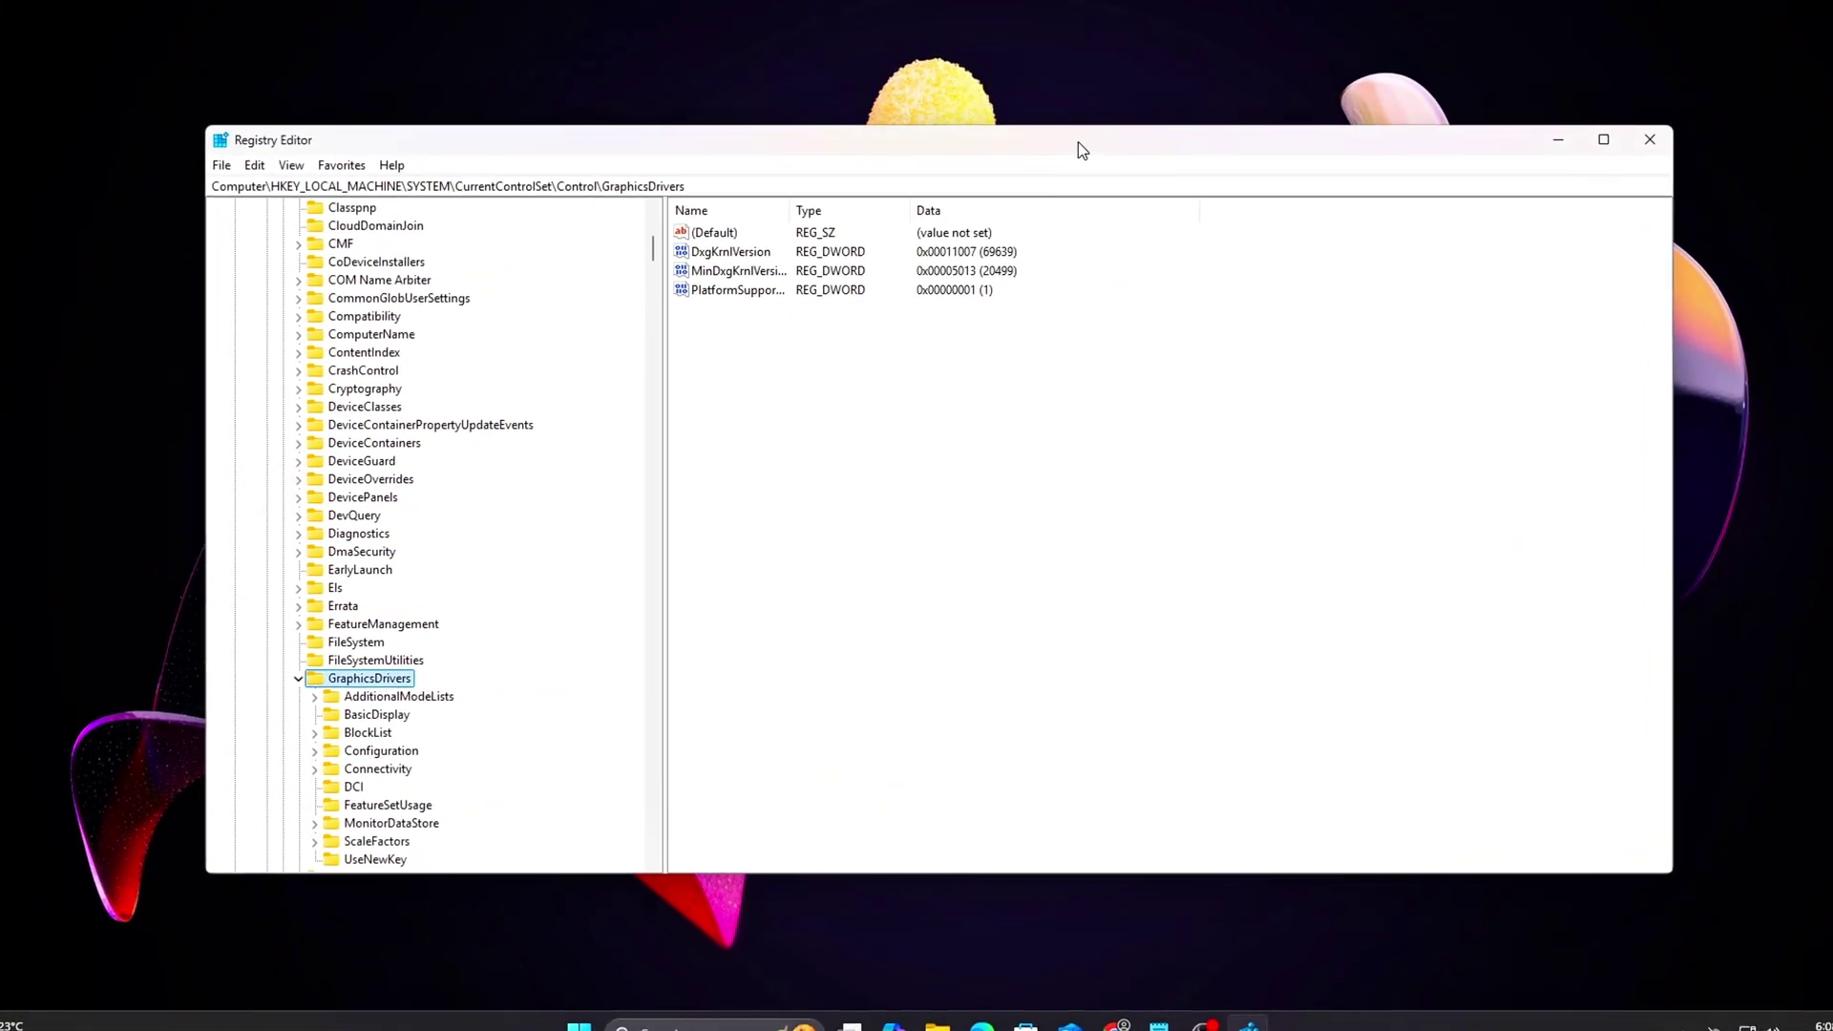
# - Create a TdrDelay DWORD (32-bit) value with hexadecimal data 10
pyautogui.rightClick(925, 474)
pyautogui.moveTo(973, 486)
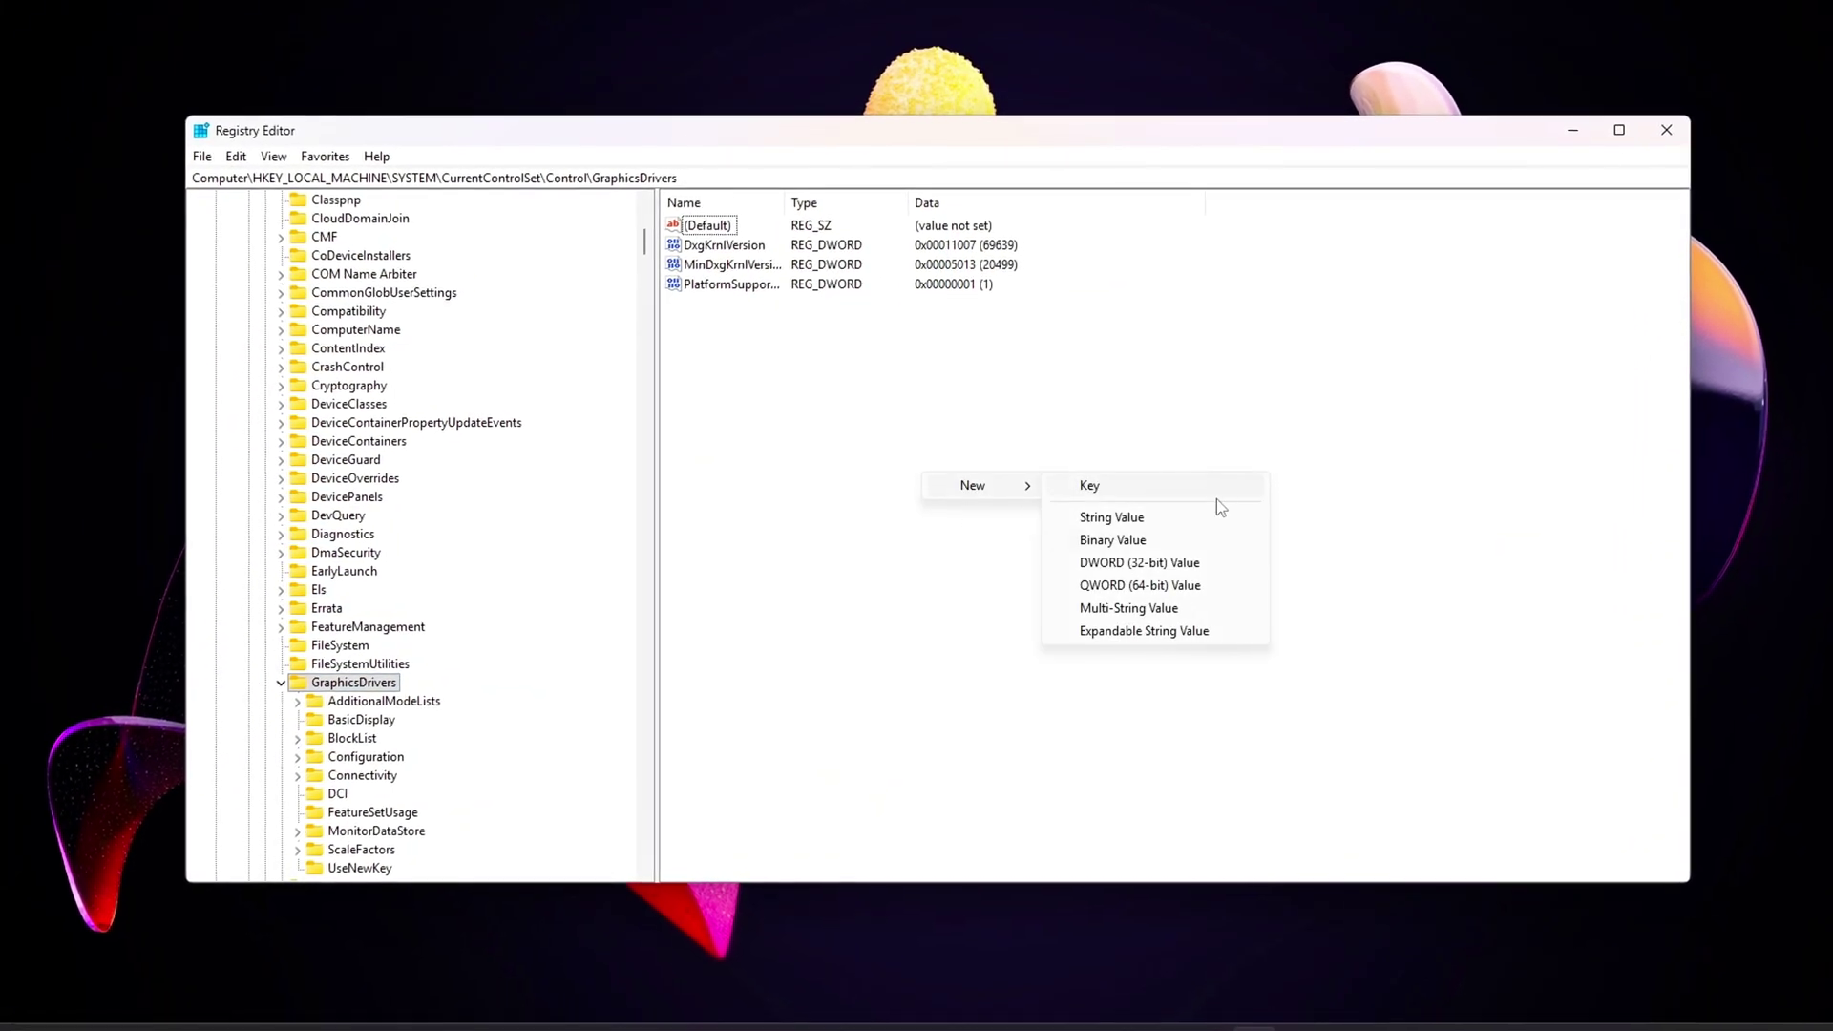
pyautogui.click(1215, 567)
pyautogui.write('TdrDelay')
pyautogui.press('Return')
pyautogui.press('Return')
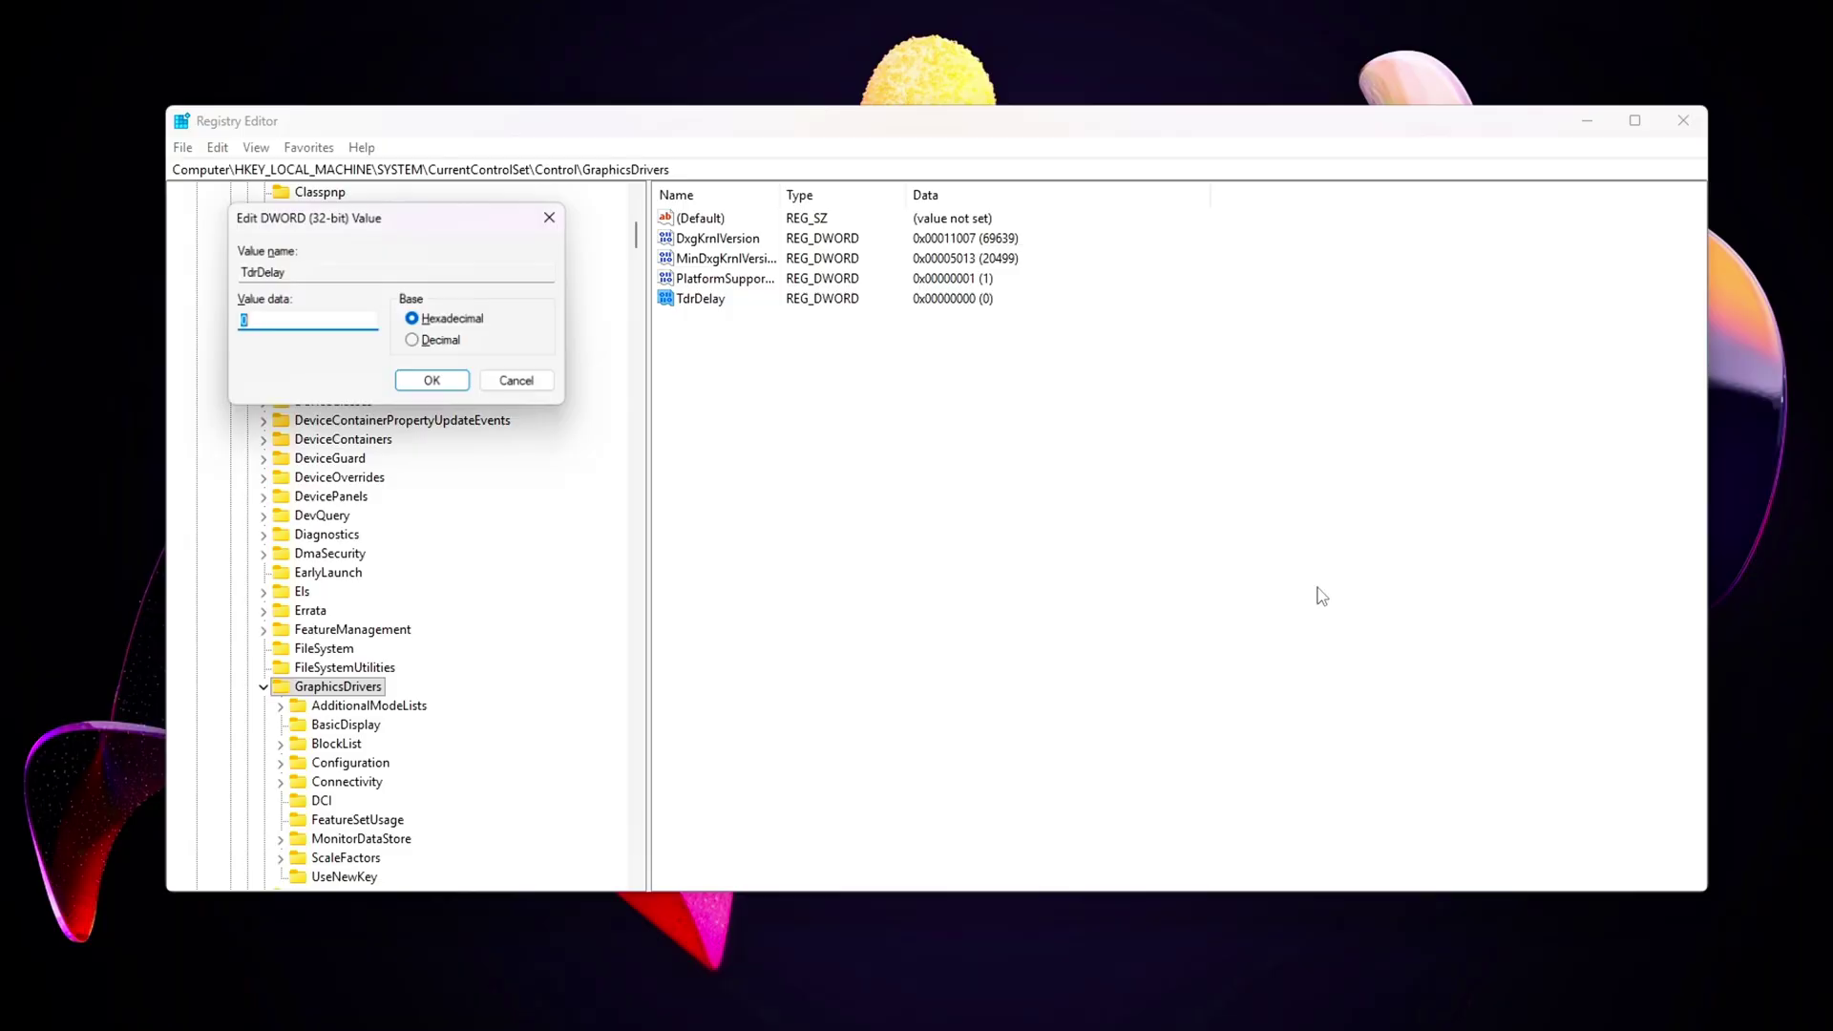
pyautogui.moveTo(315, 201); pyautogui.dragTo(979, 382)
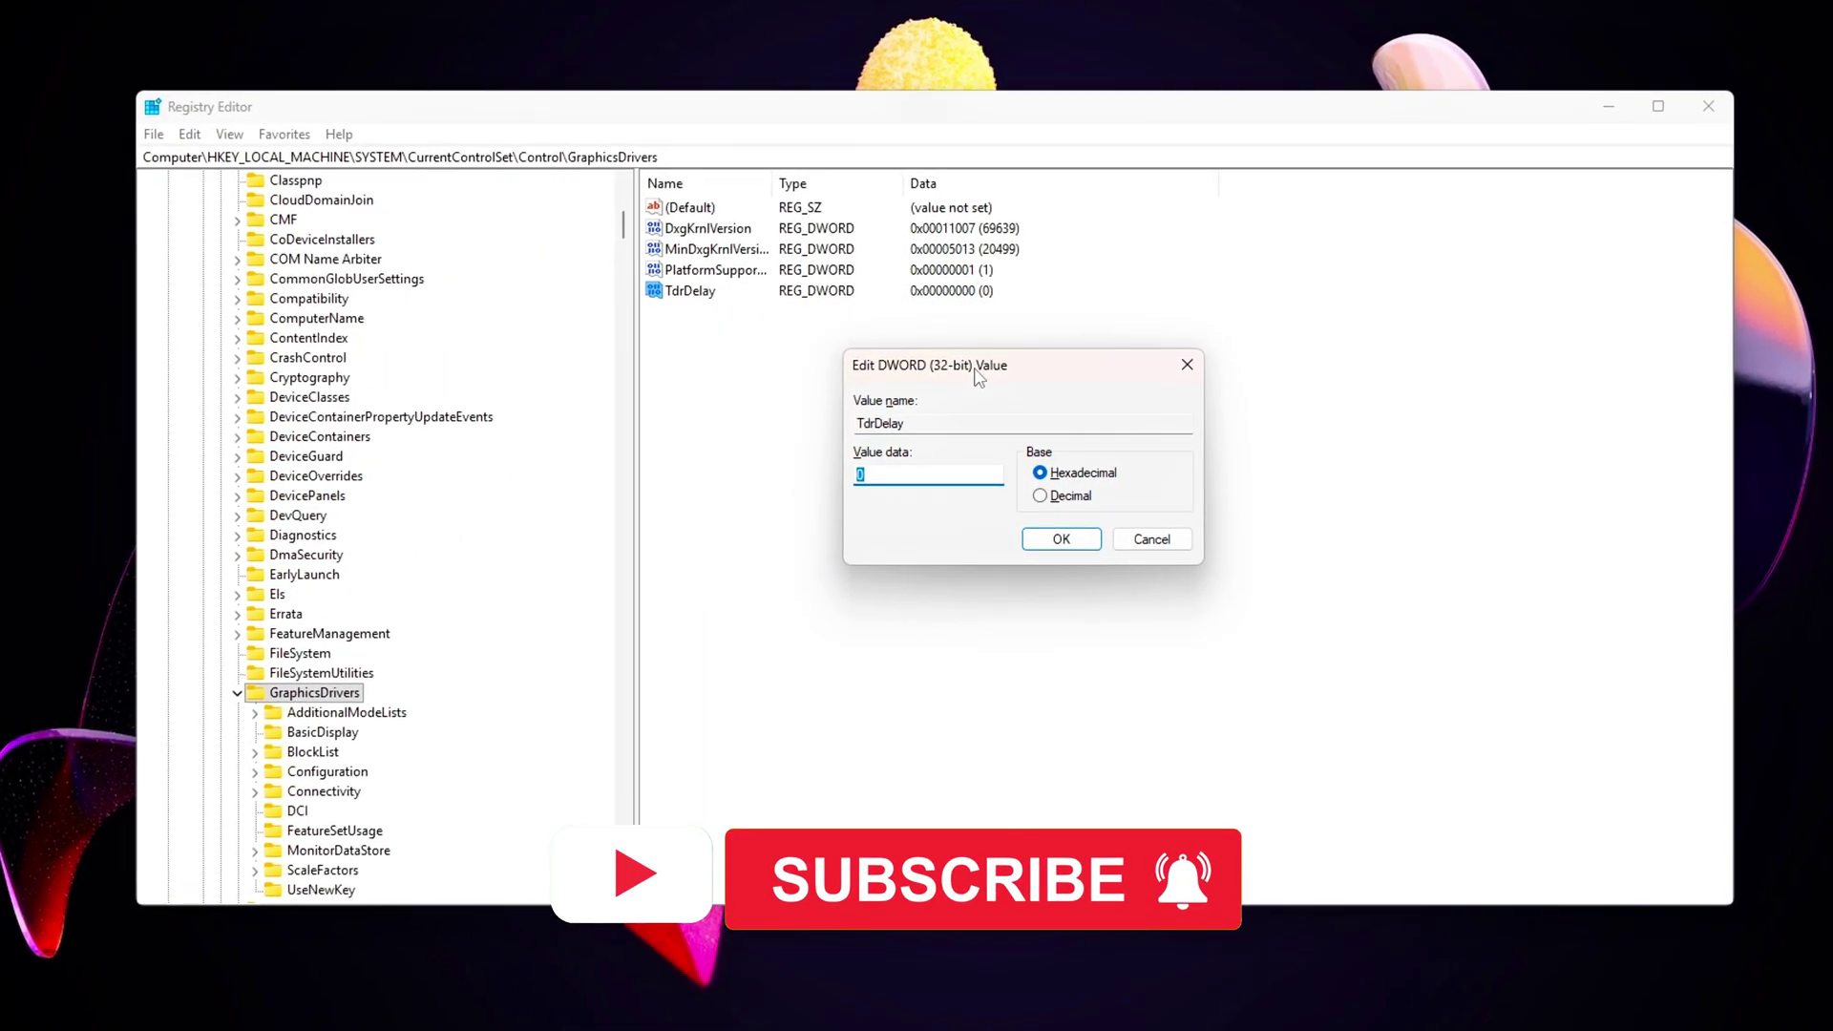
pyautogui.write('1')
pyautogui.write('0')
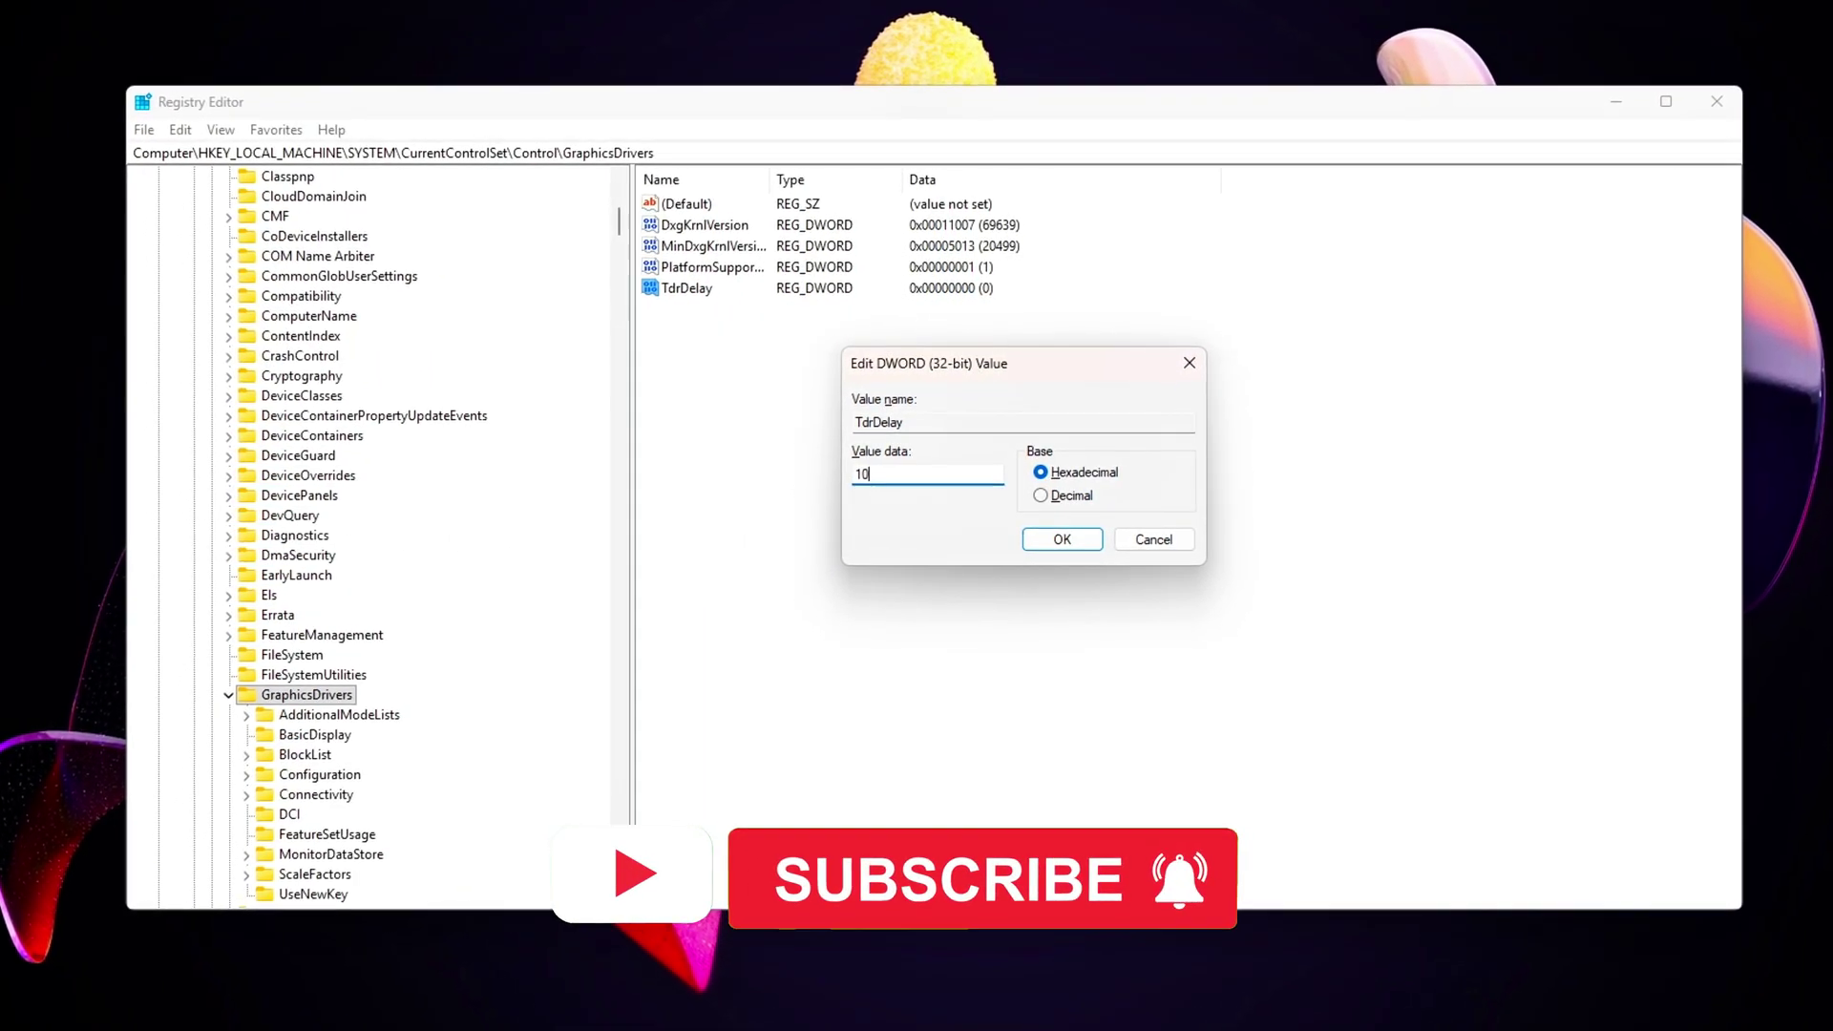
pyautogui.click(1071, 541)
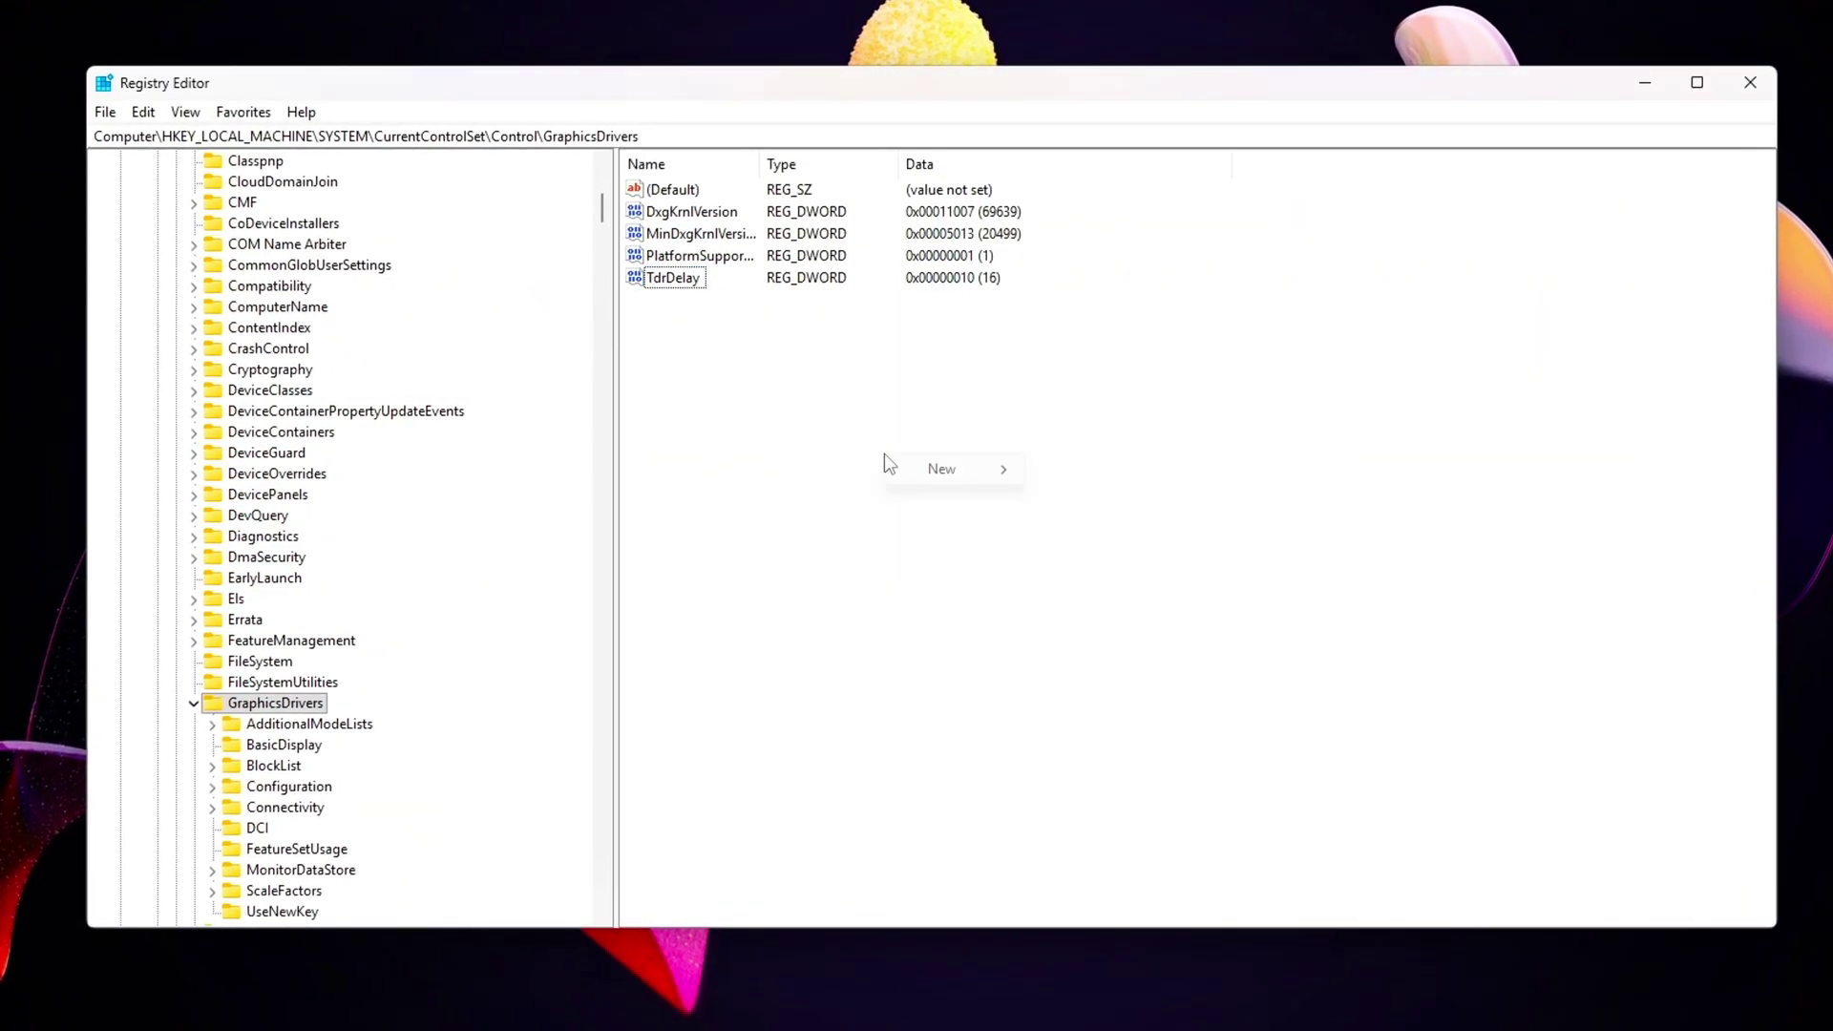
# - Add a second DWORD (32-bit) value named HwSchMode
pyautogui.moveTo(955, 468)
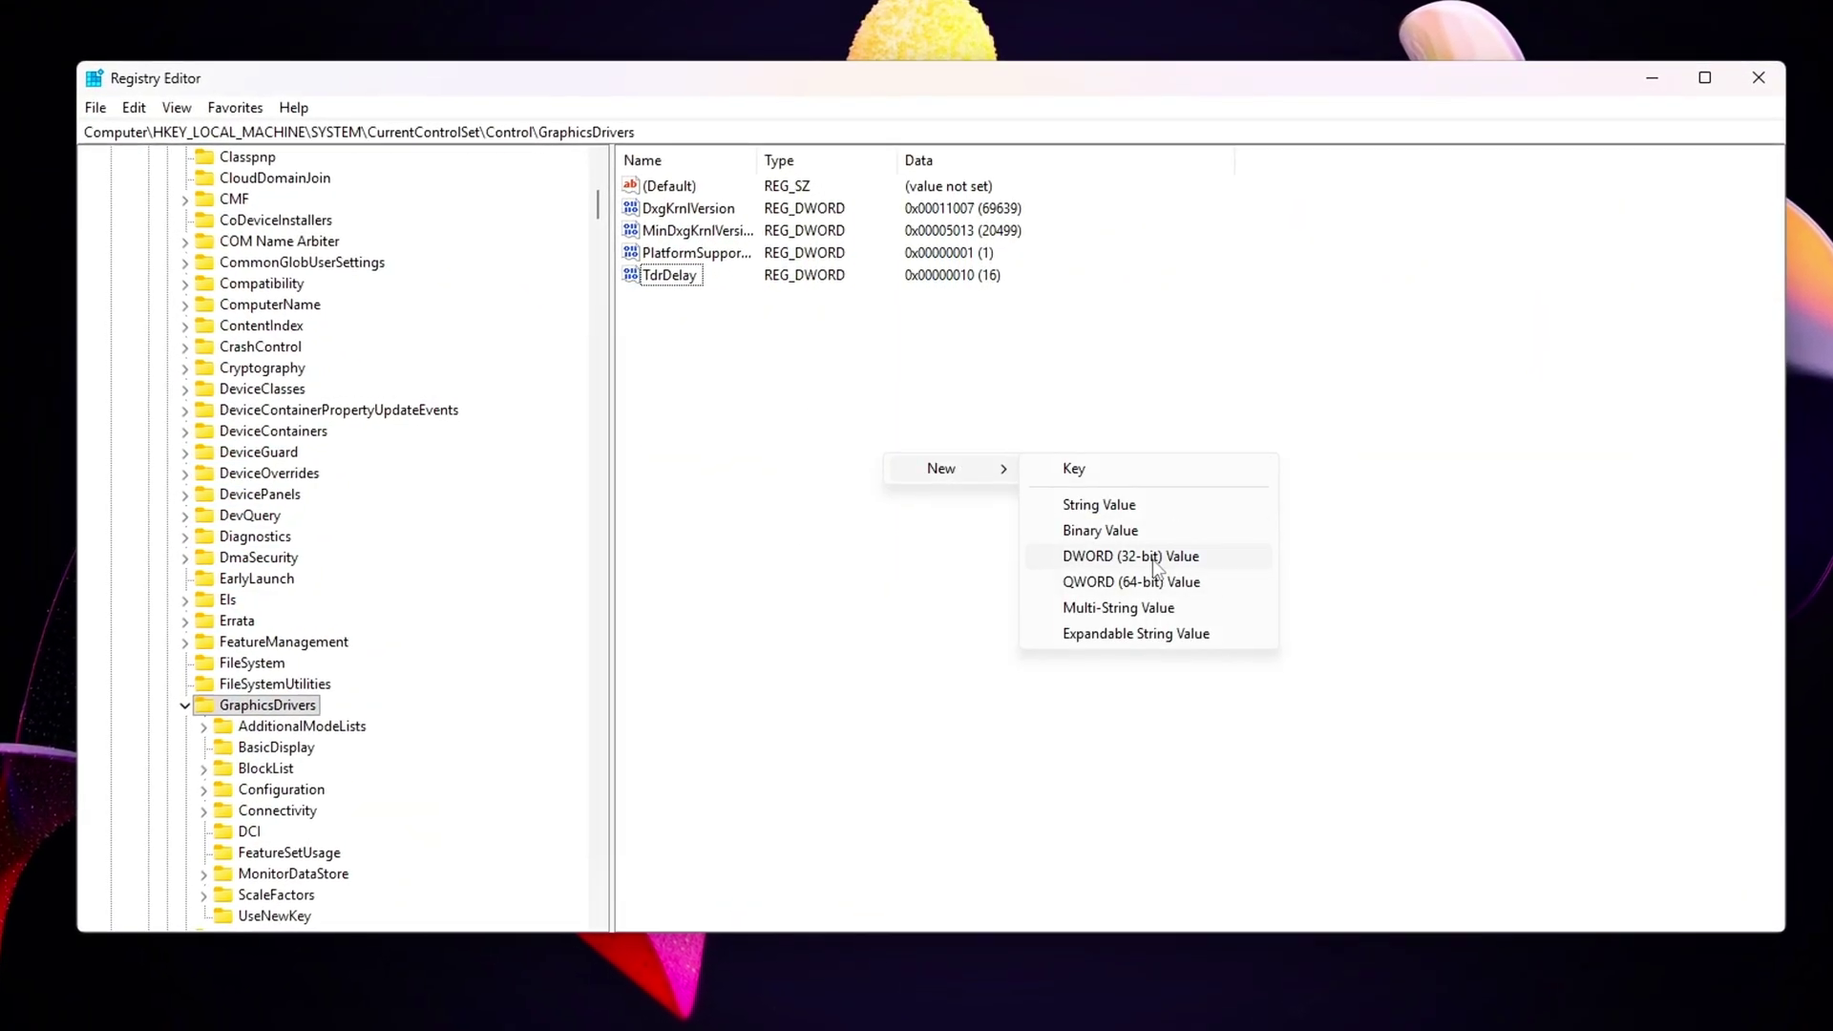
pyautogui.click(1131, 556)
pyautogui.write('HwSchMode')
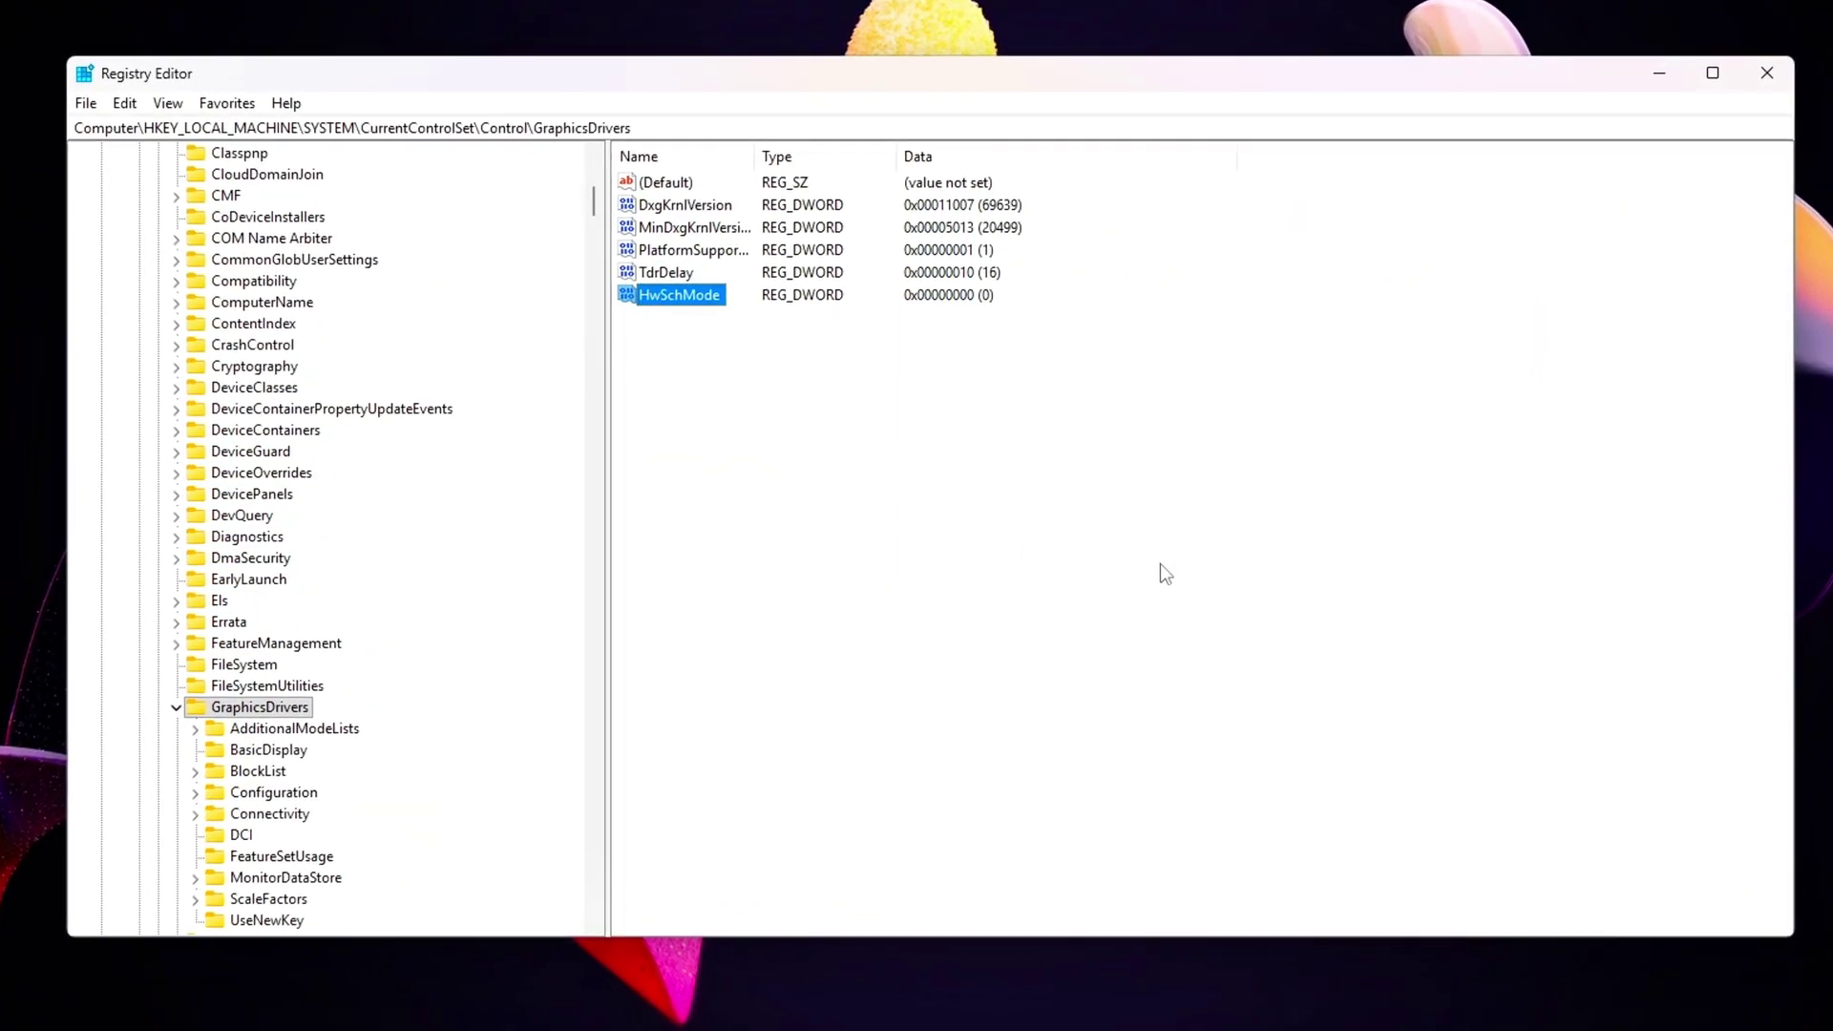